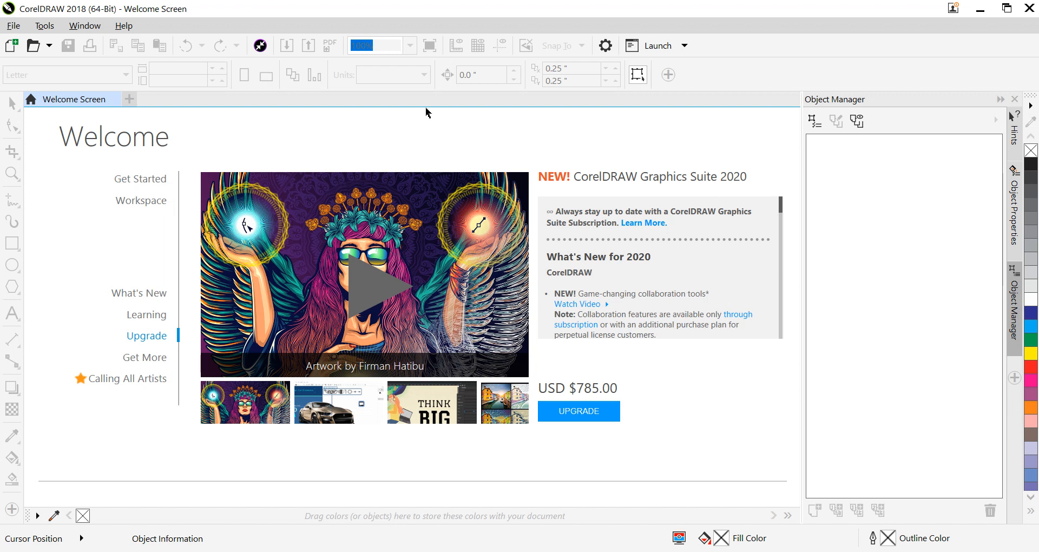
left_click(15, 25)
left_click(15, 26)
left_click(15, 25)
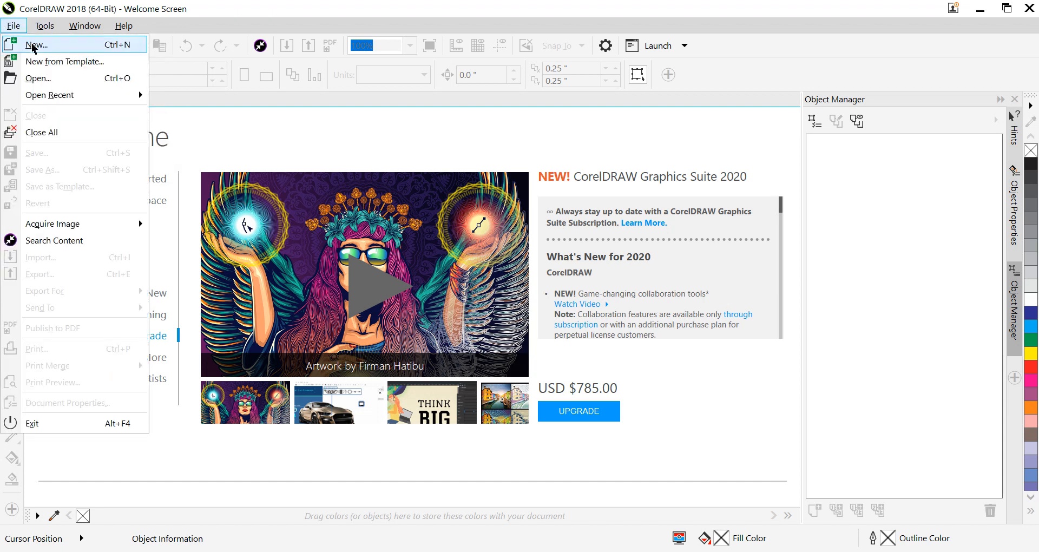
left_click(195, 8)
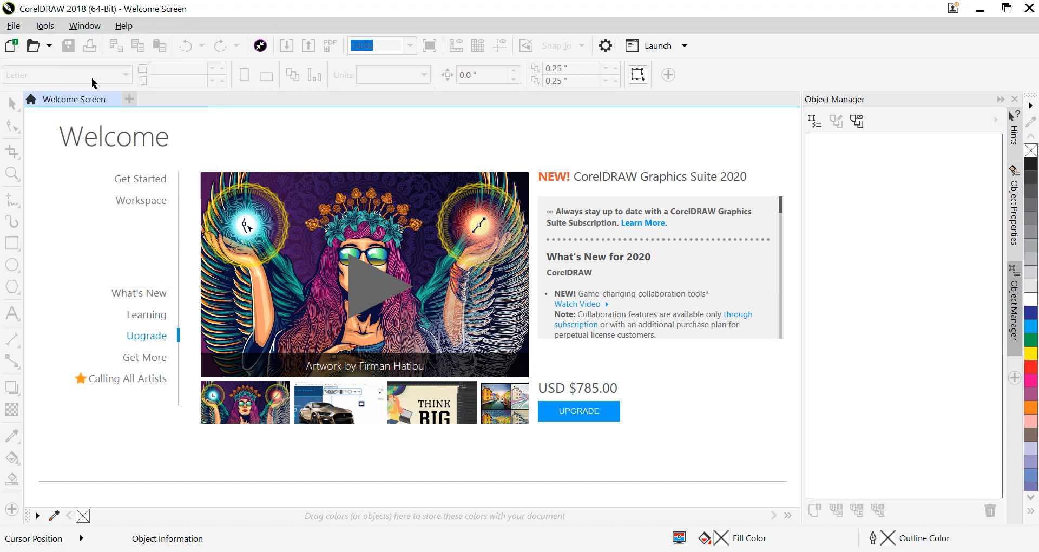
Start a new document and name it "Pelatihan Desain Banner"
left_click(15, 49)
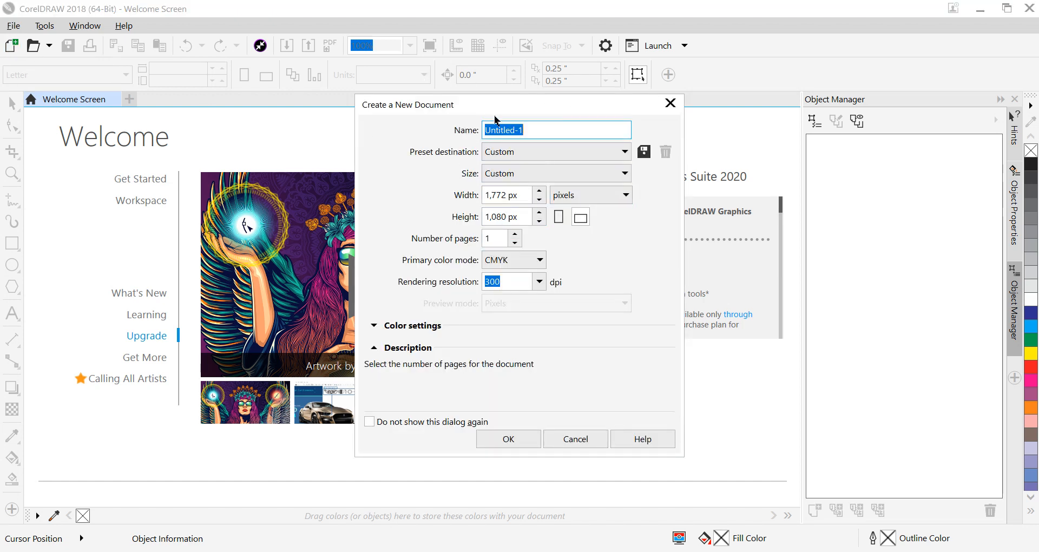
left_click_drag(541, 130, 456, 132)
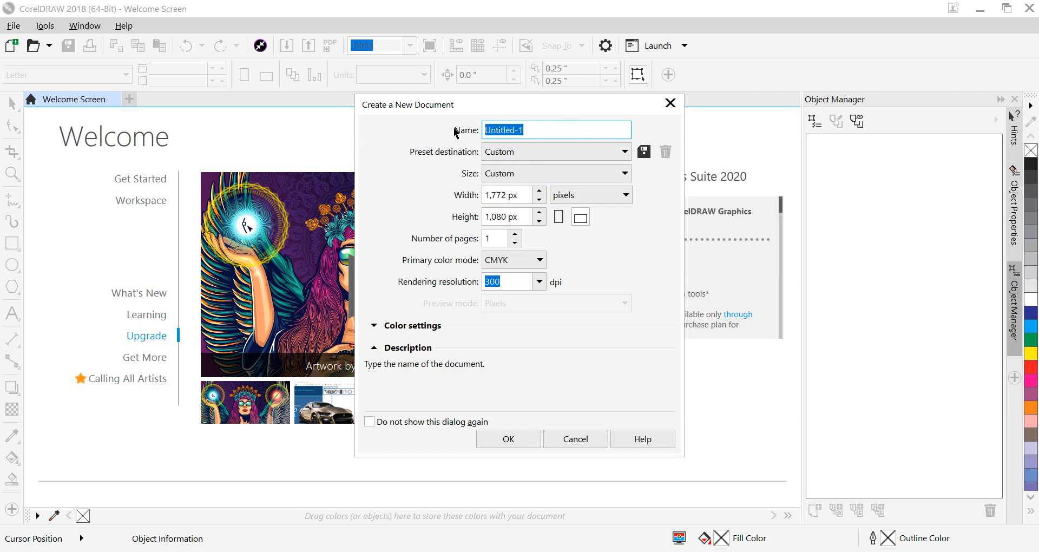
type("Pelathi")
key("BackSpace")
key("BackSpace")
type("ihan Desain Banner")
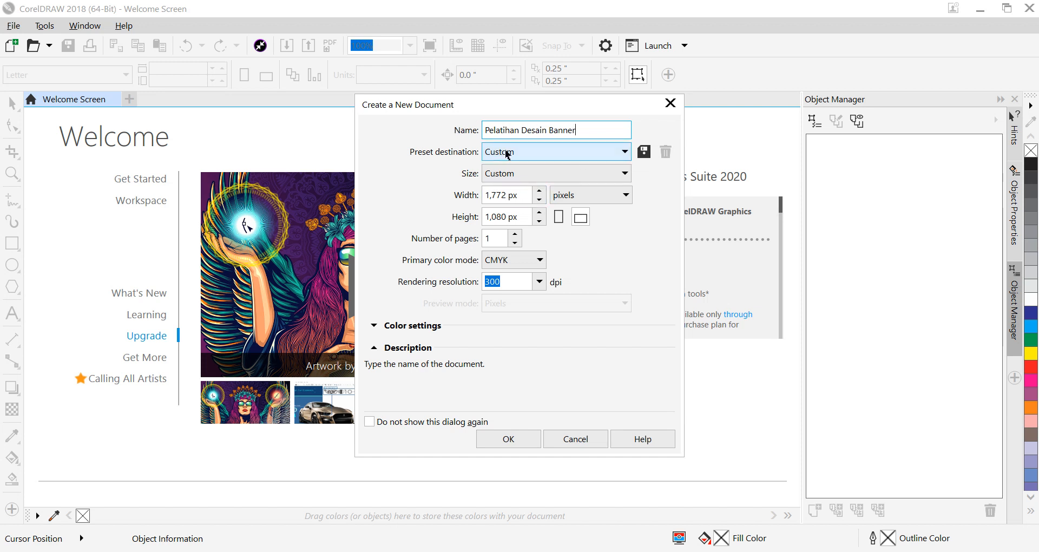
Switch the new document's orientation back and forth between portrait and landscape, ending on landscape
left_click(560, 218)
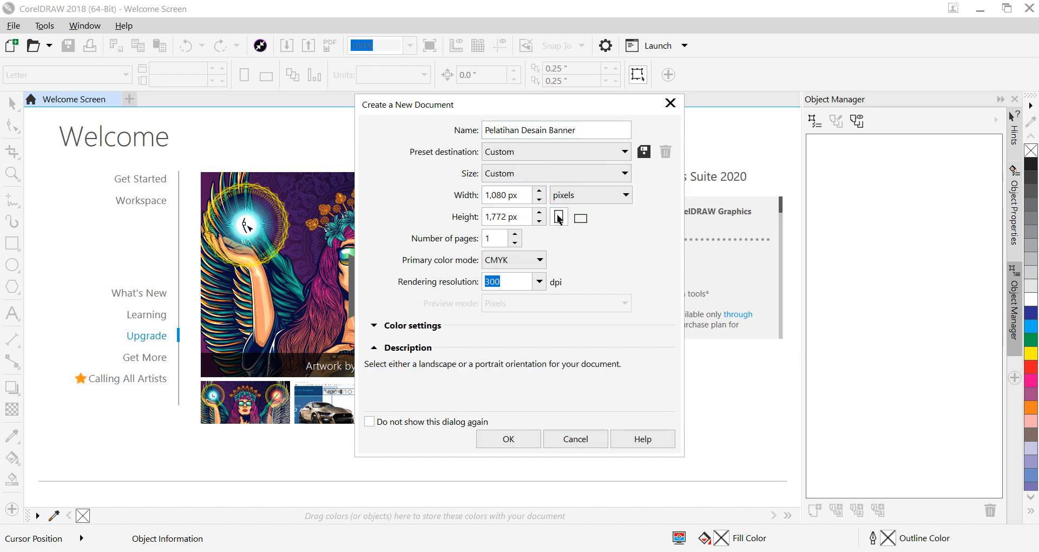
left_click(580, 218)
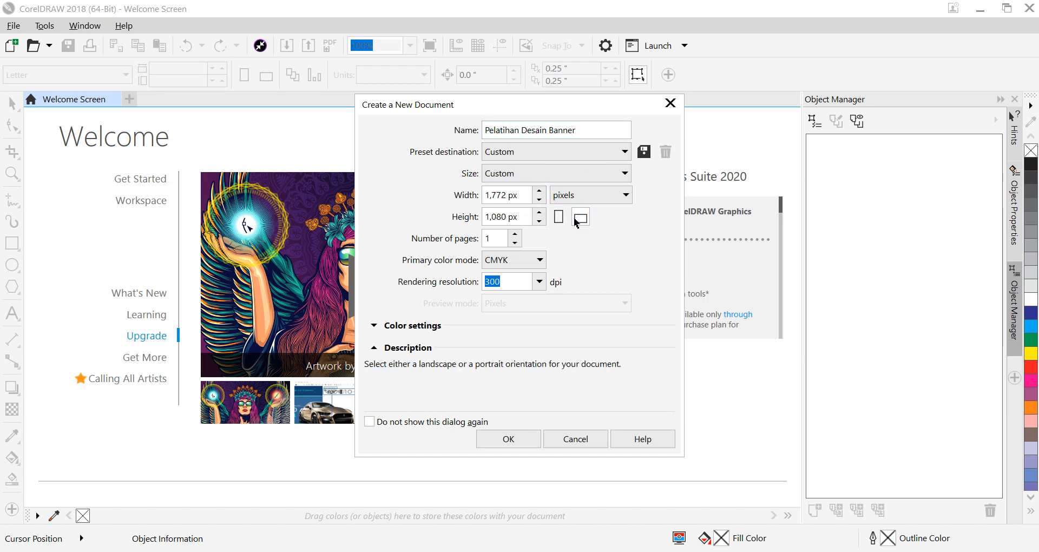
left_click(559, 218)
left_click(580, 218)
left_click(559, 218)
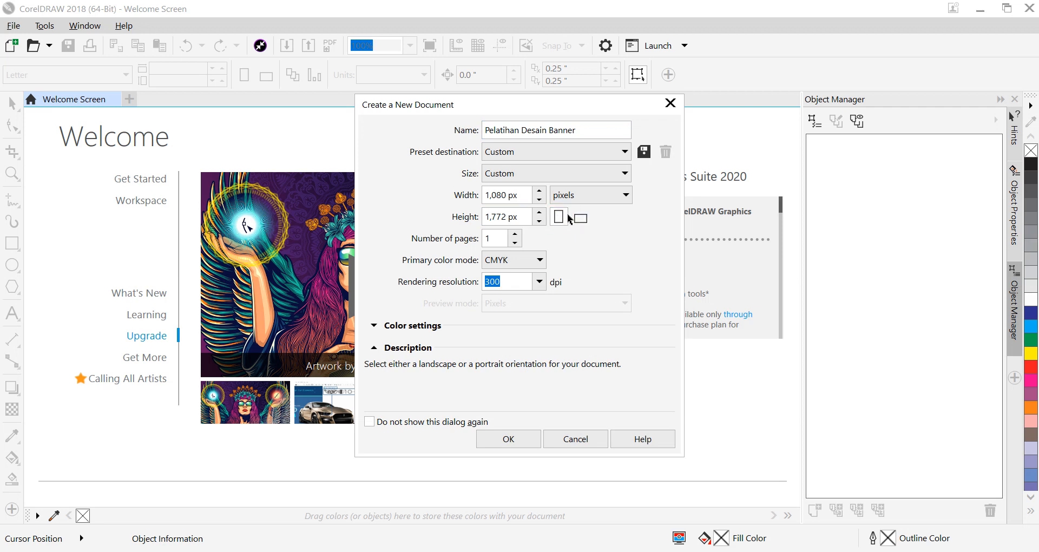
left_click(580, 218)
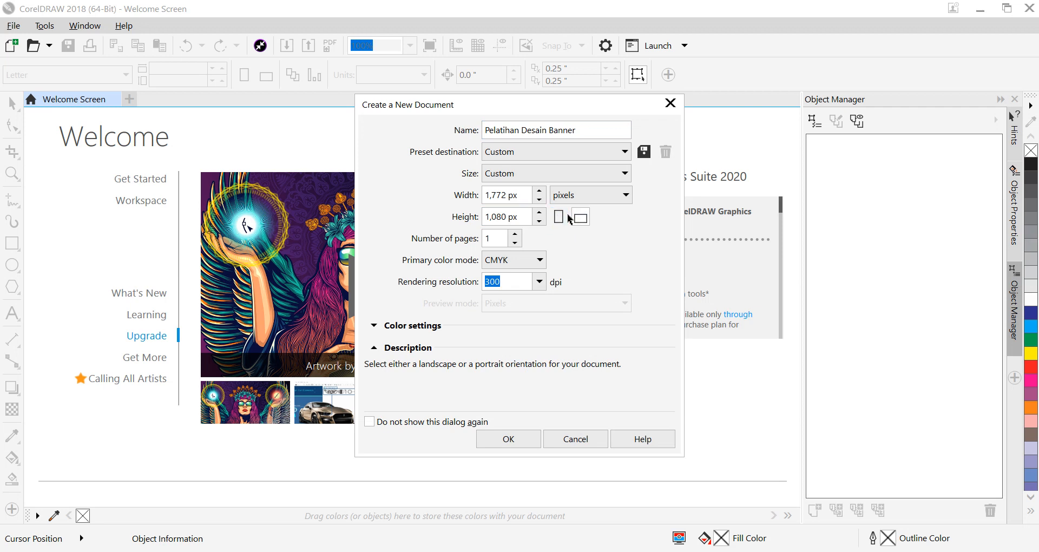
Set the document units to meters, the width to 4 m and the height to 2 m, and create the document
left_click(598, 195)
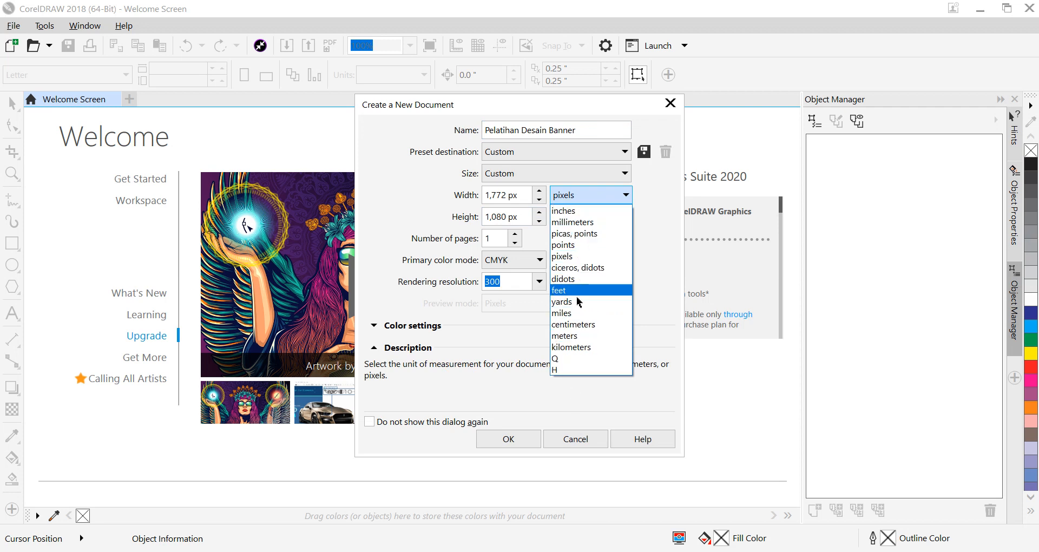
left_click(576, 336)
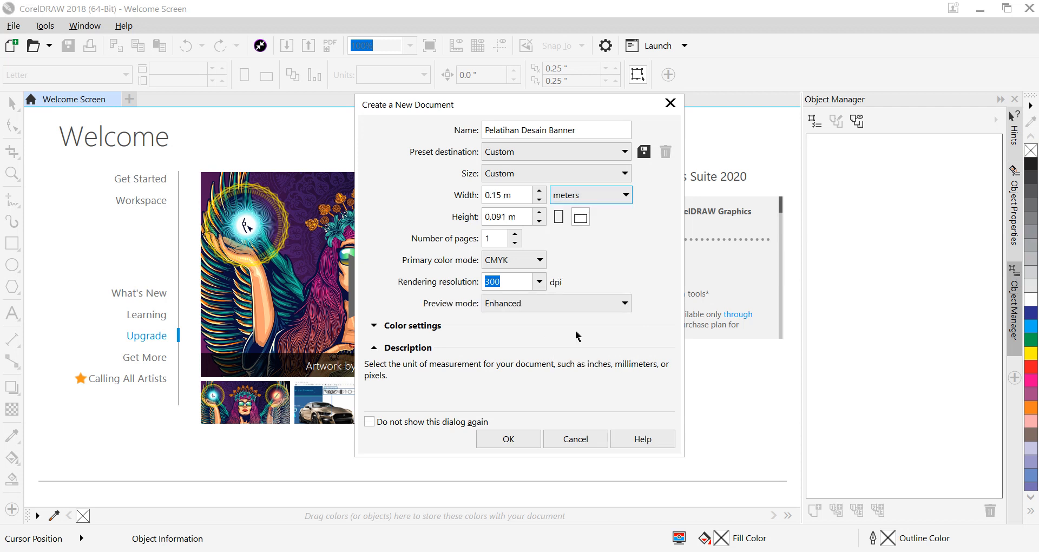
left_click(510, 193)
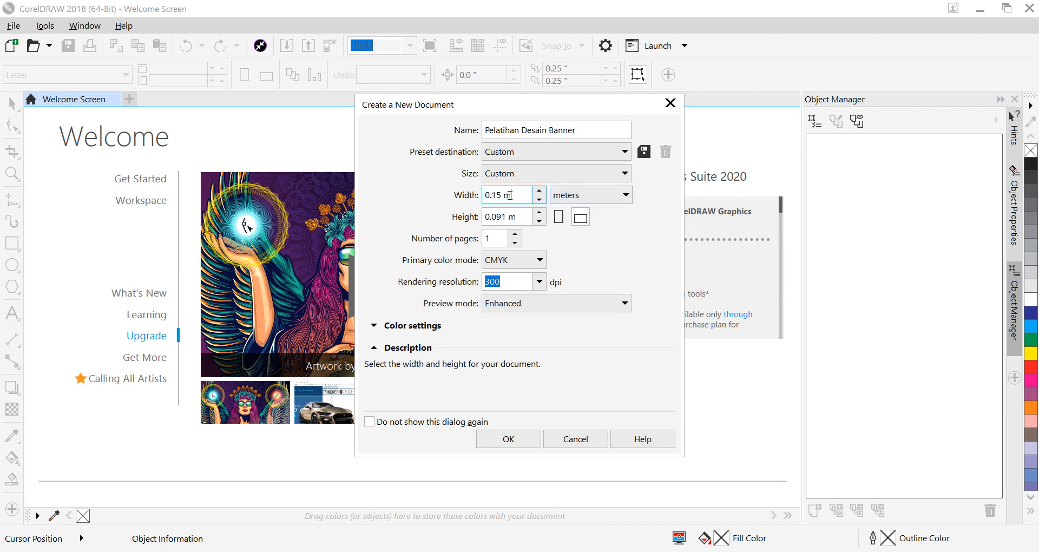
left_click(518, 217)
key("Tab")
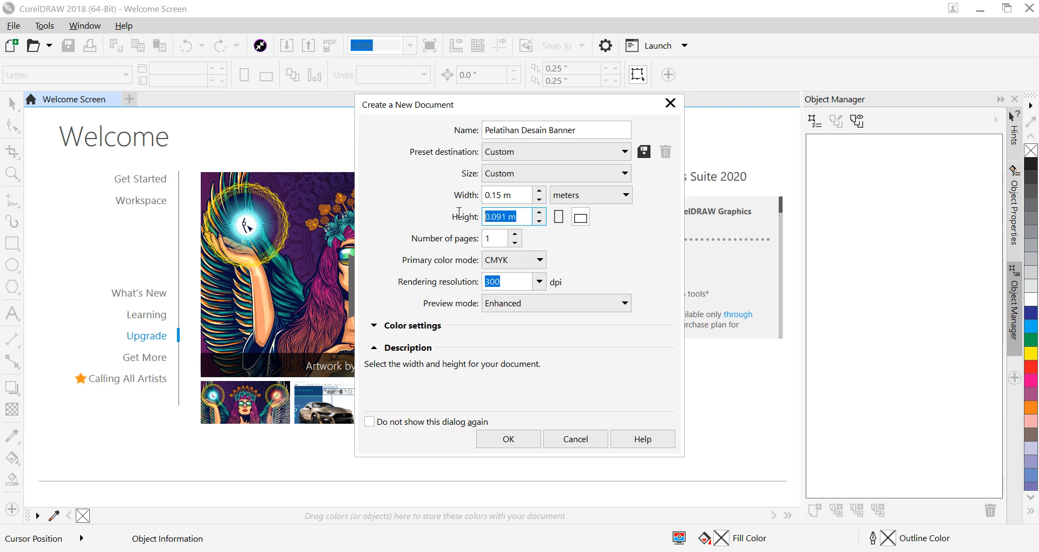
left_click(516, 197)
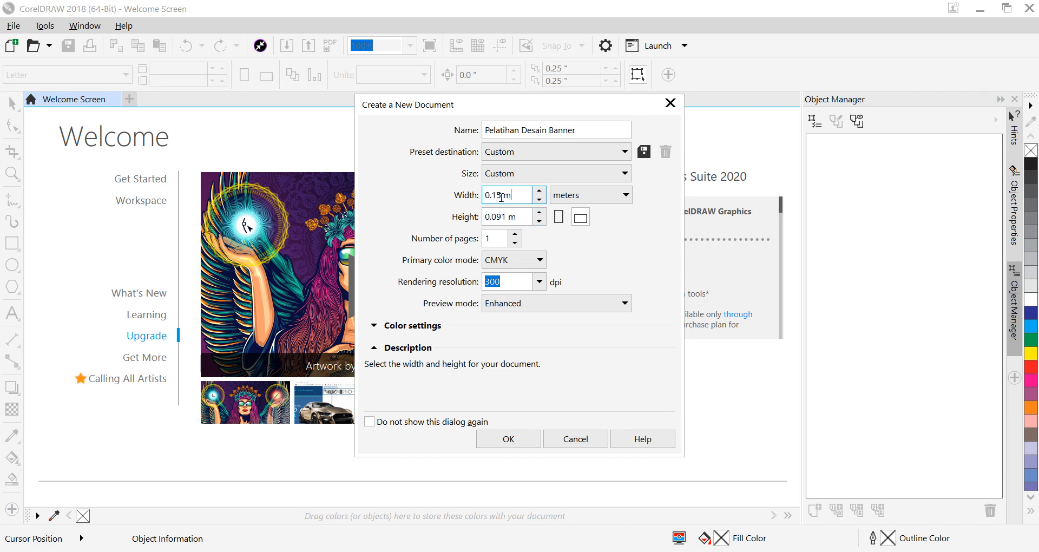
left_click_drag(512, 197, 449, 199)
type("4")
left_click_drag(528, 216, 482, 219)
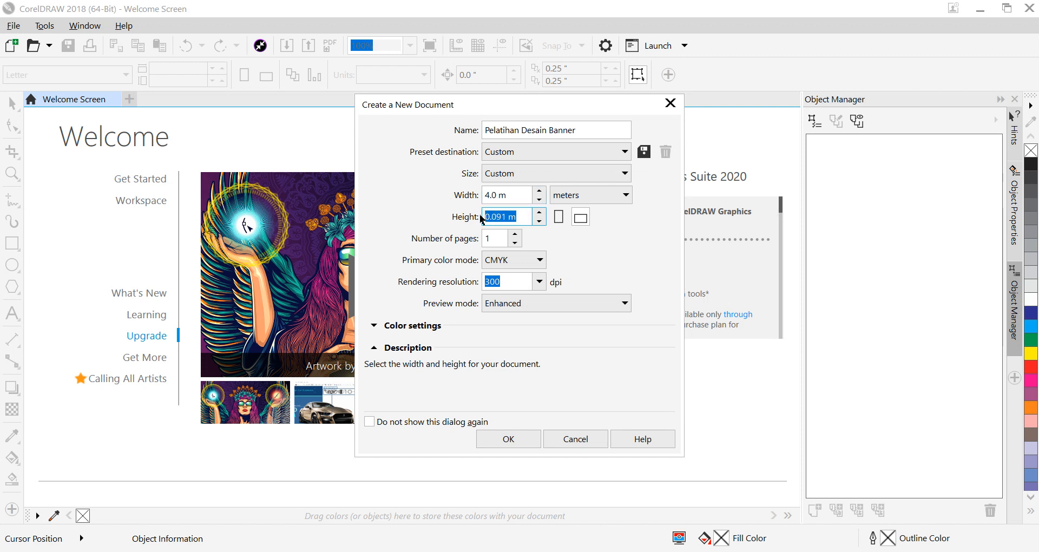
type("2")
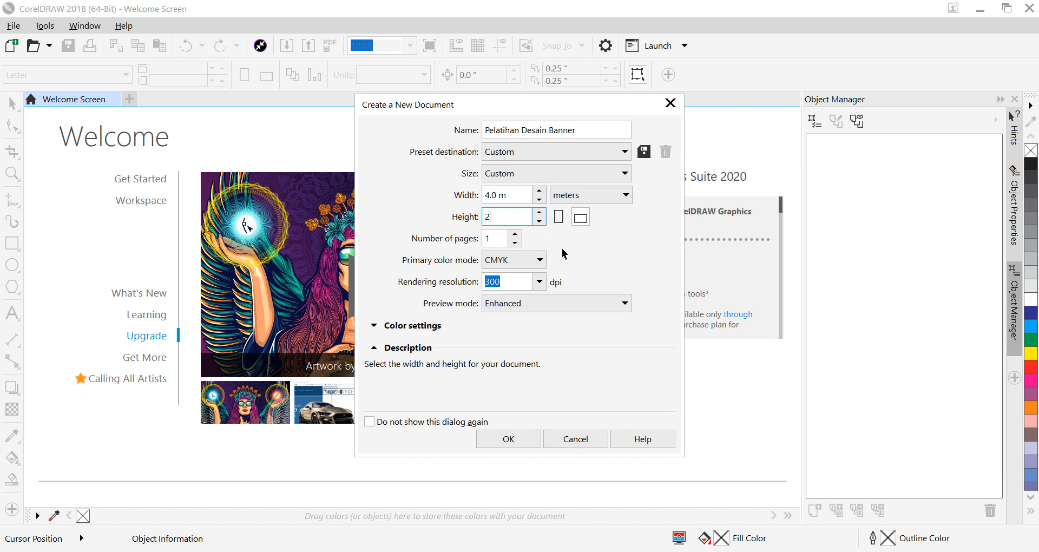
key("Tab")
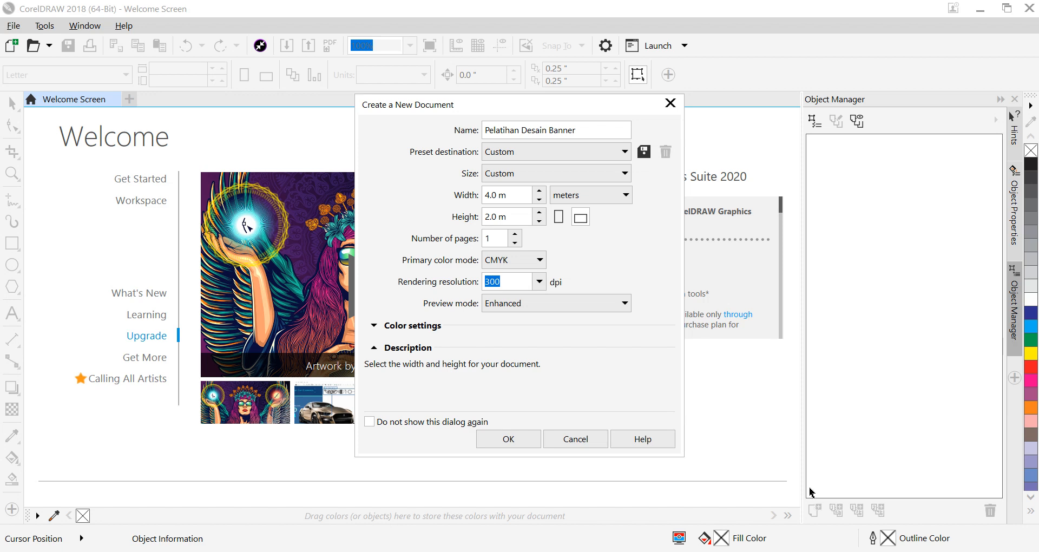
left_click(494, 440)
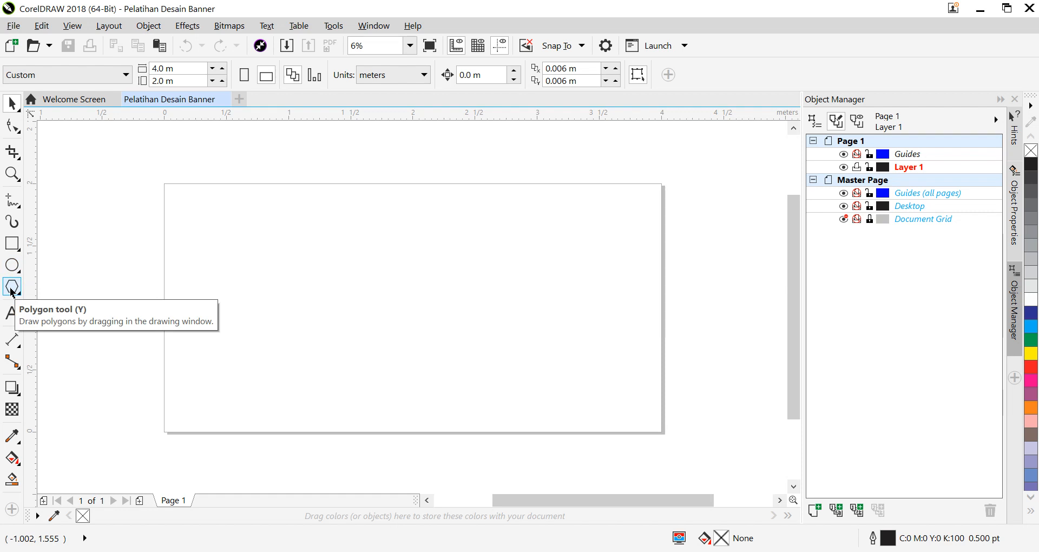
Draw a rectangle about 3.99 m wide and 1.99 m high from the page's upper-left corner to its lower-right corner
left_click(18, 251)
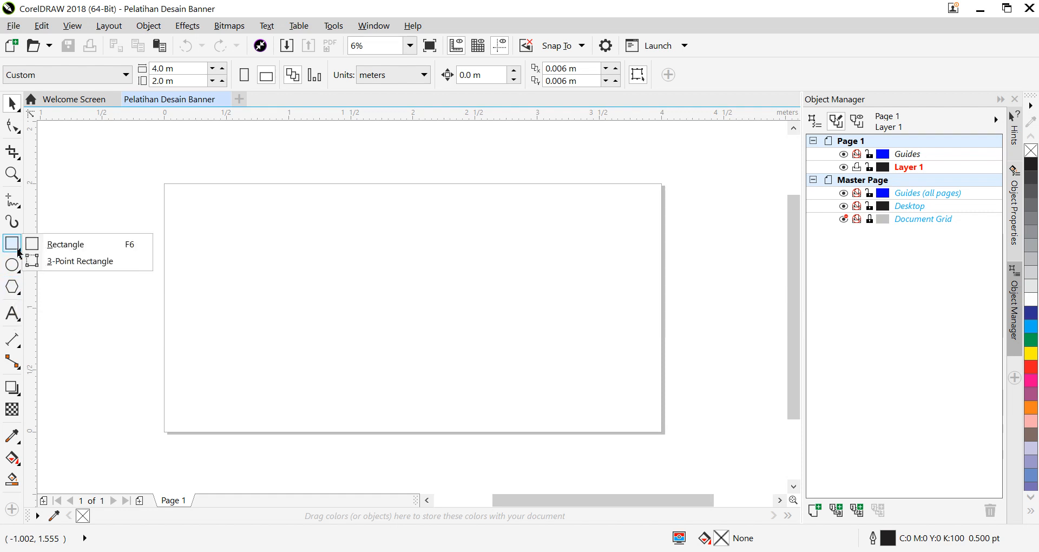
left_click(61, 245)
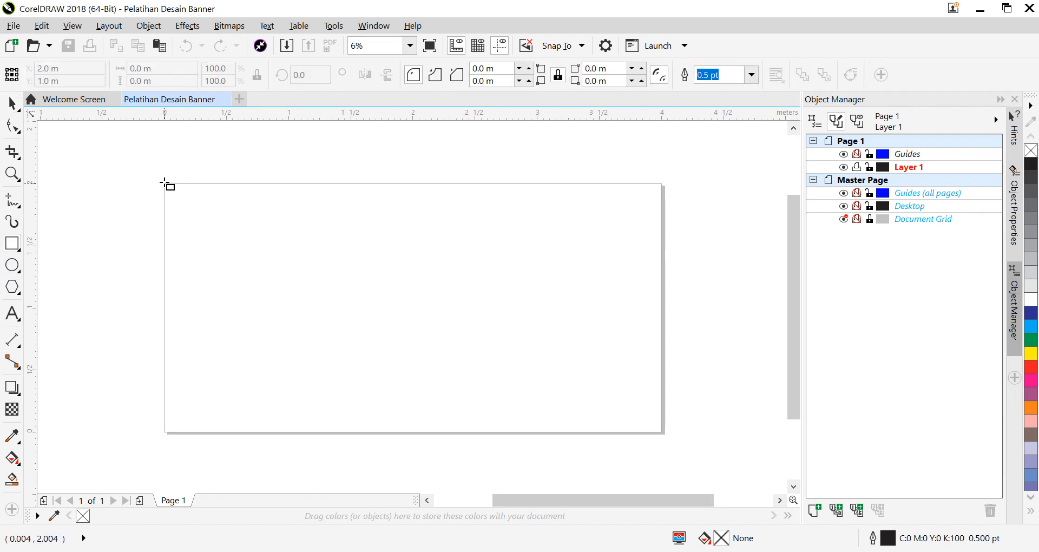
scroll(177, 219, "up", 1)
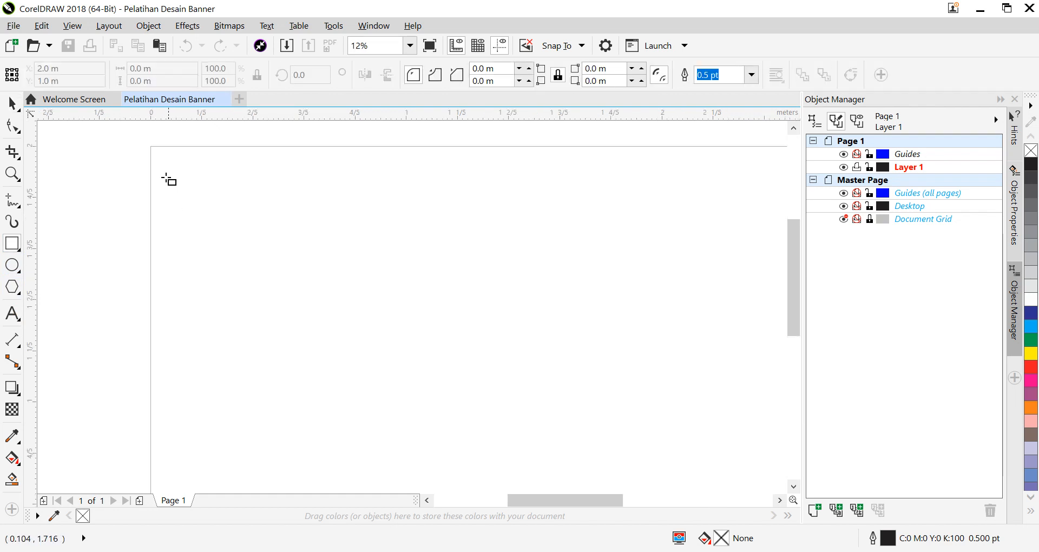
scroll(163, 159, "down", 1)
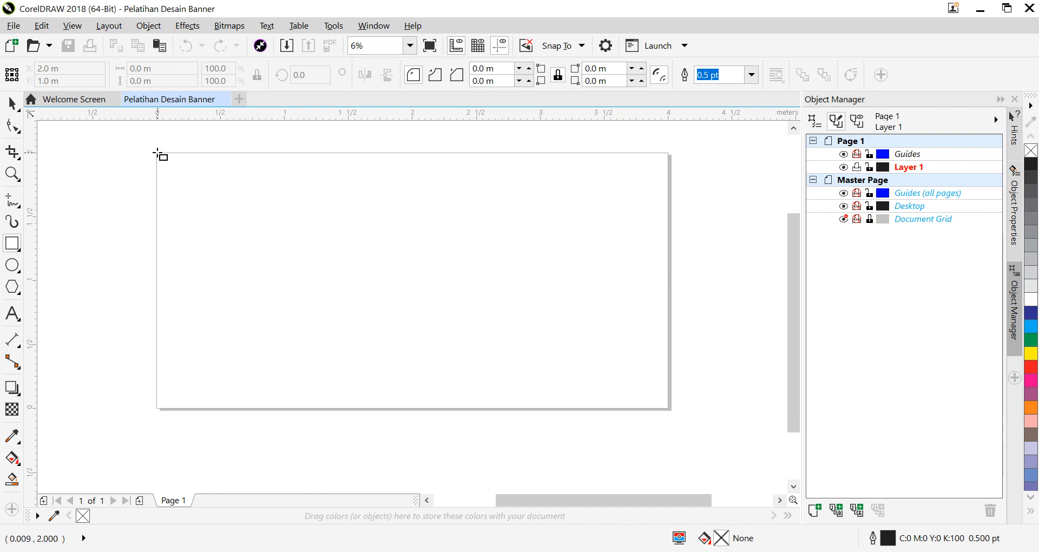
left_click_drag(157, 154, 670, 407)
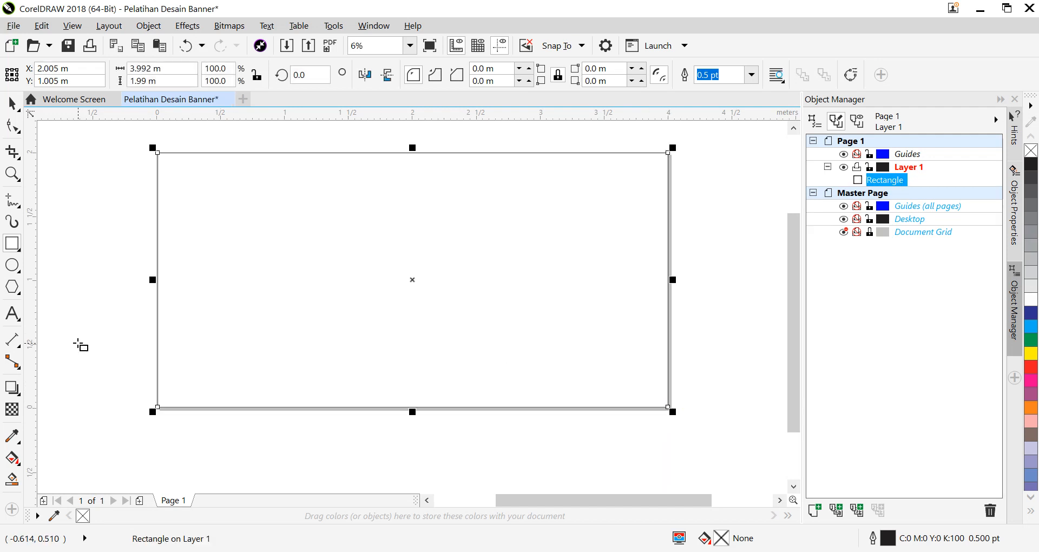
Stretch the rectangle's left side outward to the page's left edge, making it 4.0 m wide
scroll(81, 345, "up", 3)
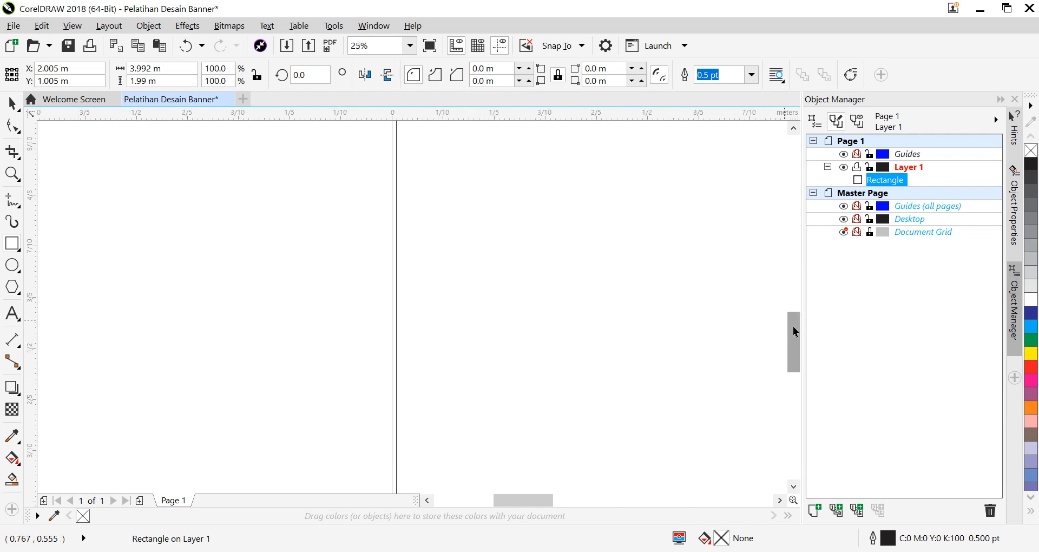
left_click_drag(795, 332, 793, 289)
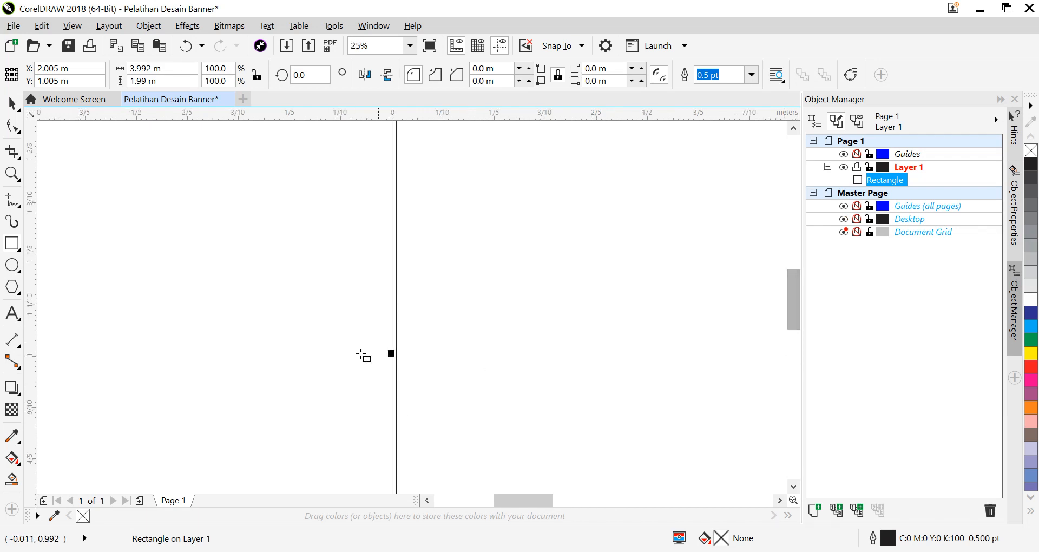
scroll(364, 356, "up", 1)
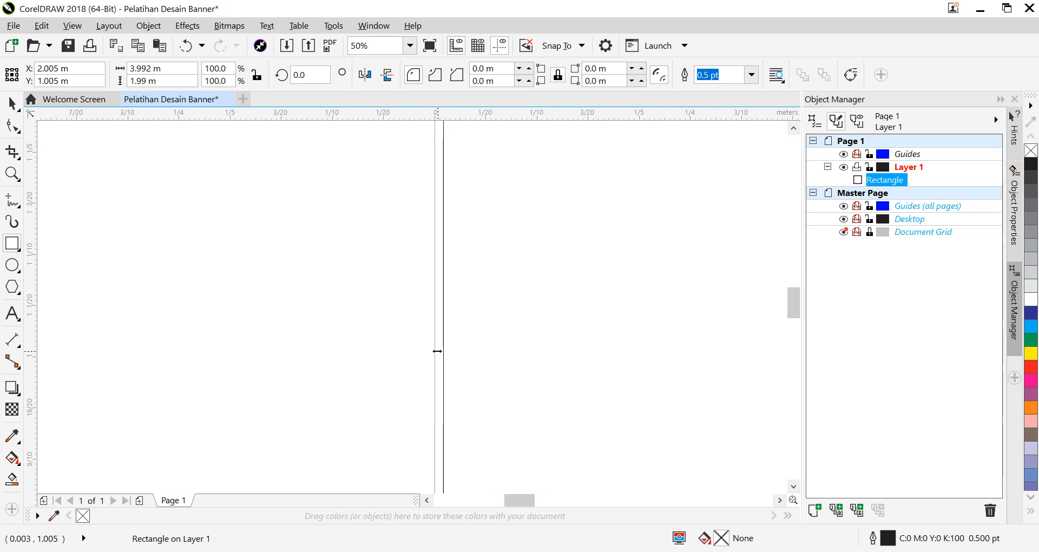
left_click_drag(438, 351, 430, 351)
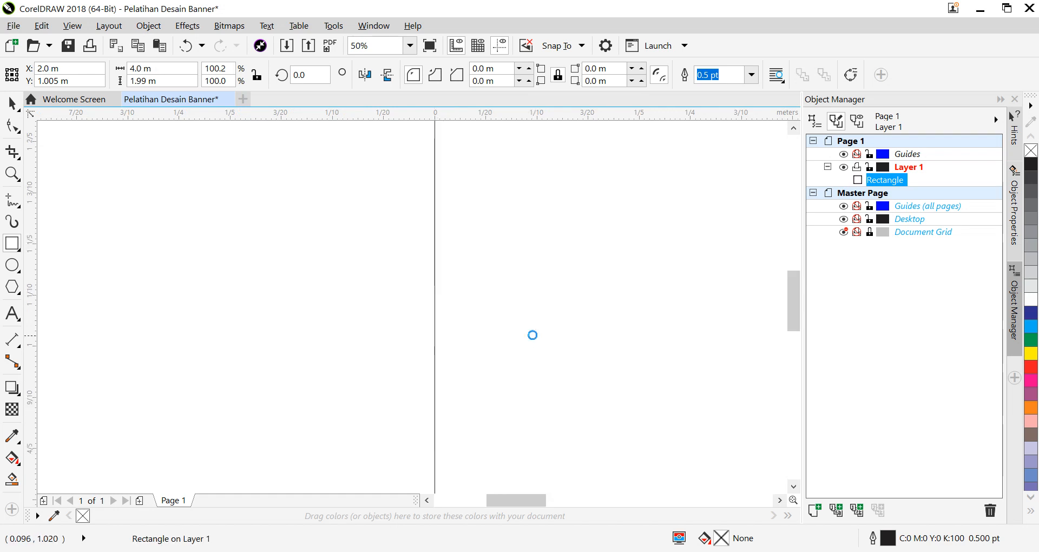
scroll(532, 335, "down", 3)
left_click_drag(494, 497, 541, 496)
scroll(528, 408, "up", 1)
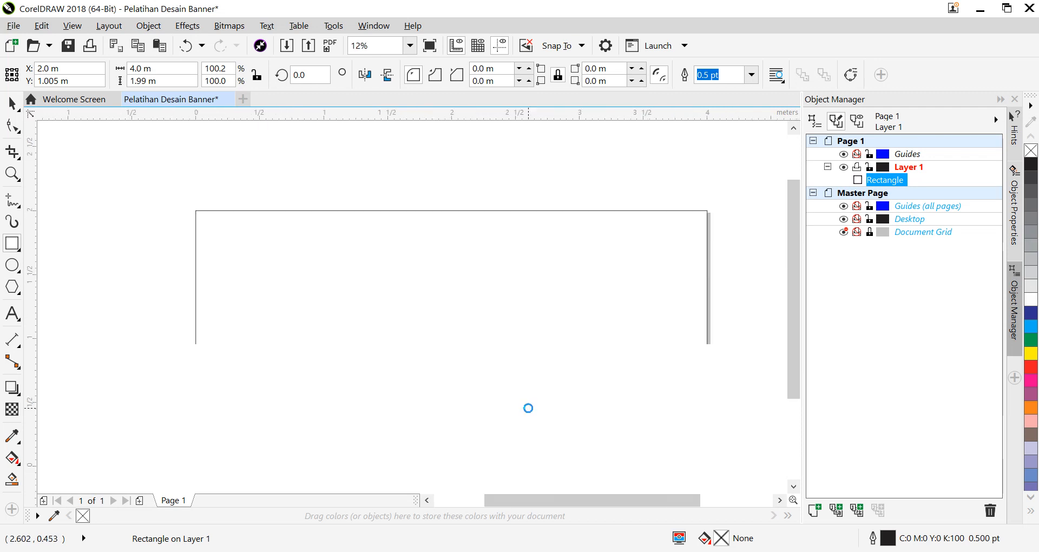
left_click_drag(798, 320, 800, 336)
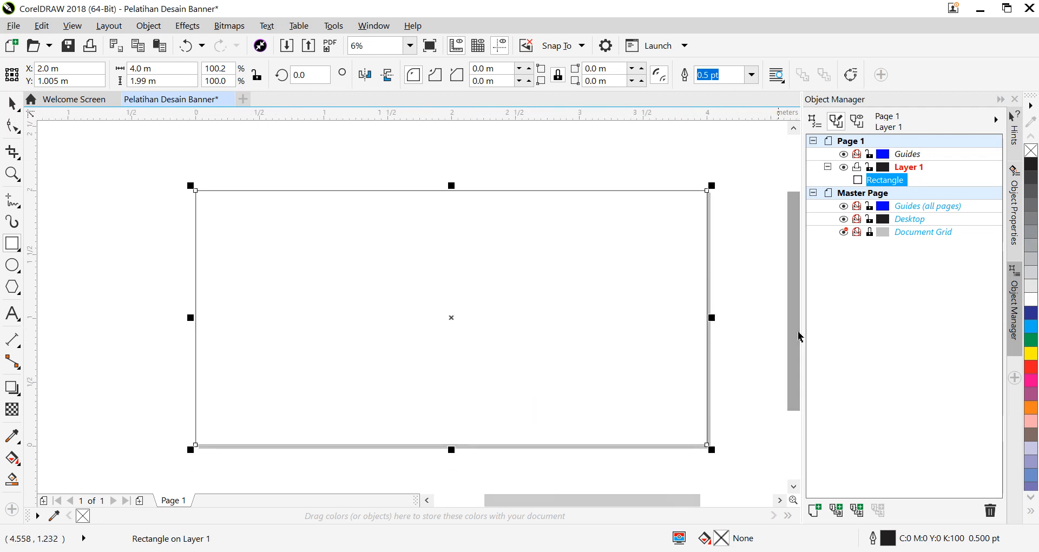
Fill the rectangle with red (C:0 M:100 Y:100 K:0), trying green in between
left_click(1031, 367)
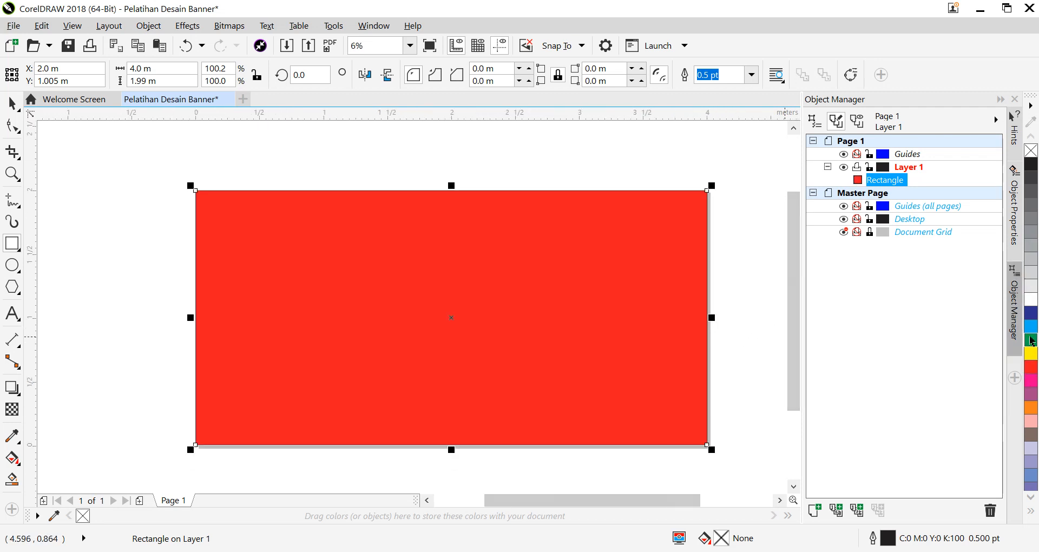
left_click(1033, 340)
left_click(1031, 367)
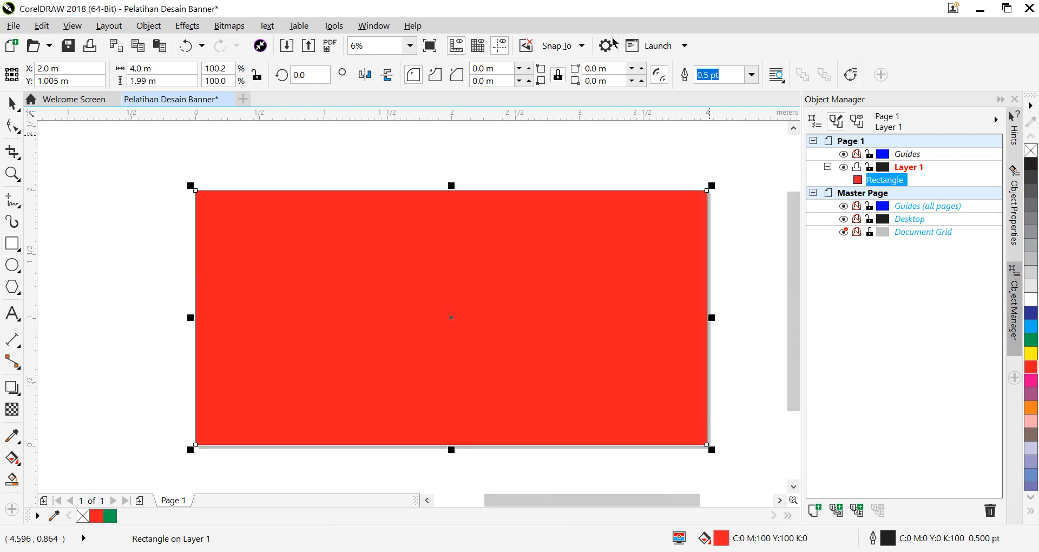
Try the rectangle with no outline, and set its outline width to 0.75 pt
left_click(752, 75)
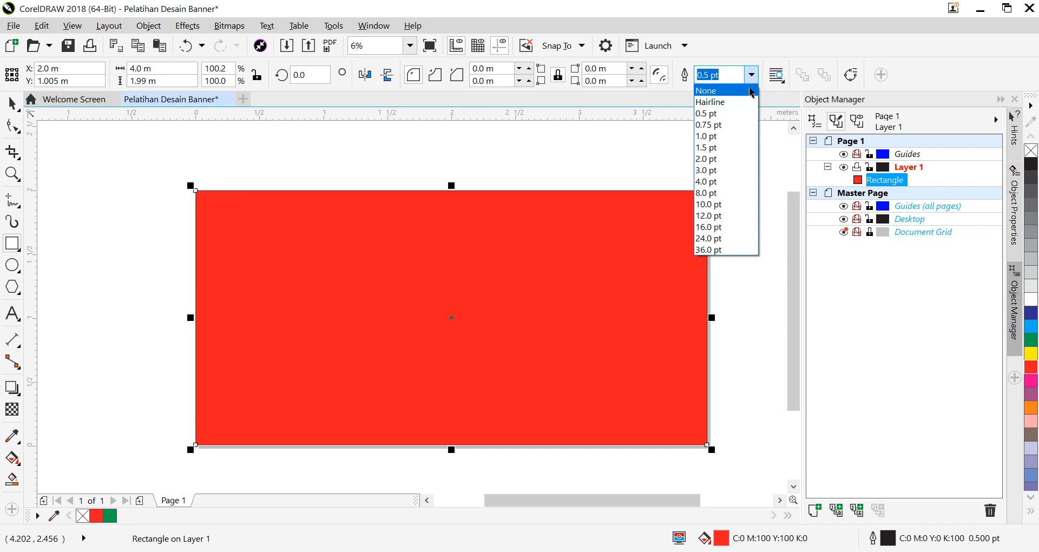
left_click(741, 91)
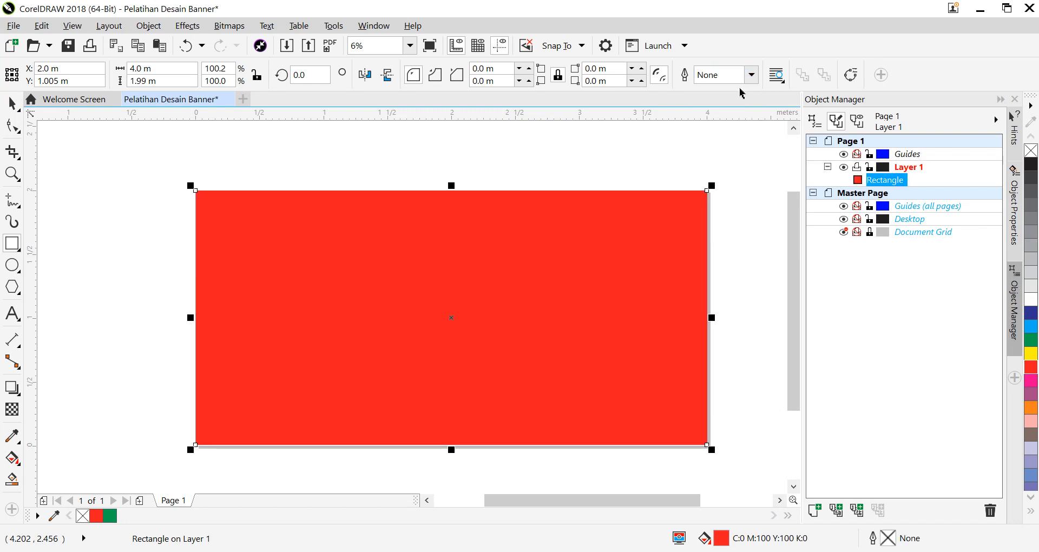
left_click(751, 75)
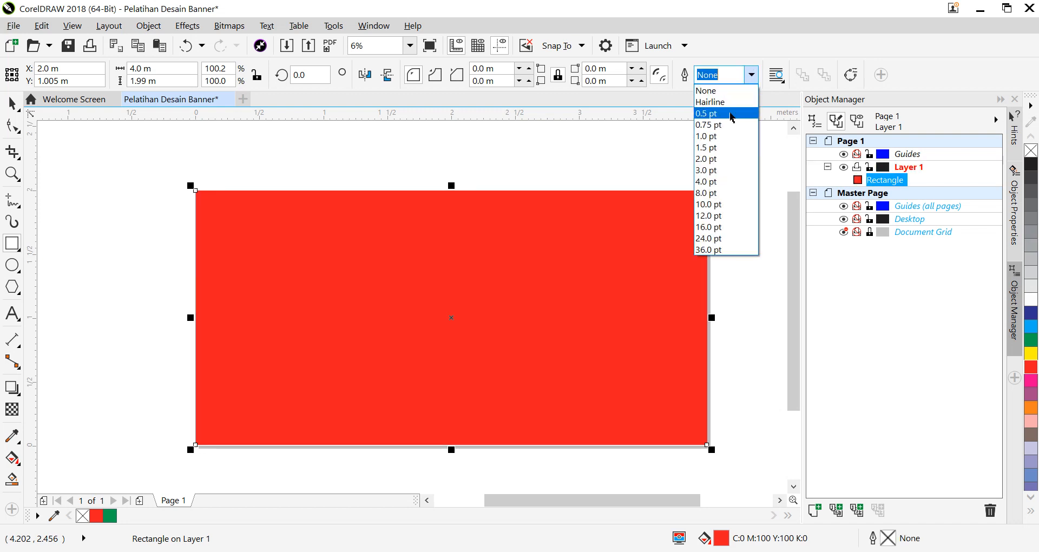
left_click(720, 125)
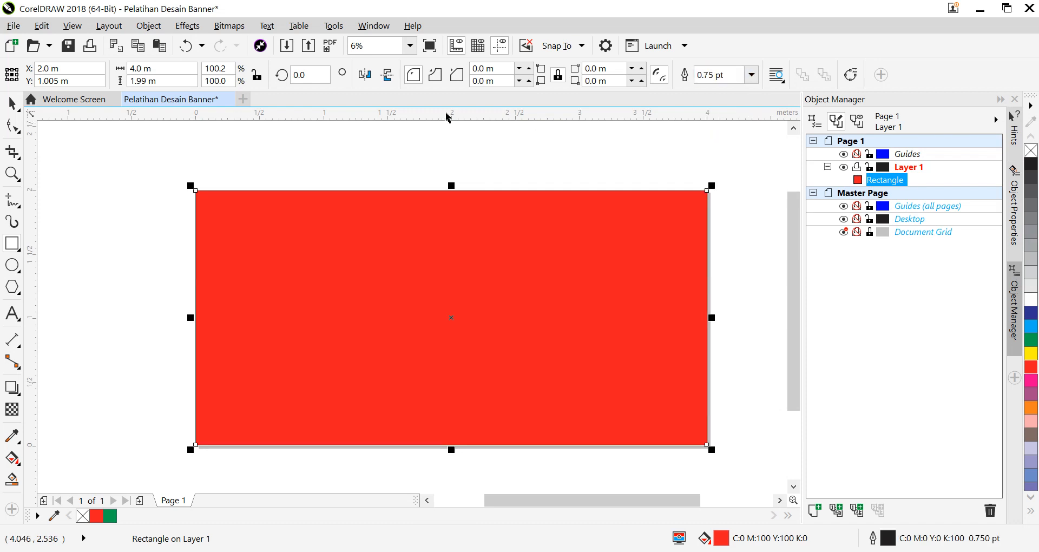
Draw an ellipse about 0.65 m by 0.71 m and a pentagon about 0.56 m by 0.60 m beside the page's left edge
key("F7")
mouse_move(103, 183)
left_mouse_down()
mouse_move(139, 272)
mouse_move(186, 271)
left_mouse_up()
left_click(176, 269)
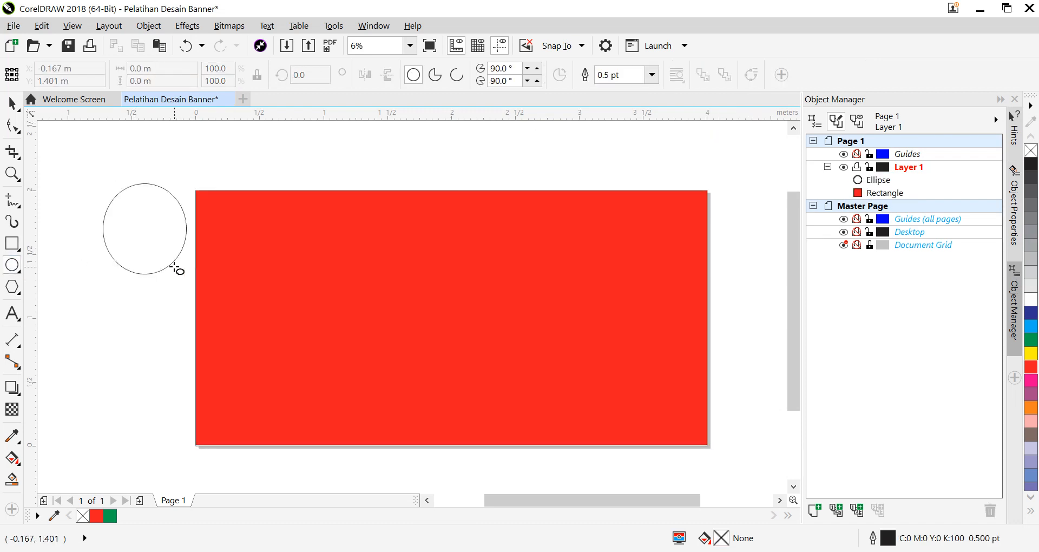
left_click(10, 291)
left_click_drag(66, 289, 140, 373)
Draw a small rectangle about 0.35 m wide and 0.39 m high outside the page, above the ellipse
left_click(12, 243)
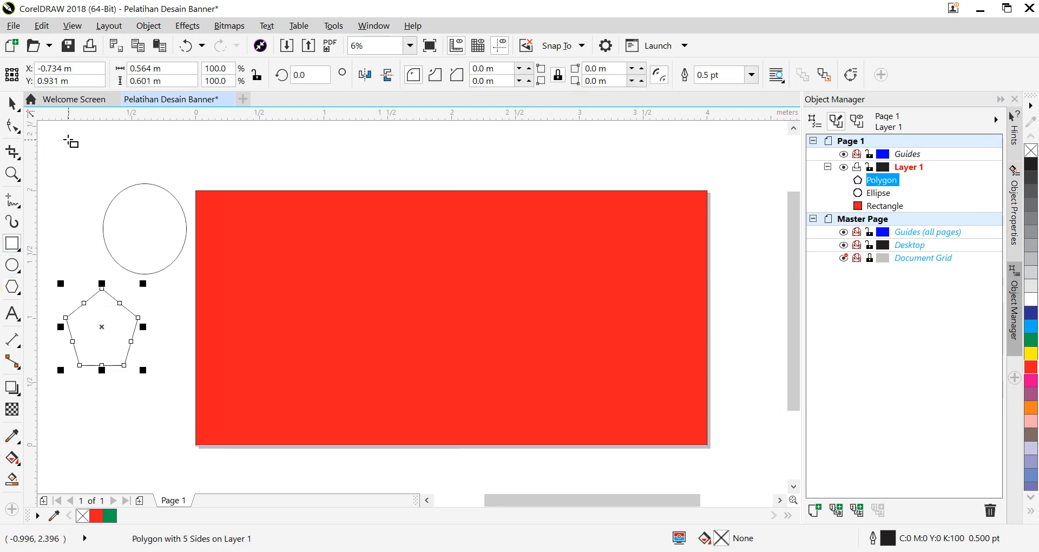
left_click_drag(63, 139, 108, 190)
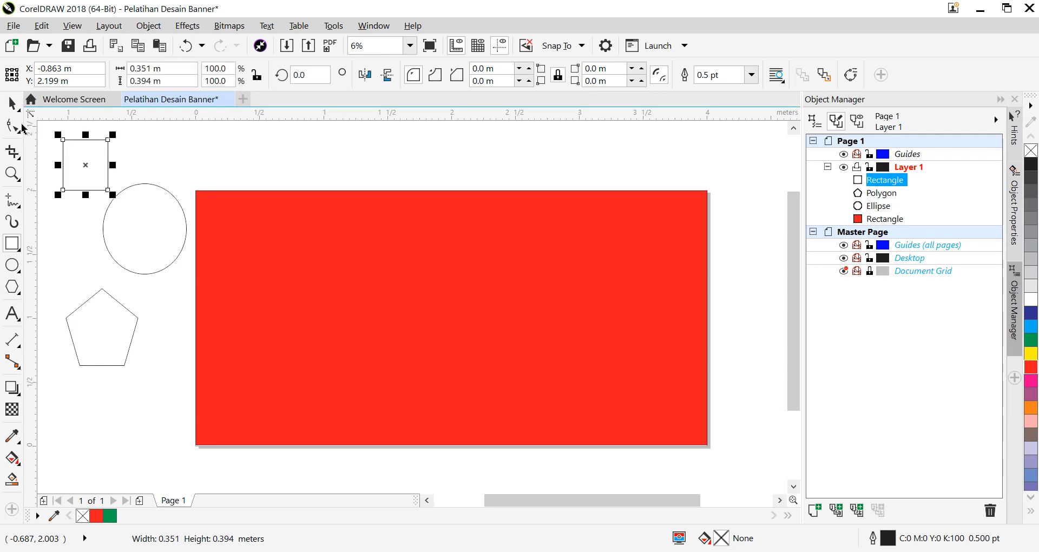
left_click(12, 103)
Fill the small rectangle above the ellipse with yellow (C:0 M:0 Y:100 K:0), trying blue in between
left_click(137, 223)
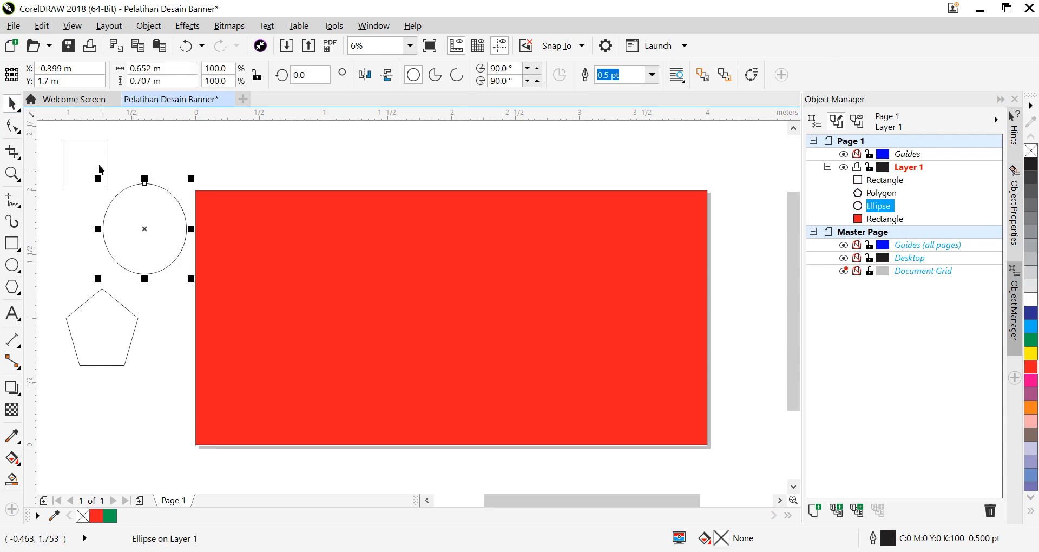
left_click(108, 165)
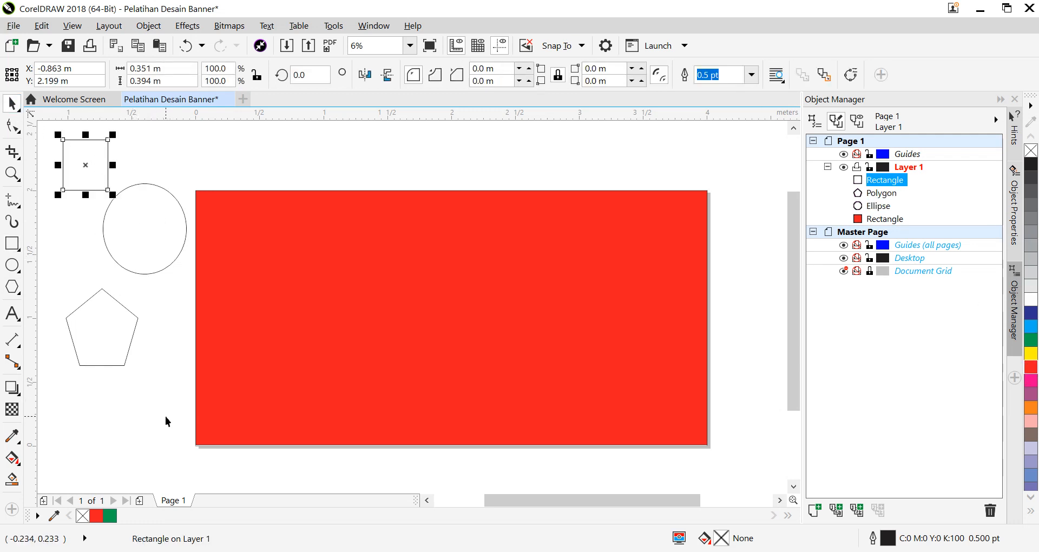
scroll(164, 417, "up", 2)
left_click(472, 502)
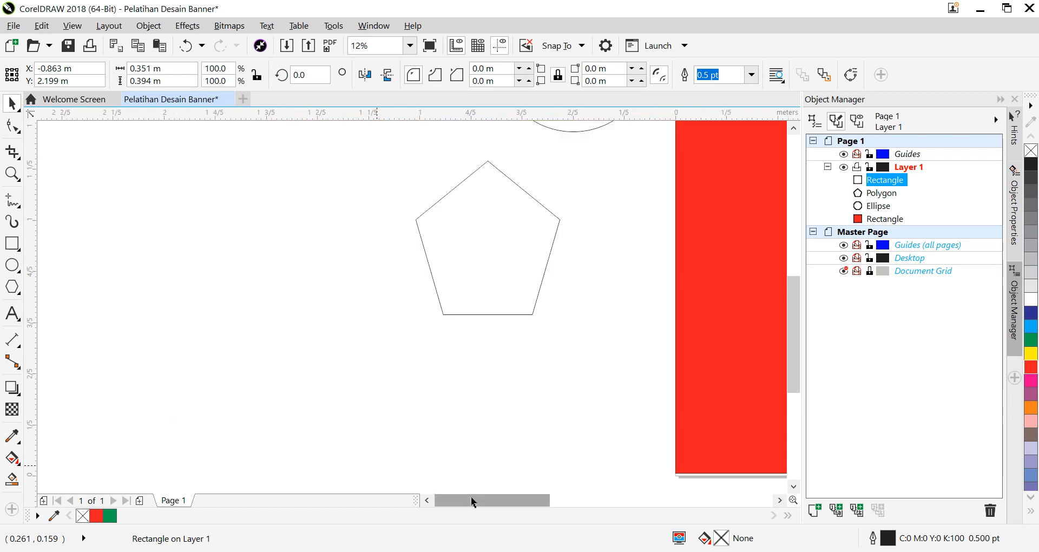
left_click_drag(793, 290, 784, 205)
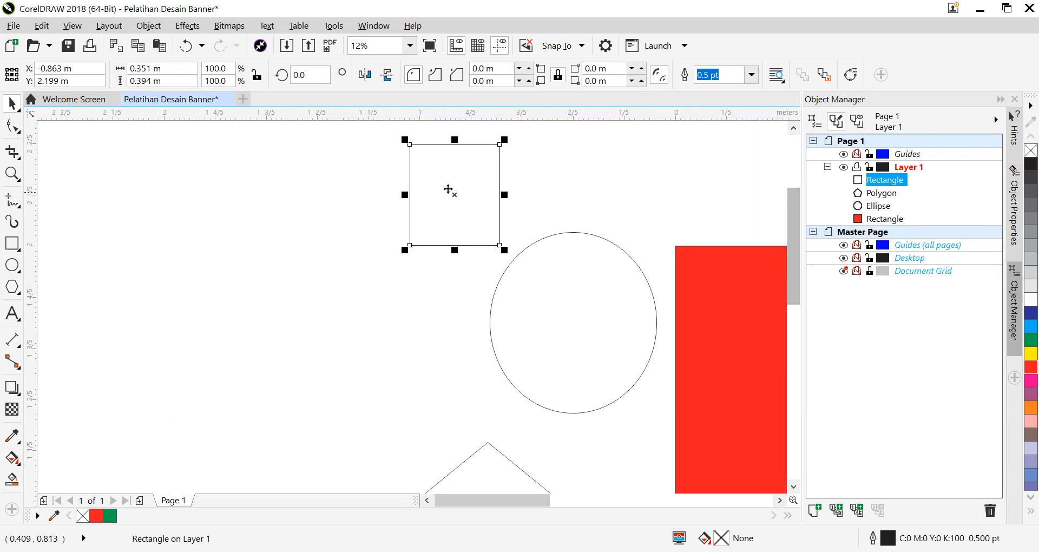
left_click(1030, 315)
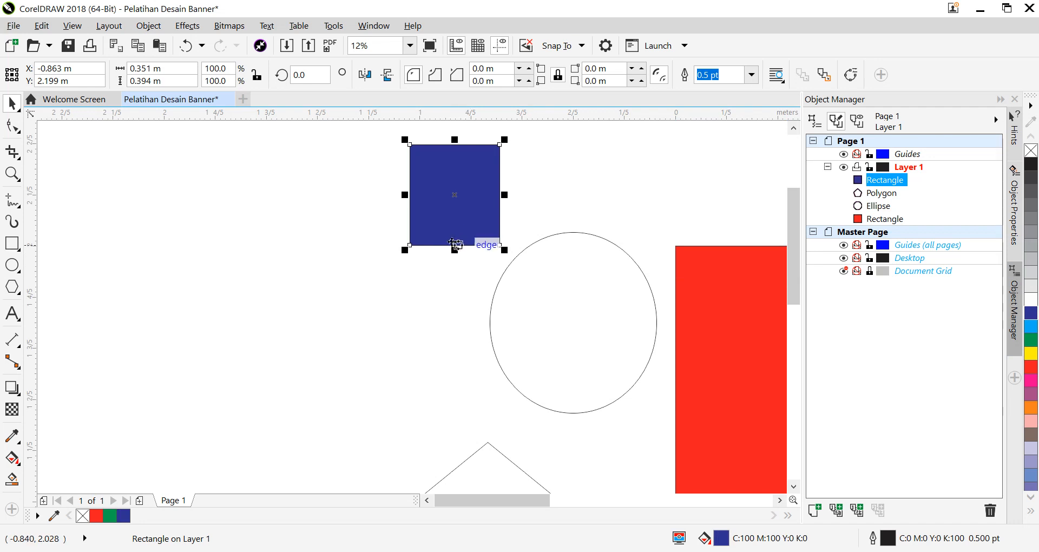
left_click(1032, 355)
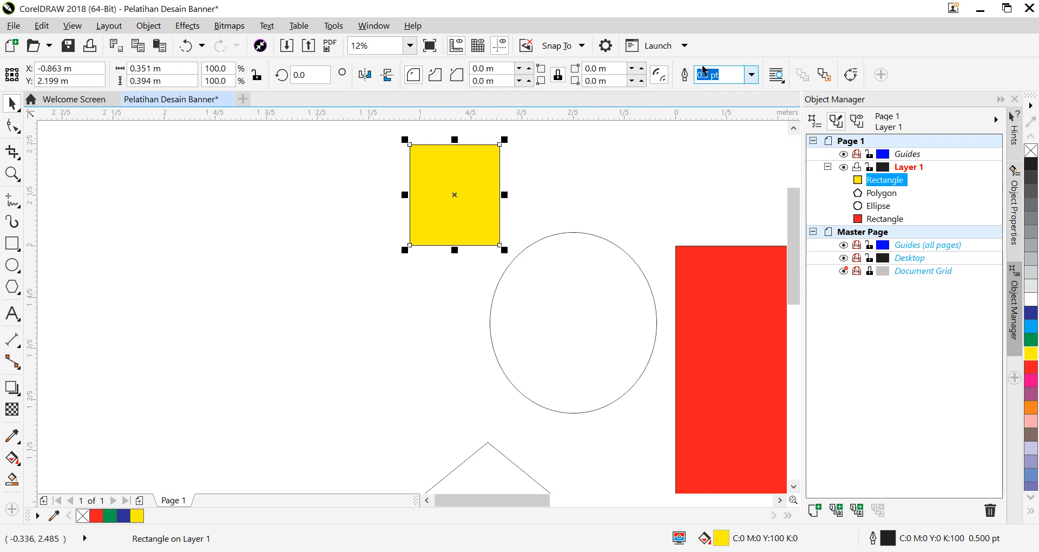
Set the yellow rectangle's outline width to 16.0 pt, trying 2.0 pt in between
left_click(753, 79)
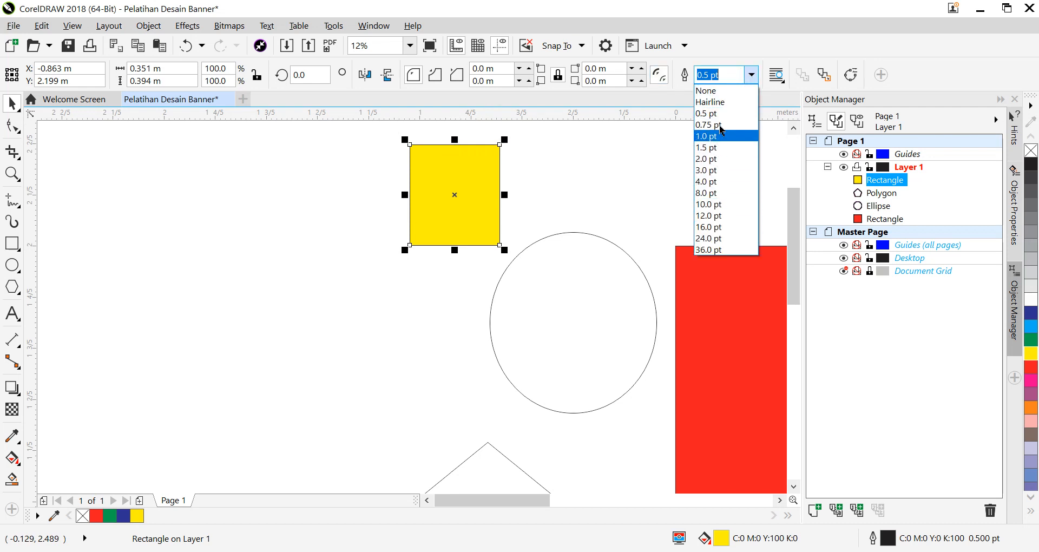
left_click(717, 162)
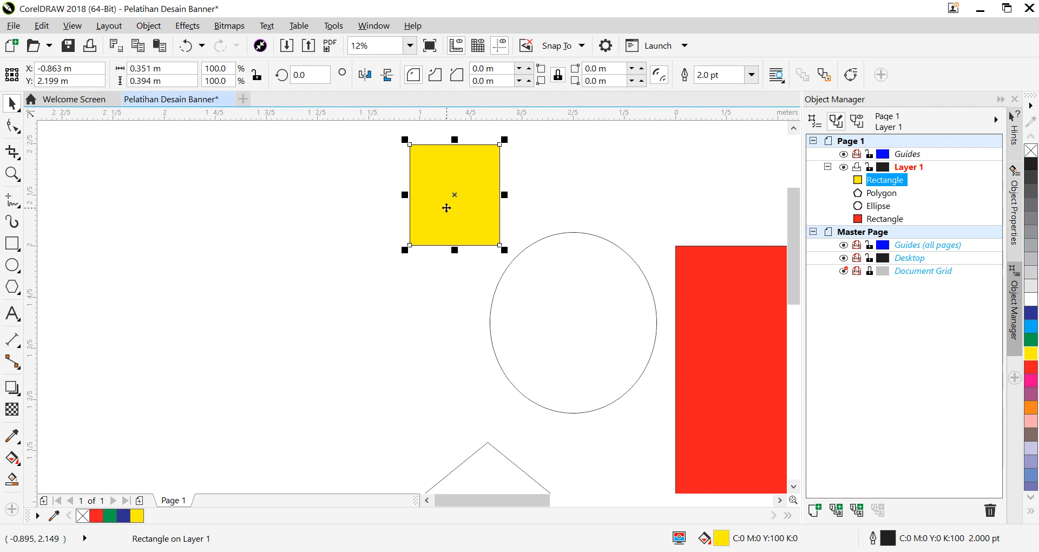
left_click(448, 209)
left_click(752, 75)
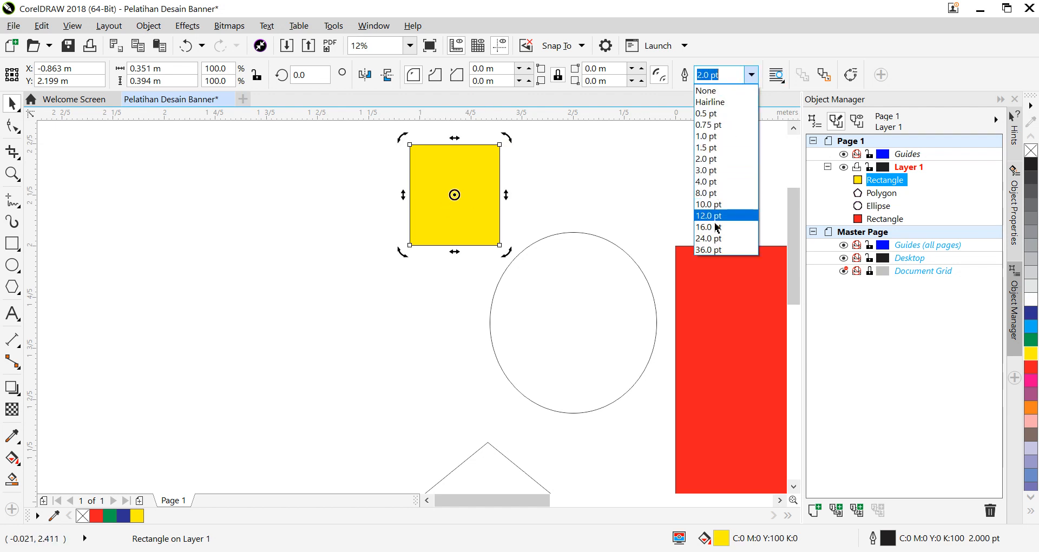
left_click(719, 212)
scroll(422, 219, "up", 2)
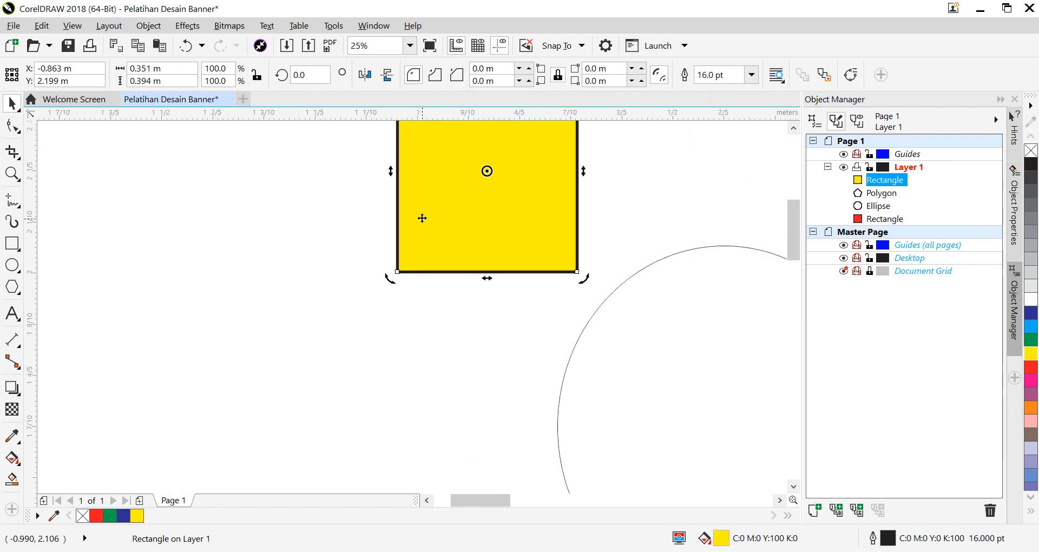
scroll(796, 219, "up", 3)
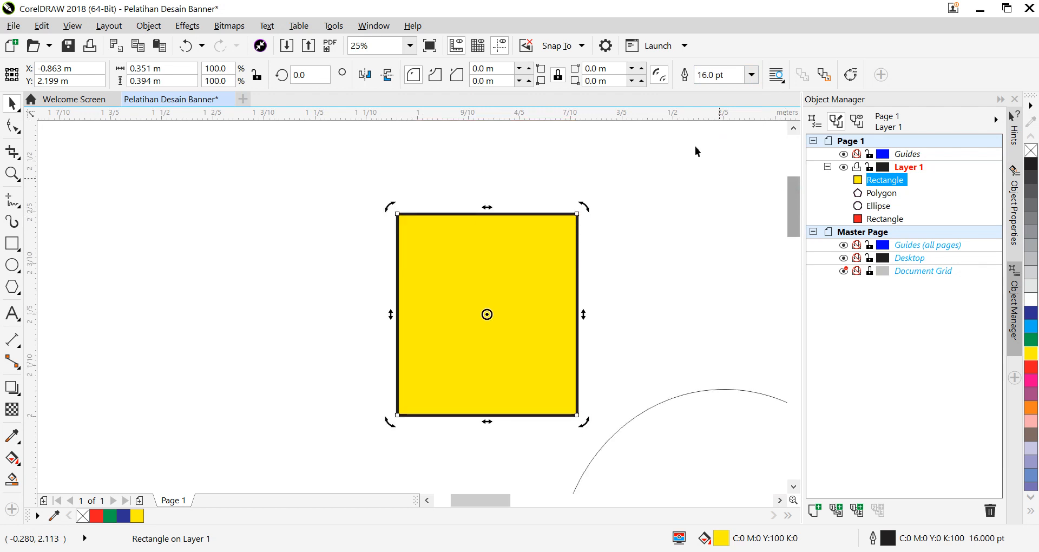
Remove the yellow rectangle's outline, trying a hairline outline in between
left_click(751, 75)
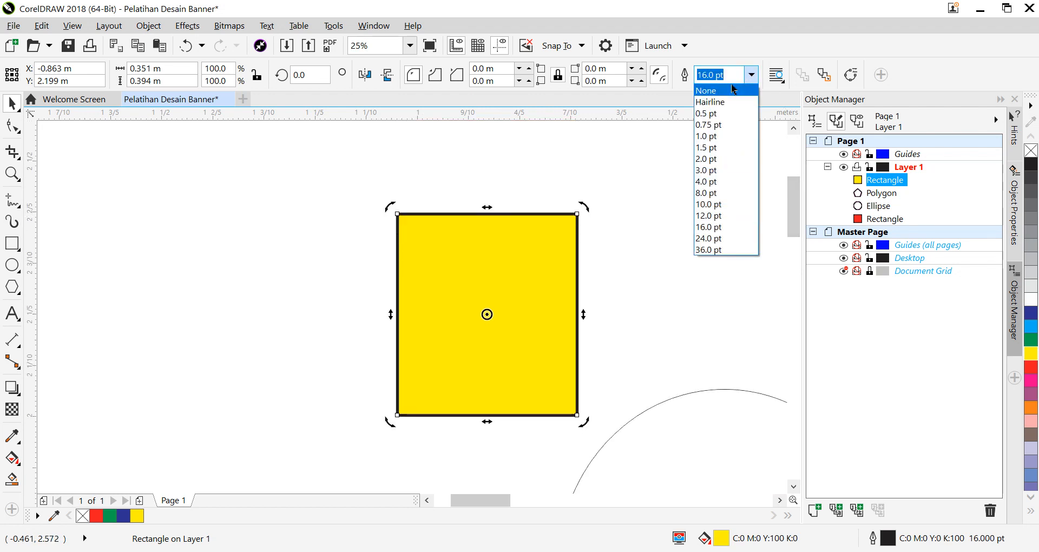
left_click(733, 90)
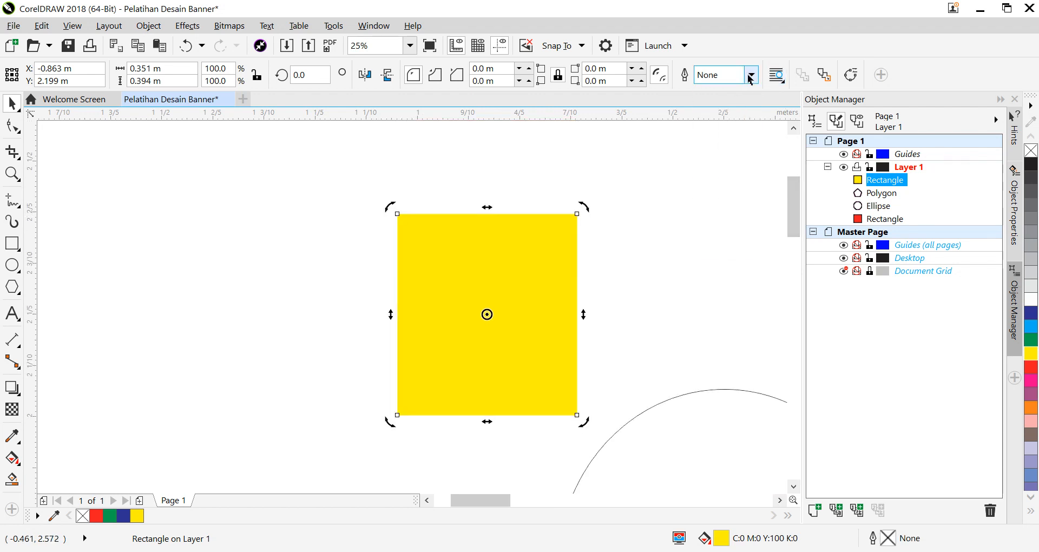
left_click(751, 77)
left_click(741, 101)
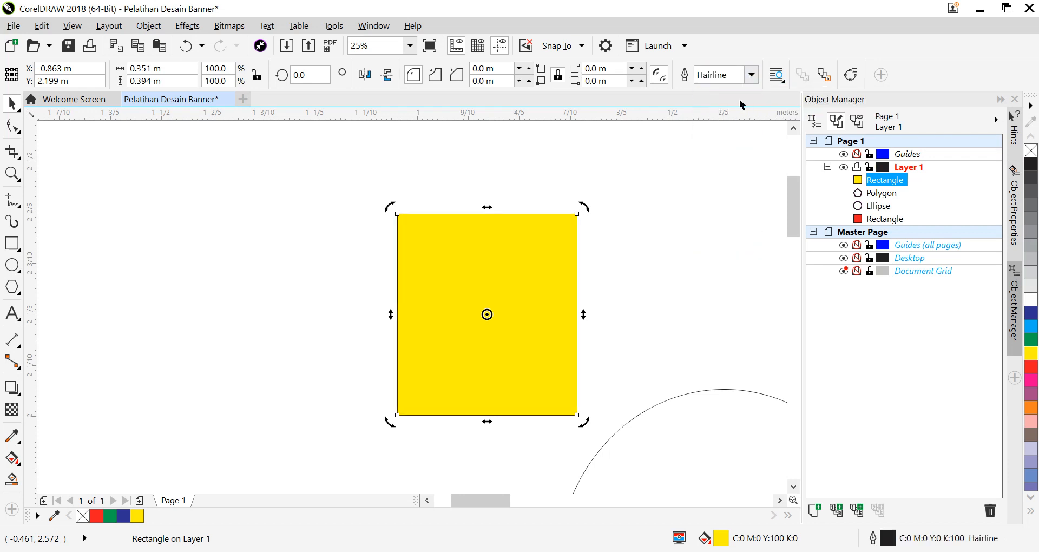
left_click(740, 81)
left_click(734, 90)
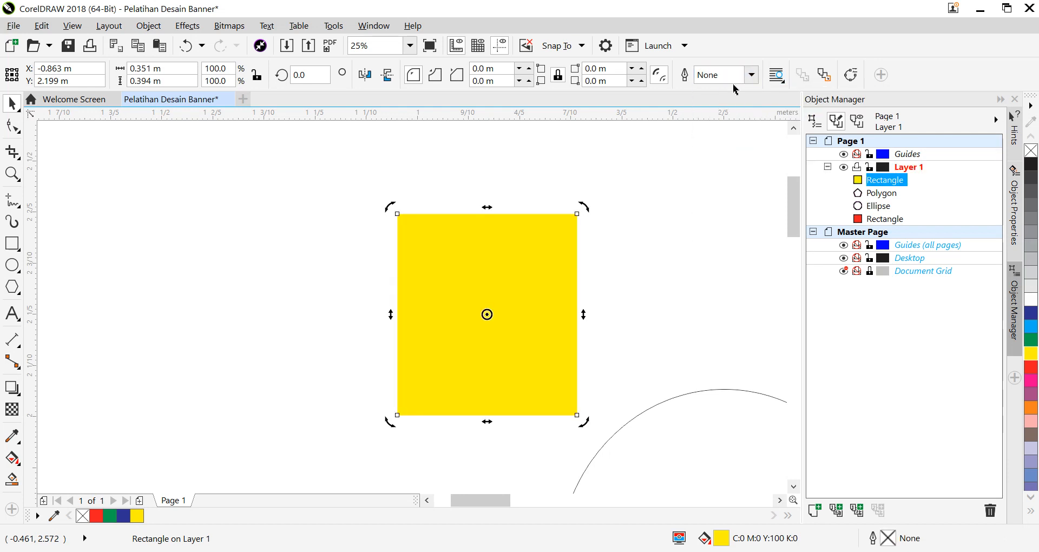
Delete the pentagon, the ellipse and the yellow rectangle outside the page, keeping the red background rectangle
scroll(573, 268, "down", 2)
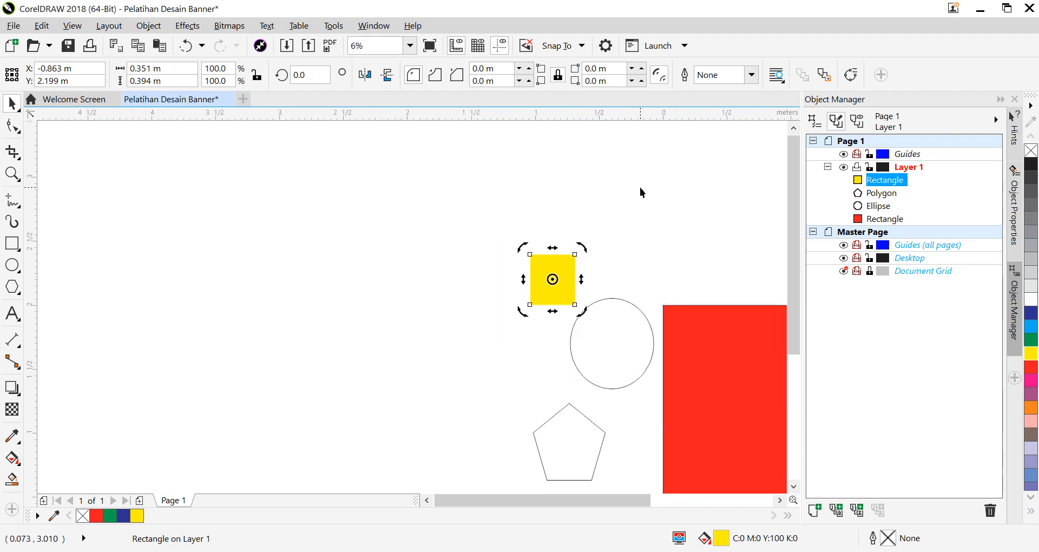
left_click_drag(627, 498, 674, 494)
scroll(612, 186, "down", 1)
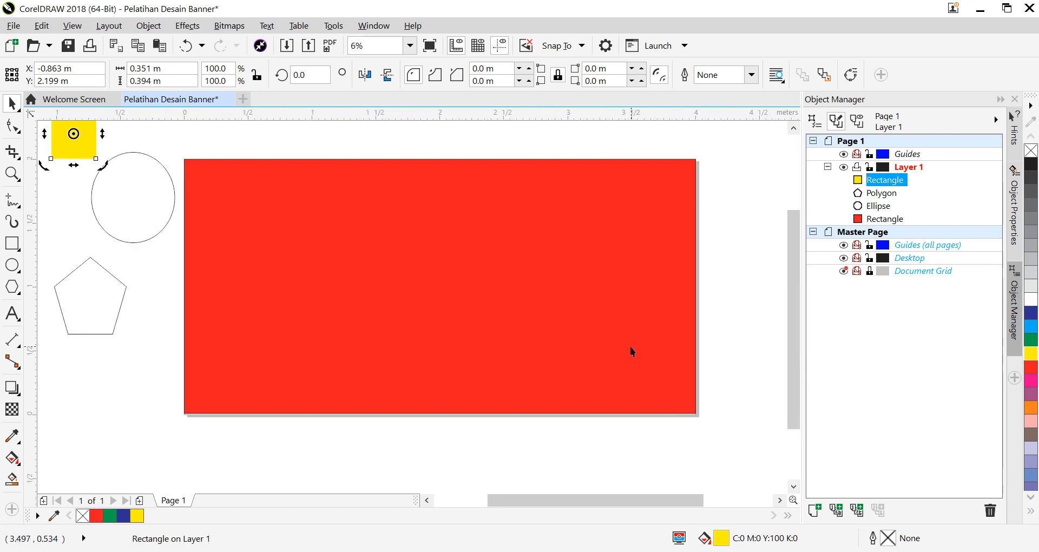
left_click(310, 249)
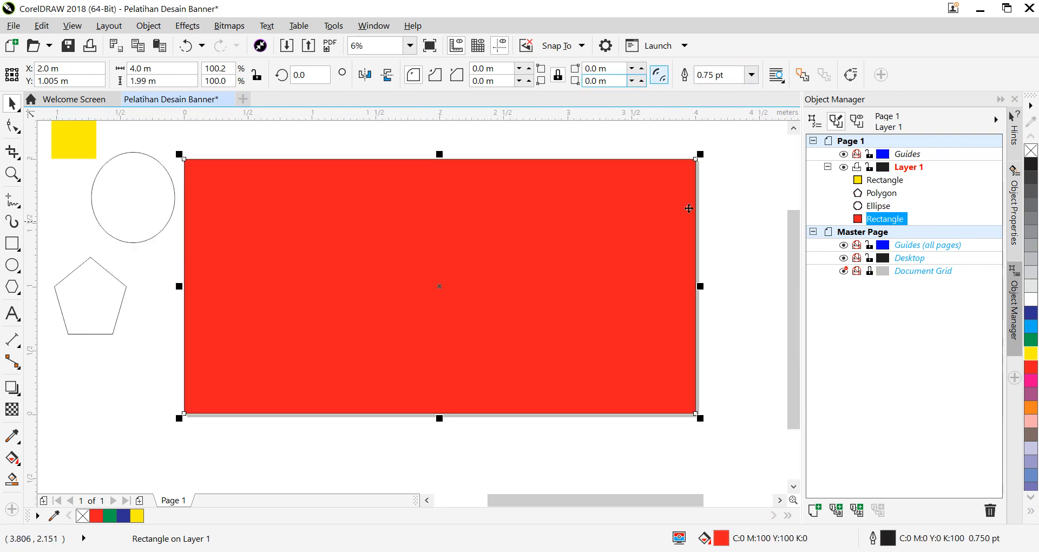
scroll(679, 239, "up", 1)
scroll(679, 238, "down", 1)
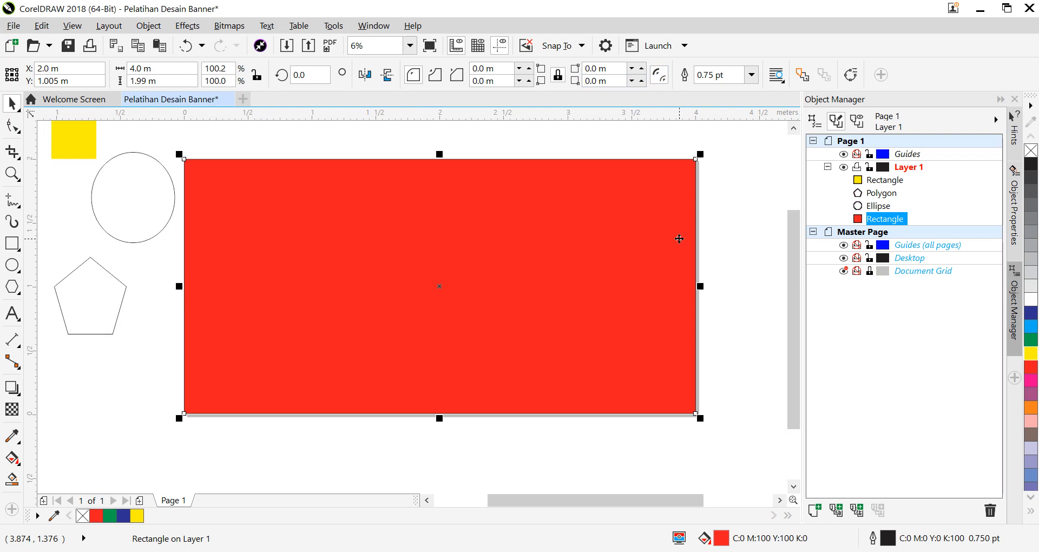
left_click(105, 288)
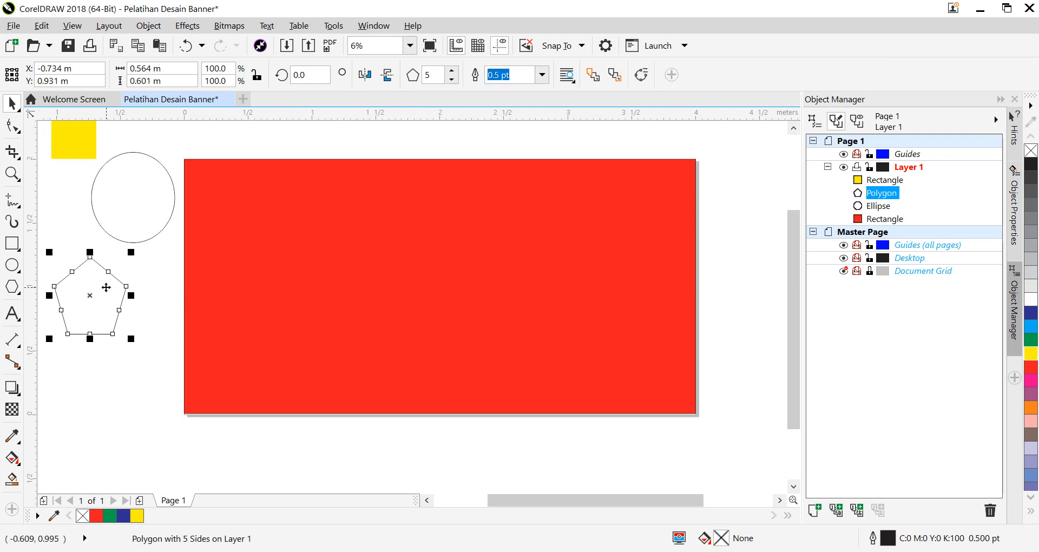
key("Delete")
left_click(135, 205)
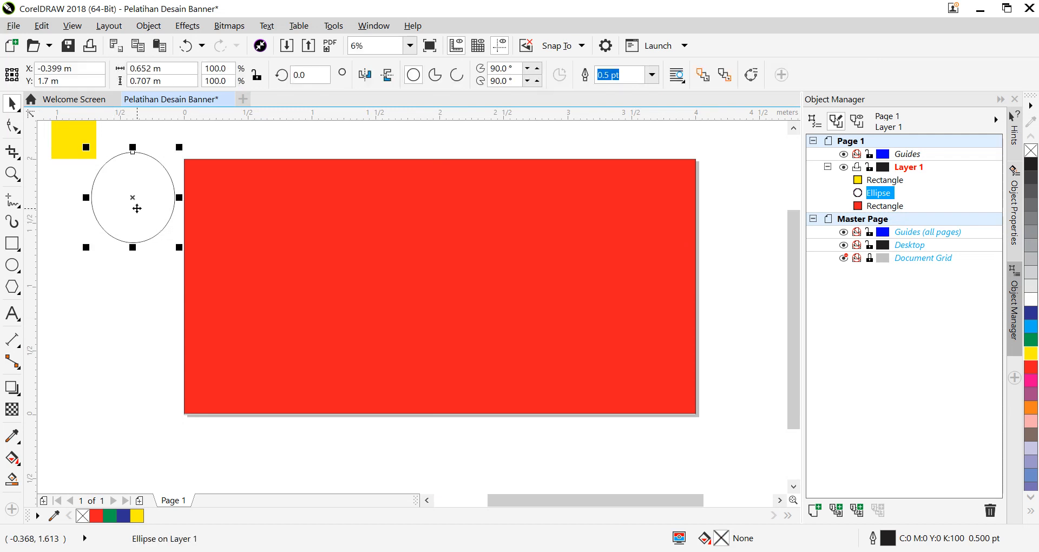
key("Delete")
left_click(79, 153)
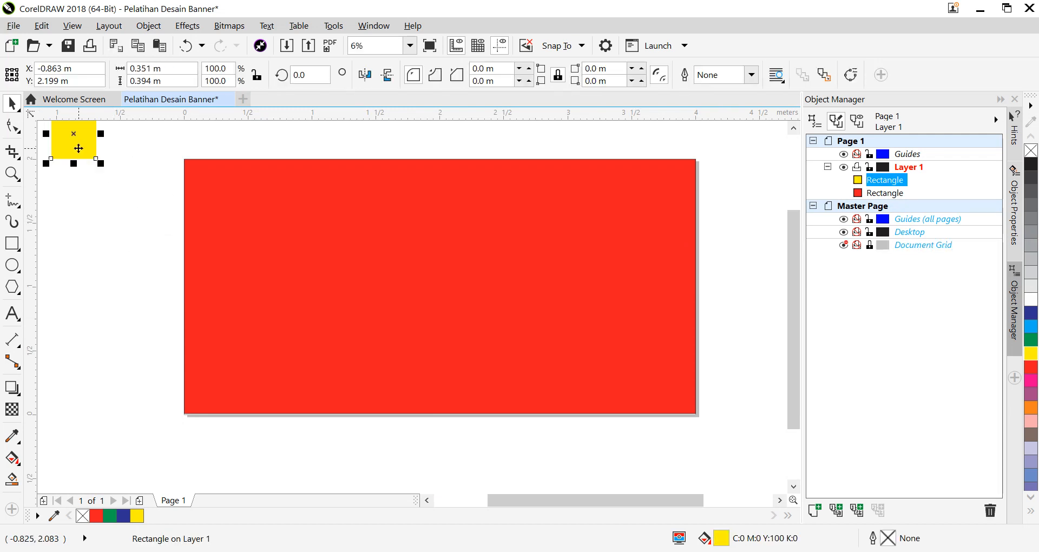
key("Delete")
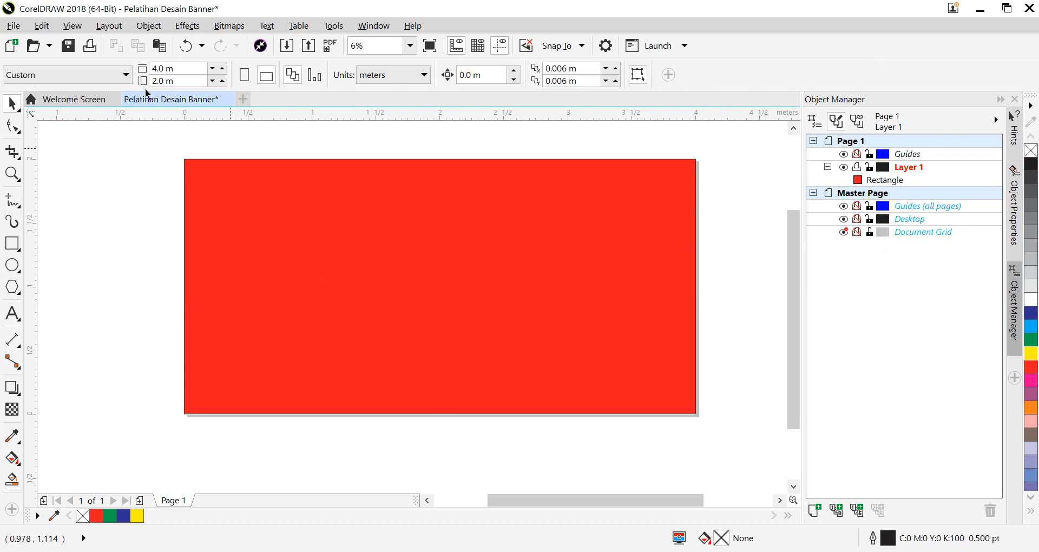
left_click(20, 27)
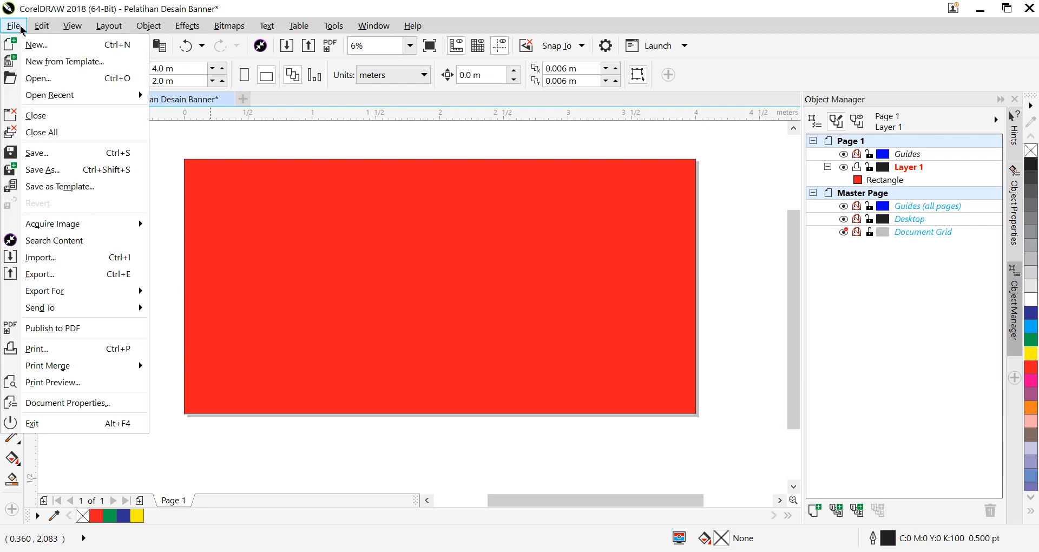
left_click(21, 28)
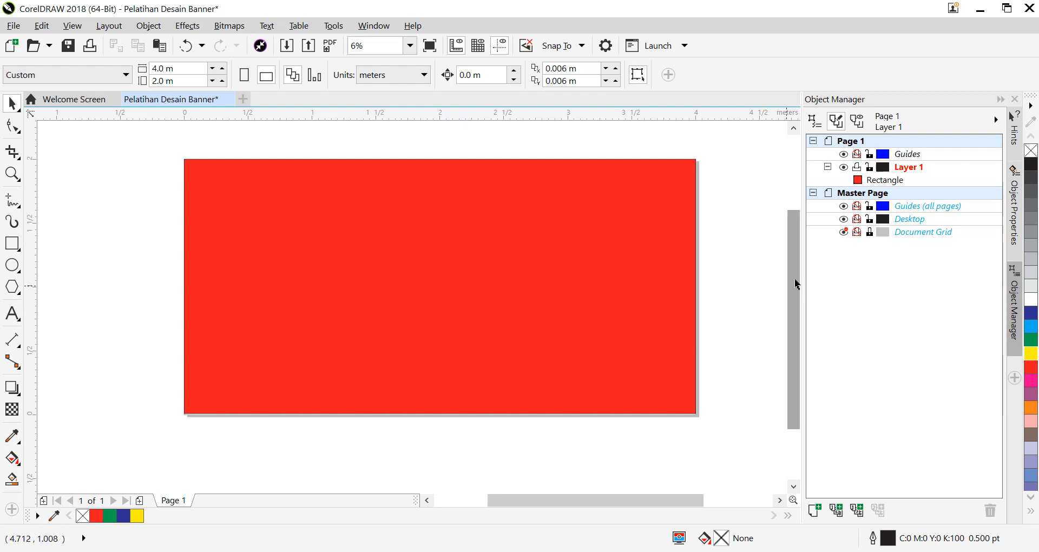
left_click_drag(793, 276, 793, 265)
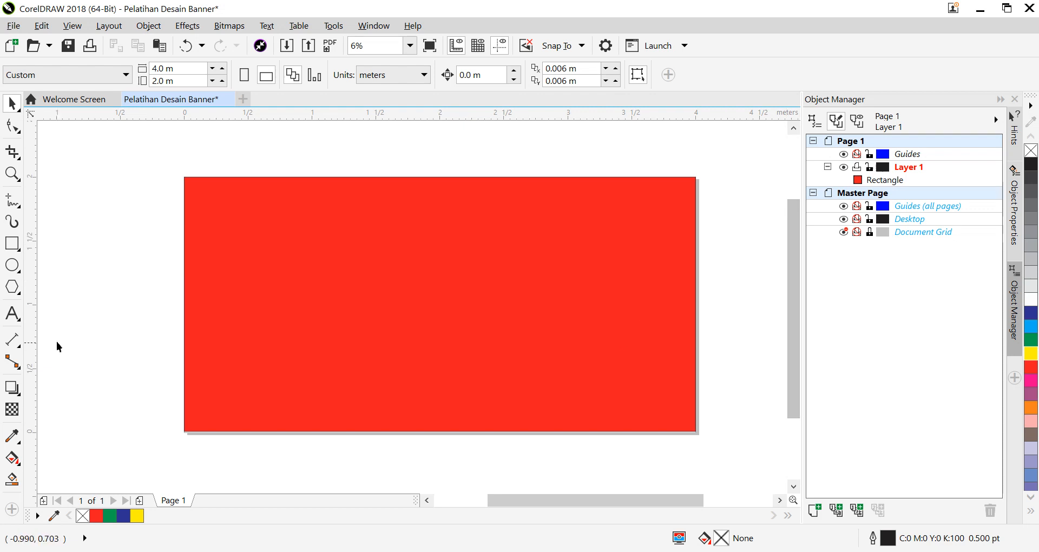
Add the artistic text "Selamat Idul Adha" in Arial at 200 pt on the upper part of the red background rectangle
left_click(16, 318)
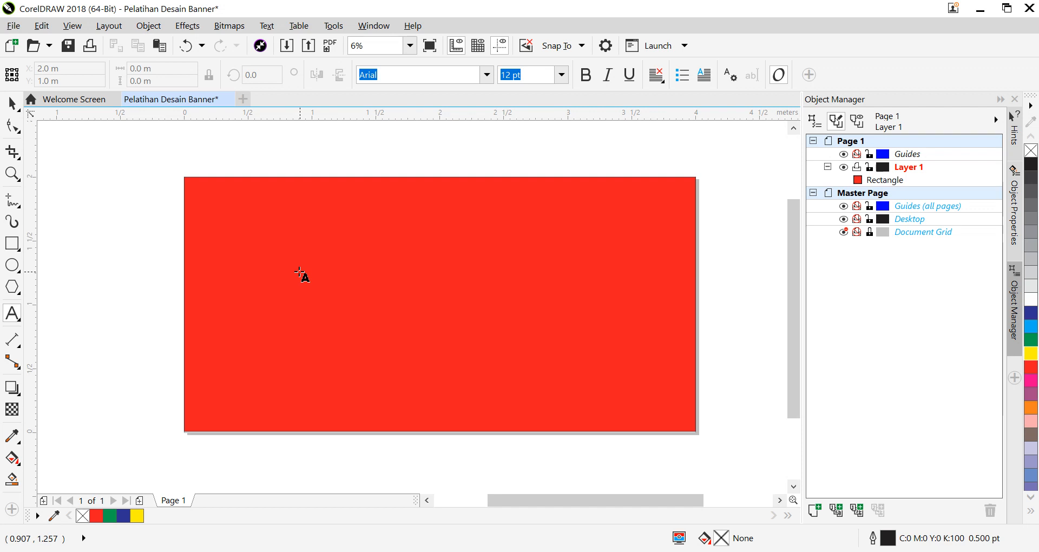
left_click(359, 266)
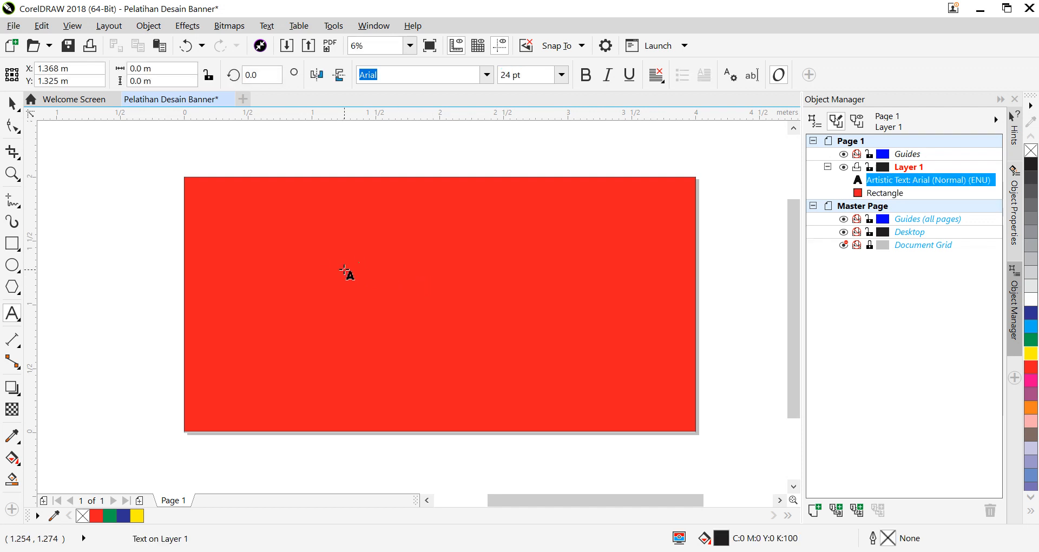
left_click(344, 269)
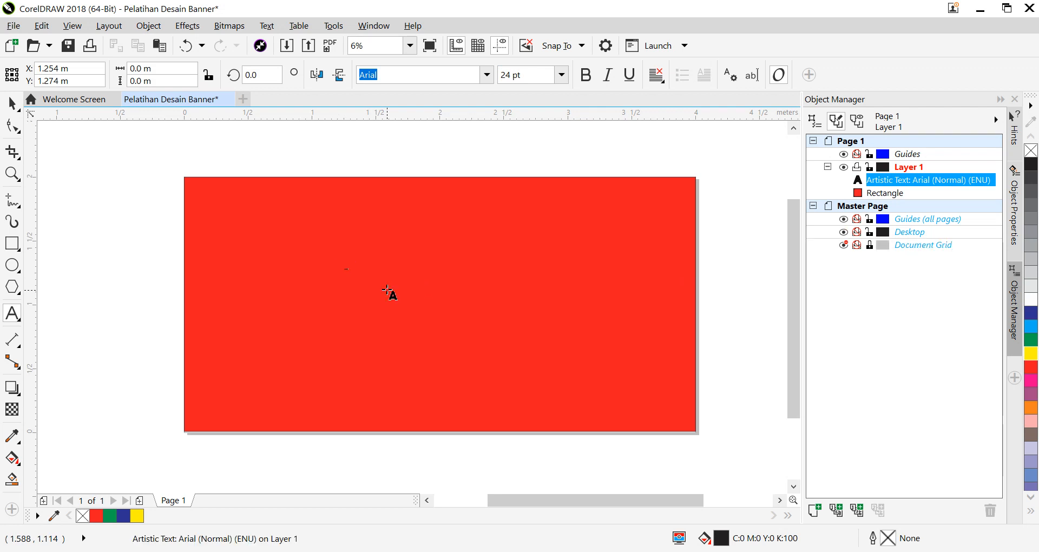
left_click(562, 74)
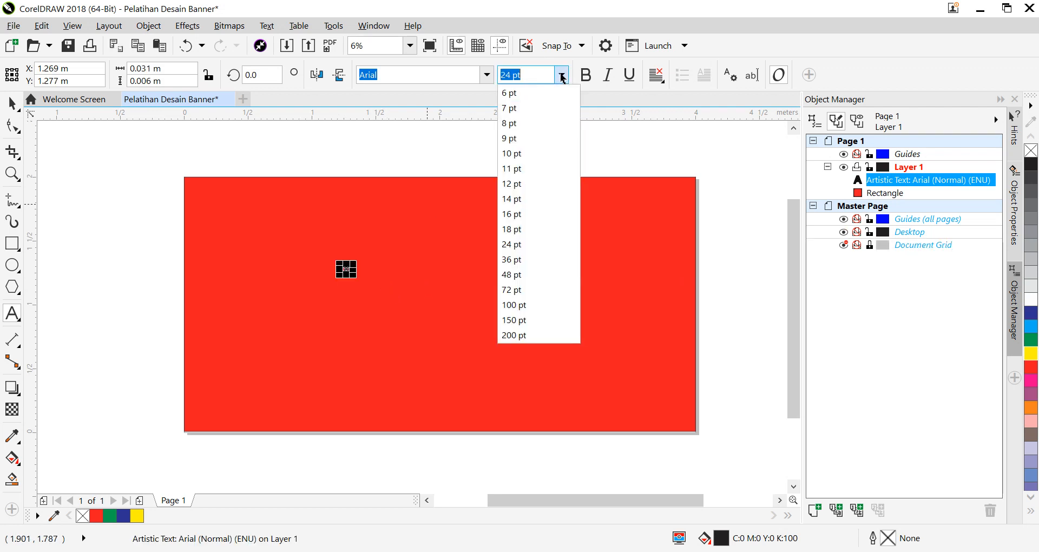
left_click(523, 336)
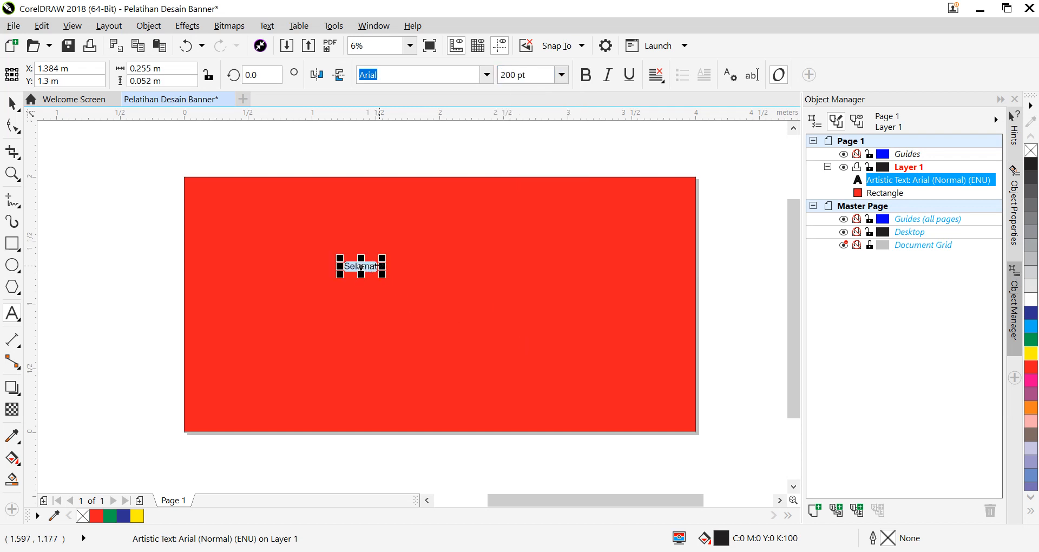
left_click(377, 266)
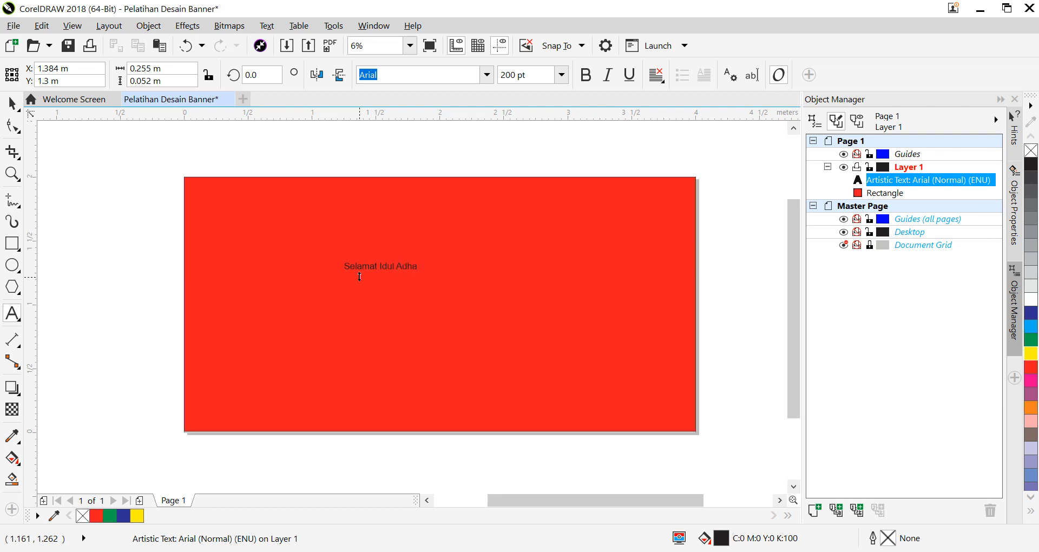
Set the "Selamat Idul Adha" text's font size to 500 pt, trying 300 pt and 400 pt in between
key("ctrl+a")
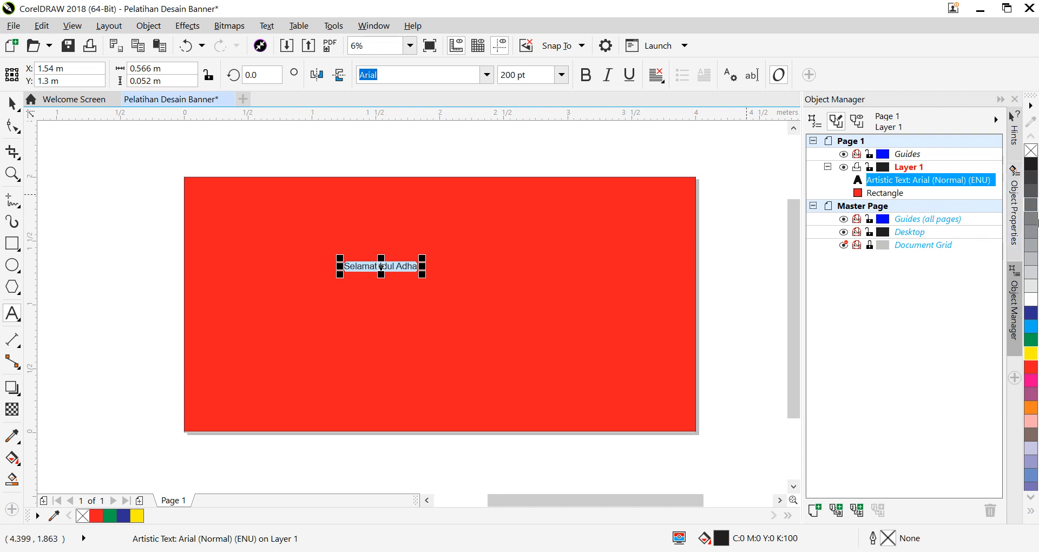
left_click(561, 75)
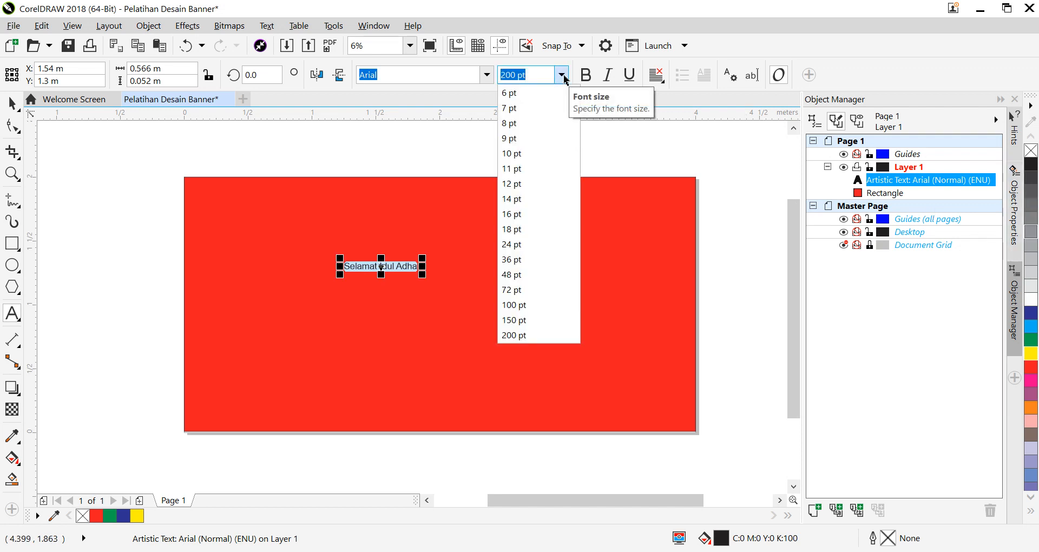
left_click(562, 75)
type("300")
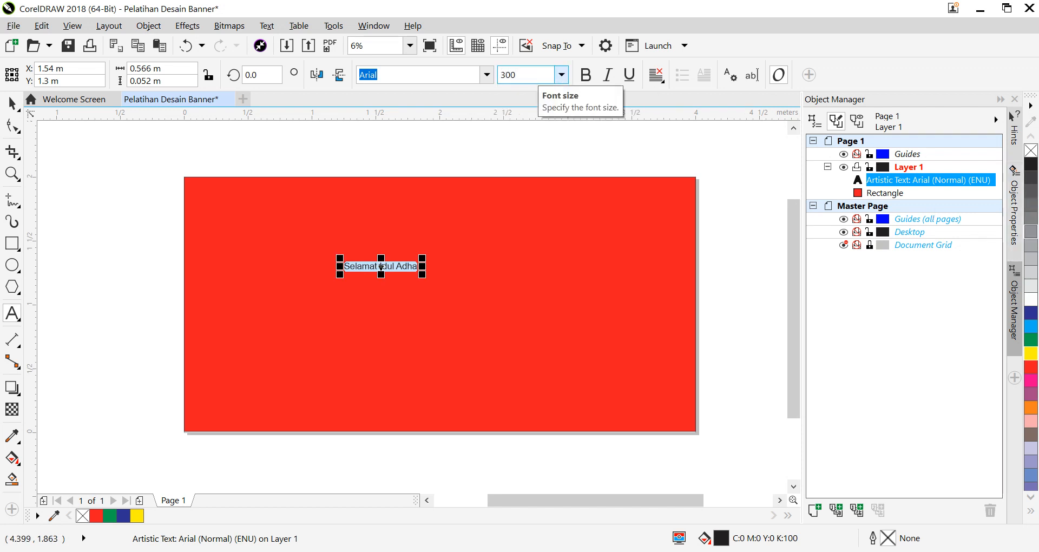
key("Return")
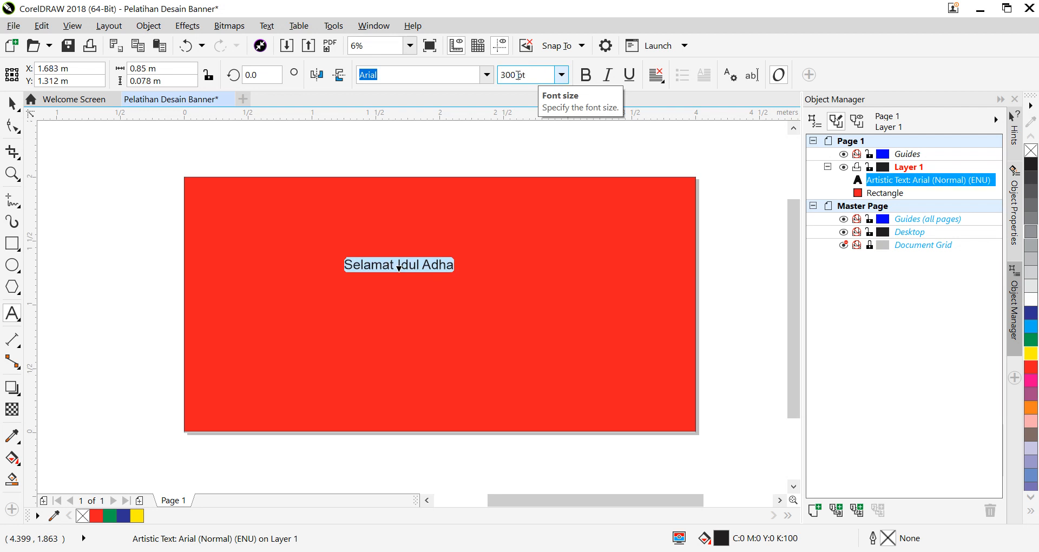
left_click(518, 74)
type("400")
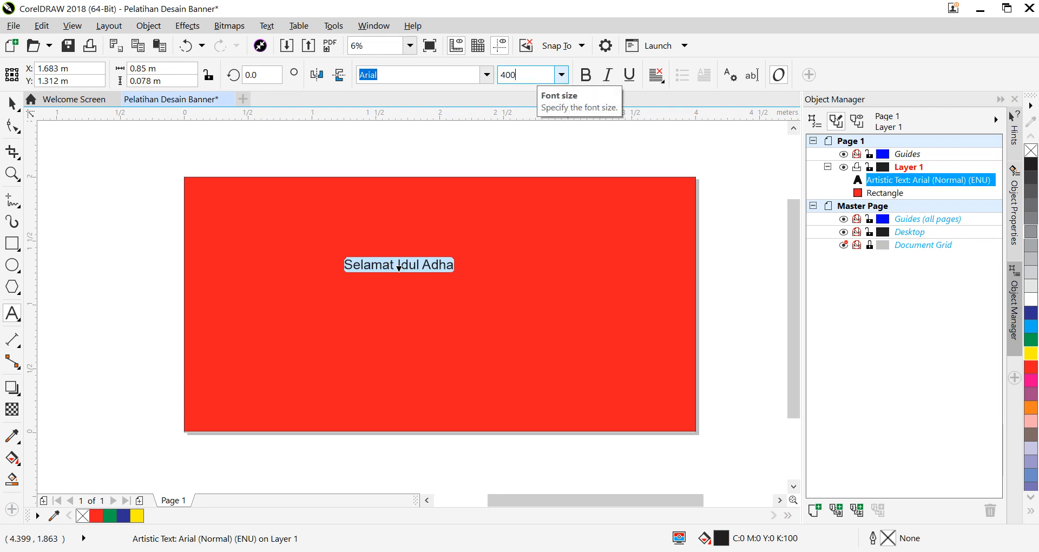
key("Return")
left_click(533, 75)
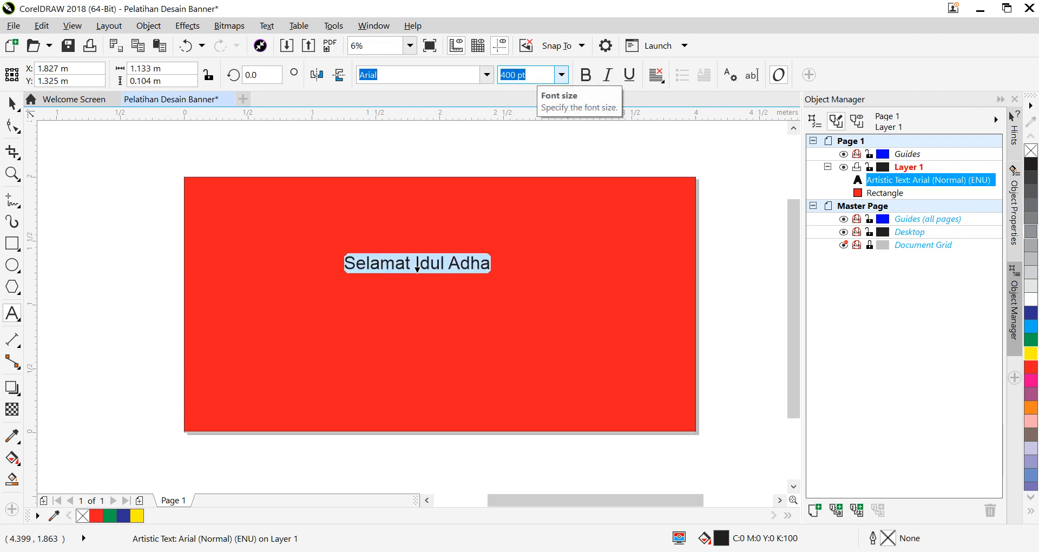
type("500")
key("Return")
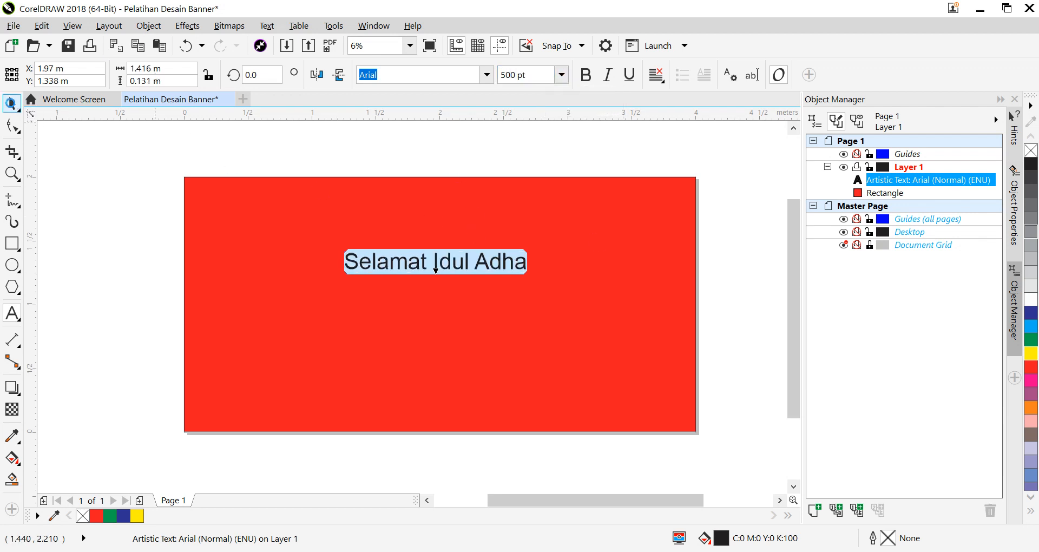
Fill the background rectangle with light purple (C:20 M:20 Y:0 K:0), trying light pink in between
left_click(12, 102)
left_click(313, 216)
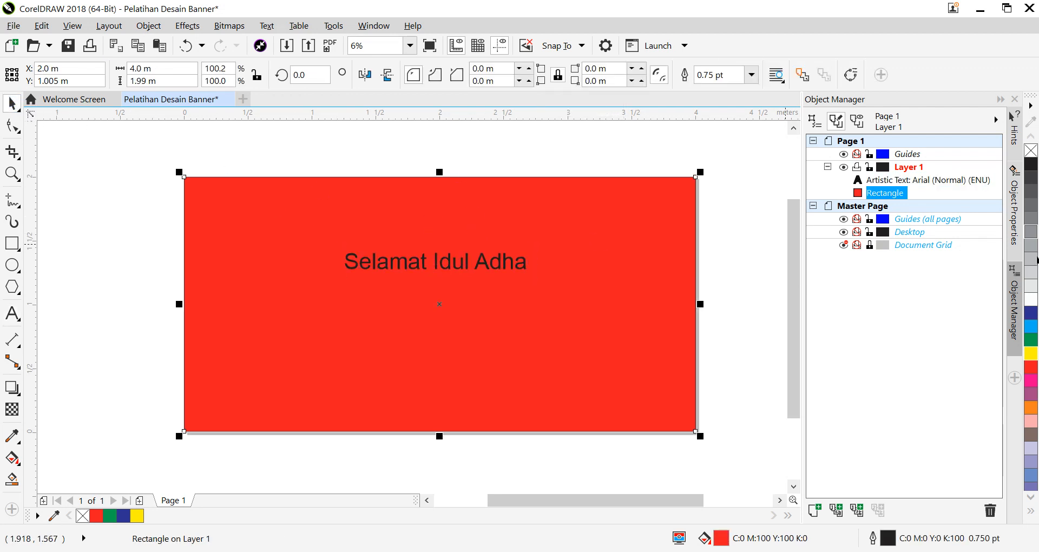
left_click(1028, 425)
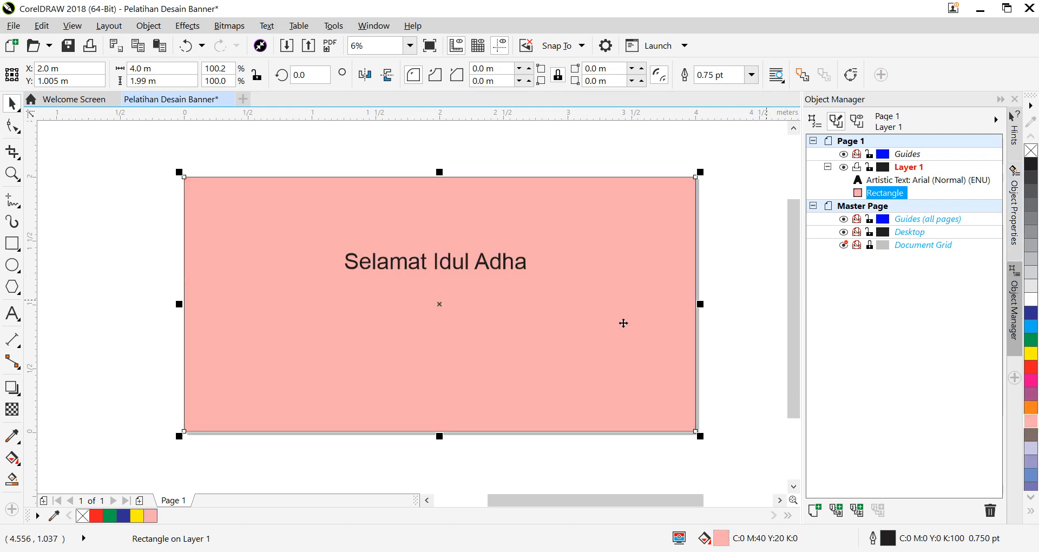
left_click(1032, 470)
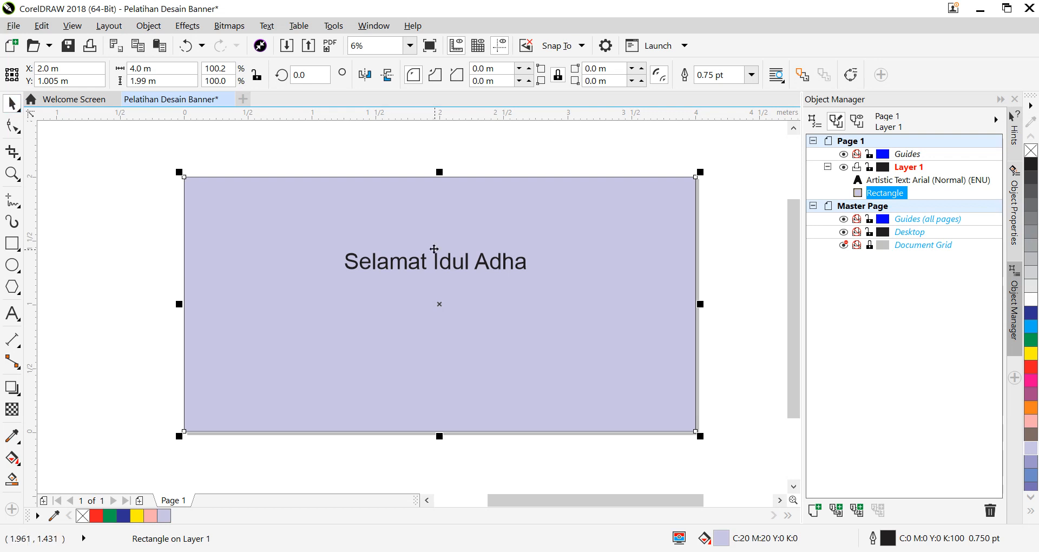
Move the greeting text down to the vertical middle of the background rectangle and undo the accidental shift of the rectangle
left_click(433, 258)
left_click_drag(446, 266, 447, 306)
left_click(447, 306)
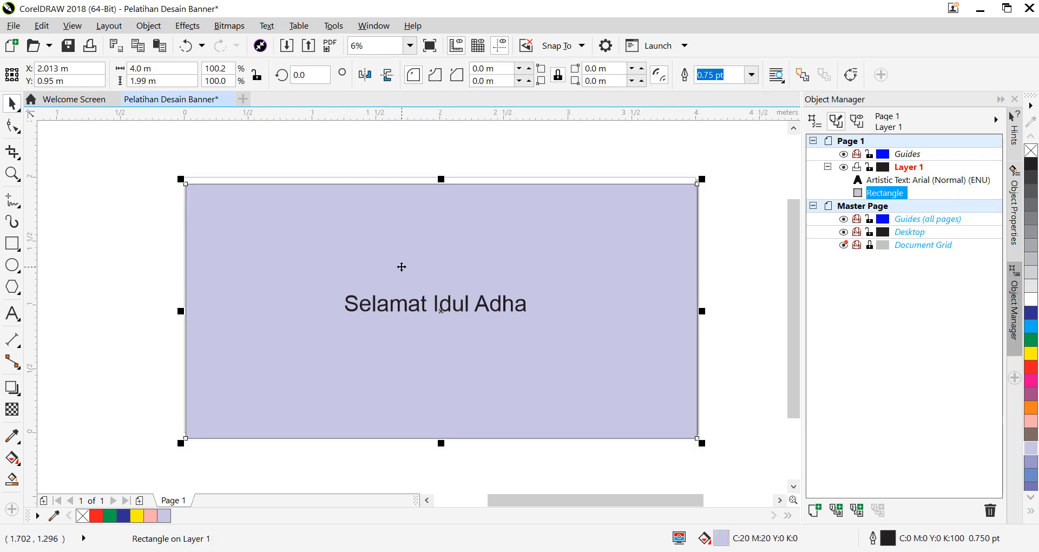
key("ctrl+z")
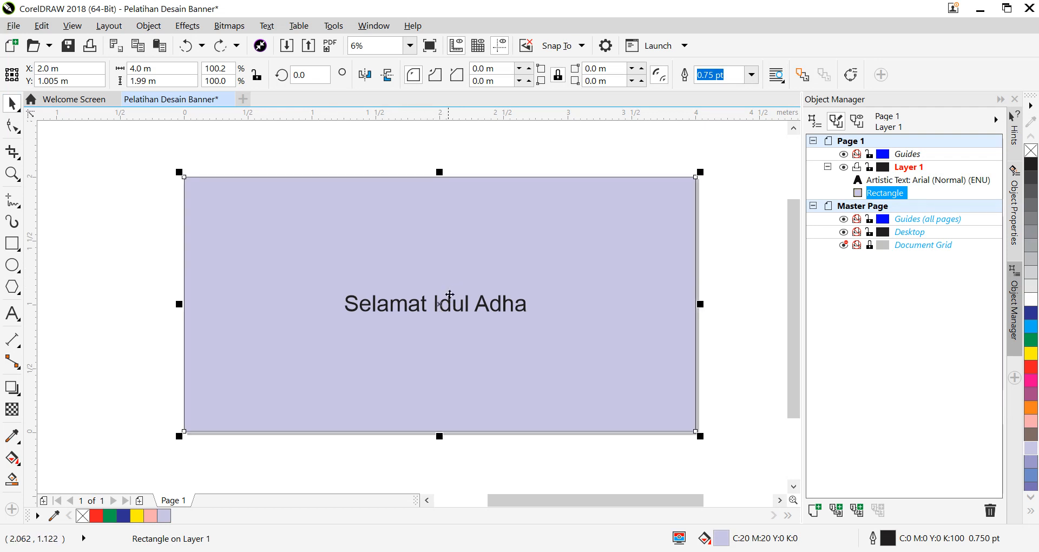
left_click(458, 303)
left_click(489, 301)
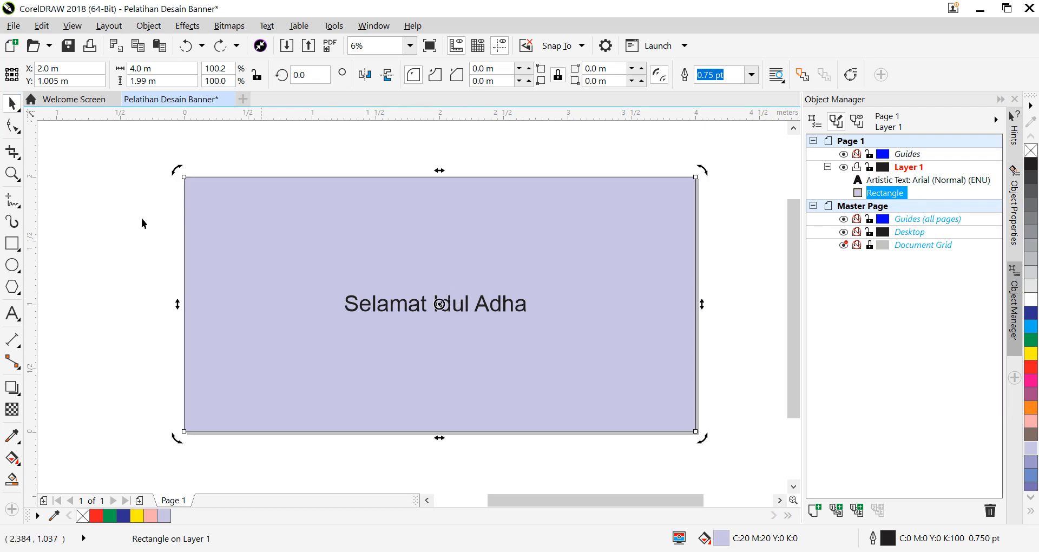
Change the font of the whole "Selamat Idul Adha" text to Better Saturday
double_click(388, 306)
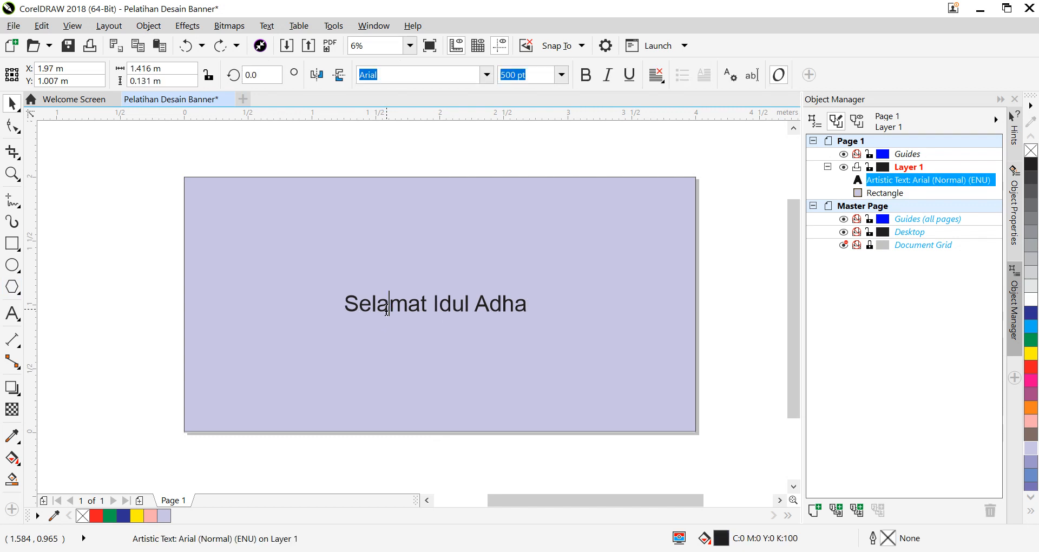
key("ctrl+a")
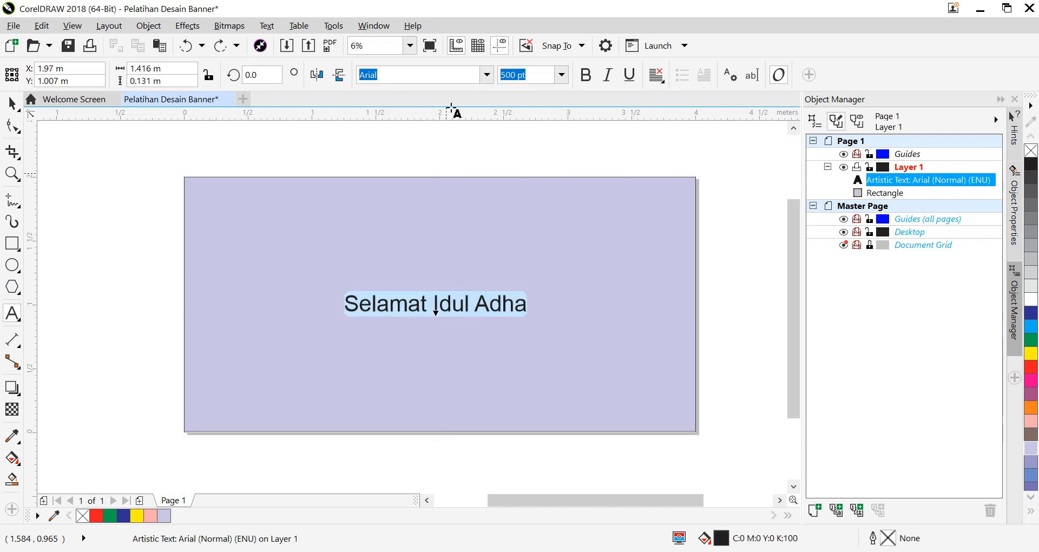
left_click(488, 77)
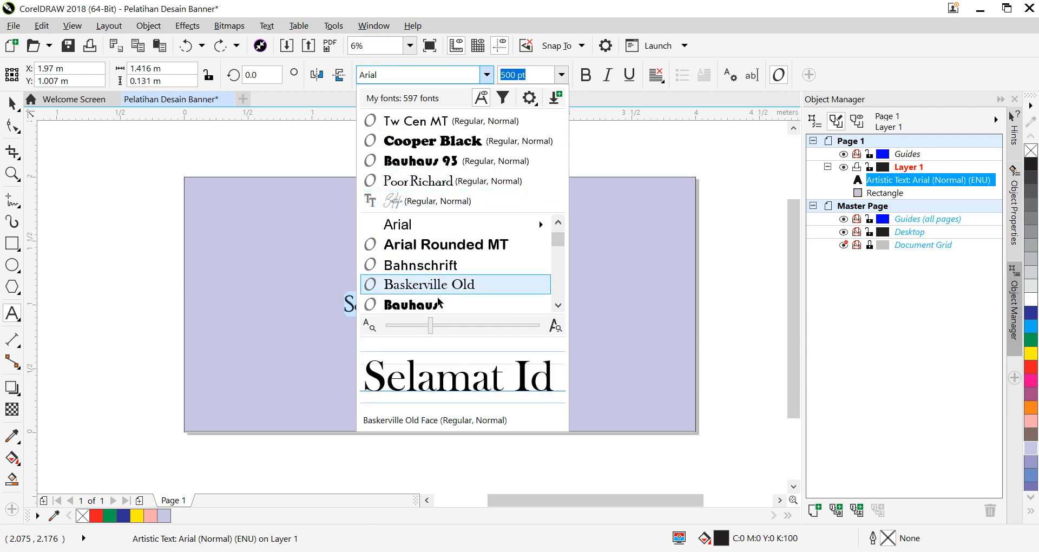
scroll(446, 260, "down", 4)
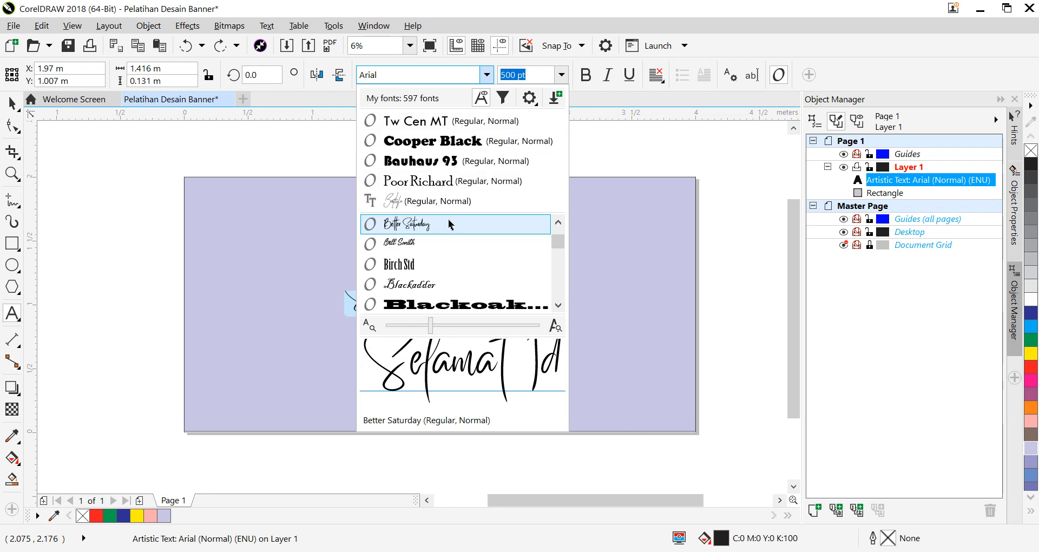
left_click(448, 224)
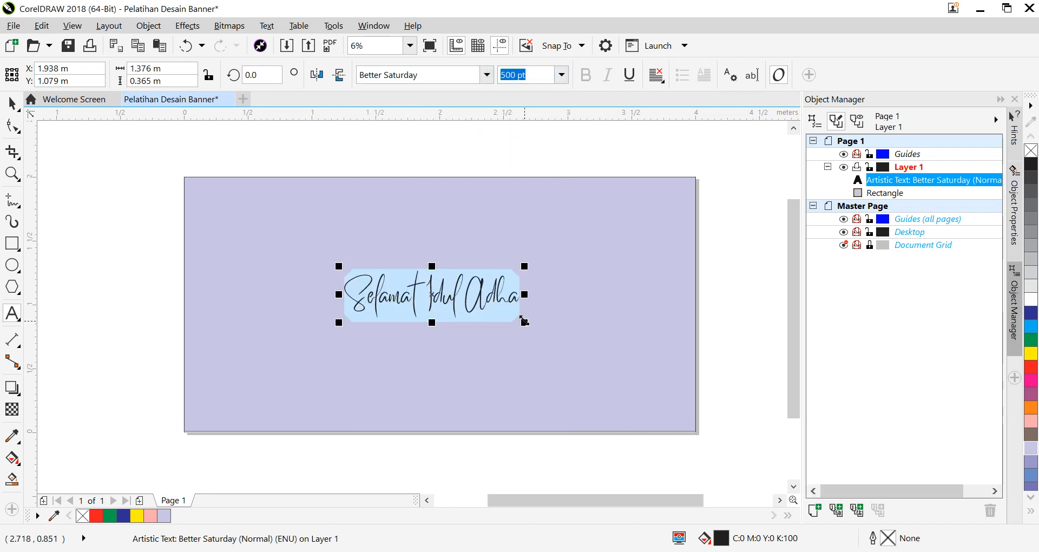
Enlarge the greeting text to about 2.15 m wide and centre it on the background rectangle
left_click_drag(524, 321, 621, 385)
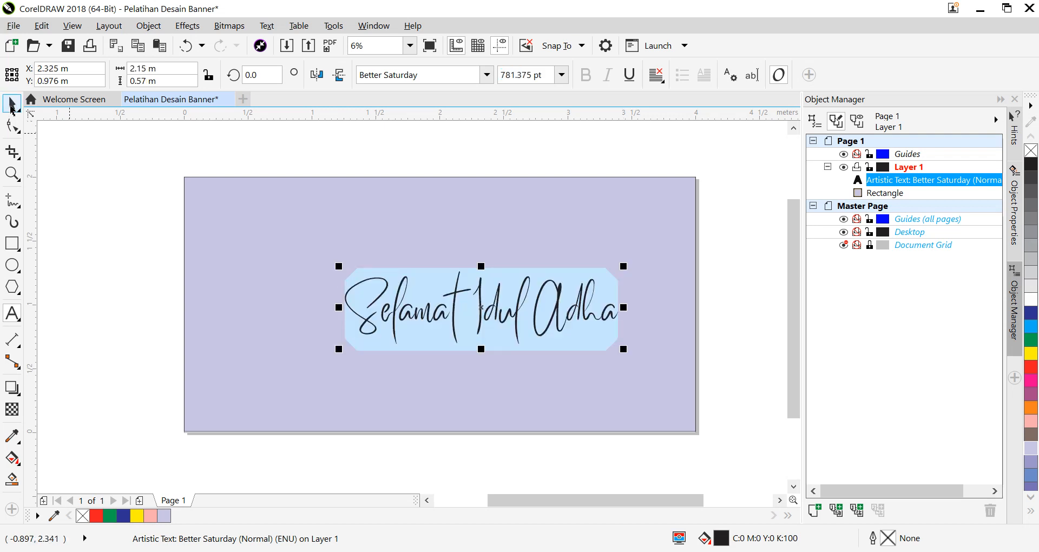
left_click_drag(477, 306, 438, 299)
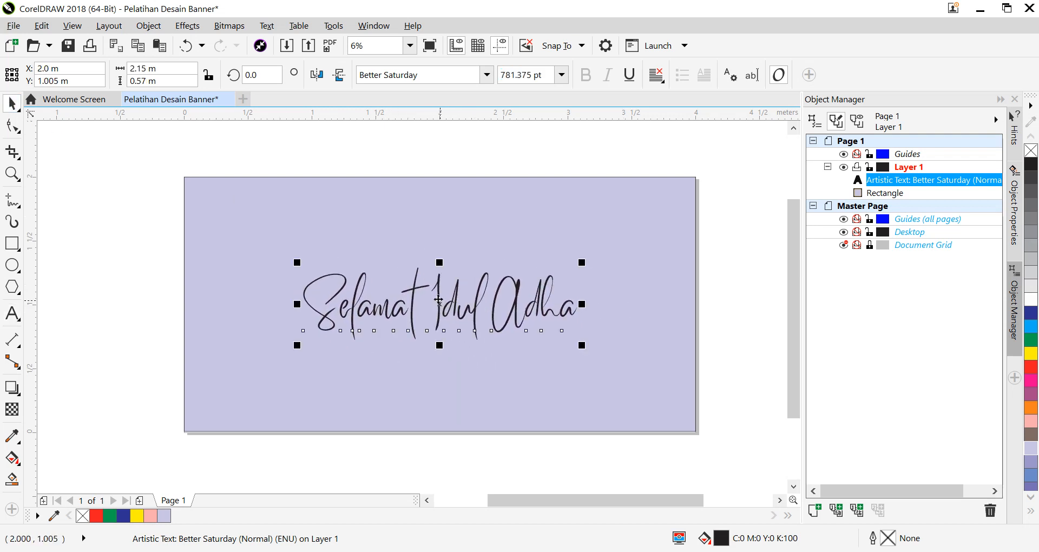
left_click(118, 259)
left_click(445, 298)
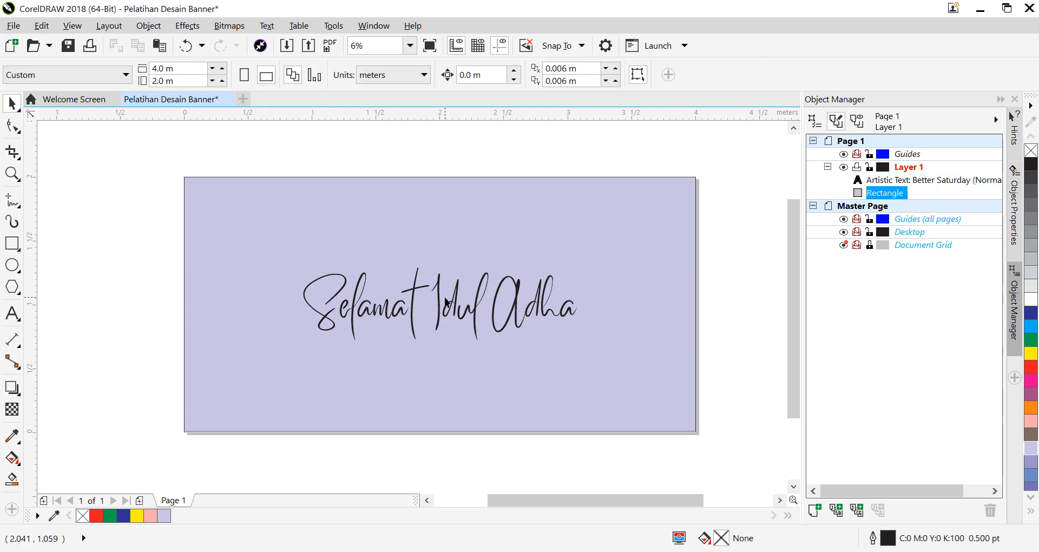
left_click(442, 302)
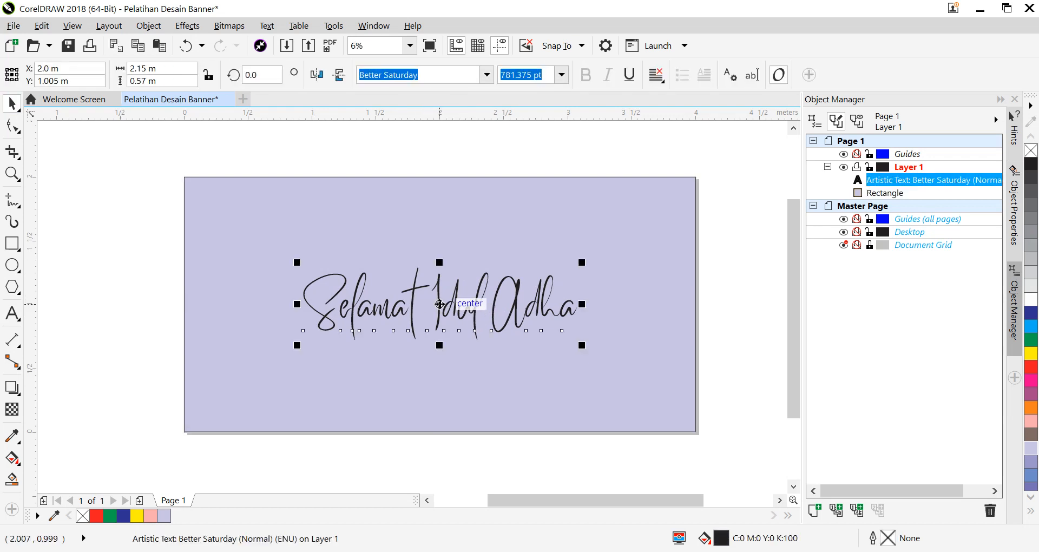
Fill the background rectangle with brown (C:0 M:20 Y:20 K:60)
left_click(123, 211)
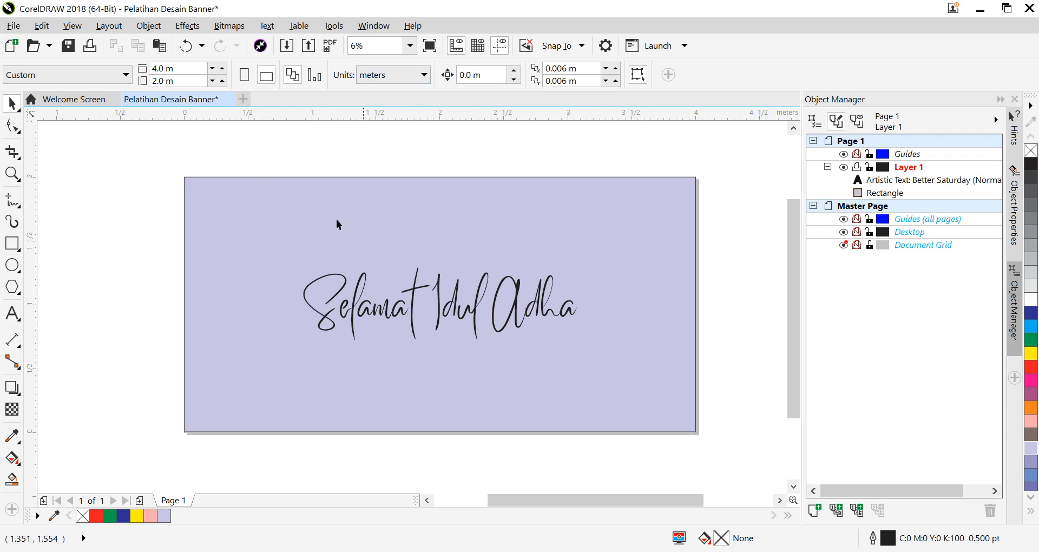
left_click(372, 200)
left_click(1032, 434)
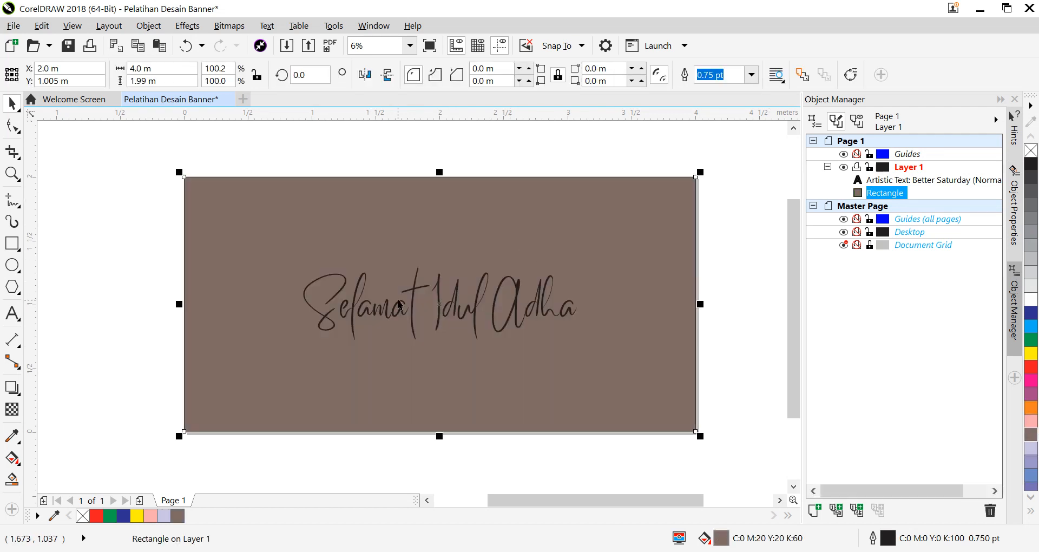
Enlarge the greeting text to about 2.38 m wide and fill it with white
left_click(518, 316)
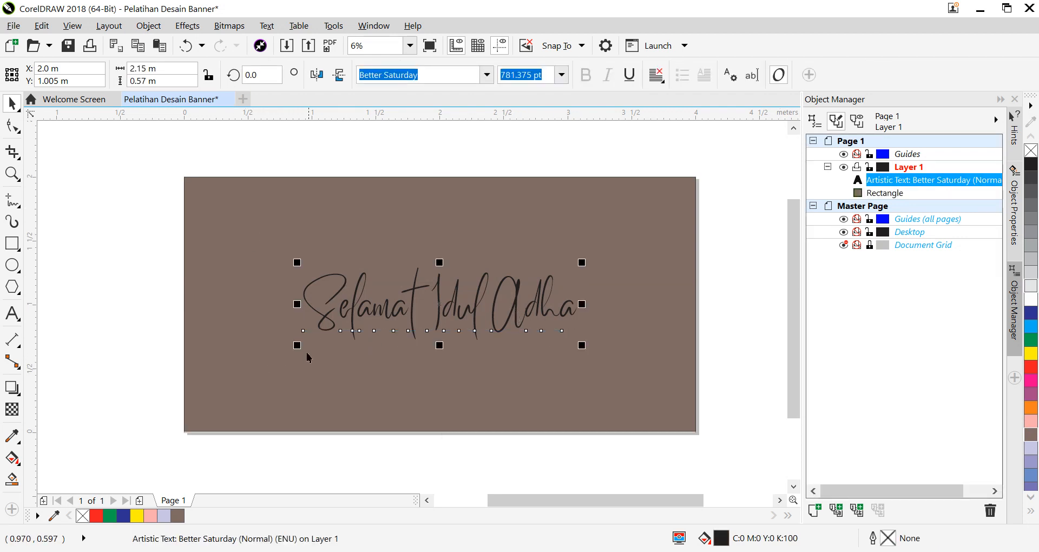
left_click_drag(297, 345, 282, 351)
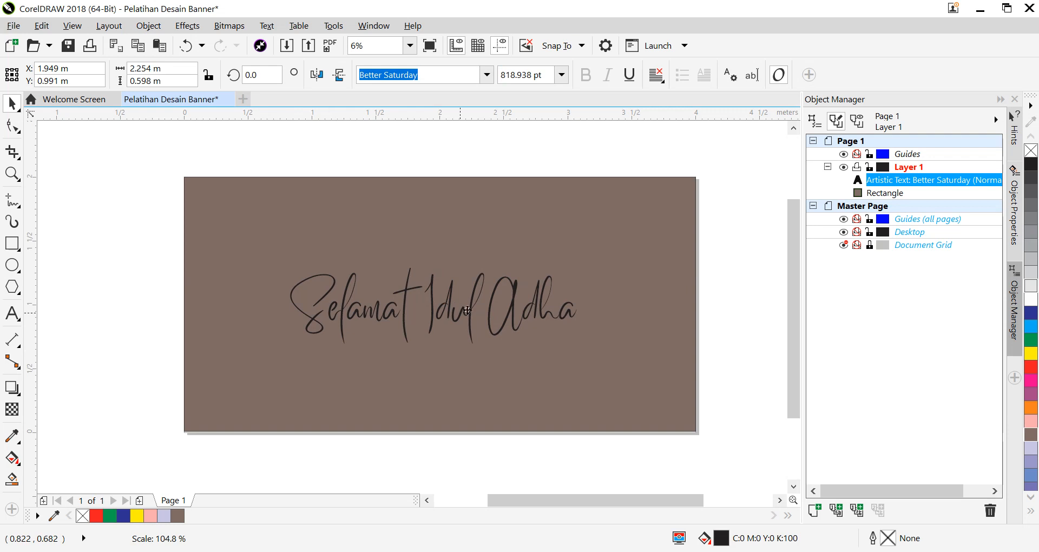
left_click(580, 353)
left_click(556, 301)
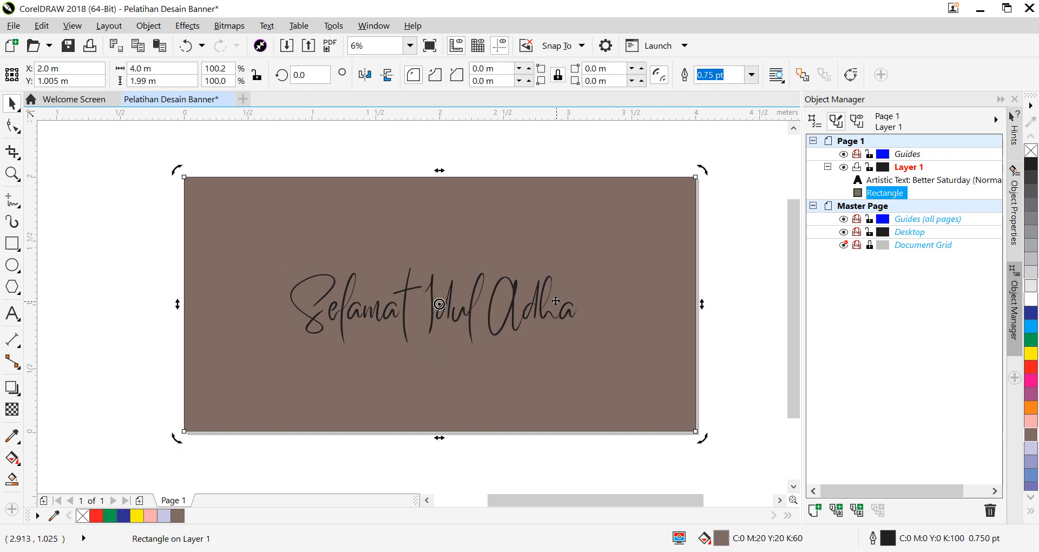
left_click(556, 301)
left_click_drag(578, 349, 591, 352)
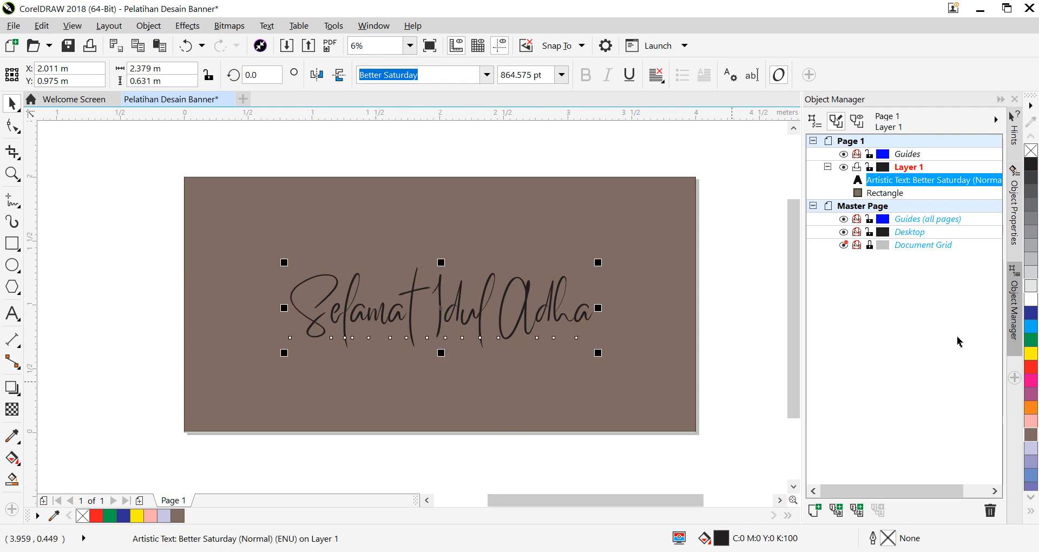
left_click(1032, 300)
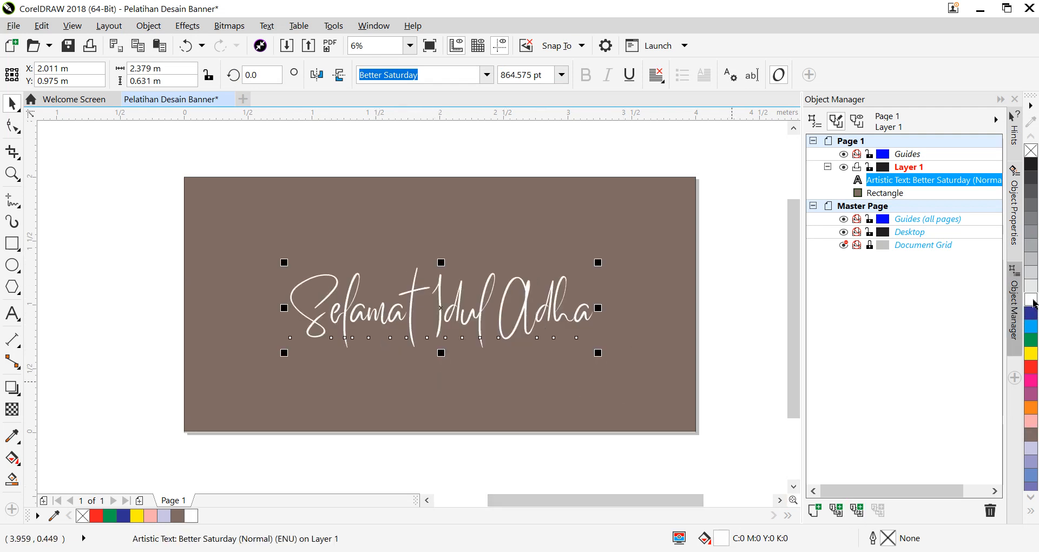
Enlarge the white greeting text to about 2.64 m wide and recentre it on the background rectangle
left_click_drag(276, 259, 263, 248)
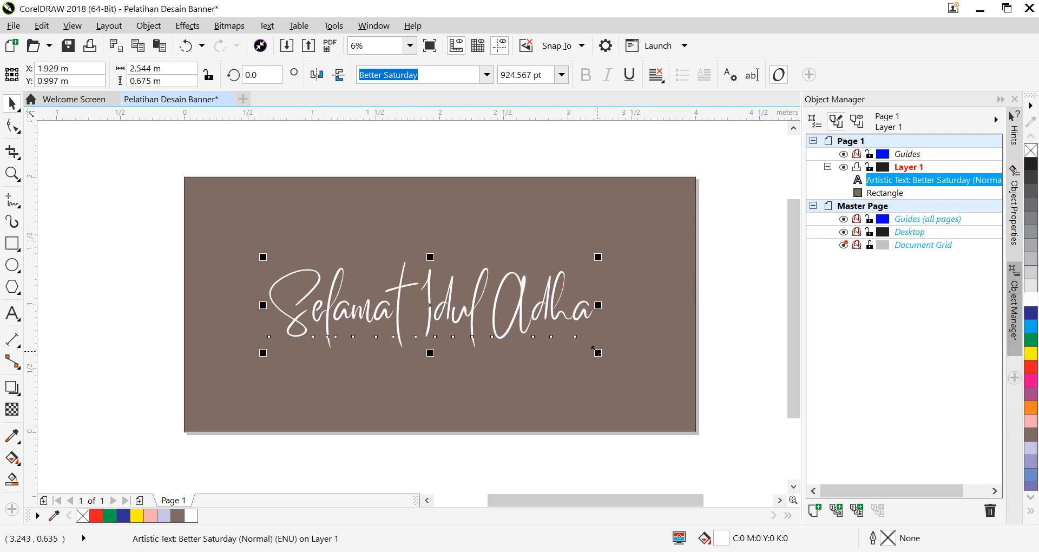
mouse_move(602, 353)
left_mouse_down()
mouse_move(615, 361)
mouse_move(608, 356)
left_mouse_up()
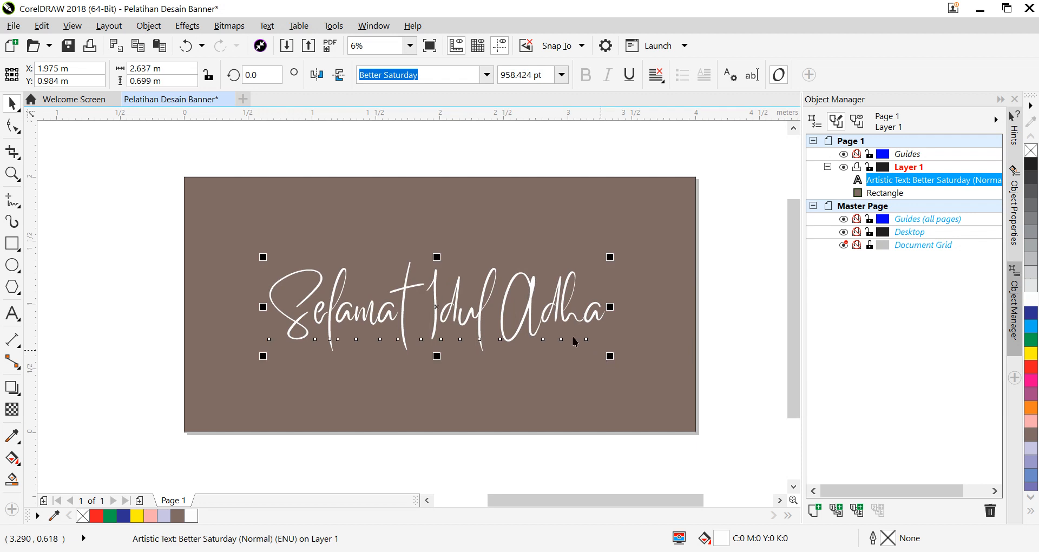
left_click_drag(436, 304, 439, 304)
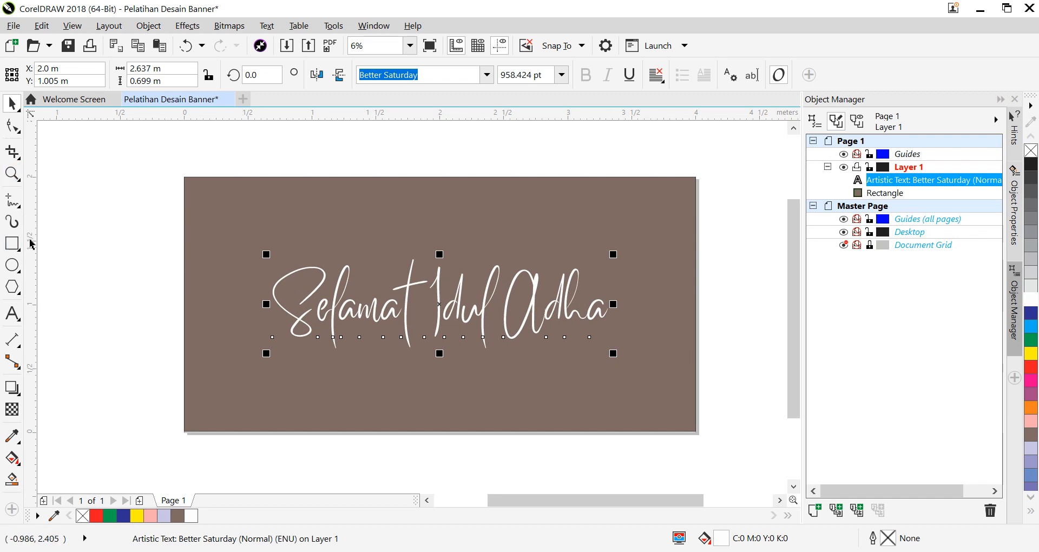
left_click(13, 313)
left_click(343, 384)
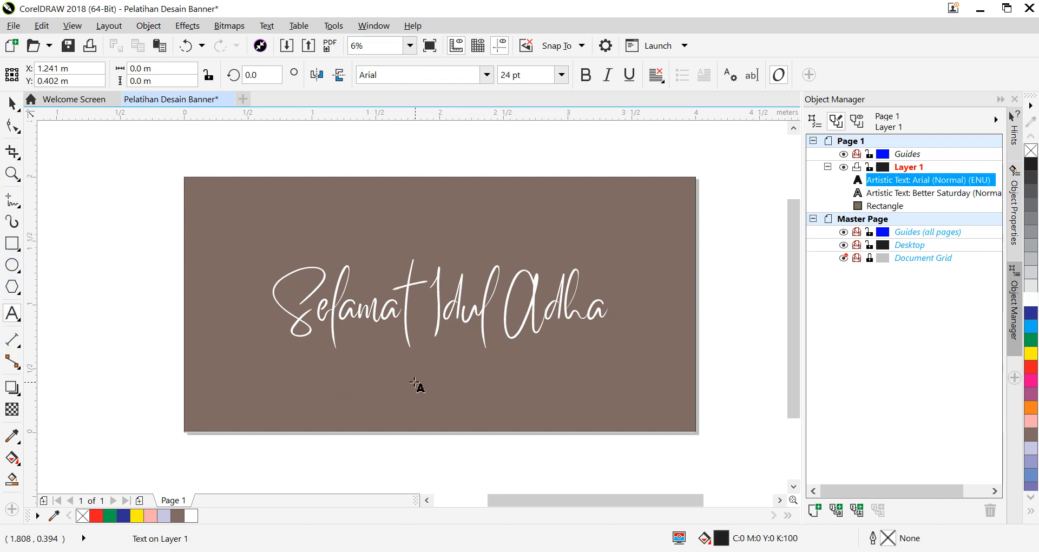
left_click(343, 381)
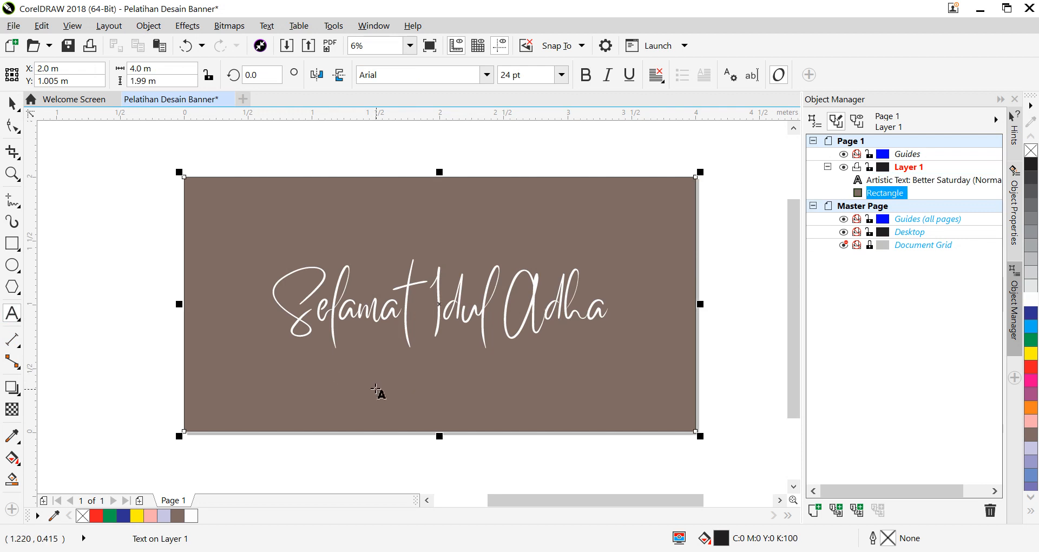
key("a")
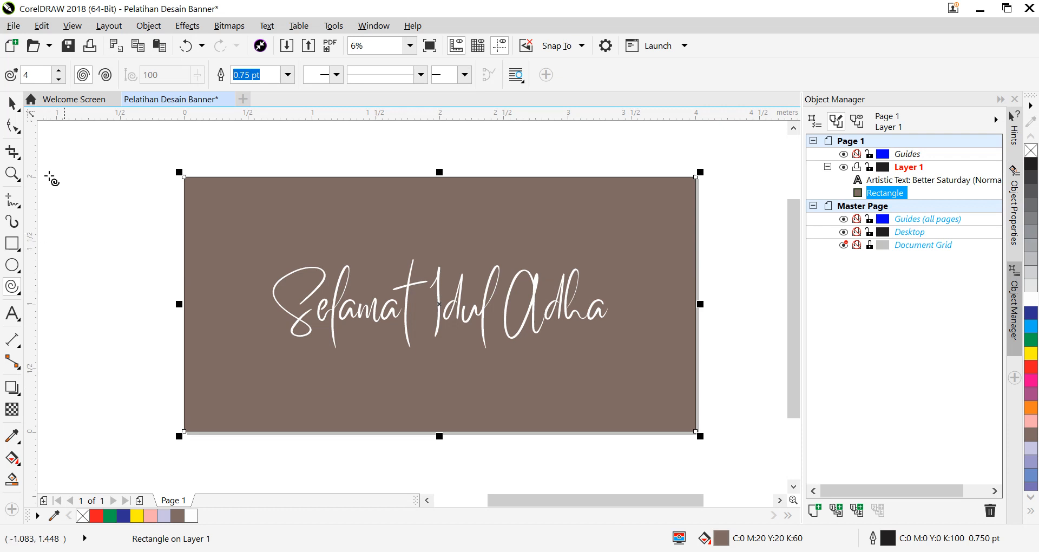
Add the artistic text "Tetap rayakan" below the greeting and set its font size to 200 pt
left_click(12, 314)
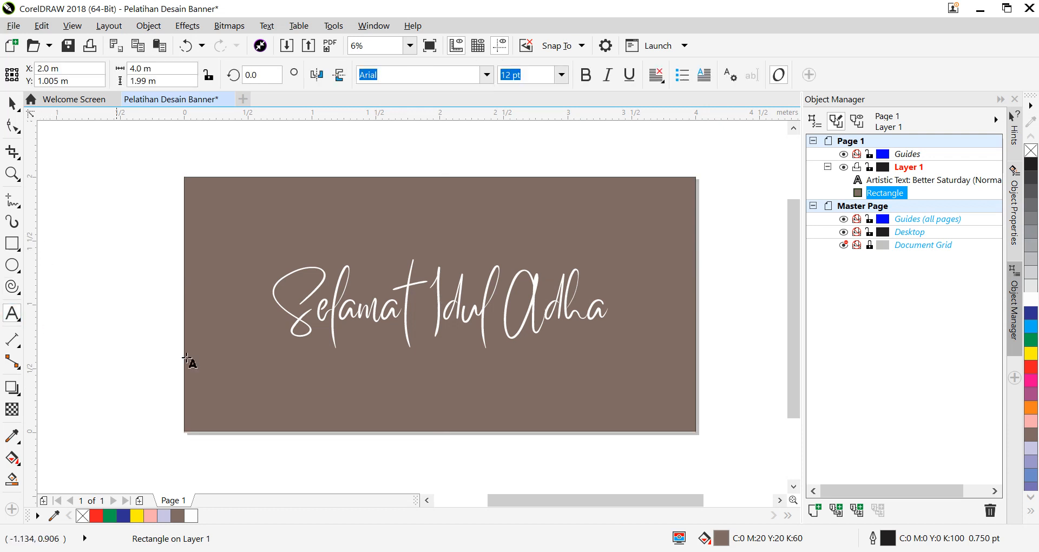
left_click(318, 367)
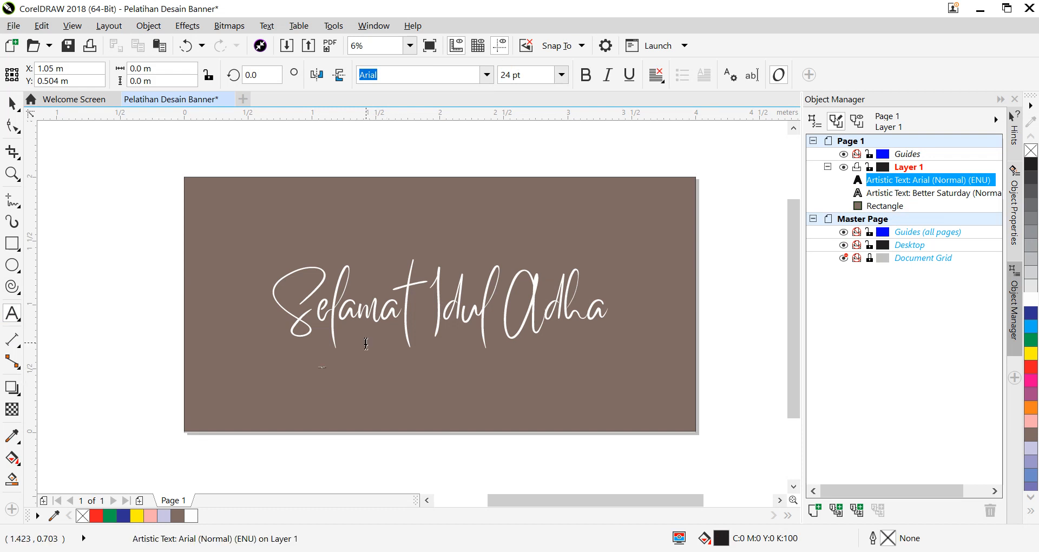
left_click(561, 75)
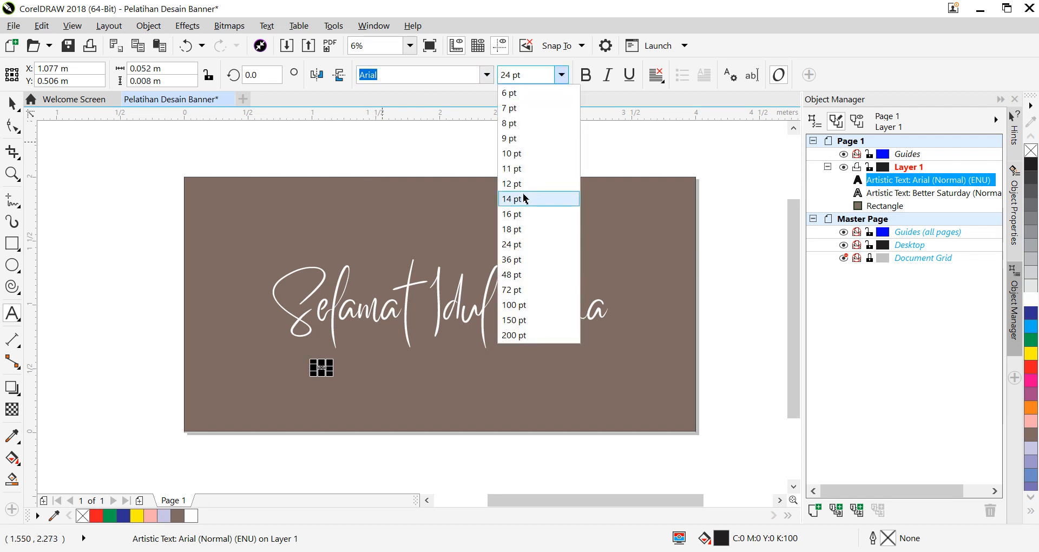
left_click(367, 364)
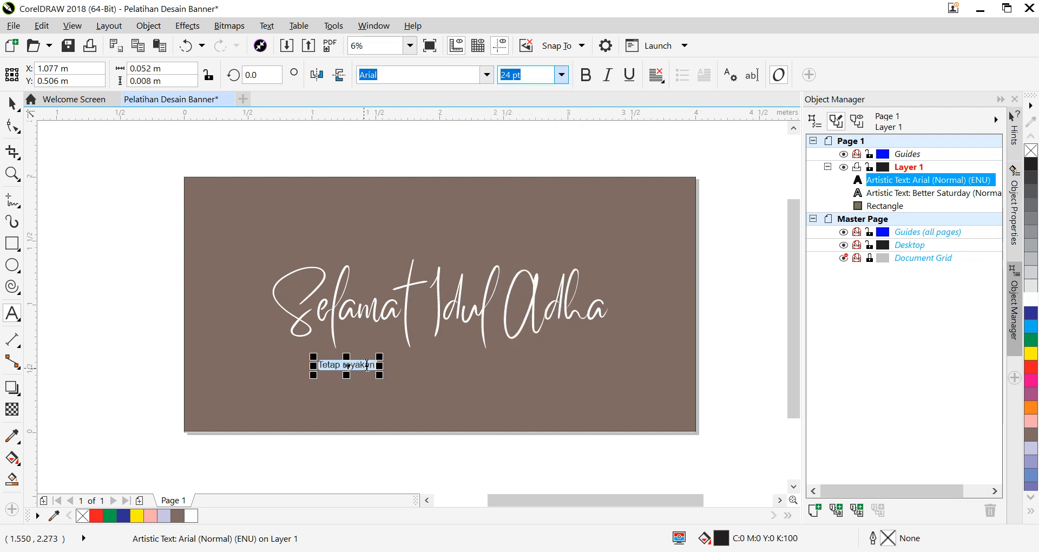
left_click(375, 371)
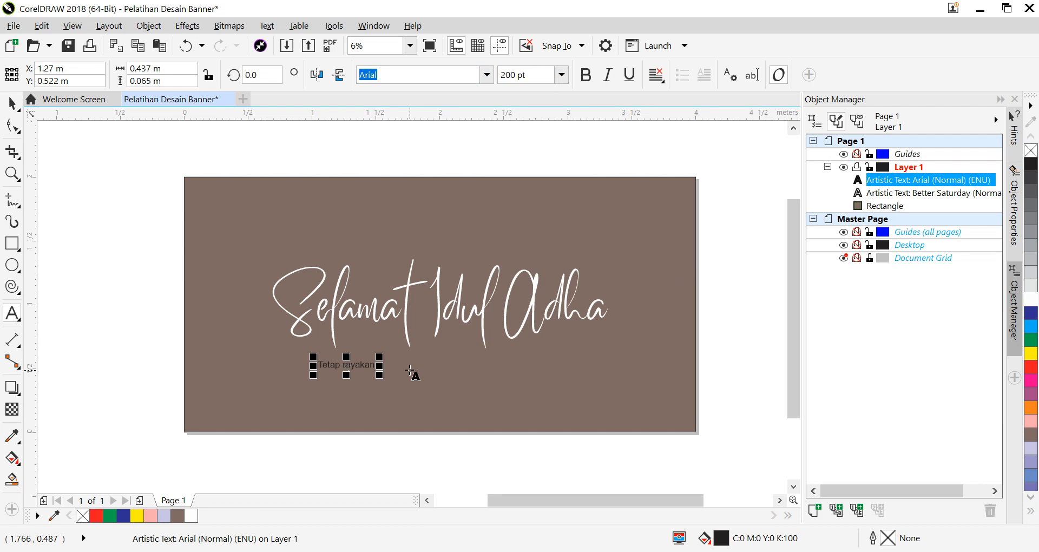
Complete the line below the greeting to read "Tetap rayakan hari raya berkurban dengan mematuhi protokol kesehatan"
type("lebaran kurban")
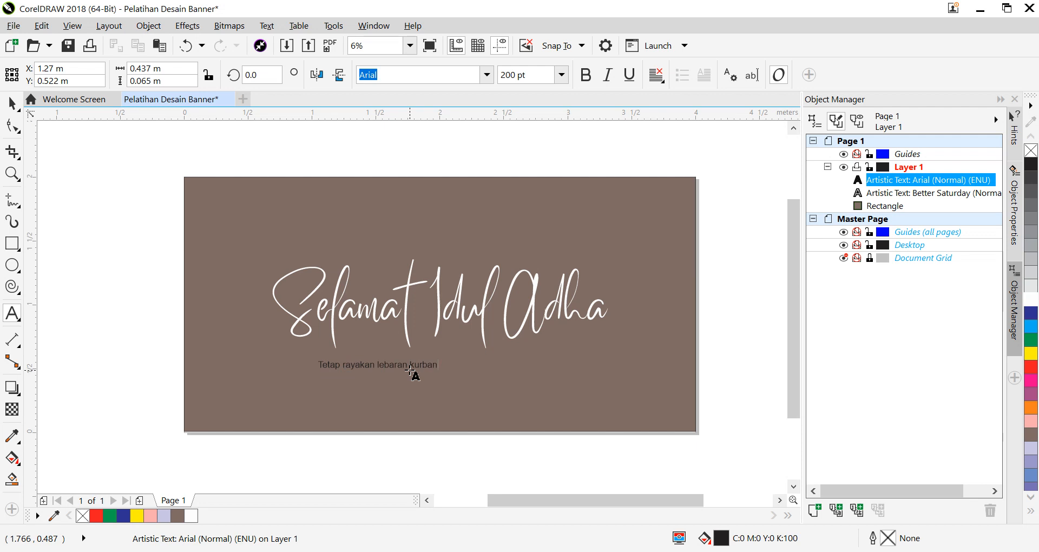
key("BackSpace")
key("BackSpace")
key("BackSpace")
key("BackSpace")
key("BackSpace")
key("BackSpace")
key("BackSpace")
key("BackSpace")
key("BackSpace")
key("BackSpace")
key("BackSpace")
key("BackSpace")
key("BackSpace")
key("BackSpace")
key("BackSpace")
key("BackSpace")
key("BackSpace")
key("BackSpace")
key("BackSpace")
key("BackSpace")
key("BackSpace")
key("BackSpace")
key("BackSpace")
key("BackSpace")
key("BackSpace")
key("BackSpace")
type("hi protokol kese")
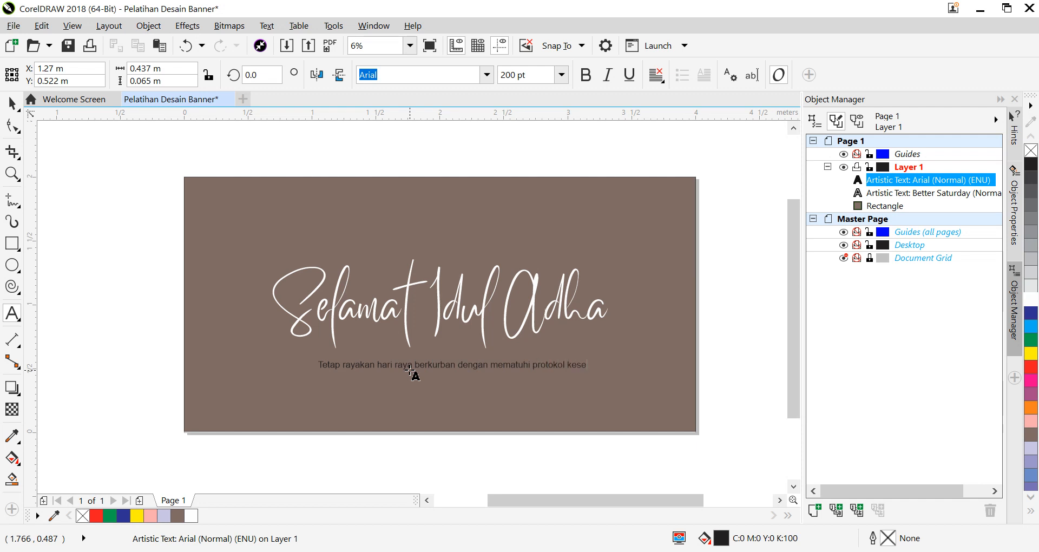
type("hatan")
key("ctrl+space")
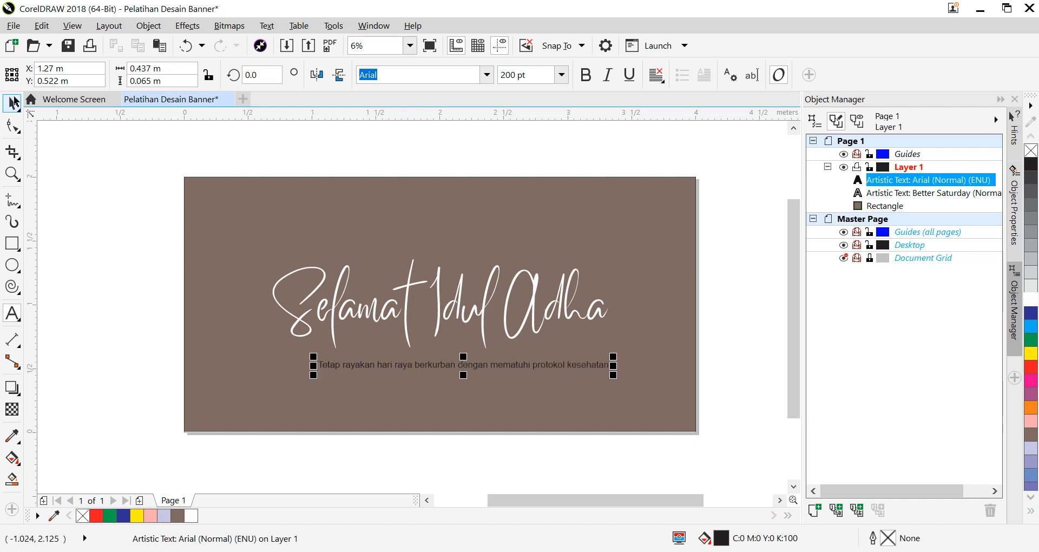
Shift the slogan towards the banner's centre and set its font to Tw Cen MT at 300 pt
left_click_drag(456, 366, 436, 367)
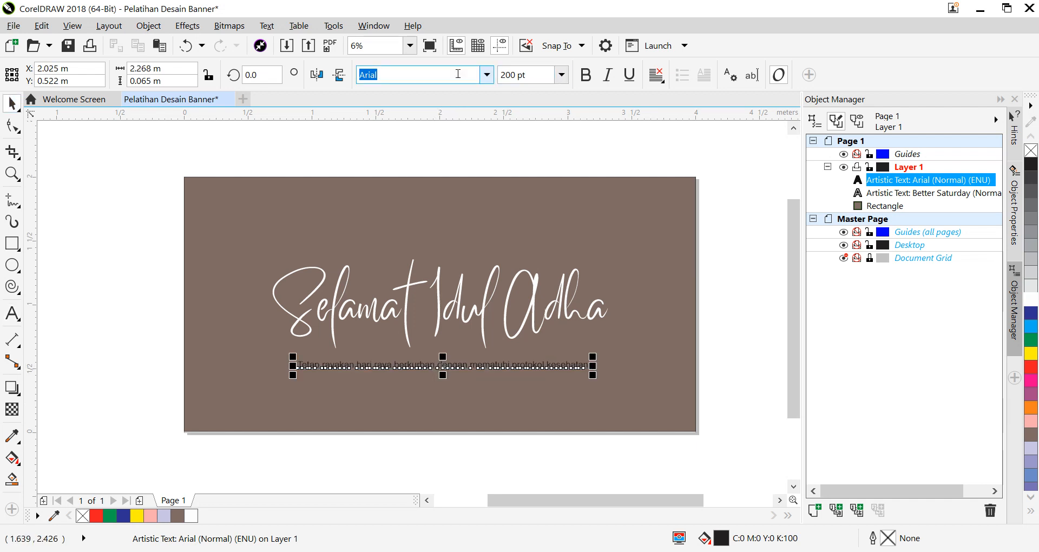
left_click(487, 76)
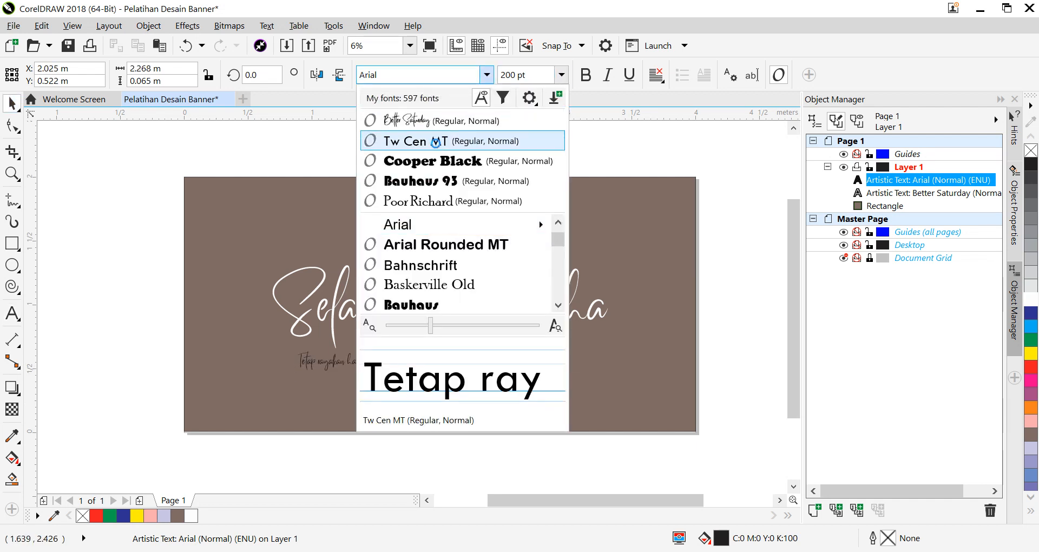
left_click(438, 141)
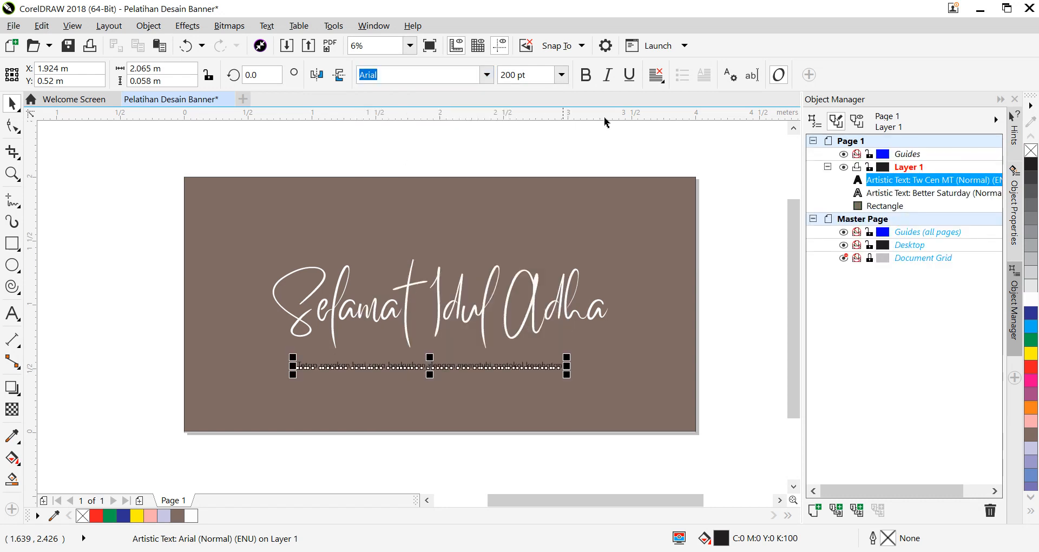
left_click(535, 76)
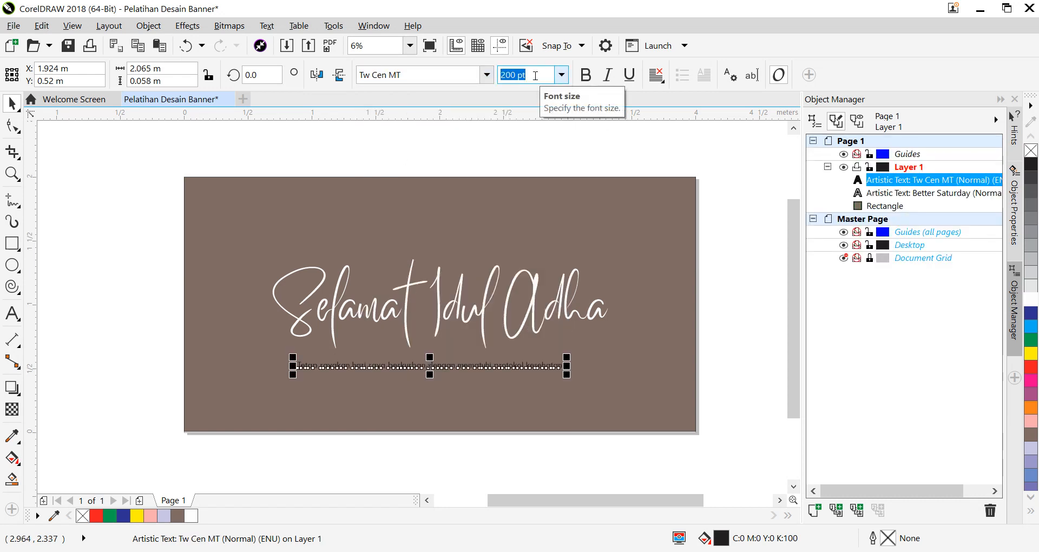
type("300")
key("Return")
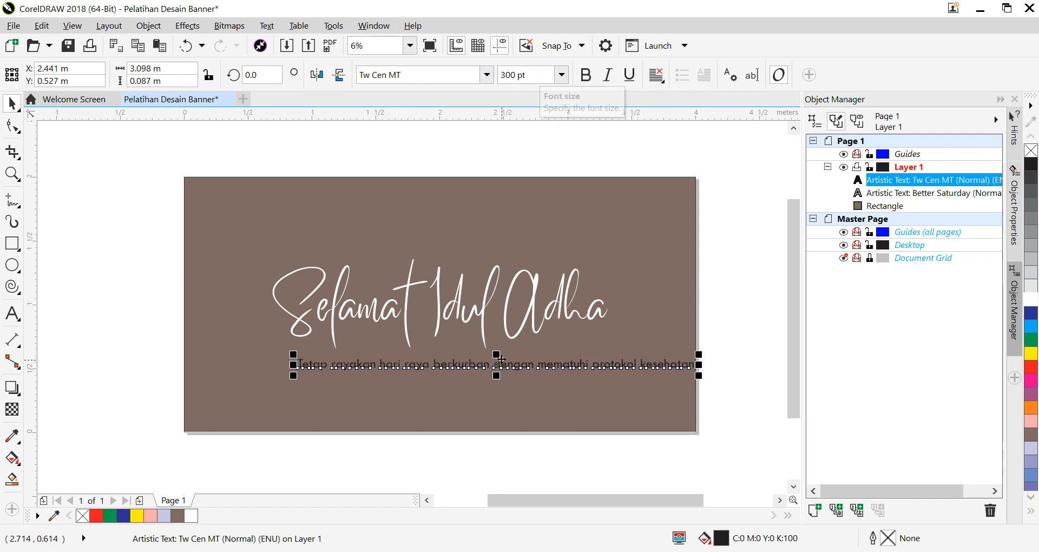
Centre the slogan closely beneath the greeting and fill it with white
left_click_drag(495, 361, 444, 360)
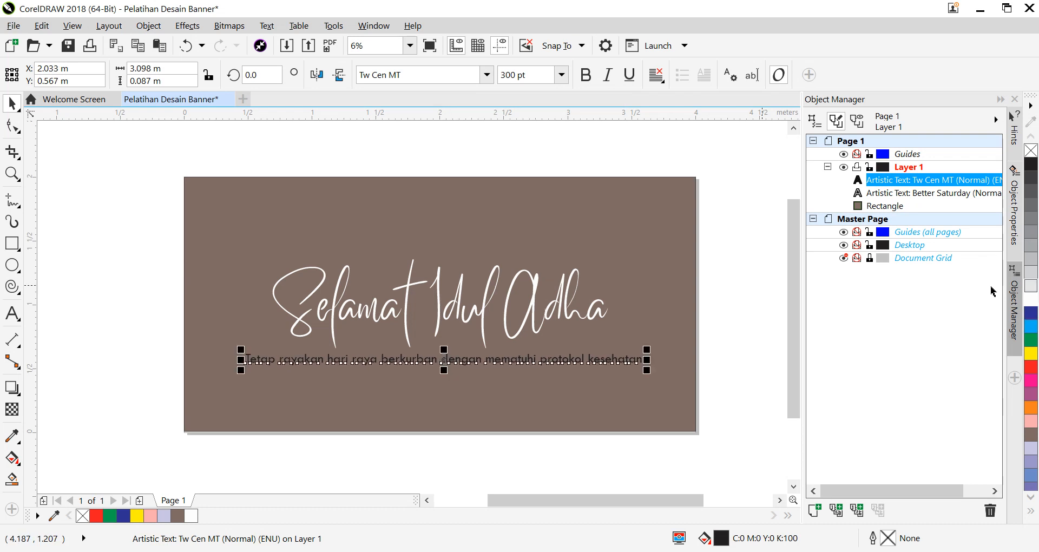
left_click(1030, 303)
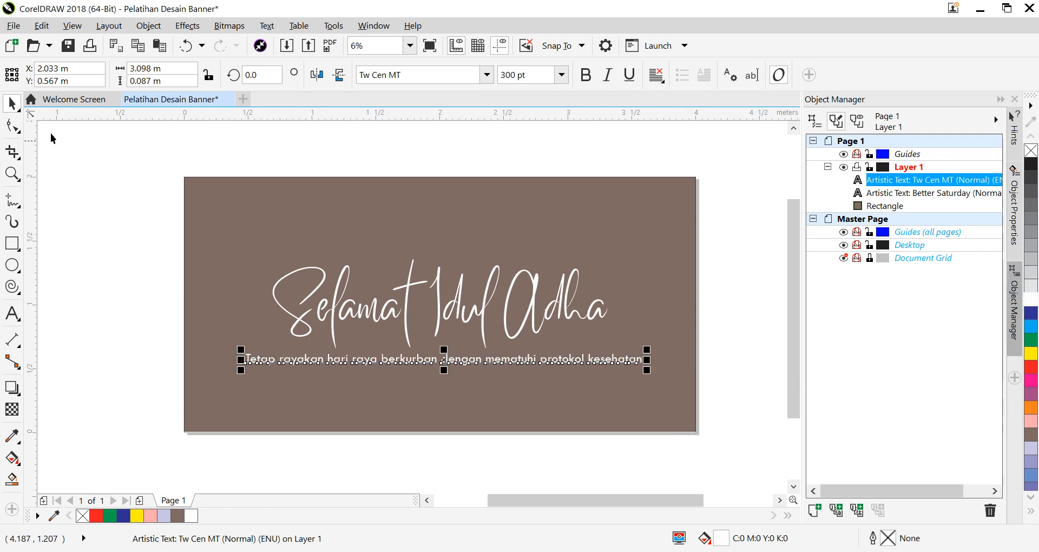
left_click(66, 303)
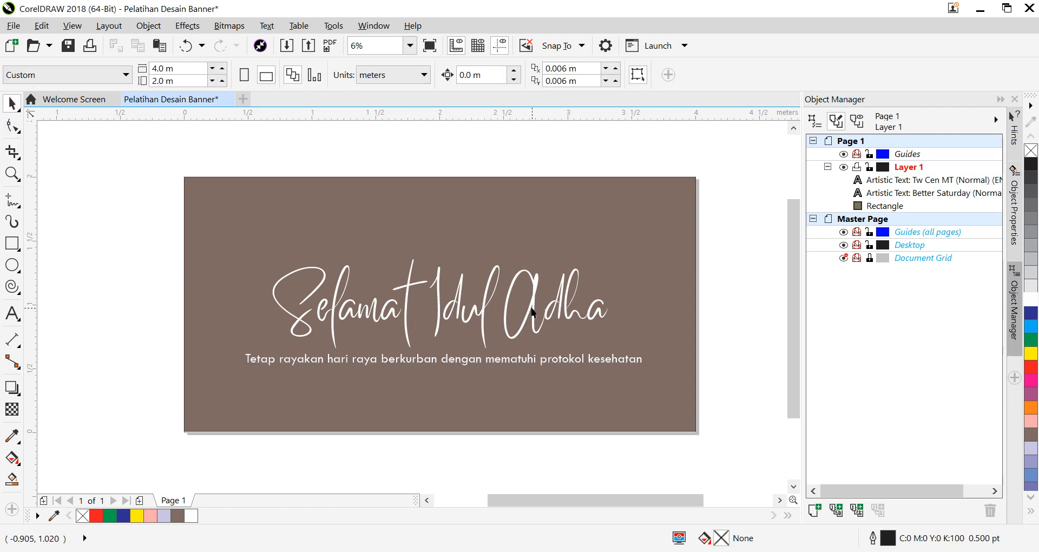
left_click(426, 302)
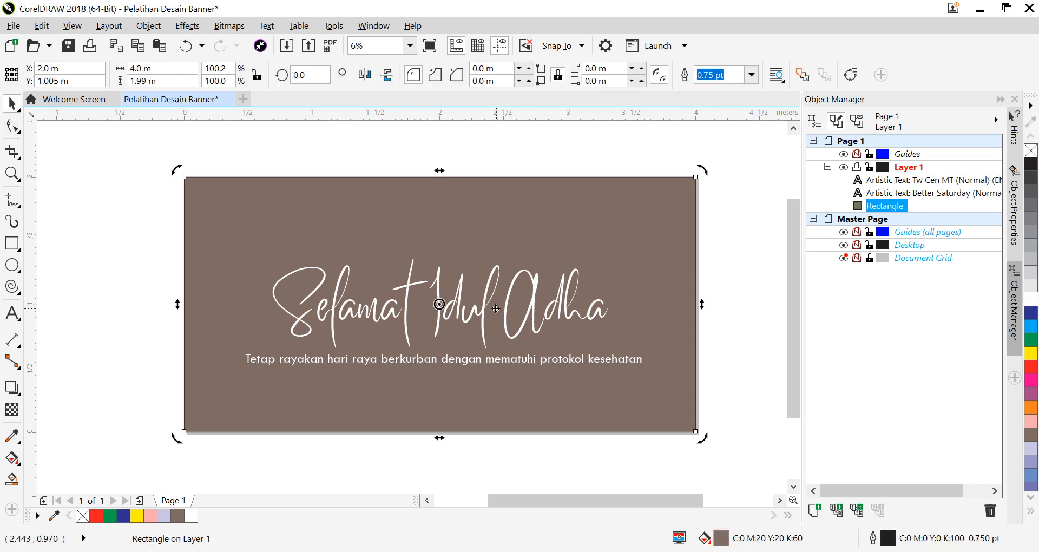
left_click(564, 321)
left_click_drag(514, 304, 520, 301)
key("ctrl+z")
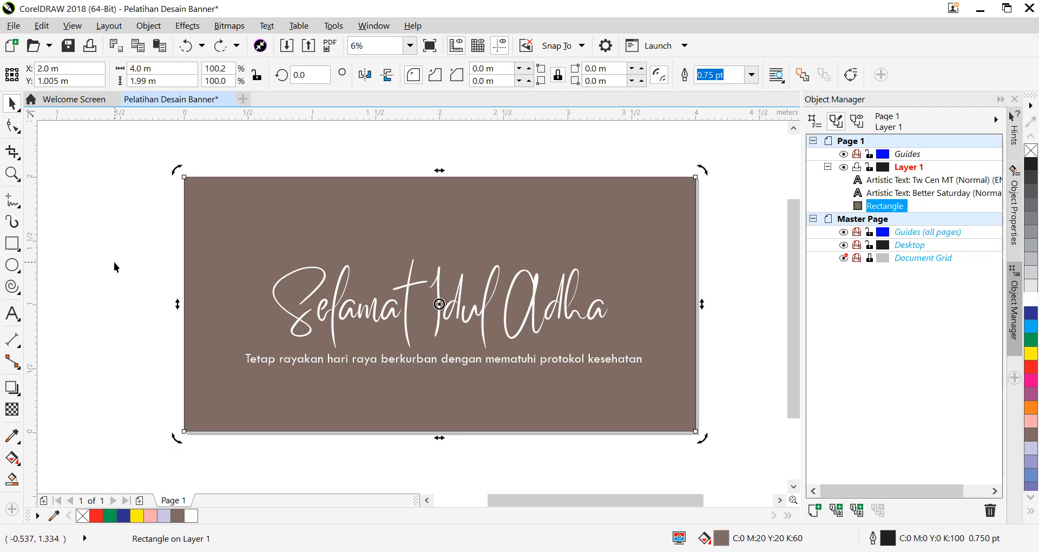
left_click(113, 262)
Move the greeting text slightly up, and bring the slogan up a little beneath it
left_click(465, 314)
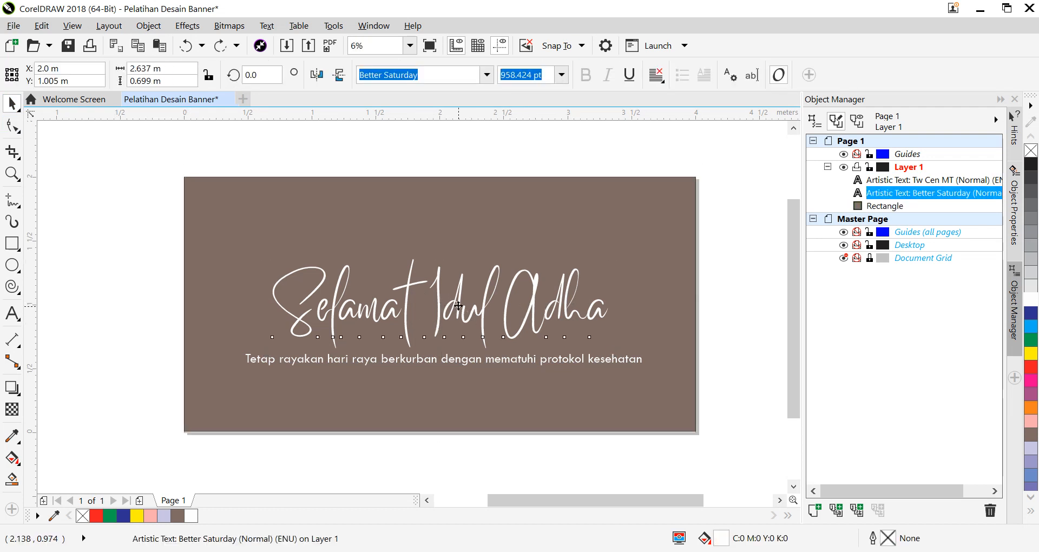
left_click(447, 363)
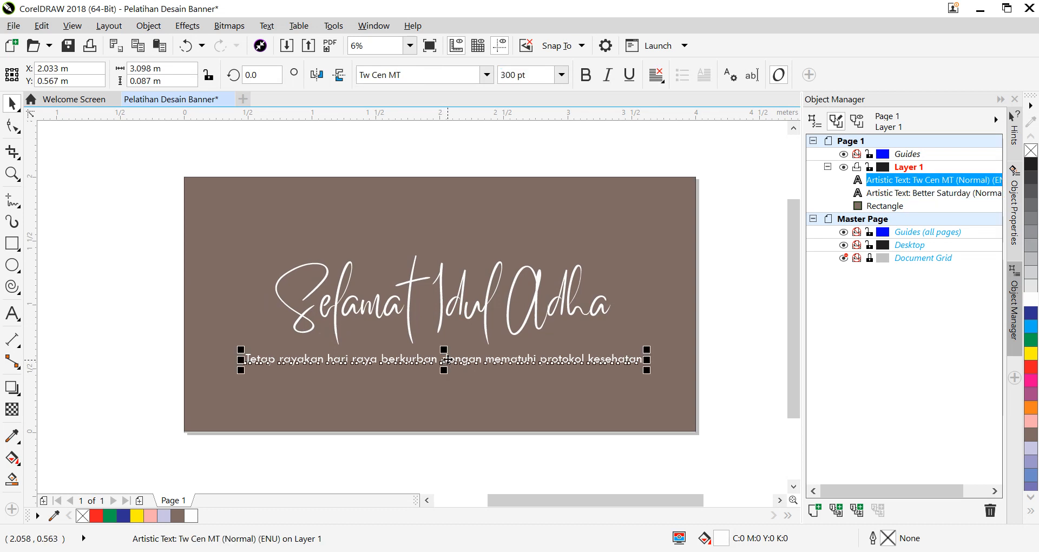
mouse_move(446, 363)
left_mouse_down()
mouse_move(453, 358)
mouse_move(442, 355)
left_mouse_up()
left_click(159, 203)
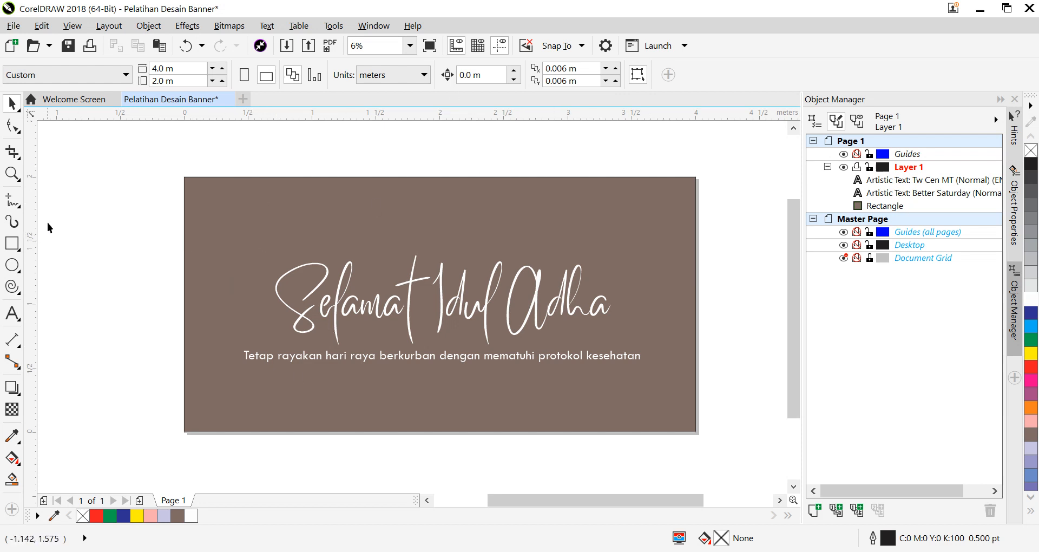
Draw a circle about 0.63 m in diameter in the empty area to the left of the banner
left_click(12, 265)
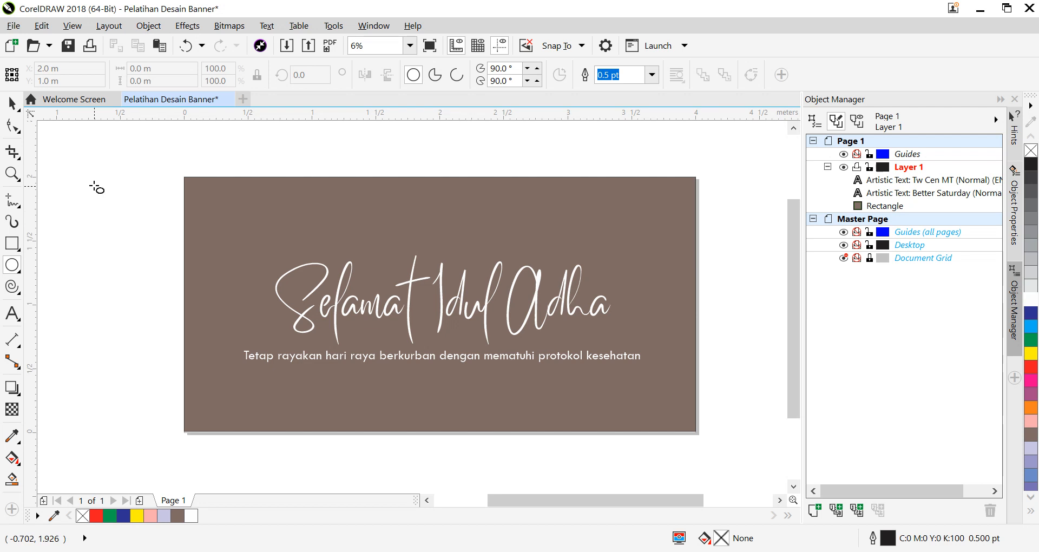
left_click_drag(94, 185, 162, 267)
left_click(12, 103)
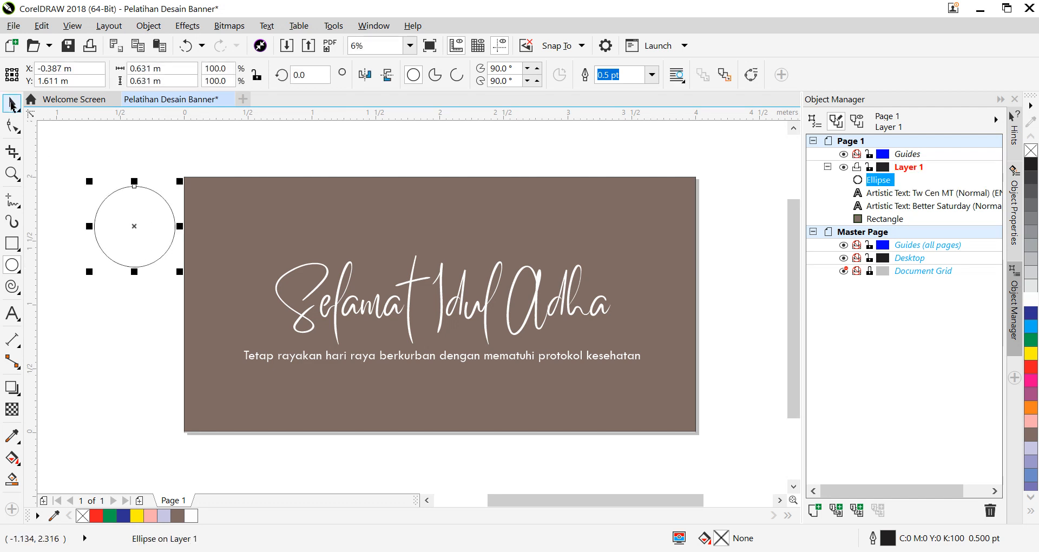
left_click_drag(132, 226, 117, 254)
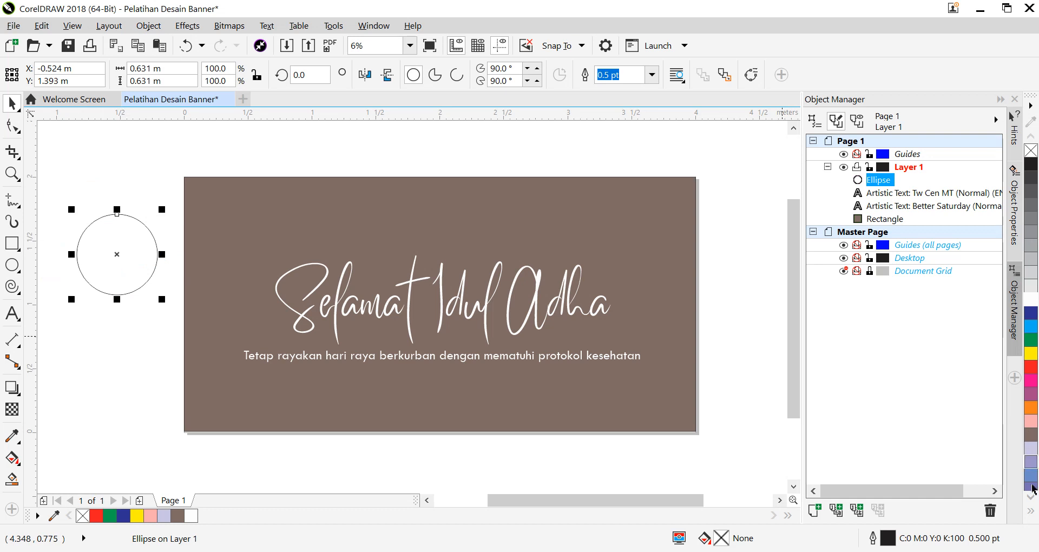
Try pink, mauve, rose, peach and orange-brown fills on the circle
left_click(1031, 511)
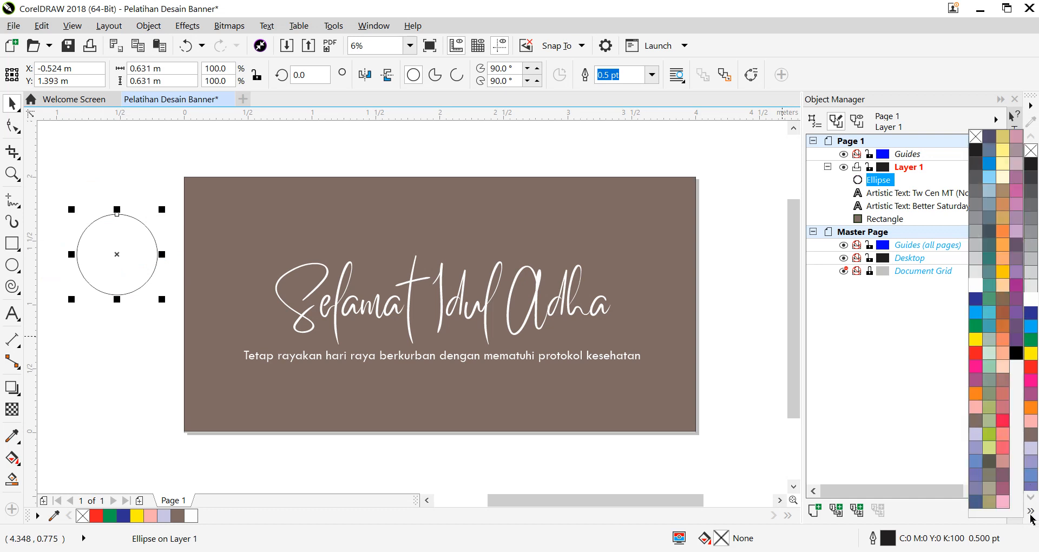
left_click(1003, 501)
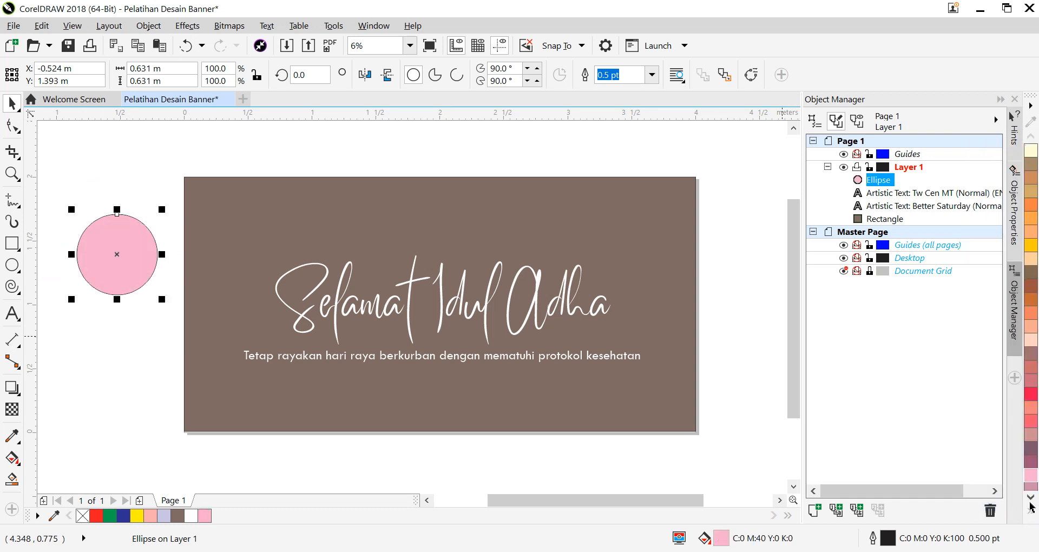
left_click(1034, 455)
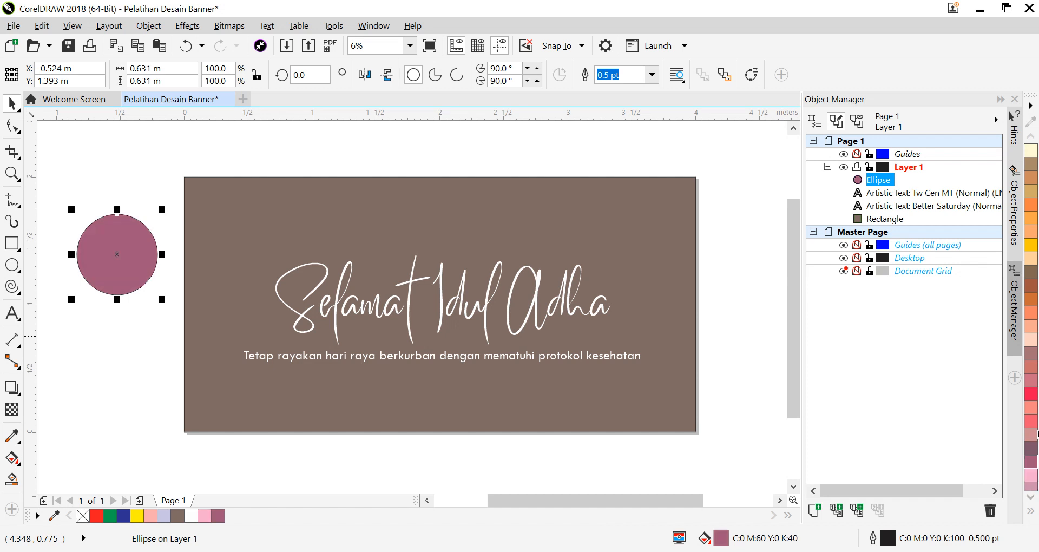
left_click(1033, 435)
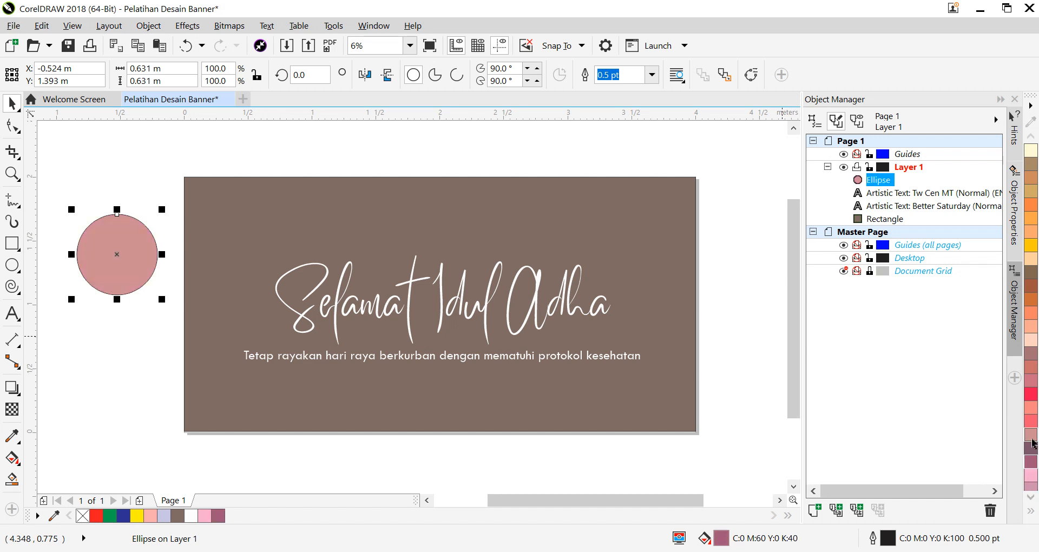
left_click(1030, 380)
left_click(1032, 362)
left_click(1033, 339)
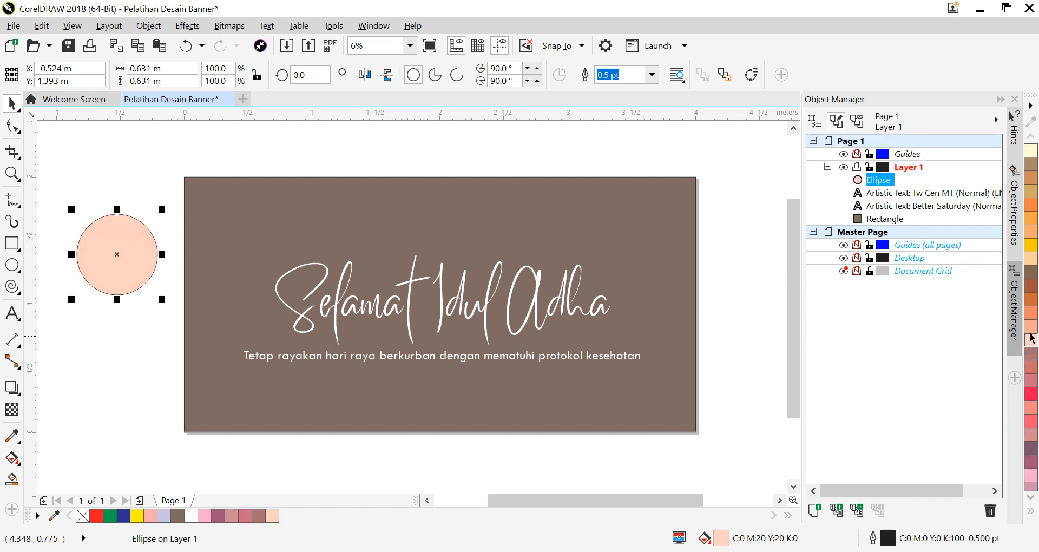
left_click(1033, 347)
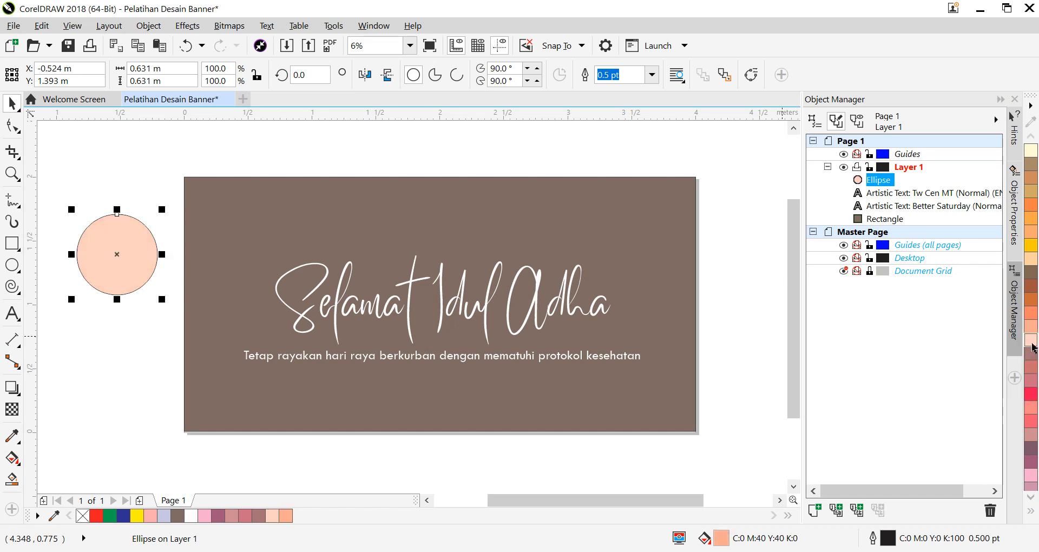
left_click(1031, 298)
left_click(1031, 286)
left_click(1030, 298)
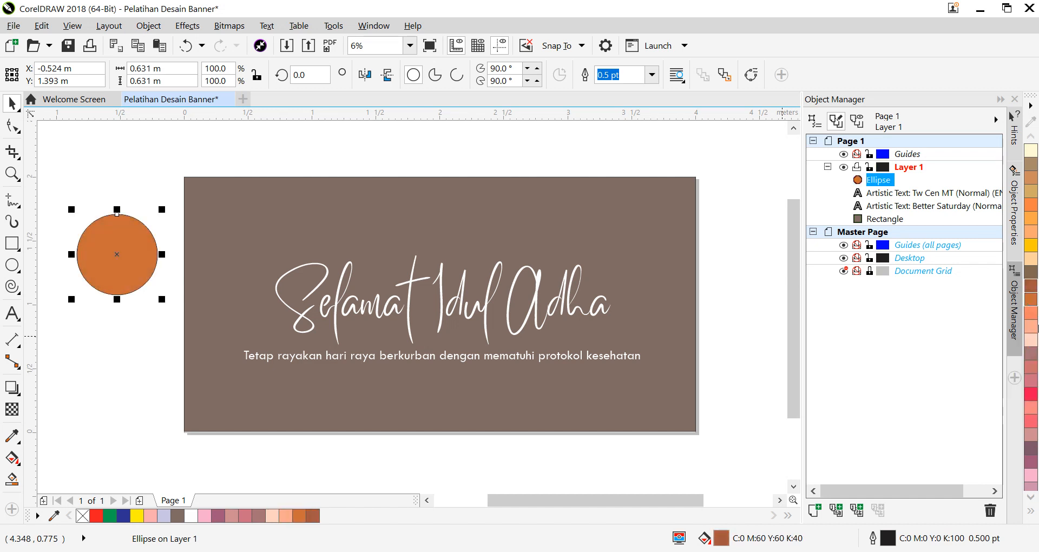
left_click(1032, 351)
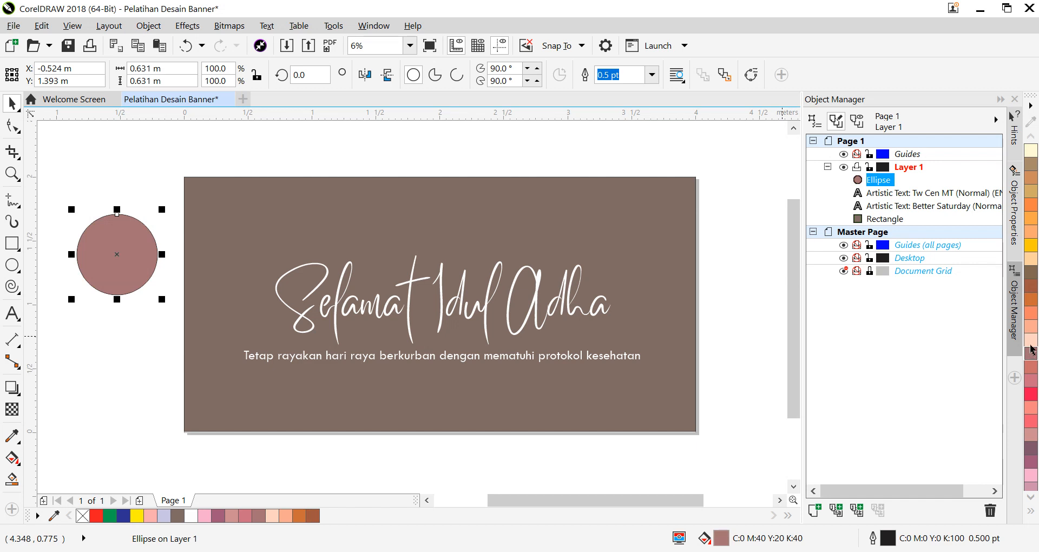
Fill the circle beside the banner with light peach (C:0 M:20 Y:20 K:0)
left_click(1031, 339)
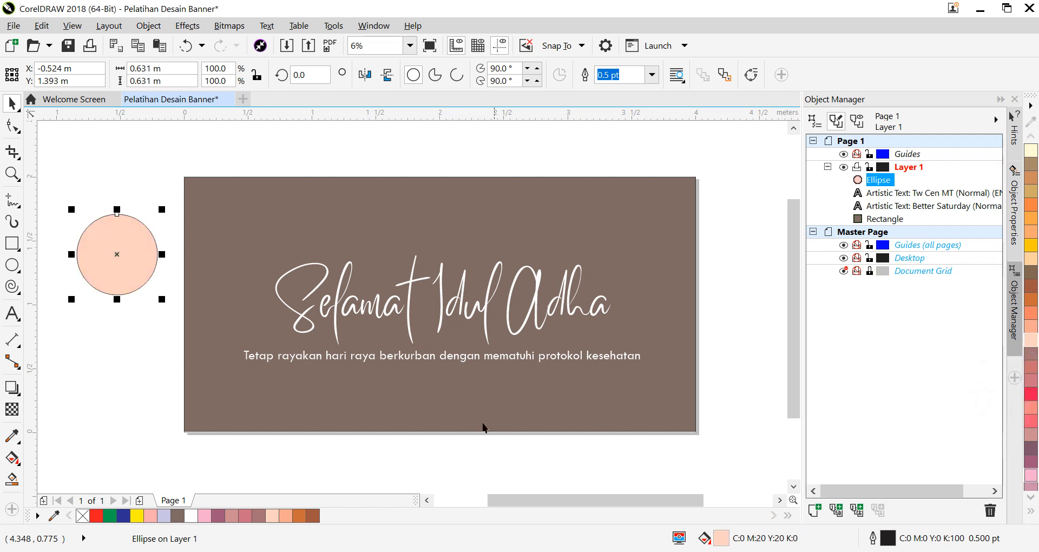
left_click(117, 254)
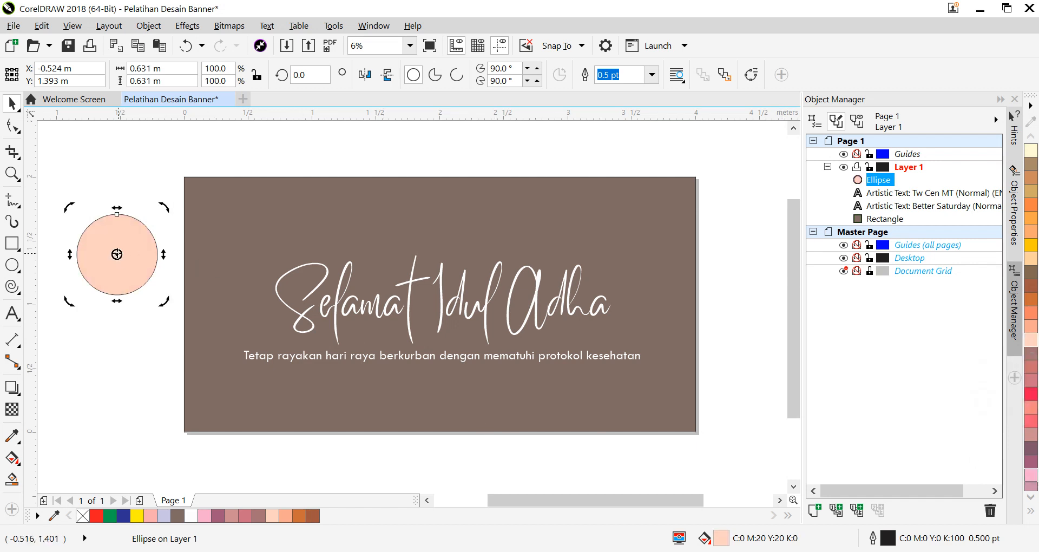
left_click(117, 254)
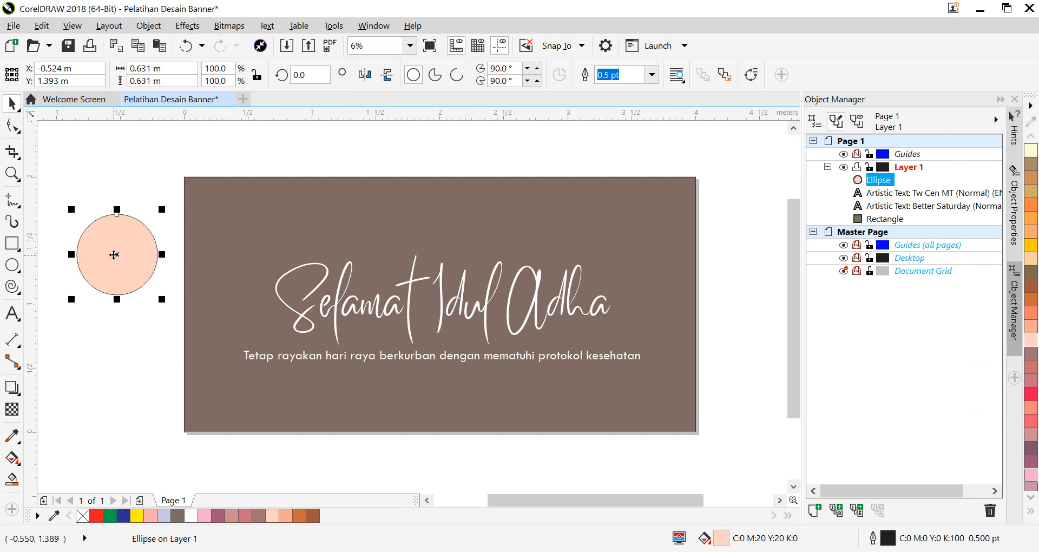
Duplicate the peach circle beside the banner and place the copy directly below the original
key("ctrl+c")
key("ctrl+v")
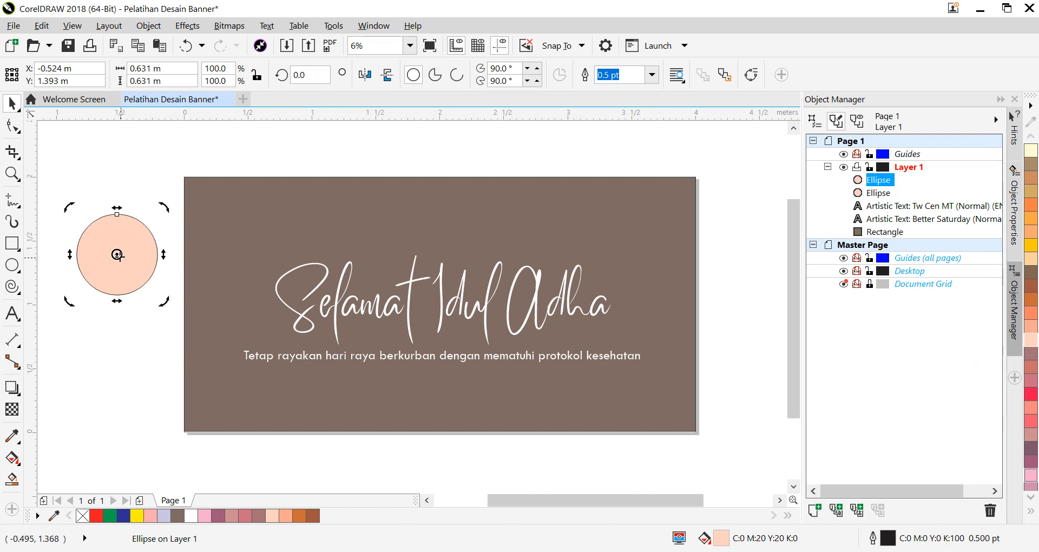
left_click_drag(118, 255, 108, 359)
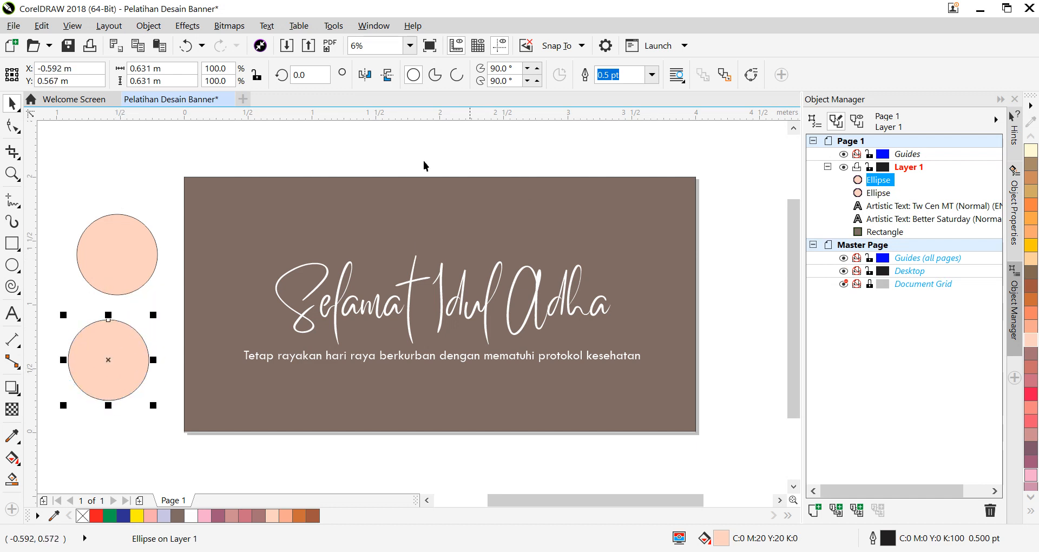
Move the greeting text slightly up and raise the slogan by a similar amount beneath it
left_click(330, 296)
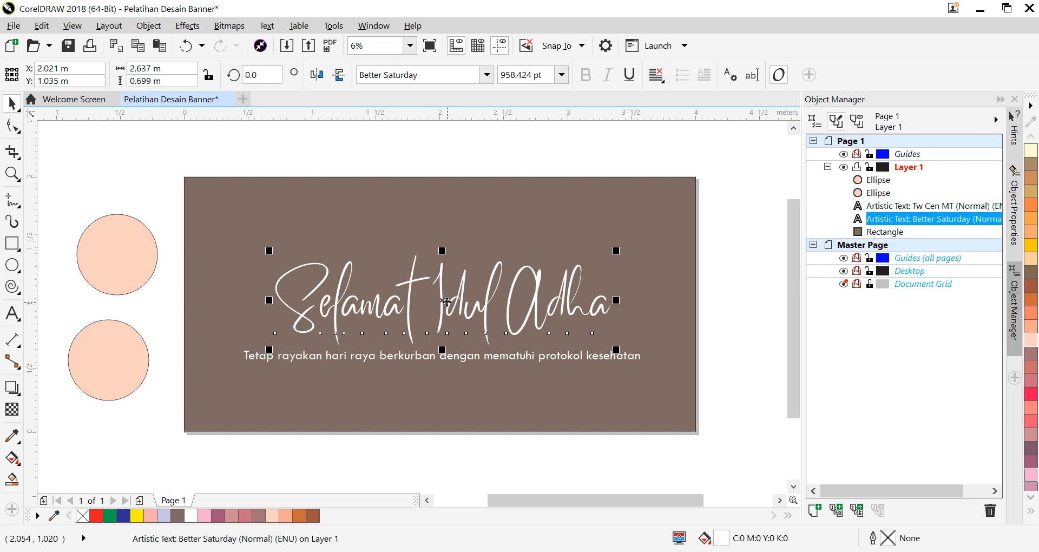
left_click_drag(442, 298, 441, 291)
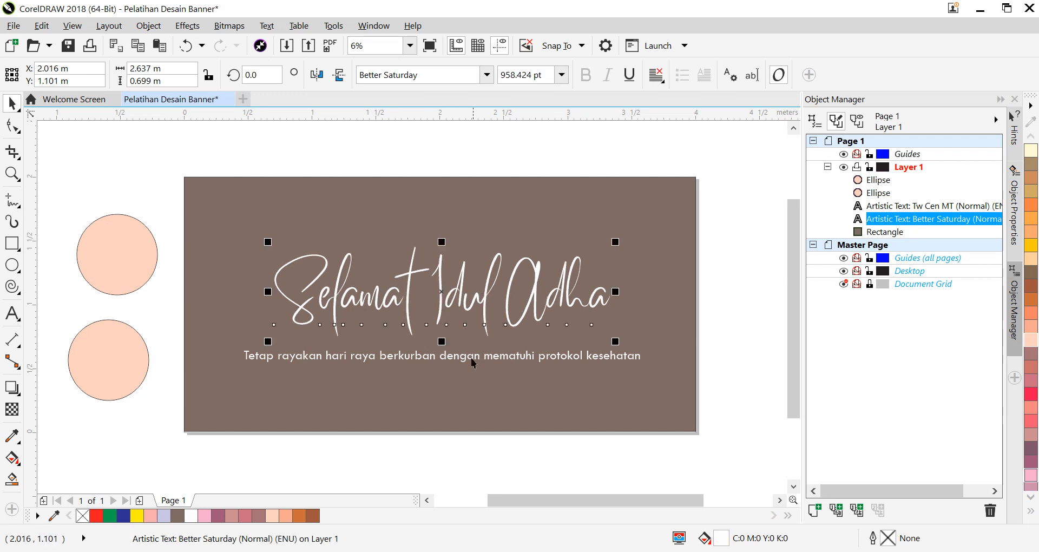
left_click_drag(447, 357, 446, 348)
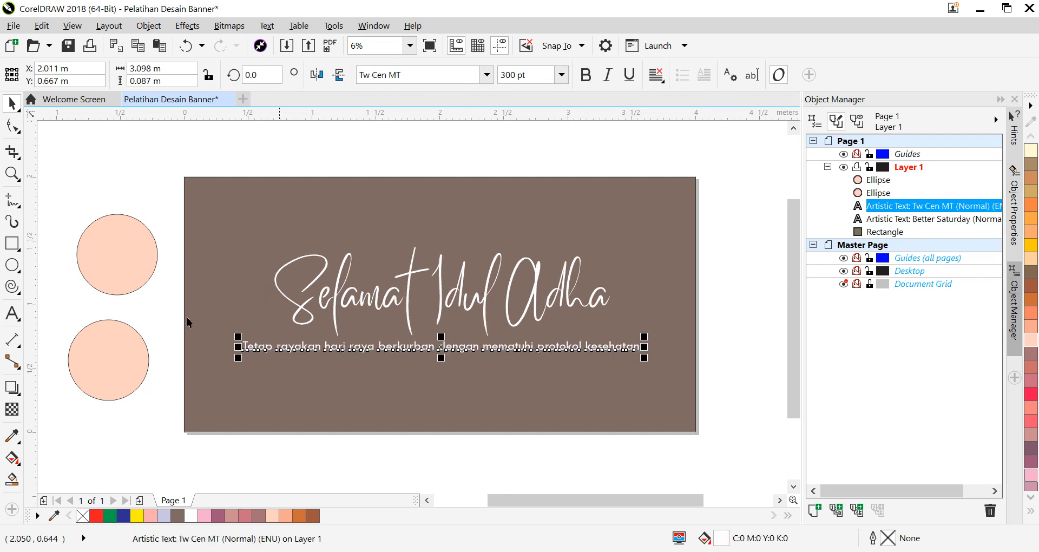
Copy and paste the upper circle, and place the third circle overlapping the outer-left parts of the other two
left_click(130, 258)
left_click(136, 349)
left_click(121, 245)
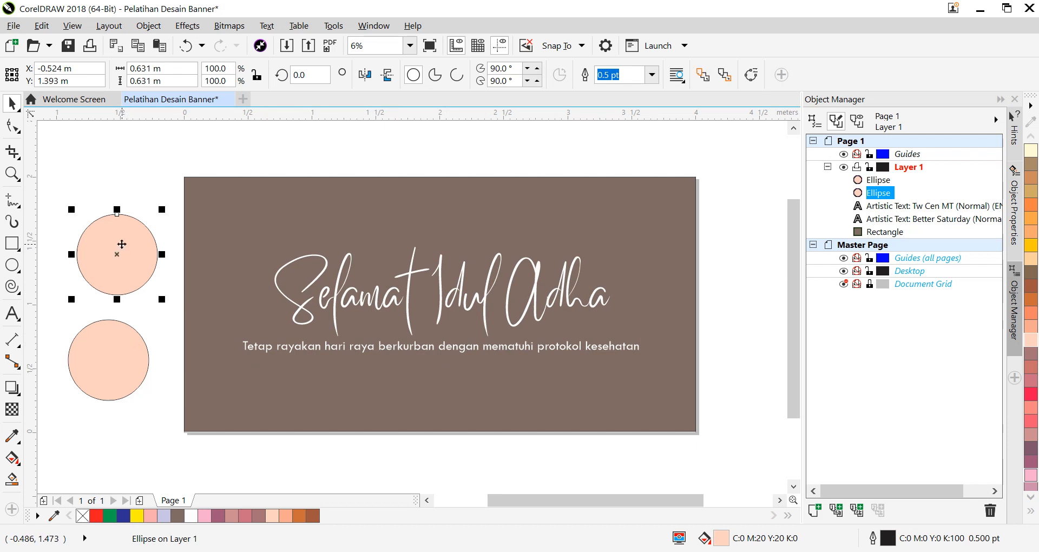
right_click(126, 254)
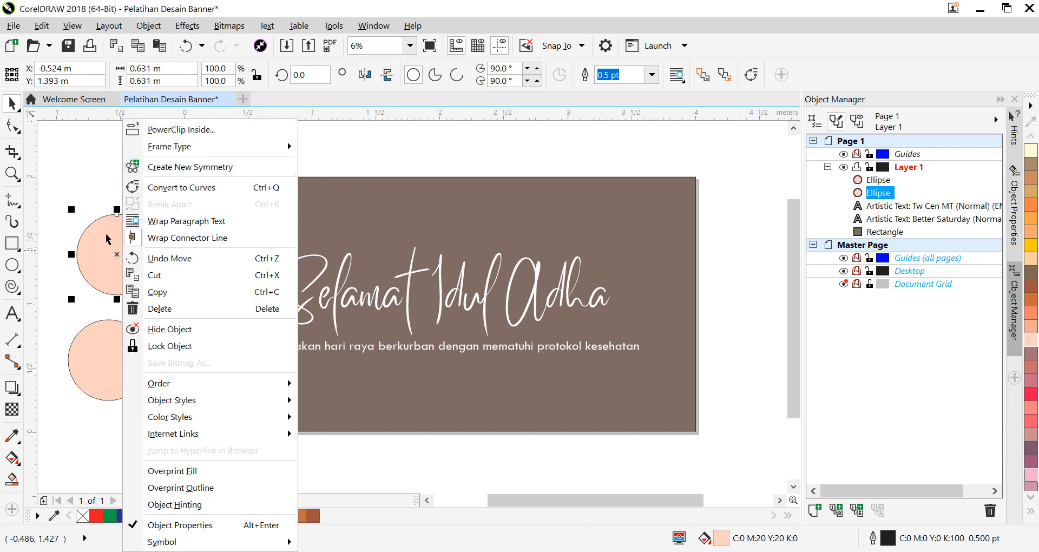
left_click(157, 292)
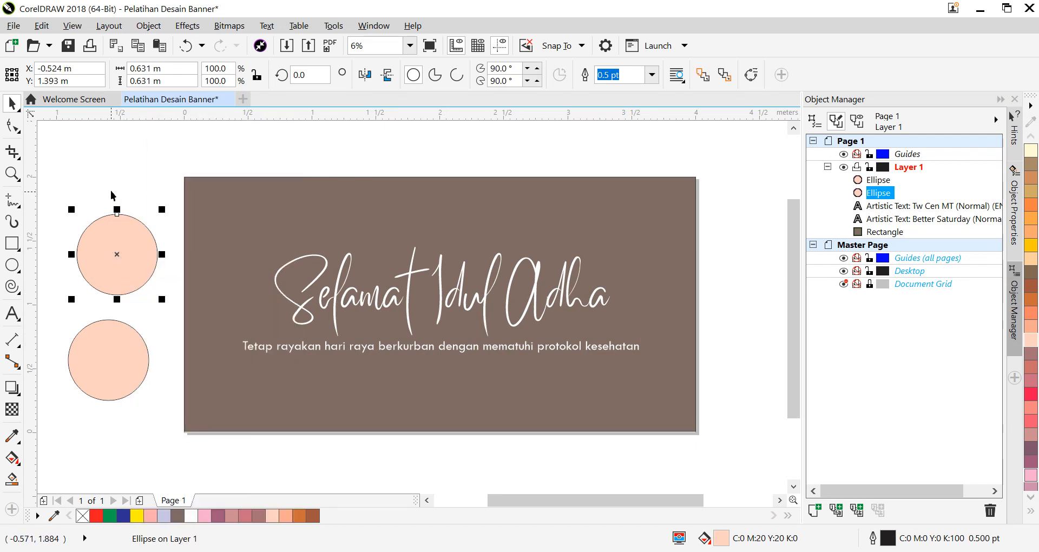
right_click(135, 172)
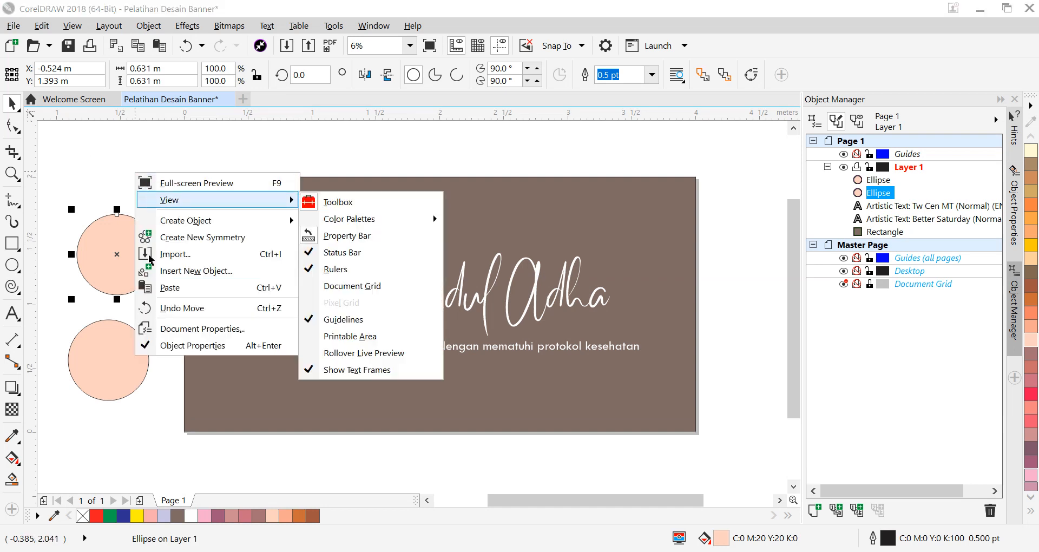
left_click(157, 290)
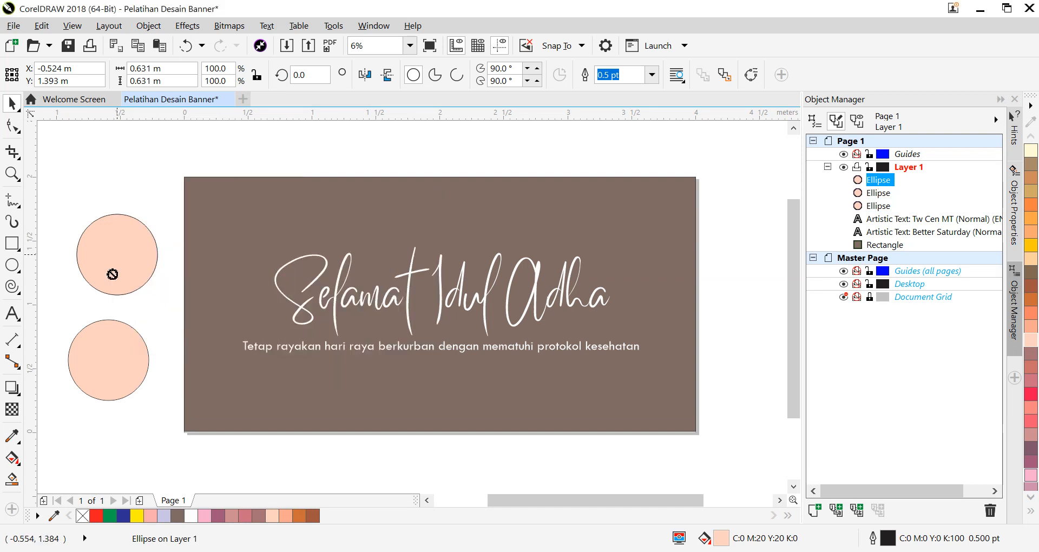
left_click_drag(111, 275, 80, 296)
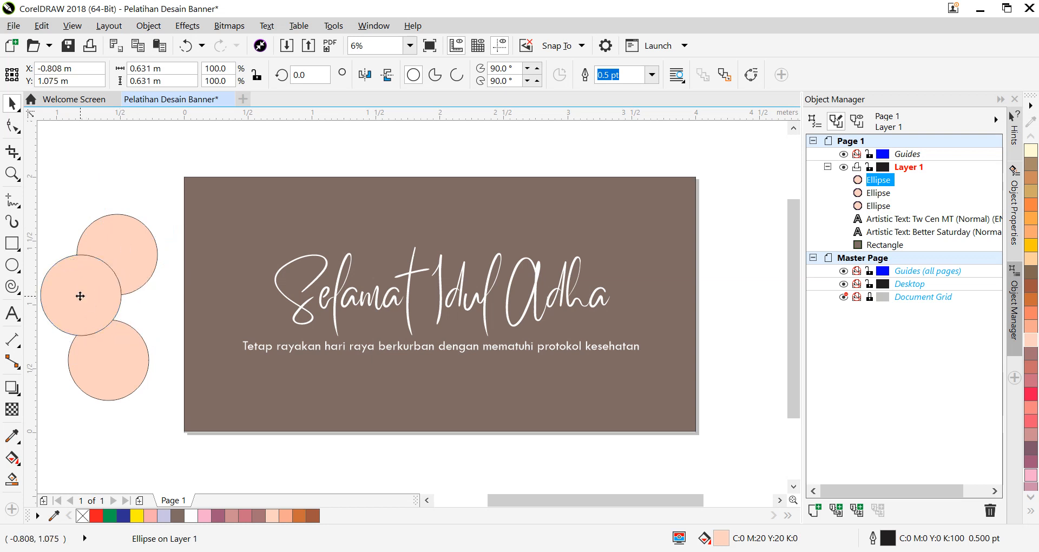
left_click(135, 304)
left_click(74, 287)
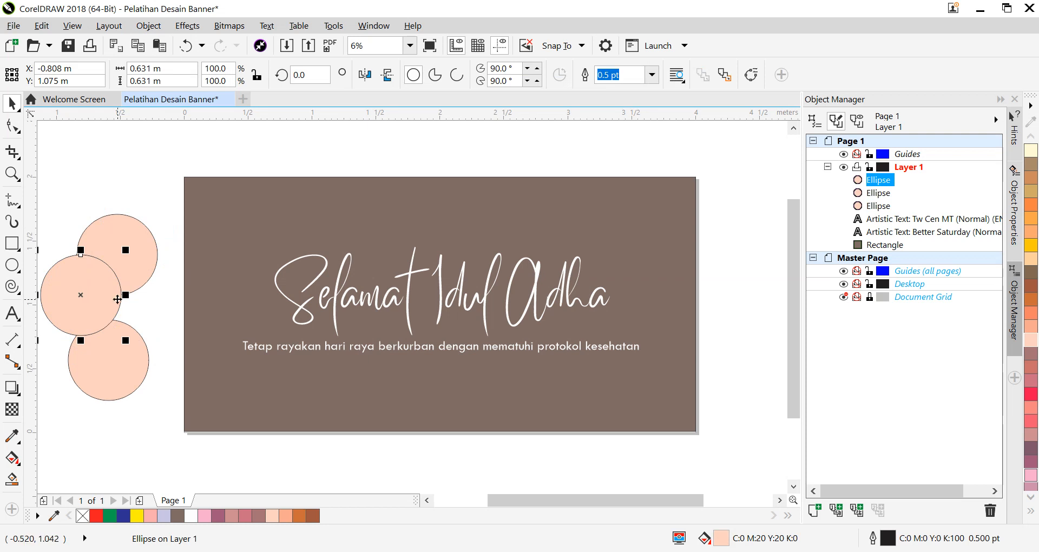
left_click(160, 177)
left_click(142, 244)
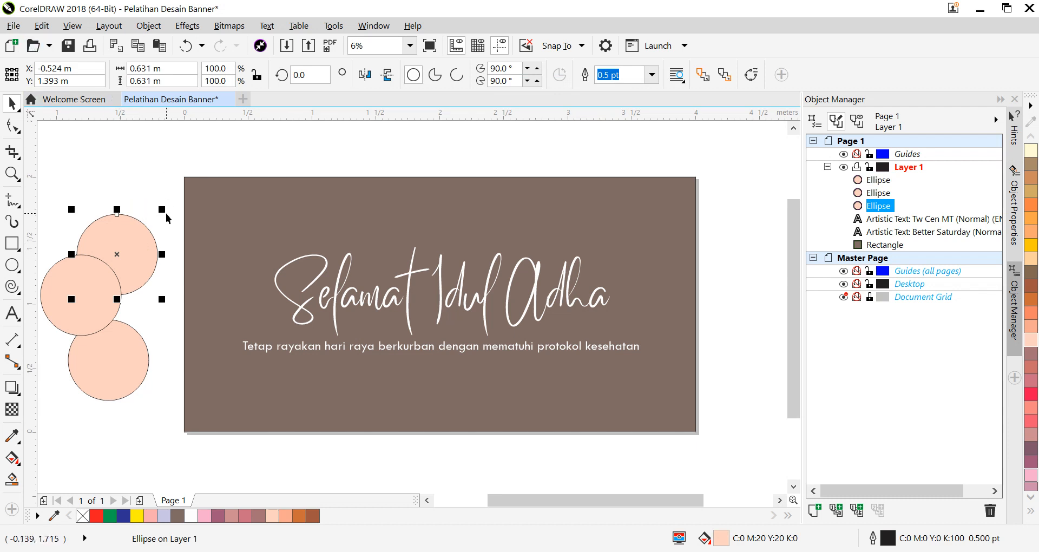
key("ctrl+v")
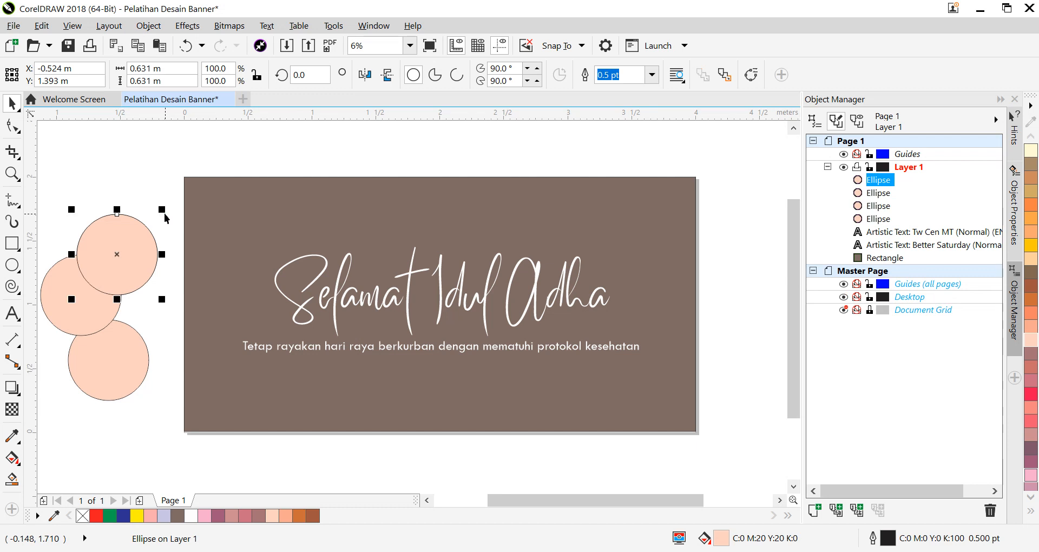
left_click_drag(113, 256, 127, 418)
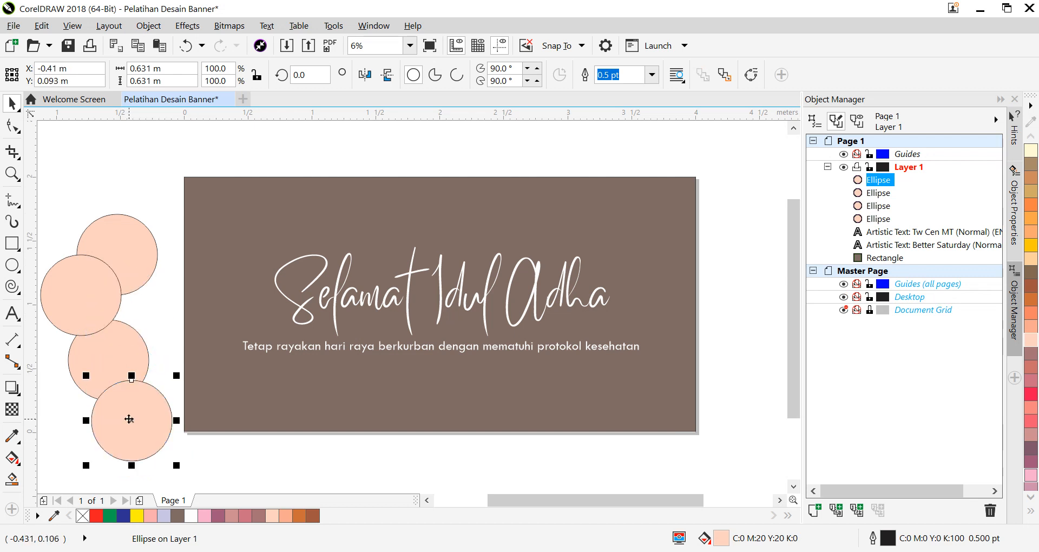
key("Delete")
Rearrange the three circles into a compact overlapping cluster, two stacked vertically and the third centred over their right side
left_click_drag(89, 284, 118, 286)
left_click(79, 199)
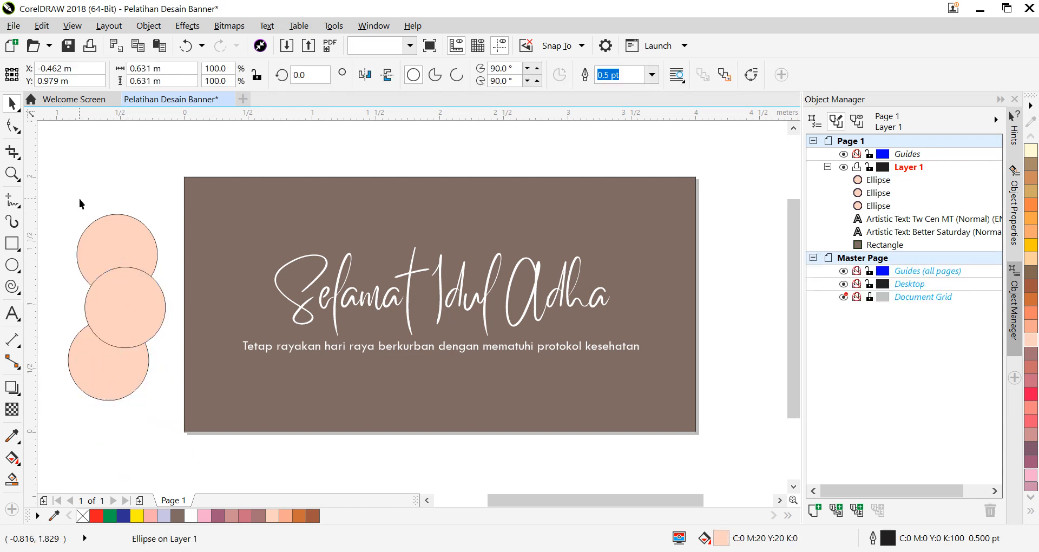
left_click(121, 245)
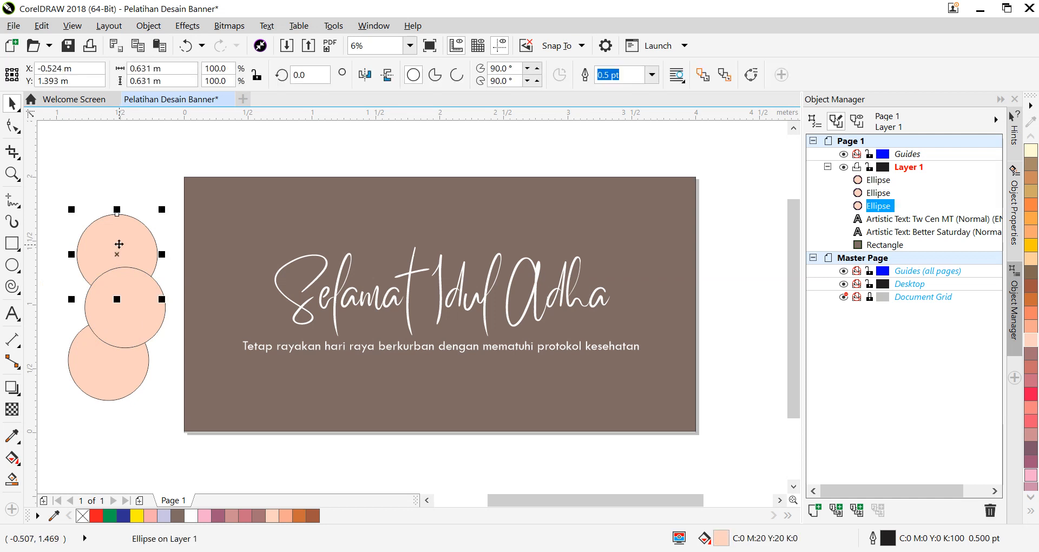
left_click_drag(120, 243, 100, 248)
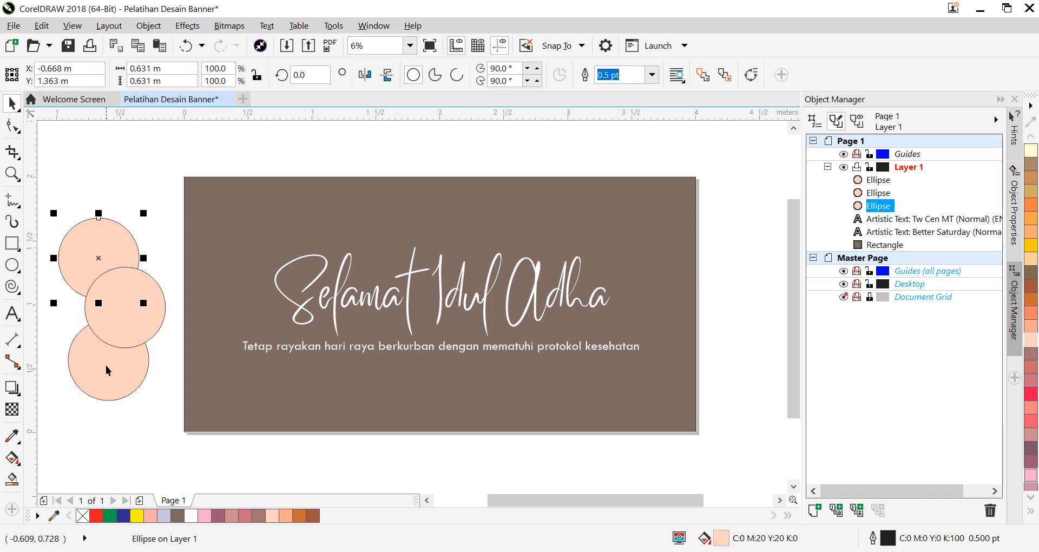
left_click_drag(107, 314, 95, 349)
left_click(100, 249)
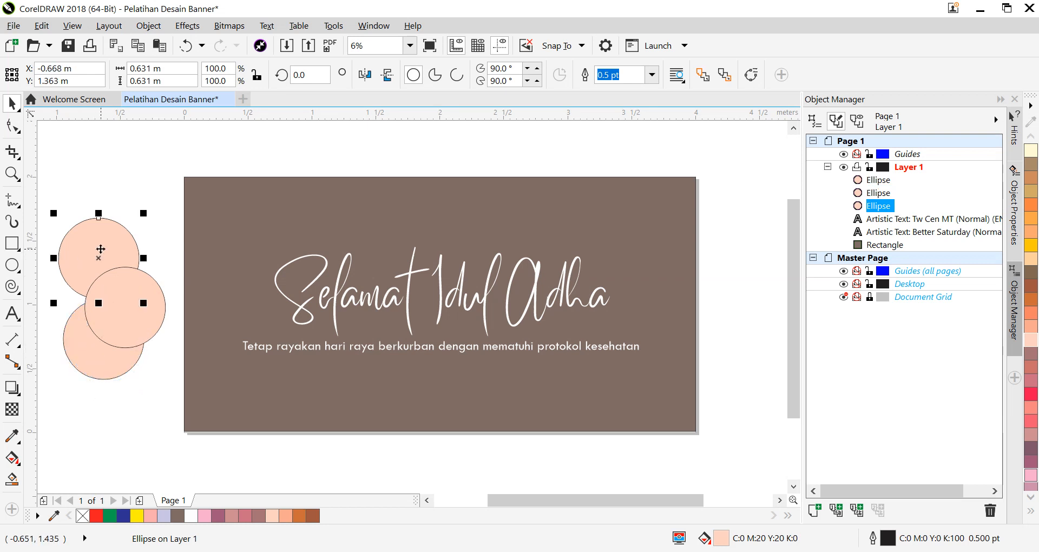
left_click_drag(100, 249, 104, 255)
left_click(106, 254)
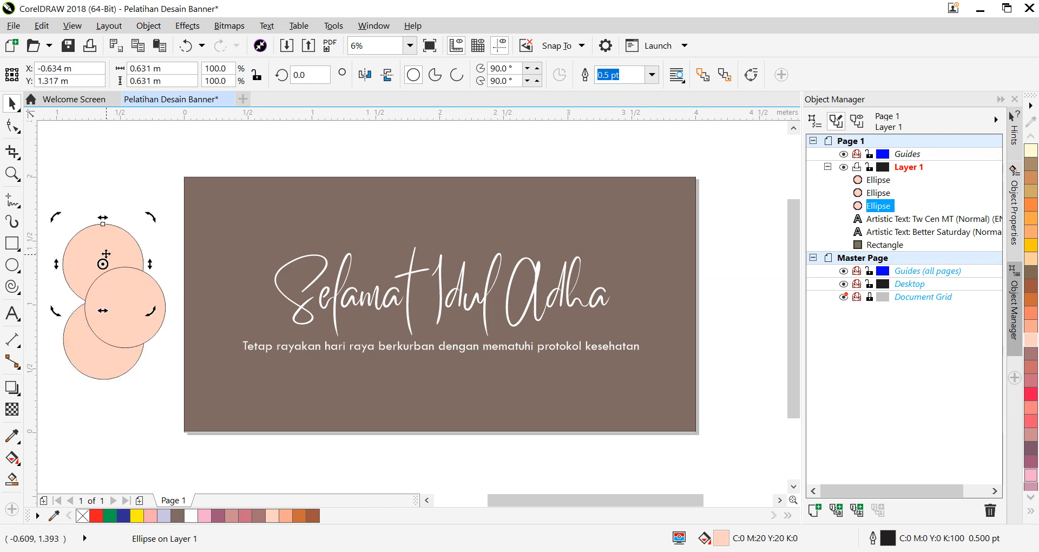
left_click(130, 327)
left_click_drag(131, 316, 132, 312)
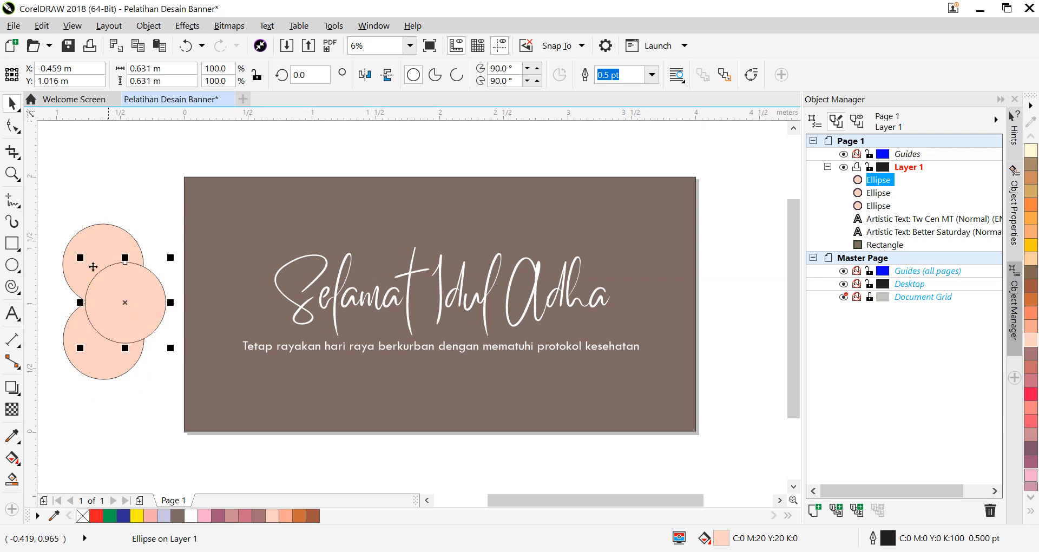
Remove the outlines from all three circles by setting each outline width to None
left_click(103, 235)
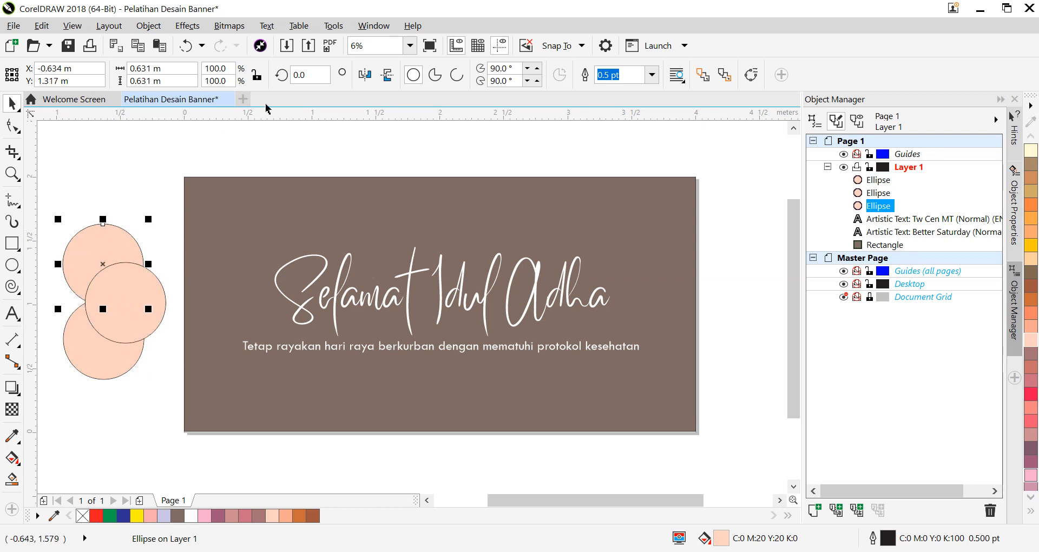
left_click(652, 74)
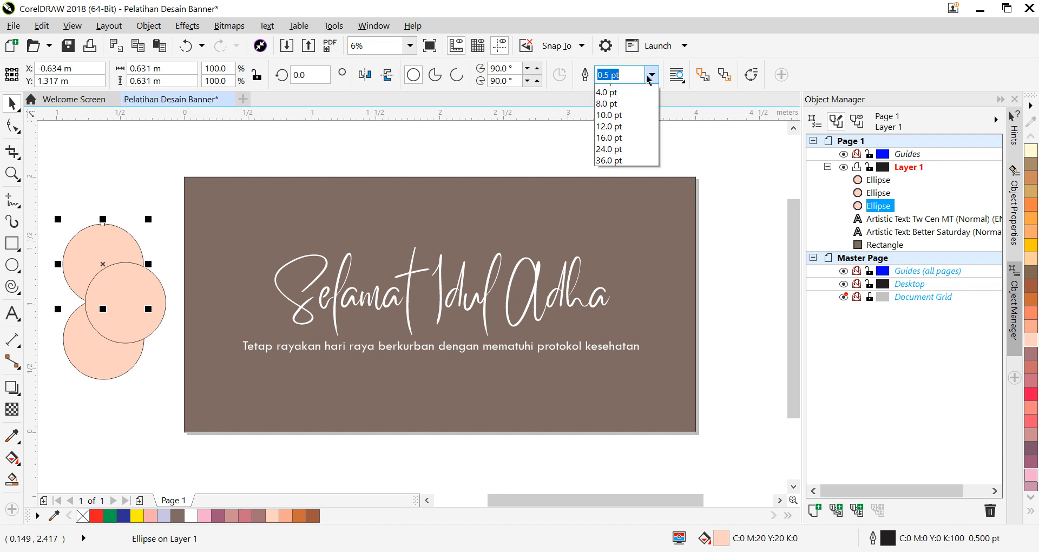
left_click(612, 86)
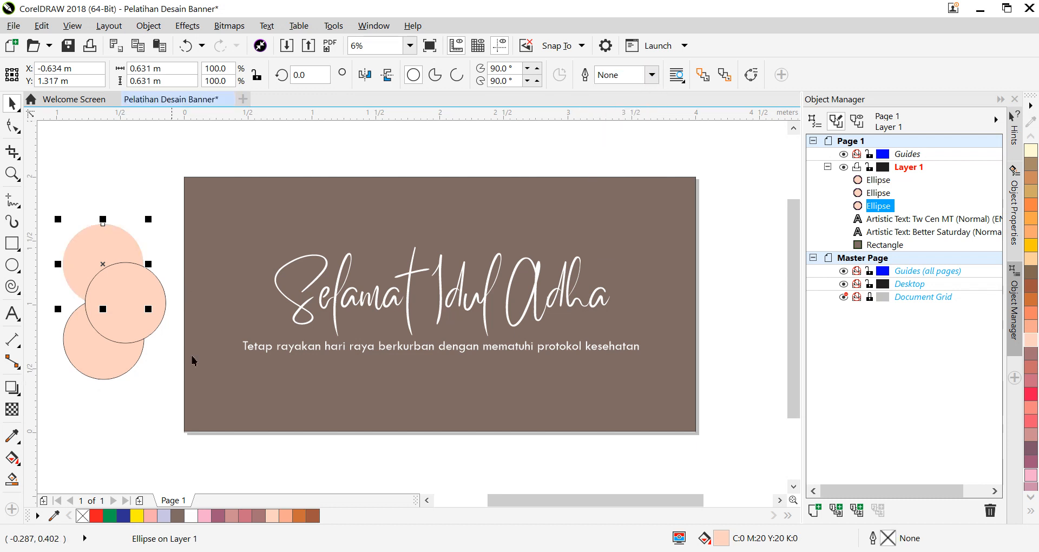
left_click(140, 290)
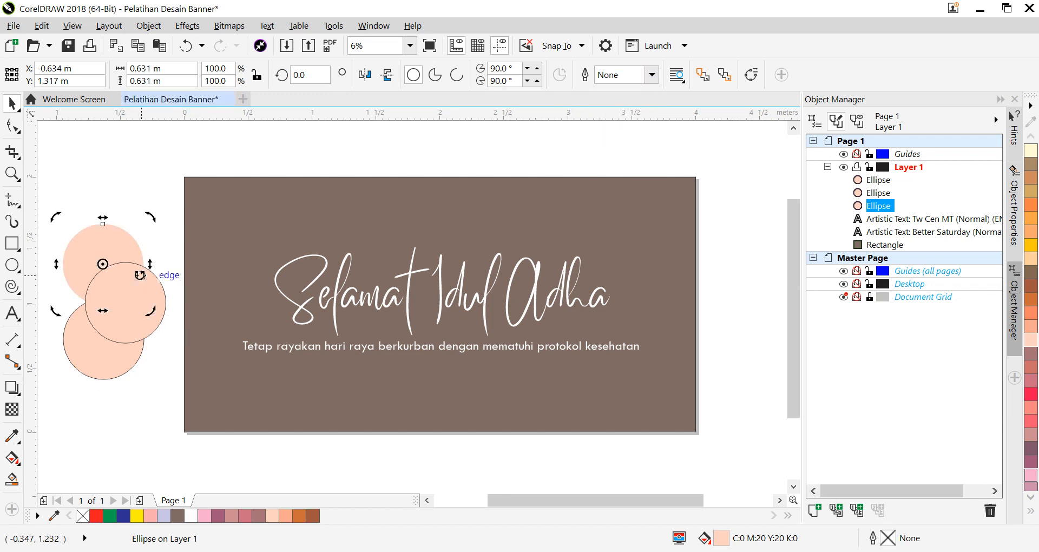
left_click(165, 299)
left_click(652, 75)
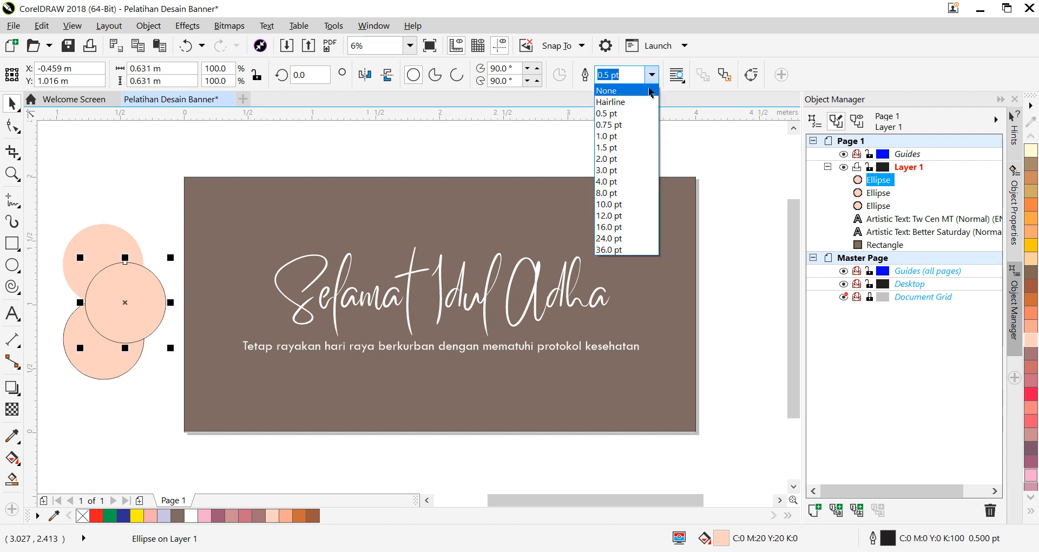
left_click(651, 90)
left_click(160, 339)
left_click(106, 364)
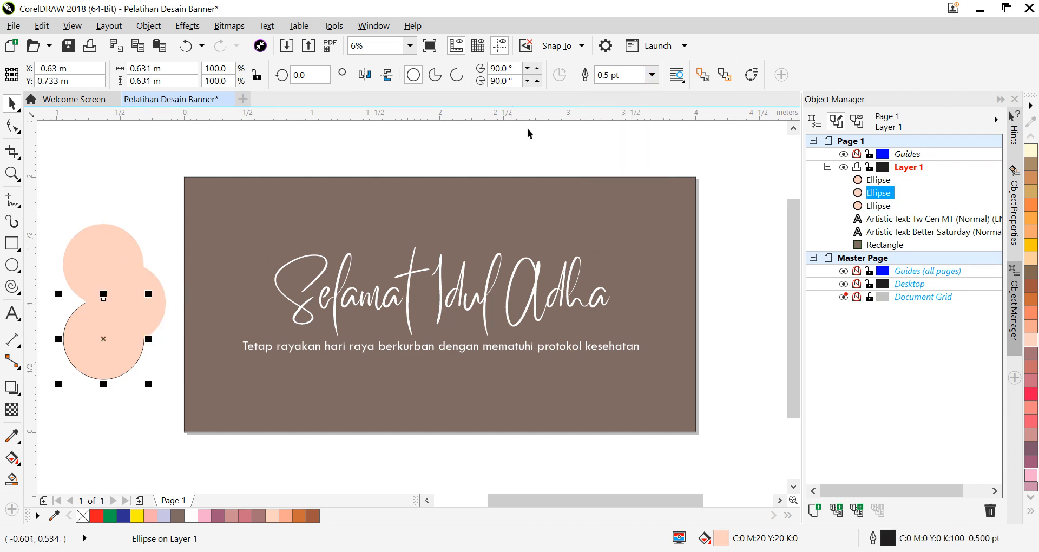
left_click(651, 76)
left_click(651, 90)
Try dark brown, light orange and tan fills on the front circle of the cluster
left_click(160, 310)
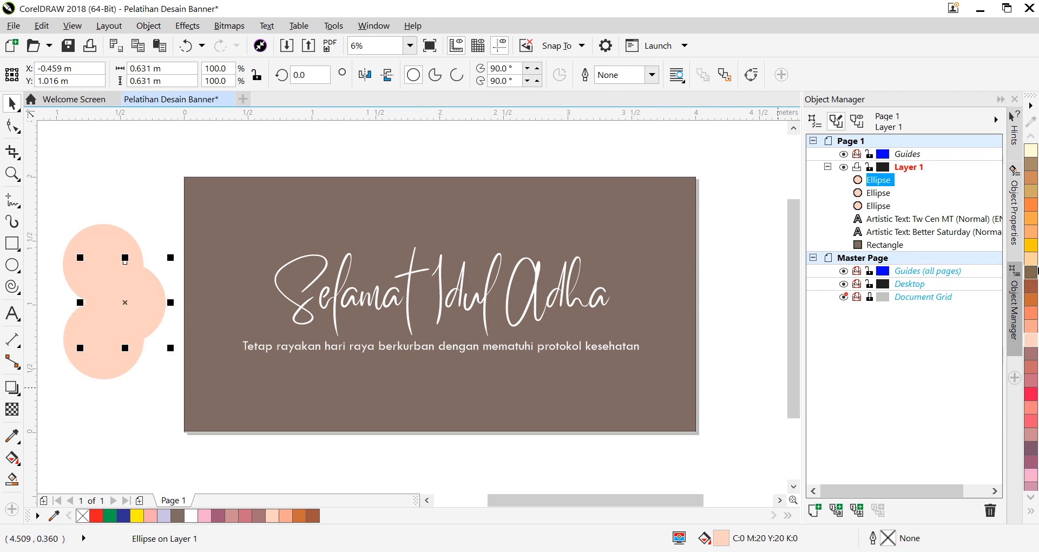
left_click(1034, 259)
left_click(1034, 274)
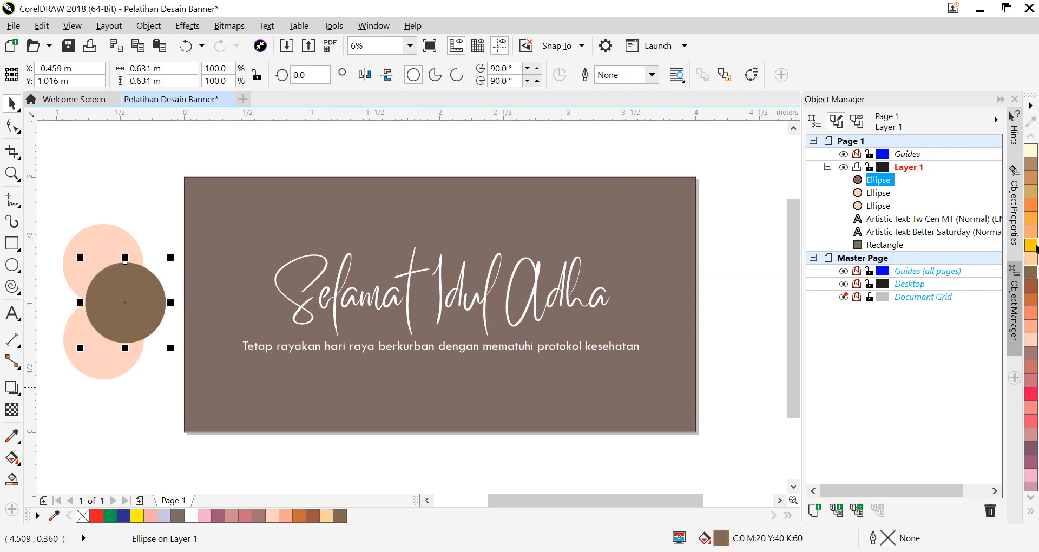
left_click(1035, 235)
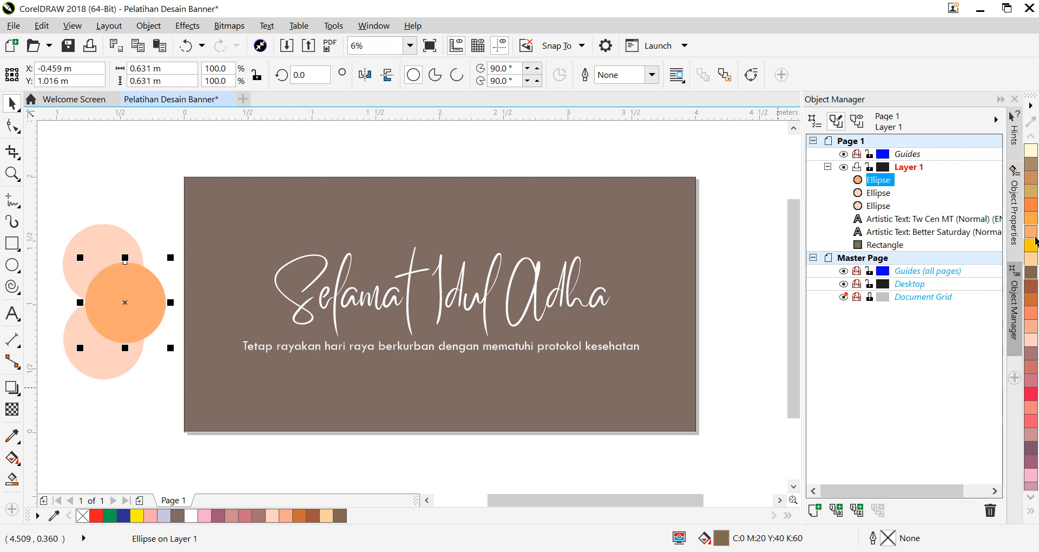
left_click(1033, 164)
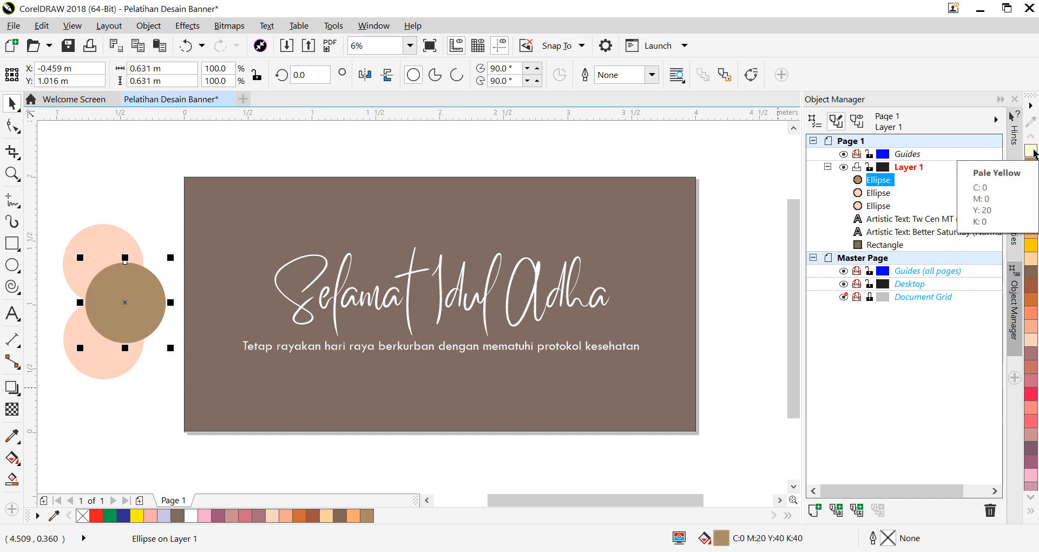
Fill the front circle of the cluster with Pale Yellow (C:0 M:0 Y:20 K:0)
left_click(1034, 154)
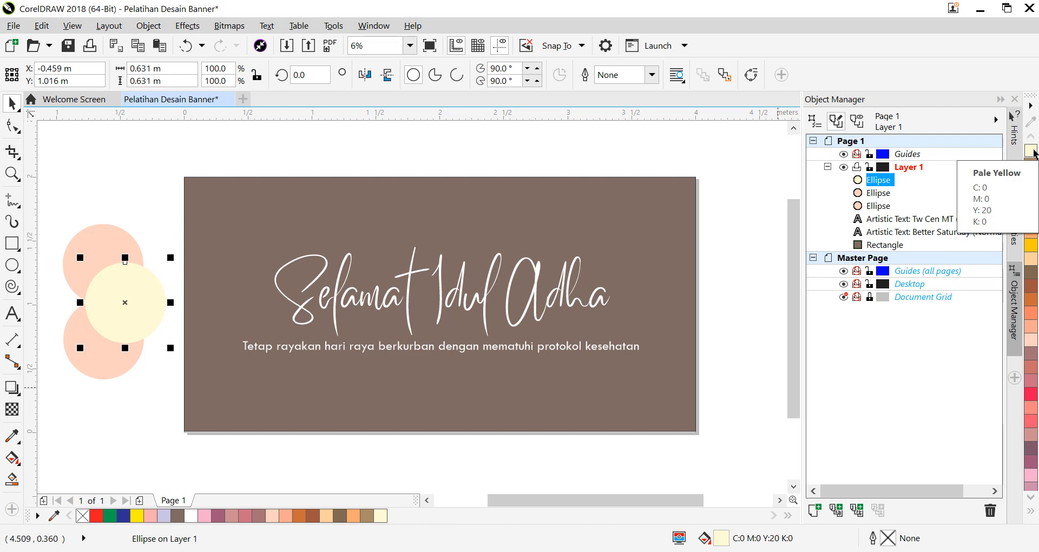
key("ctrl+z")
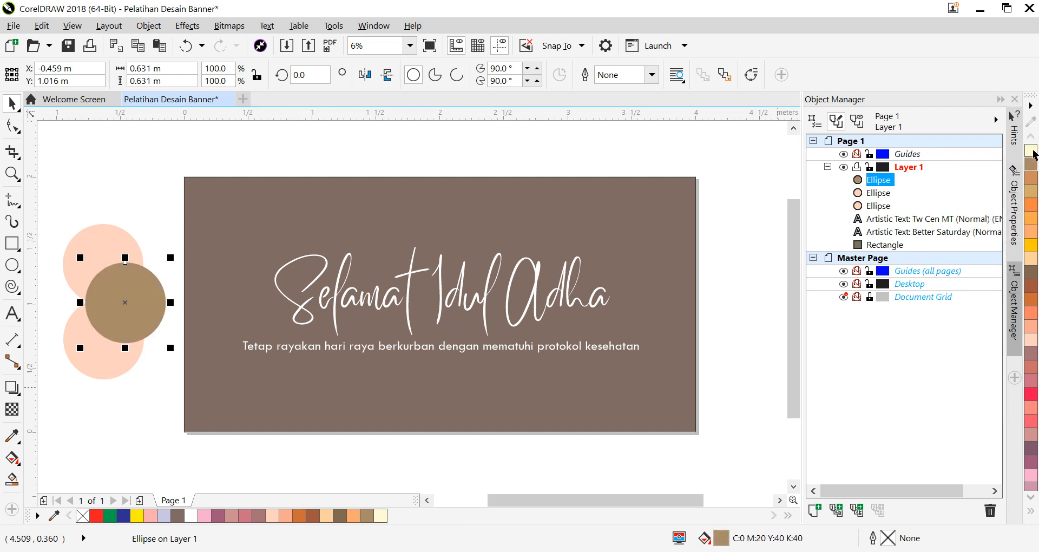
left_click(1033, 153)
Fill the lower circle of the cluster with orange (C:0 M:60 Y:80 K:0)
left_click(106, 352)
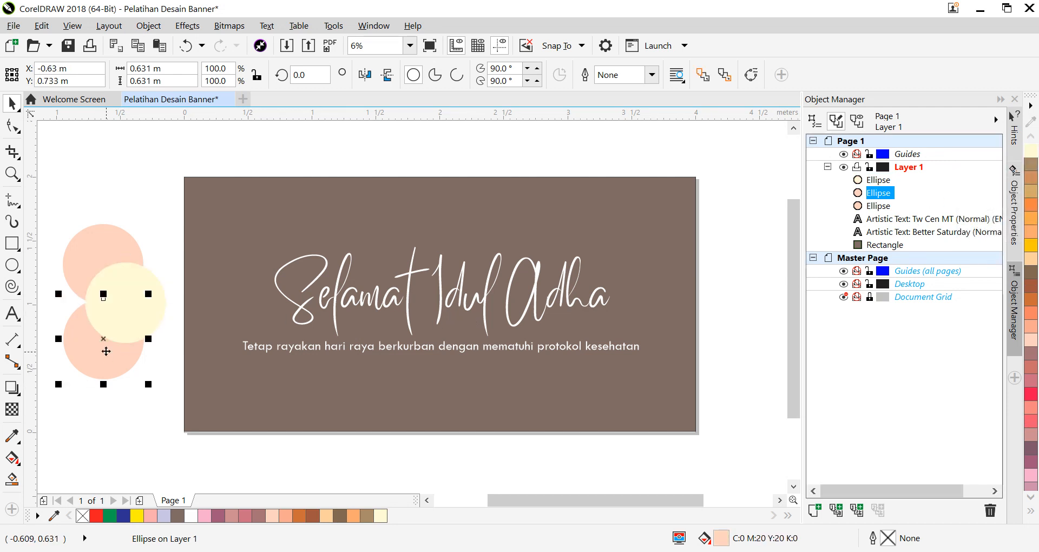
left_click(1034, 219)
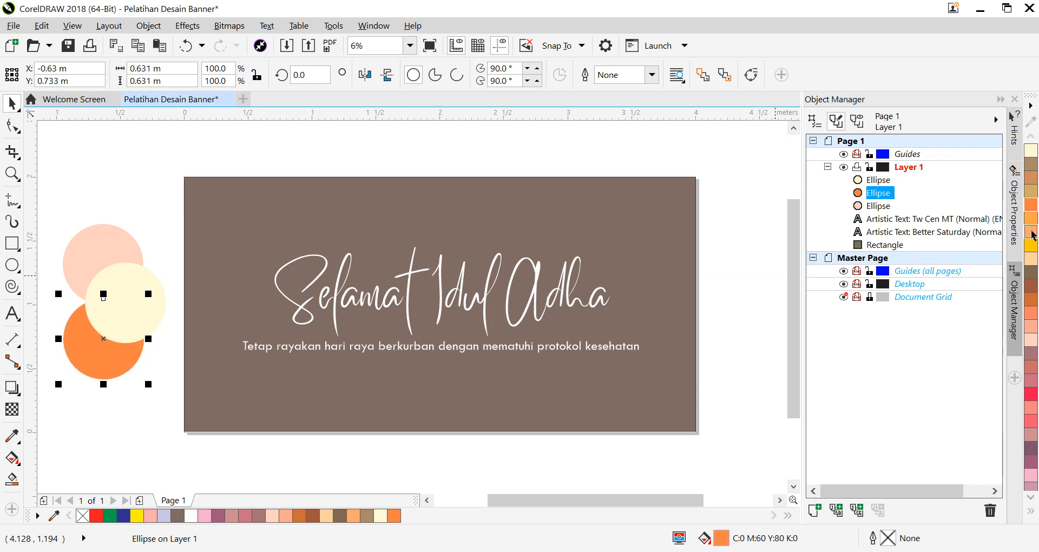
Try yellow and brown fills on the lower circle of the cluster, and settle on dark purple (C:0 M:40 Y:0 K:60)
left_click(1034, 233)
left_click(1032, 249)
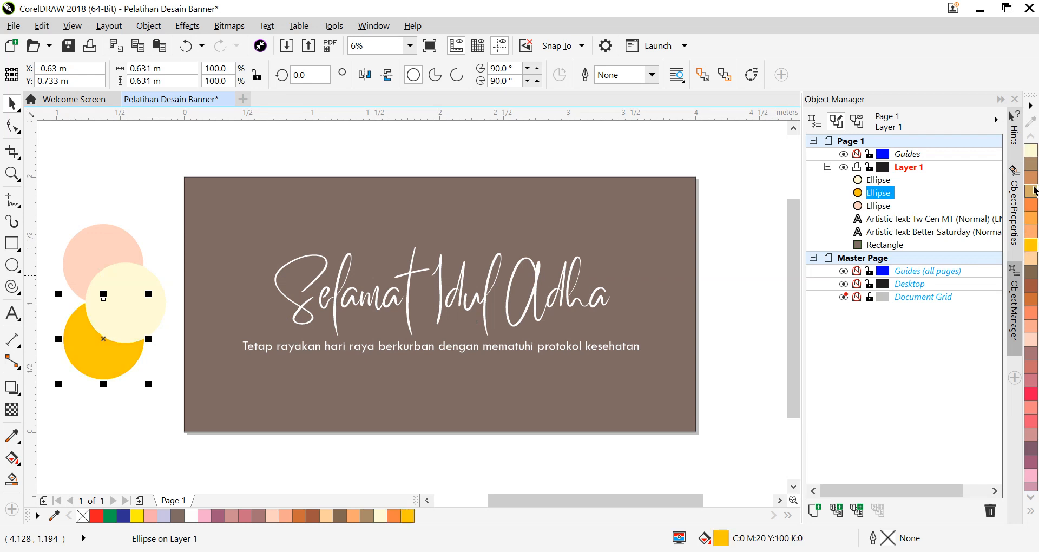
left_click(1031, 152)
left_click(1033, 167)
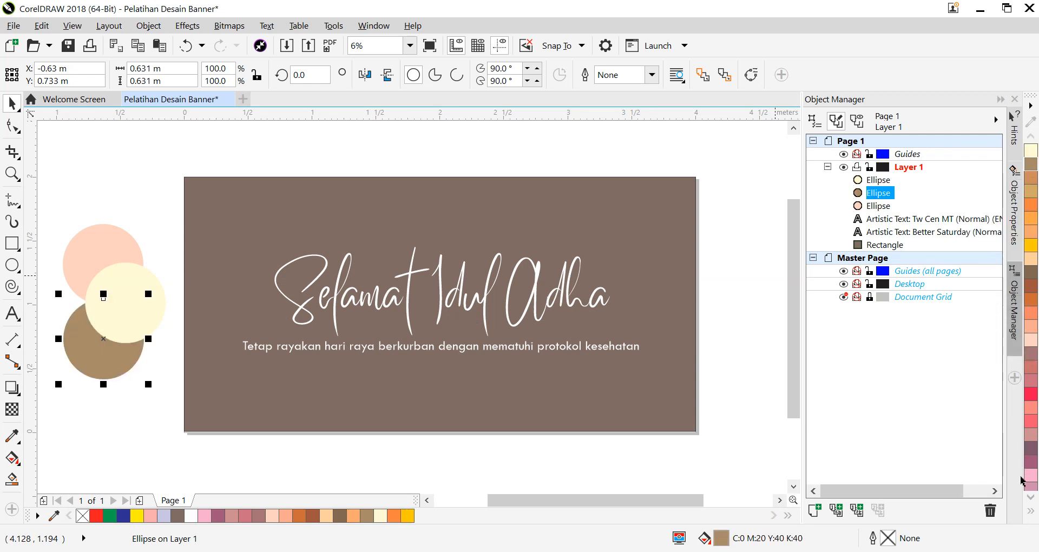
left_click(1031, 448)
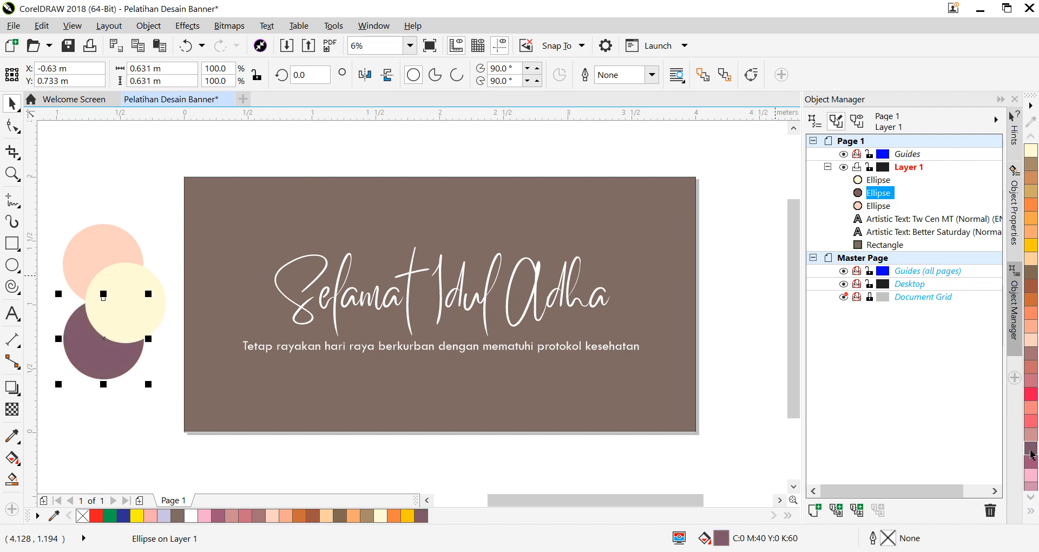
left_click(971, 428)
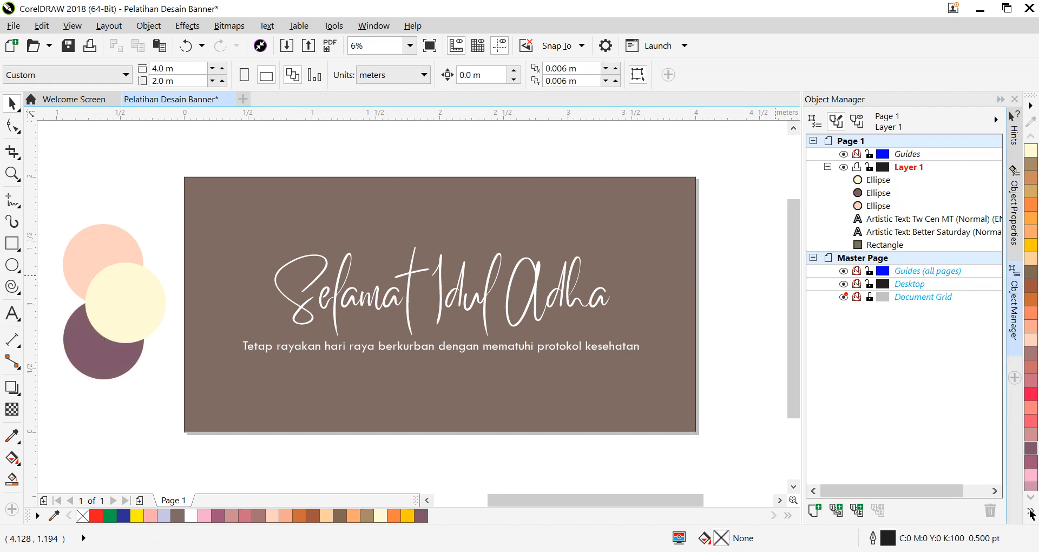
left_click(1031, 512)
left_click(1030, 512)
left_click(1030, 512)
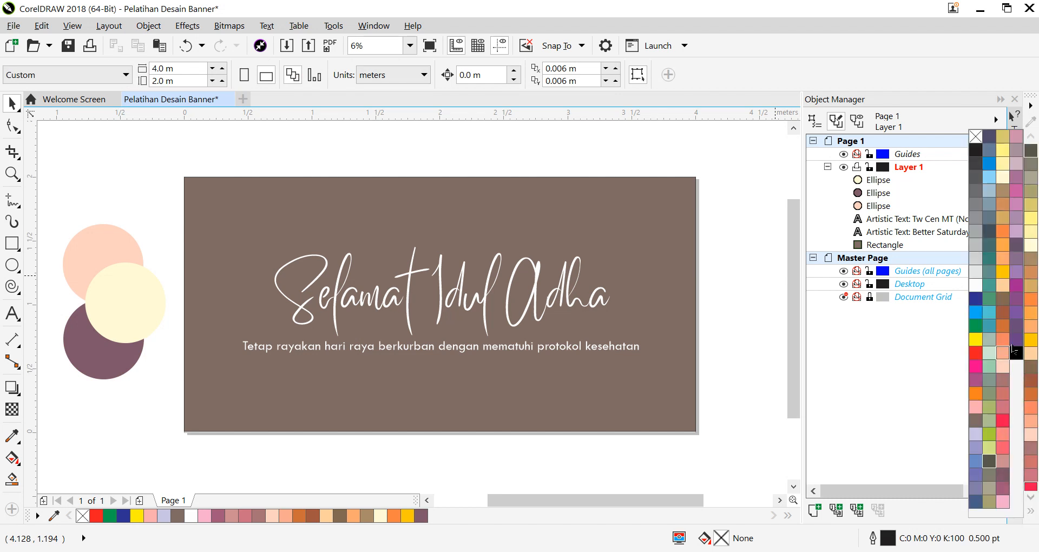
left_click(1034, 409)
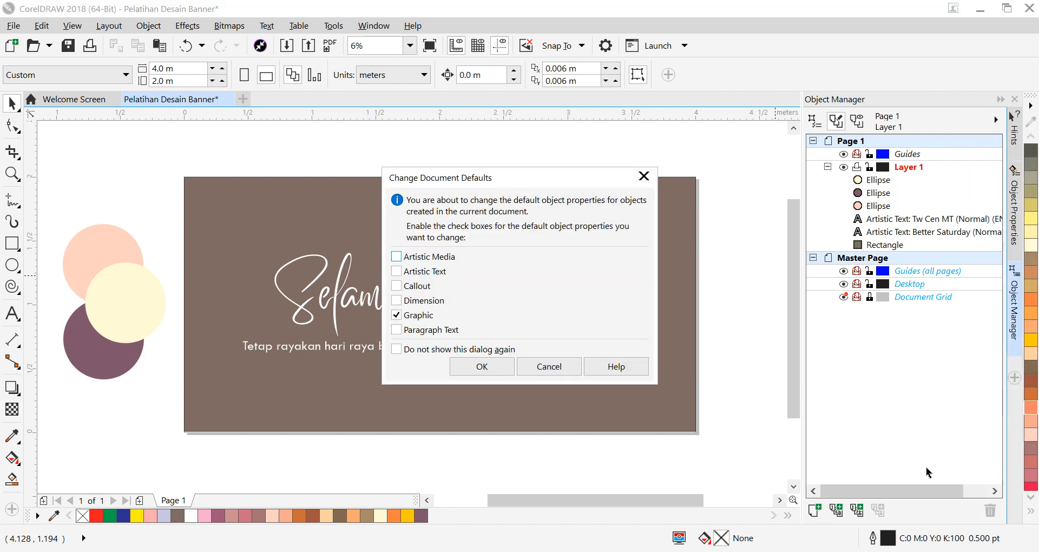
left_click(644, 176)
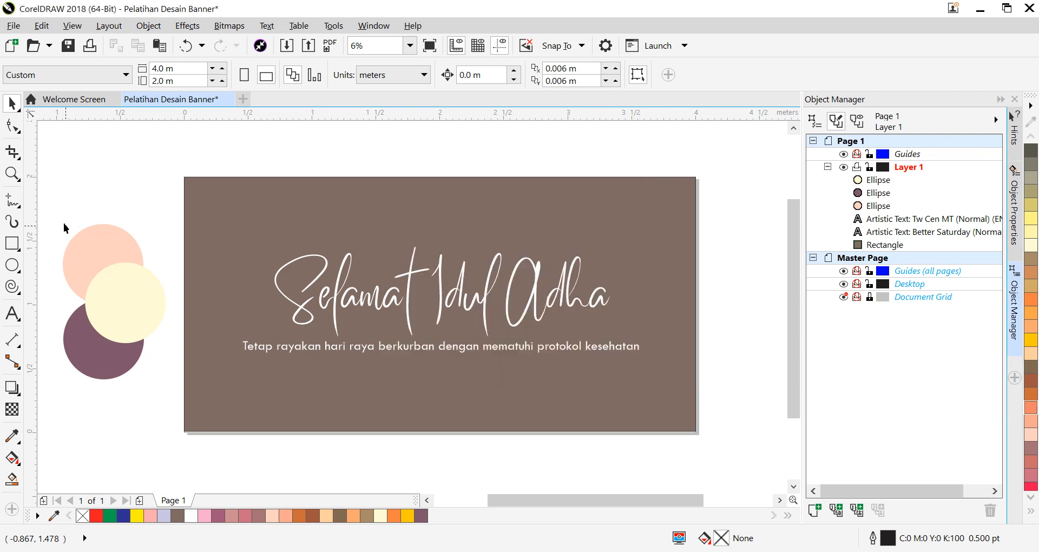
Group the three overlapping circles into one object
left_click_drag(52, 195, 173, 444)
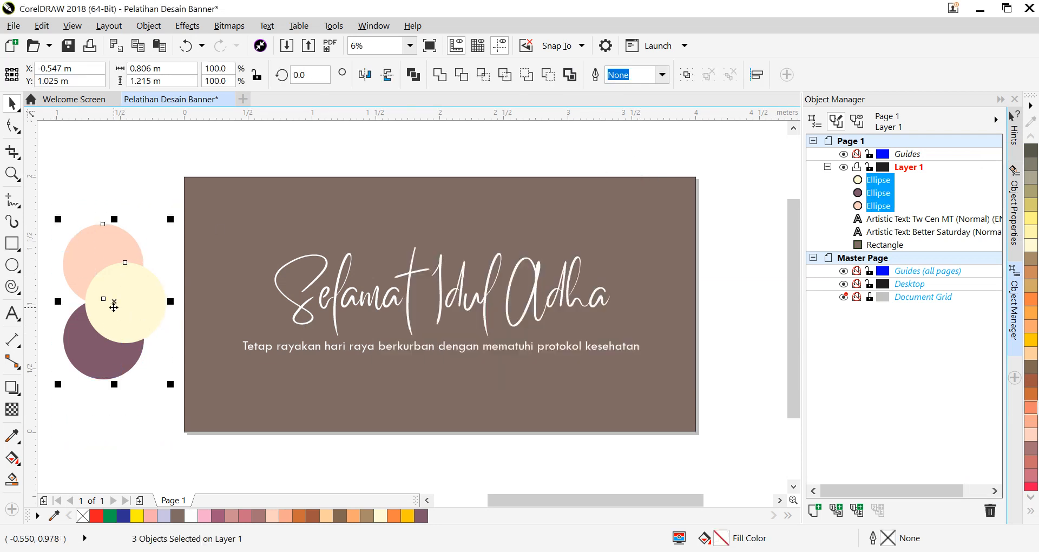
right_click(114, 306)
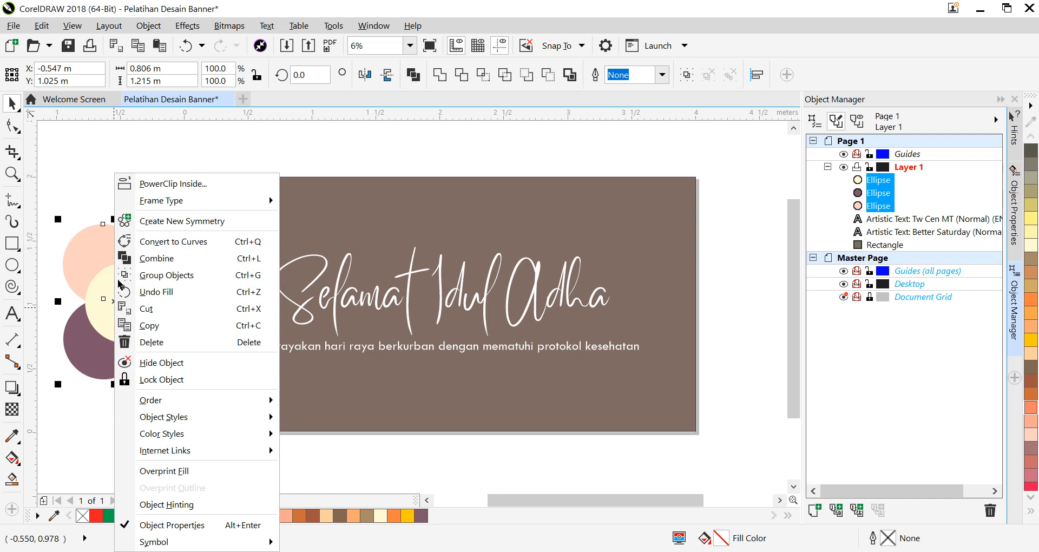
left_click(163, 278)
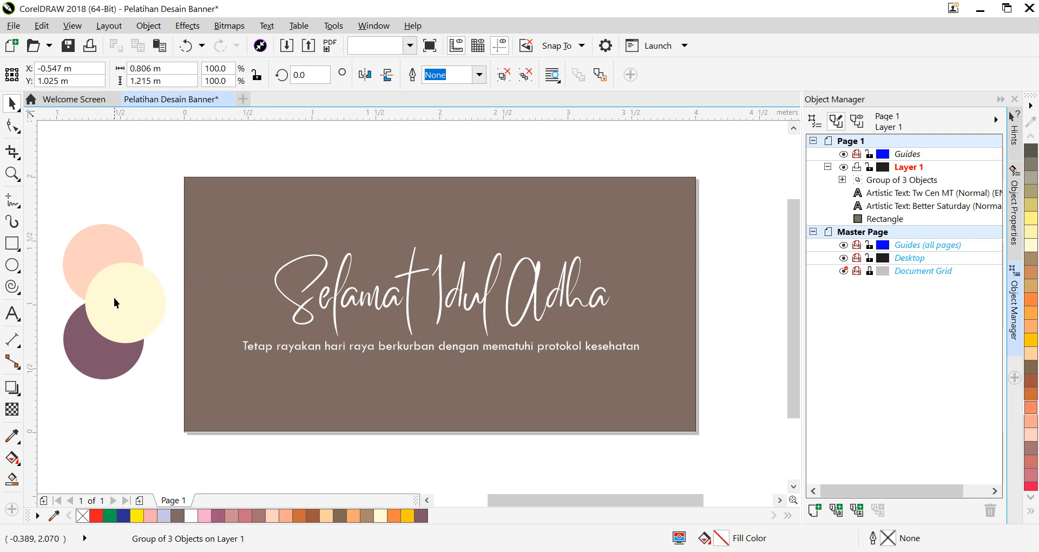
Move the circle group onto the upper-left corner of the banner so that it overlaps the banner's edges
left_click_drag(115, 300, 206, 226)
left_click(79, 265)
left_click(226, 220)
left_click(224, 233)
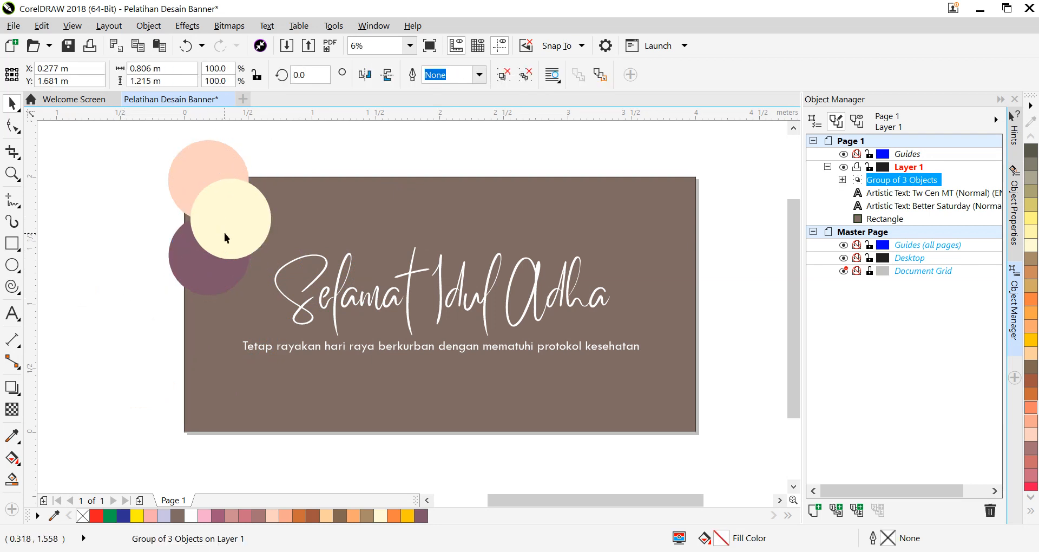
left_click(221, 237)
left_click(142, 220)
left_click(214, 213)
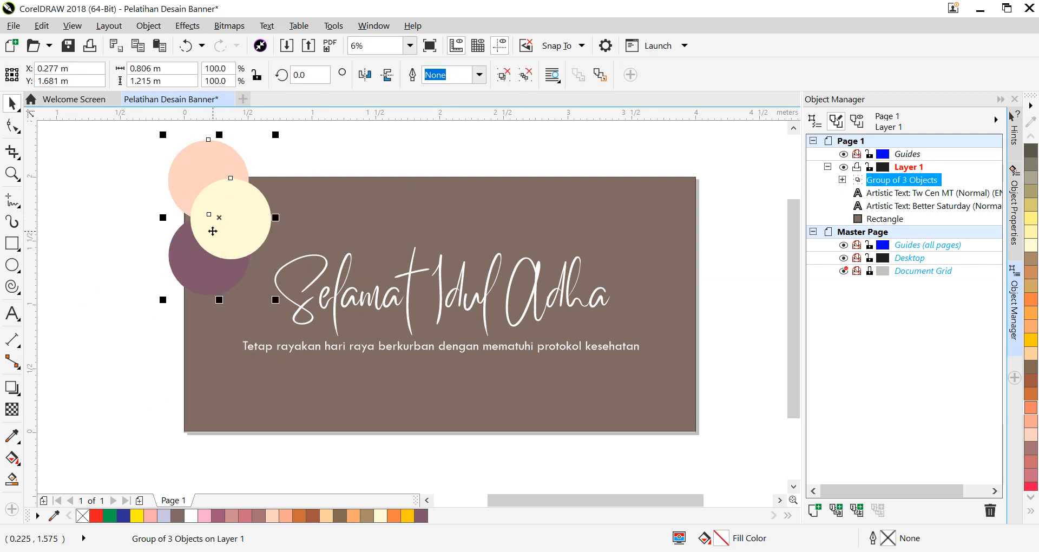
left_click_drag(214, 214, 215, 228)
left_click(99, 253)
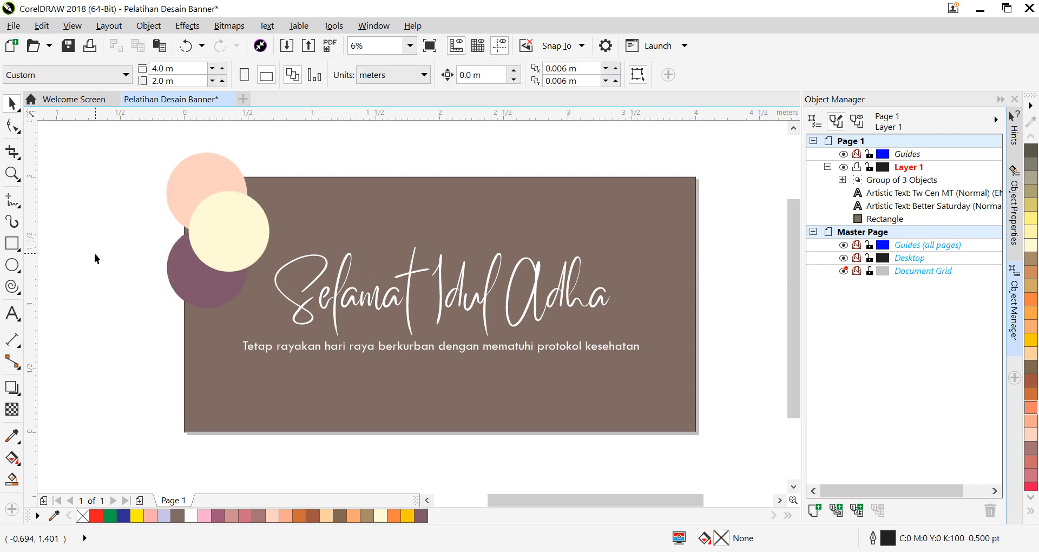
Fine-tune the circle group's position at the banner's upper-left corner to about X 0.225 m, Y 1.64 m
left_click_drag(204, 248, 199, 246)
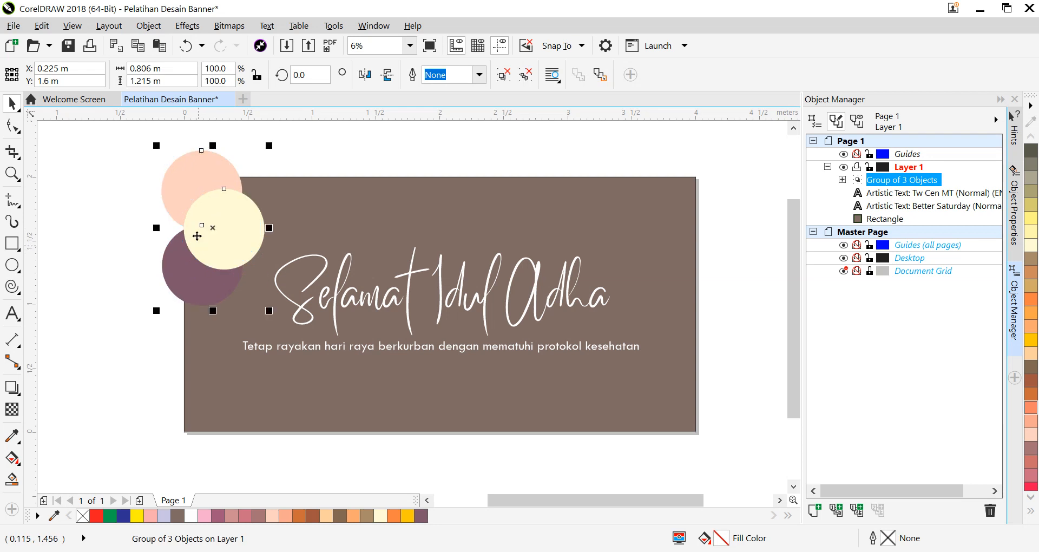
left_click(82, 190)
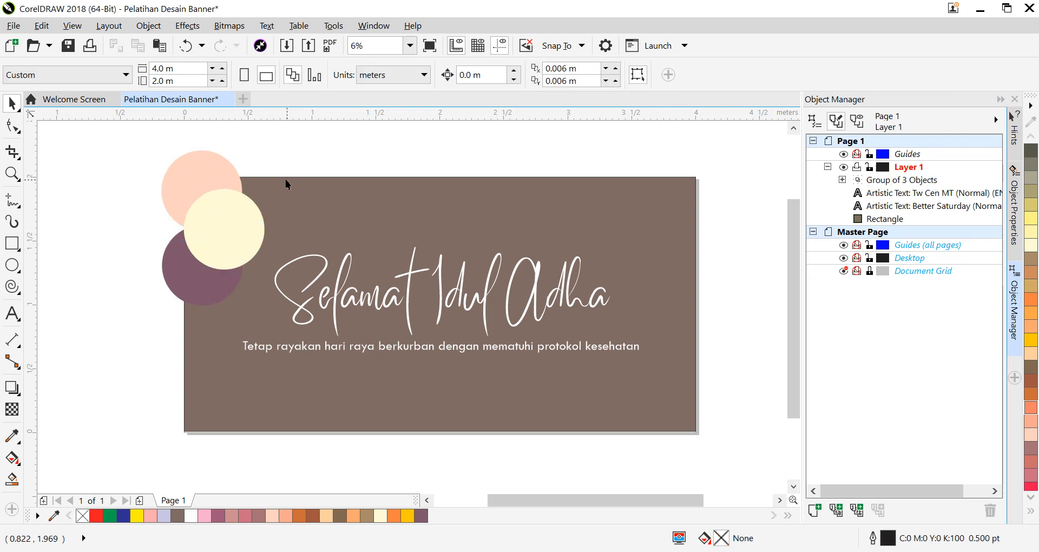
left_click(208, 235)
left_click_drag(208, 235, 210, 232)
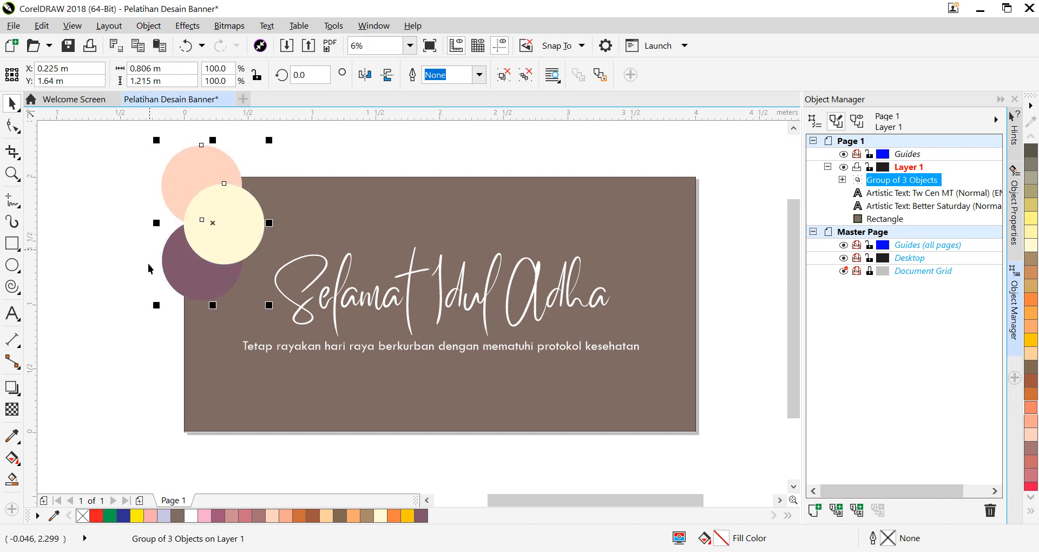
left_click(65, 345)
left_click(216, 208)
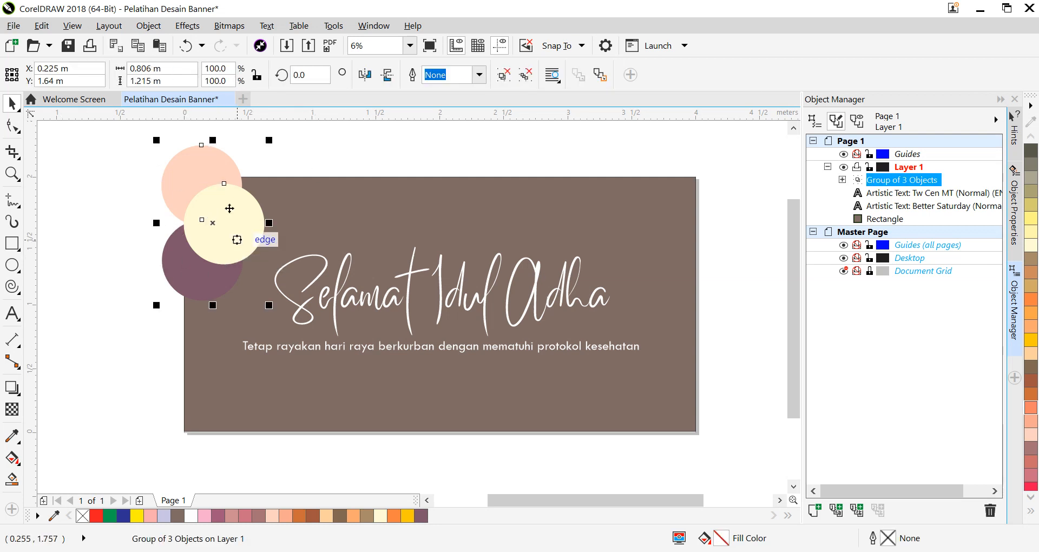
PowerClip the circle group inside the brown background rectangle
left_click(440, 228)
left_click(422, 167)
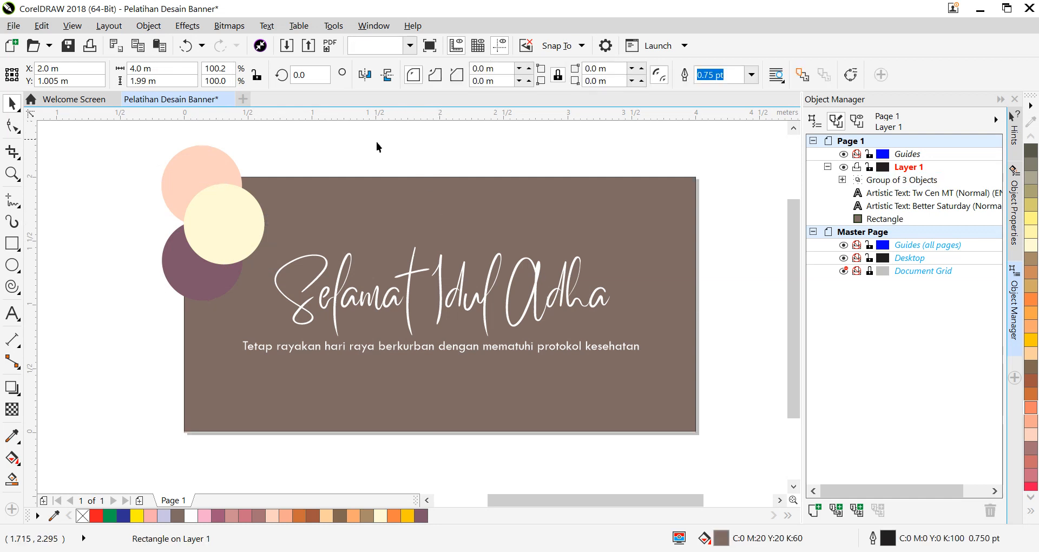
left_click(224, 224)
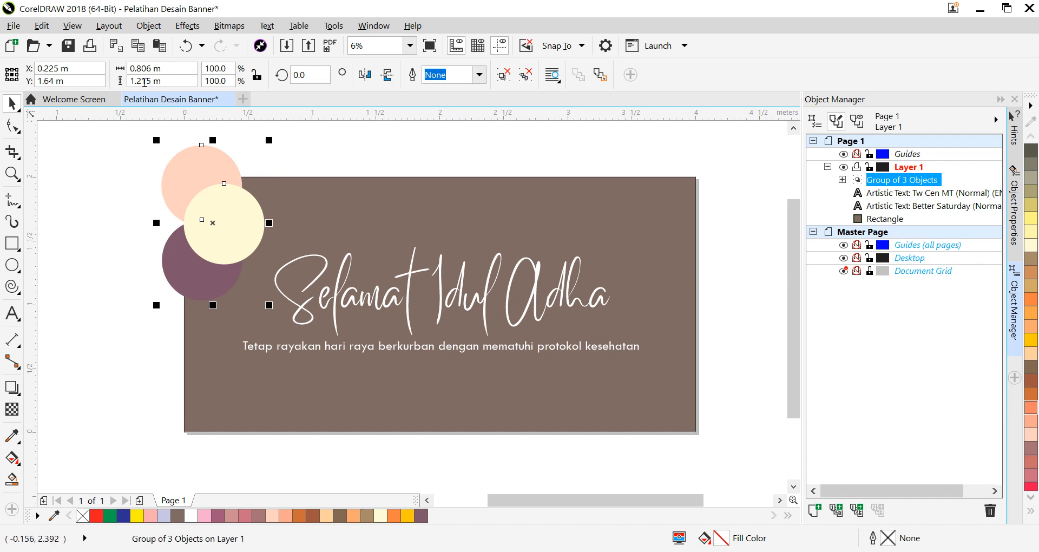
left_click(149, 26)
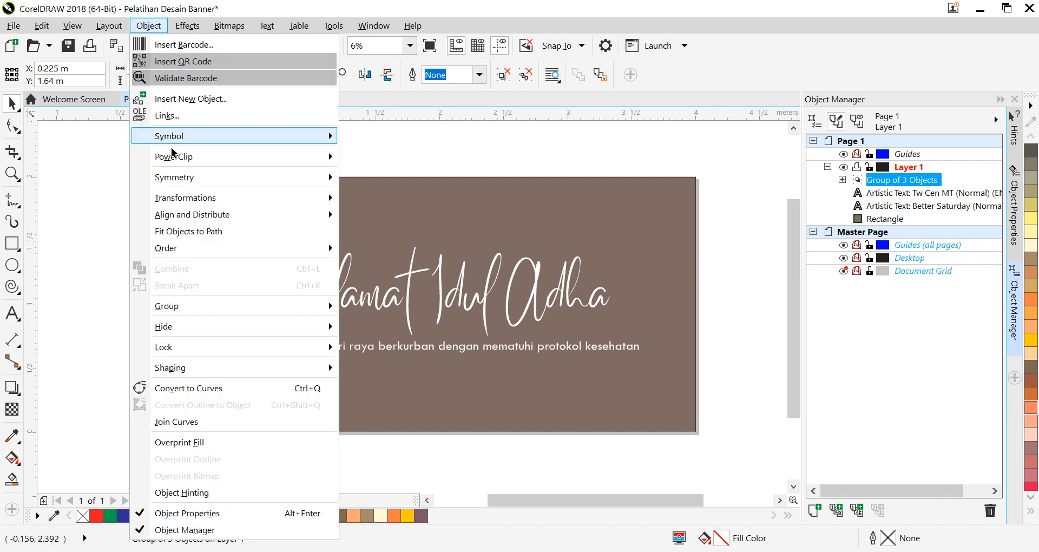
mouse_move(174, 158)
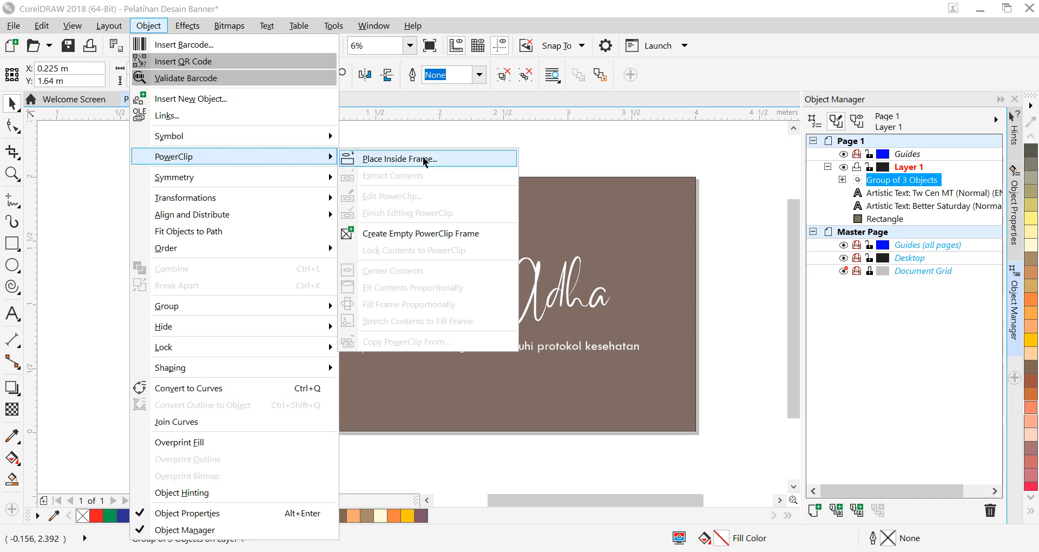
left_click(400, 159)
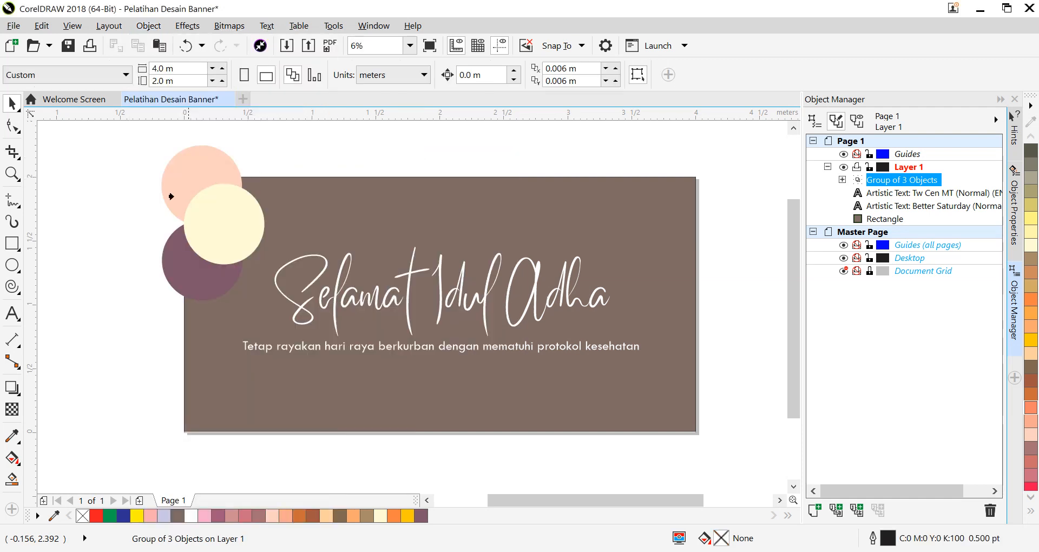
left_click(403, 203)
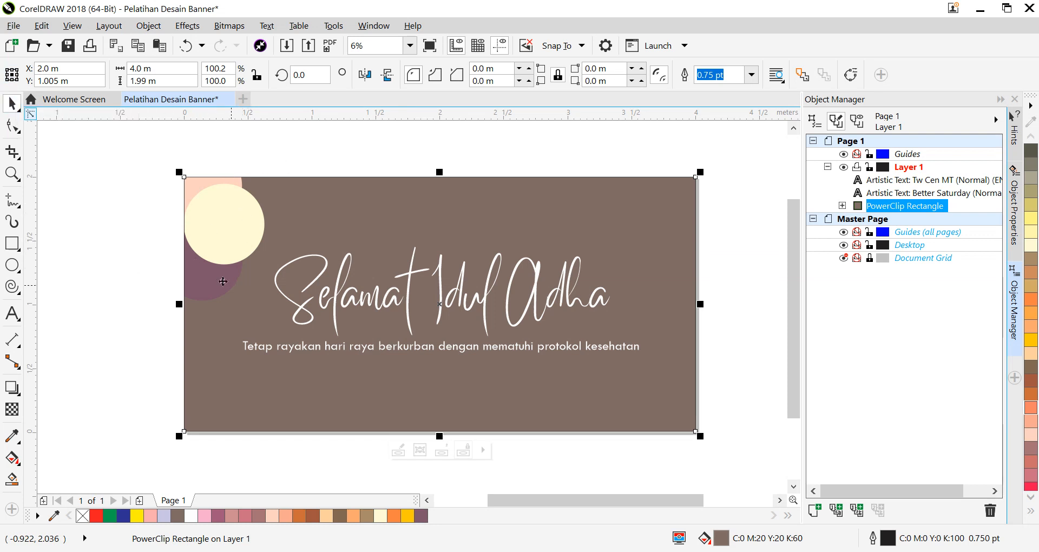
Edit the PowerClip contents, moving the circle group down to about X 0.254 m, Y 1.45 m, and finish editing
double_click(222, 234)
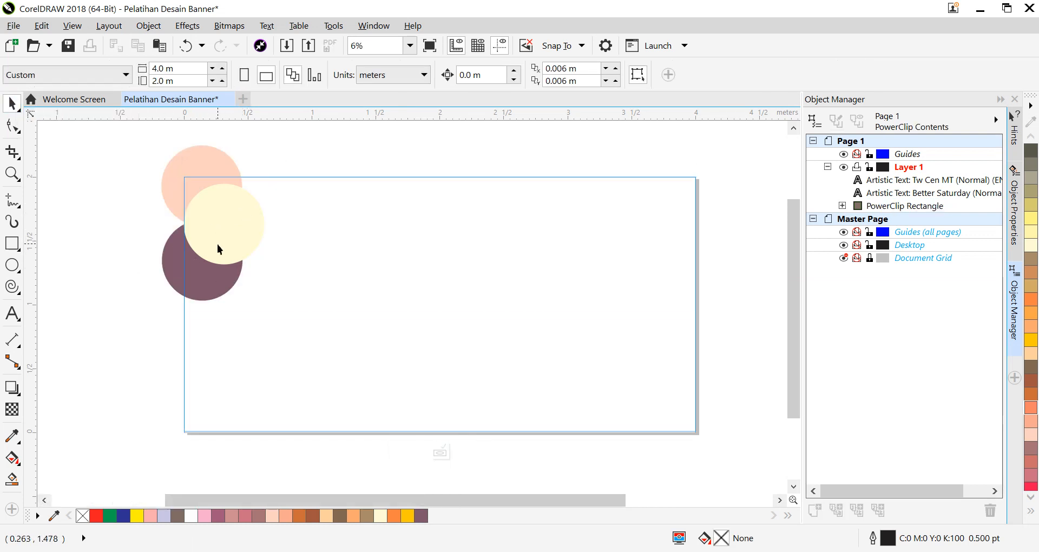
left_click(215, 241)
left_click_drag(213, 231, 217, 255)
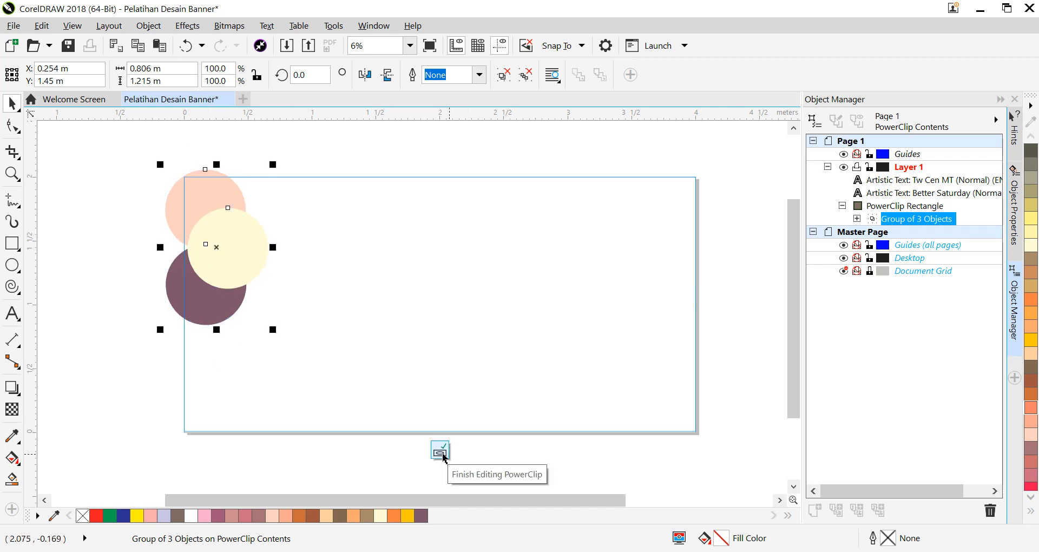
left_click(441, 457)
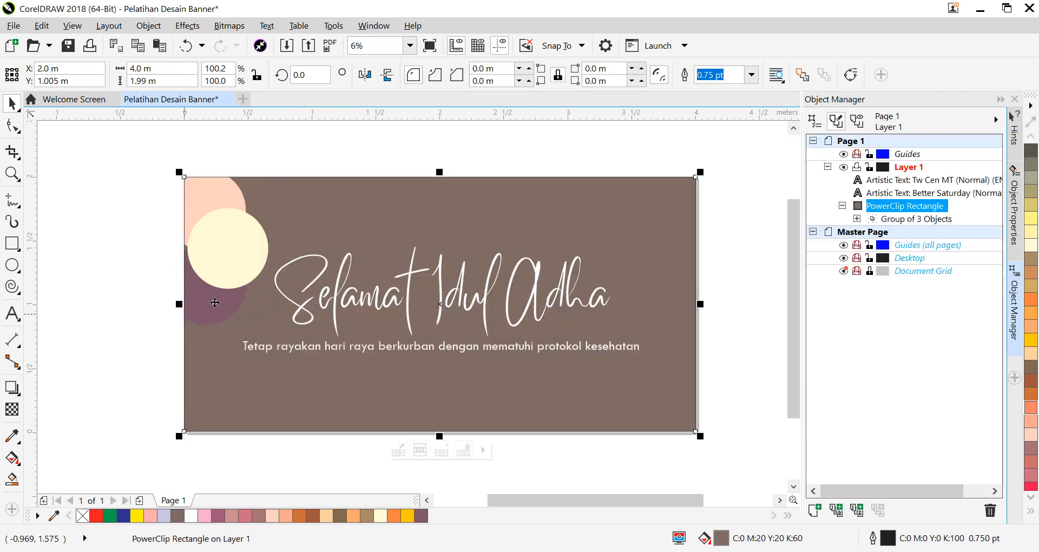
Duplicate the circle group inside the PowerClip and place the copy in the banner's lower-right area at about X 3.43 m, Y 0.6 m
left_click(214, 241, "ctrl")
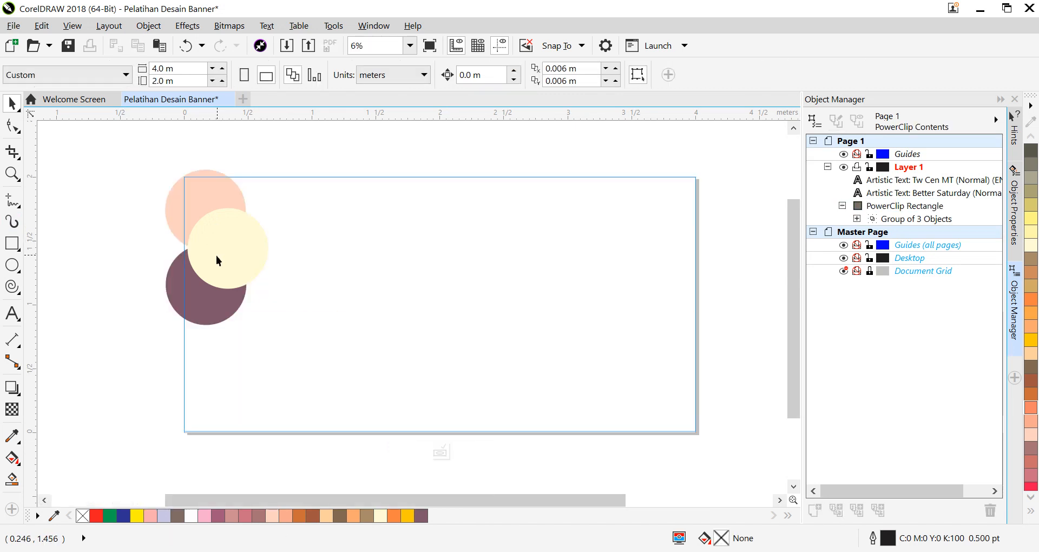
left_click(217, 254)
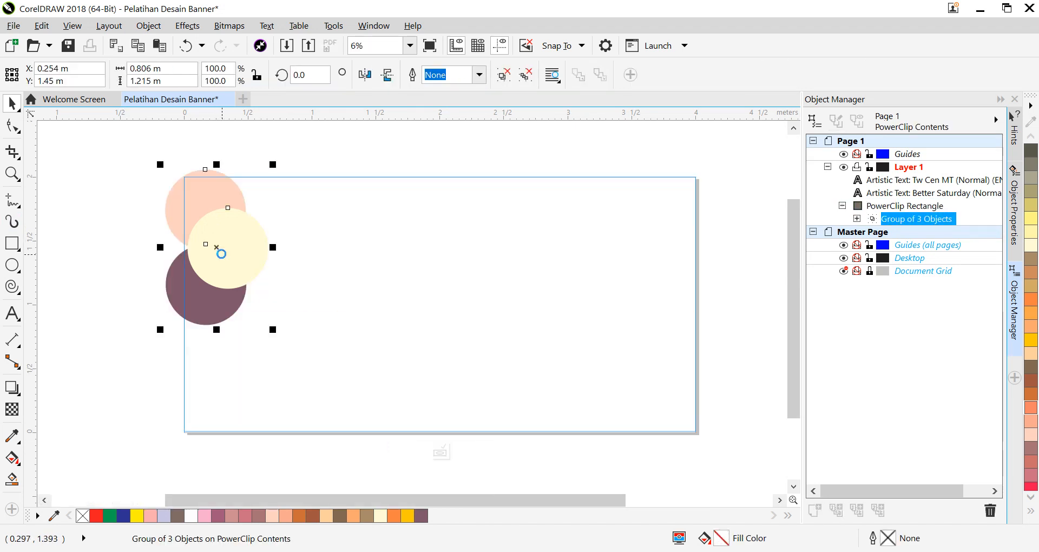
key("ctrl+c")
key("ctrl+v")
left_click_drag(220, 250, 479, 305)
left_click_drag(479, 305, 617, 355)
left_click(622, 357)
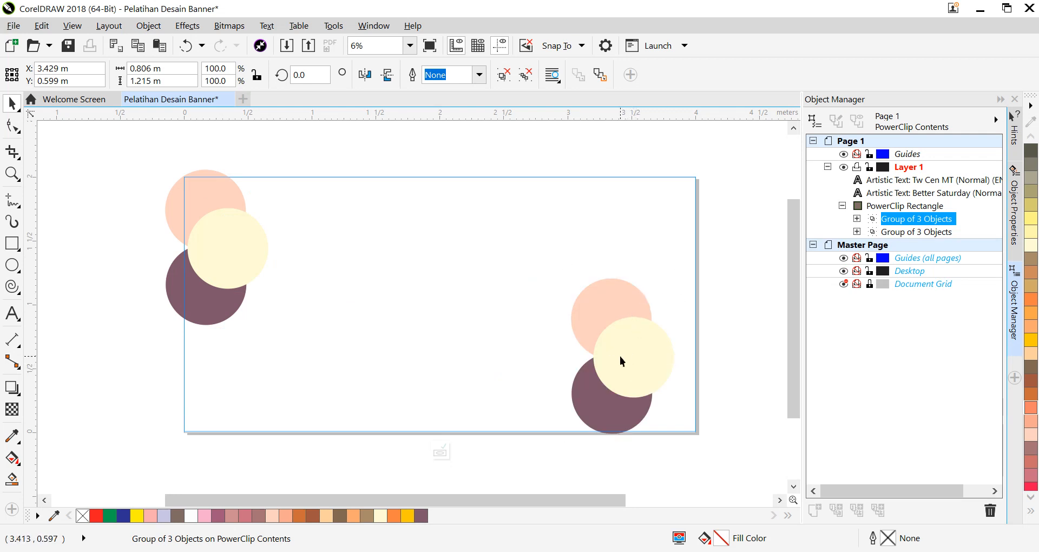
Rotate the copied circle group to about 183°, move it over the banner's right edge at about X 3.77 m, Y 0.464 m, and finish PowerClip editing
left_click_drag(679, 269, 561, 452)
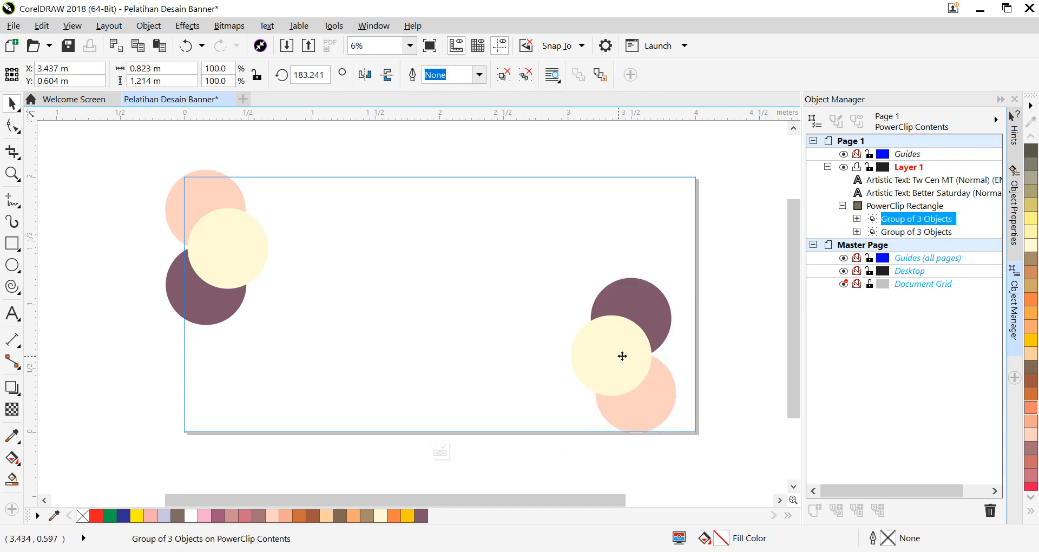
left_click_drag(624, 358, 664, 375)
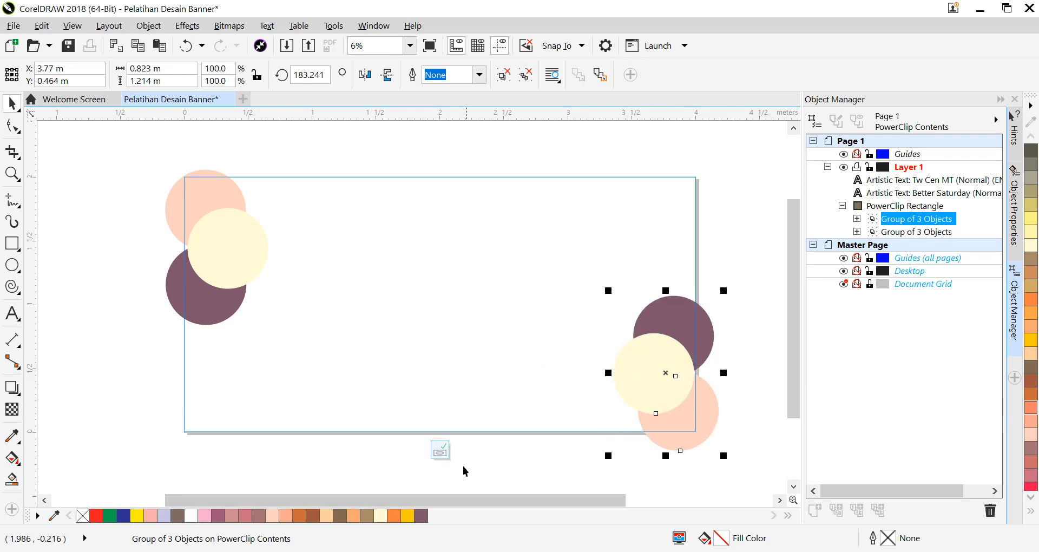
left_click(442, 452)
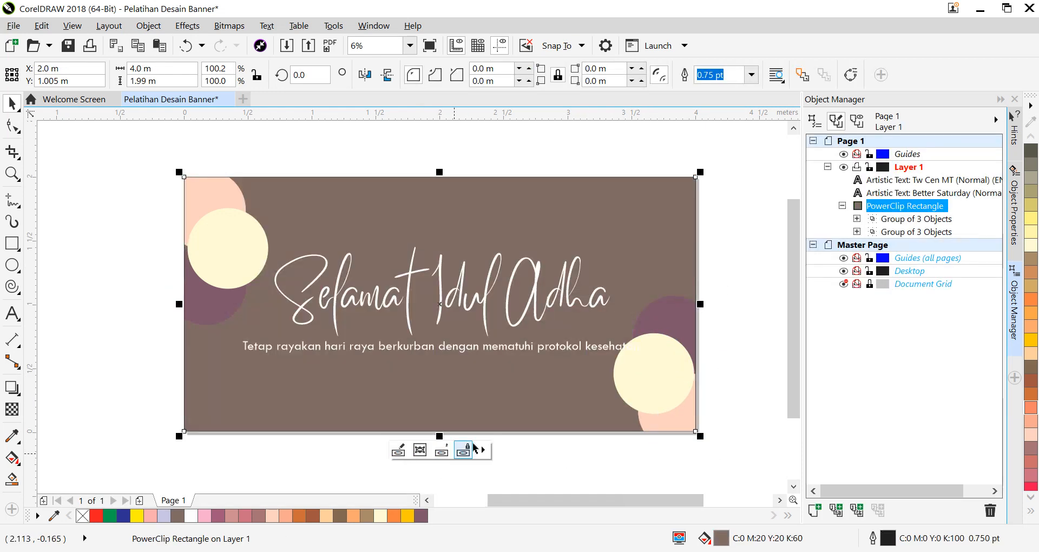
Nudge the slogan text slightly up and to the left beneath "Selamat Idul Adha"
mouse_move(478, 348)
left_mouse_down()
mouse_move(452, 340)
mouse_move(466, 340)
left_mouse_up()
Reopen the PowerClip contents, lower the copied circle group to about Y 0.294 m, and rotate it to about 153°
left_click(666, 390)
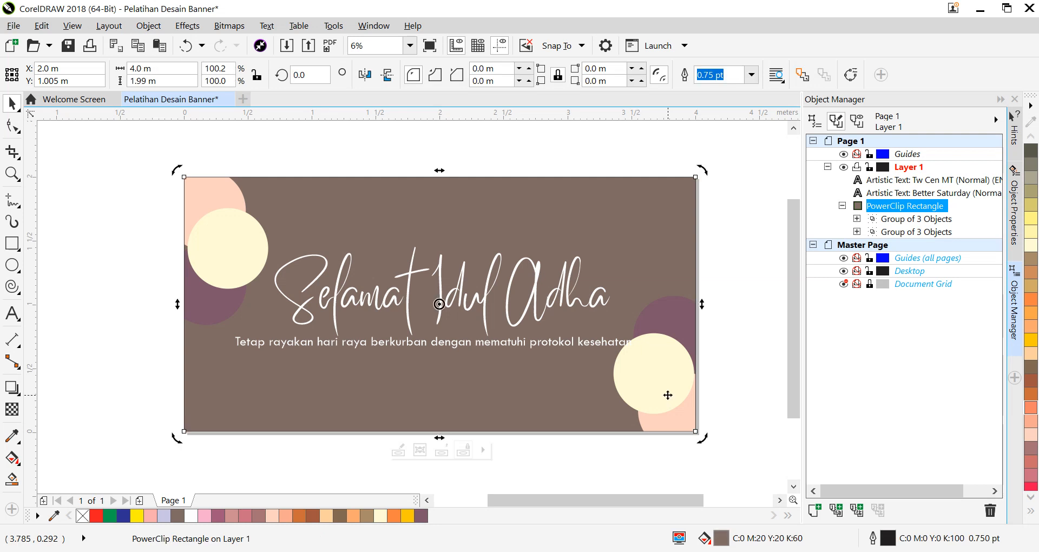
left_click(666, 390, "ctrl")
left_click(666, 385)
left_click_drag(666, 400, 666, 421)
left_click(666, 400)
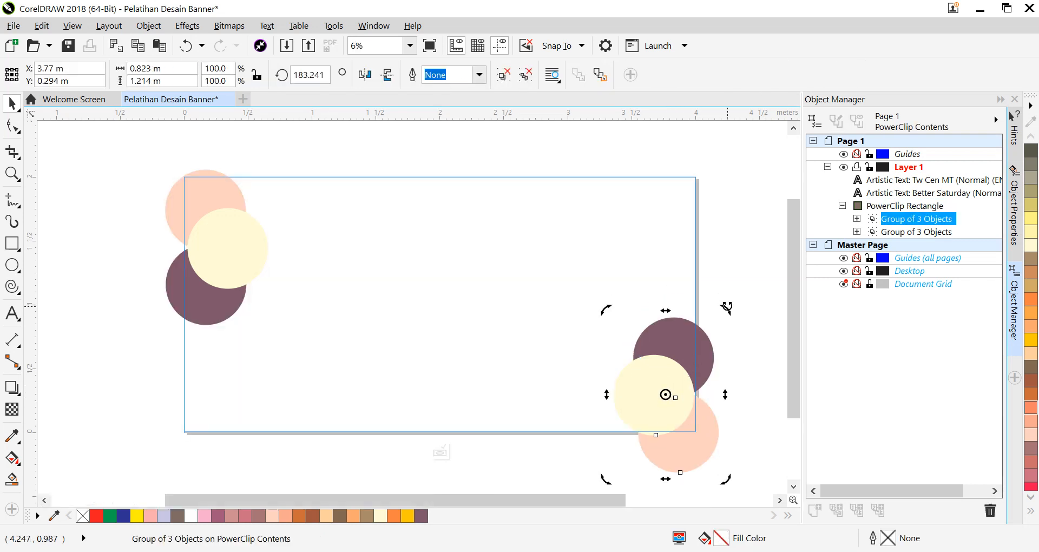
left_click_drag(726, 308, 746, 364)
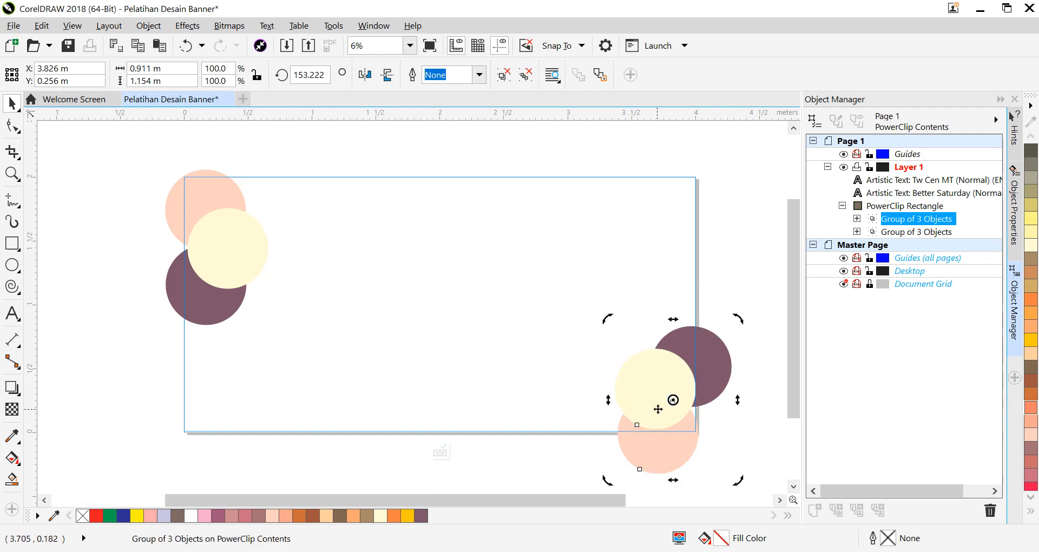
Finish the PowerClip edit, then reopen its contents, shift the upper-left circle group up slightly and rotate it to about 320°
left_click(440, 451)
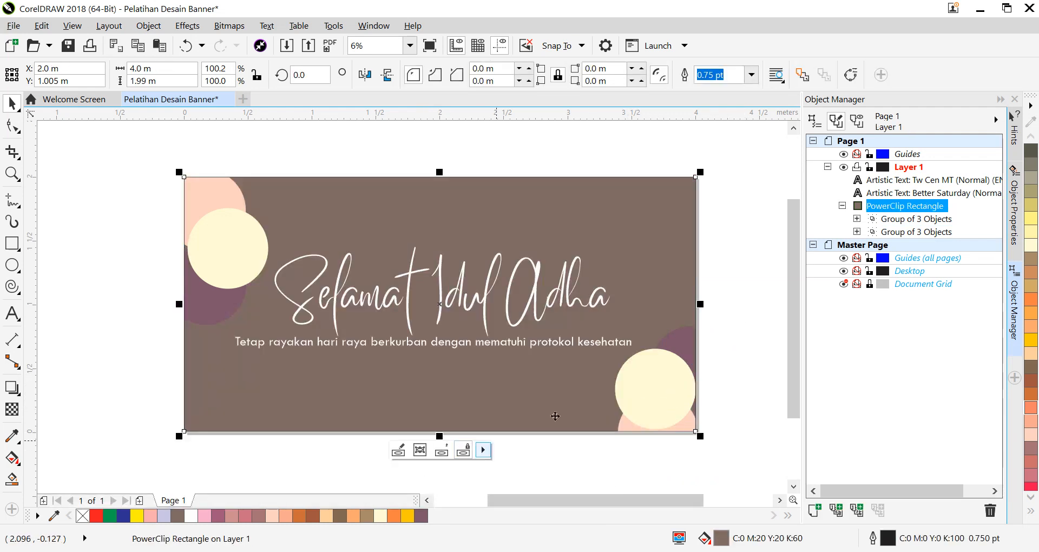
left_click(748, 338)
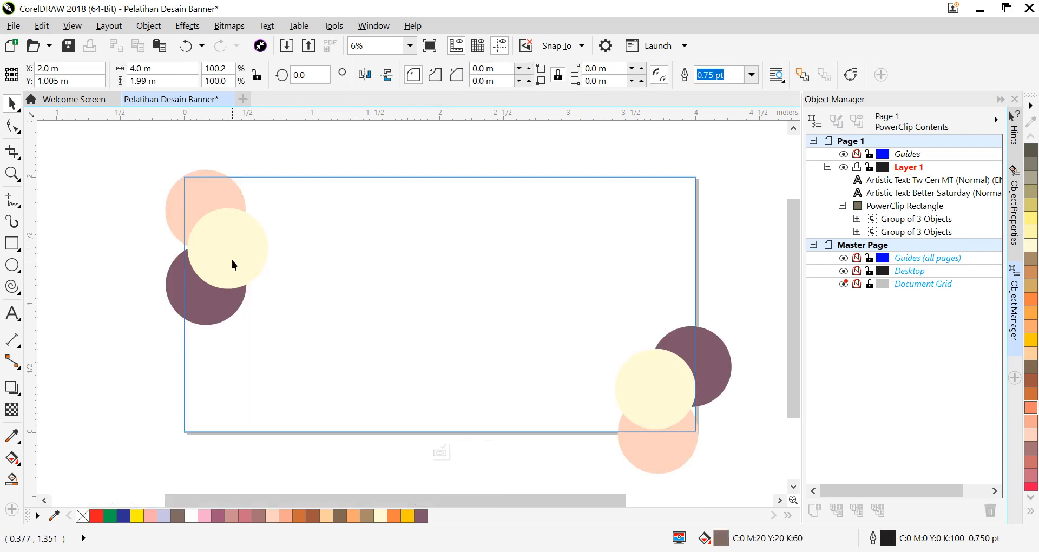
left_click(231, 260, "ctrl")
left_click(226, 239)
left_click_drag(223, 259, 226, 237)
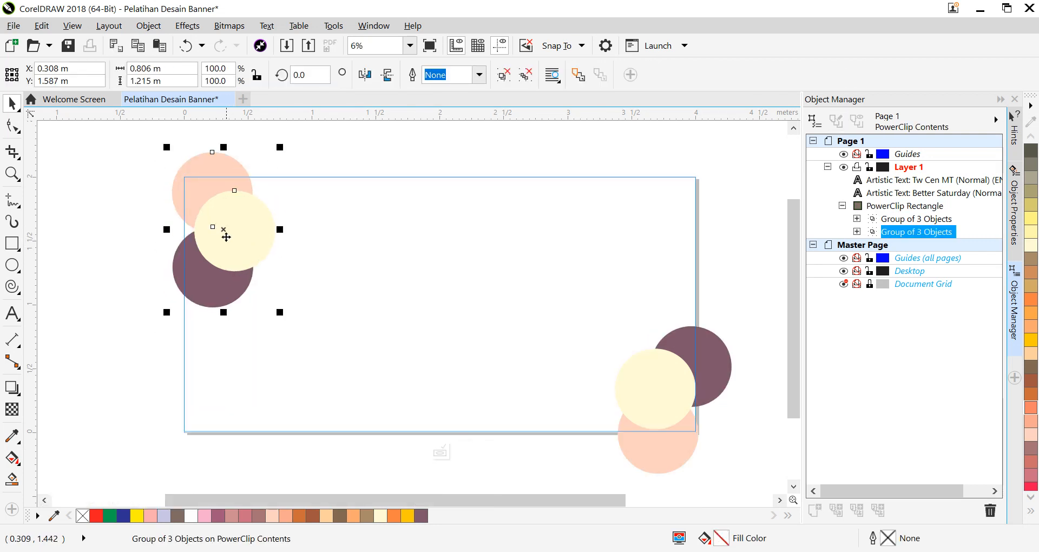
left_click(226, 234)
left_click_drag(283, 142, 335, 197)
left_click(219, 223)
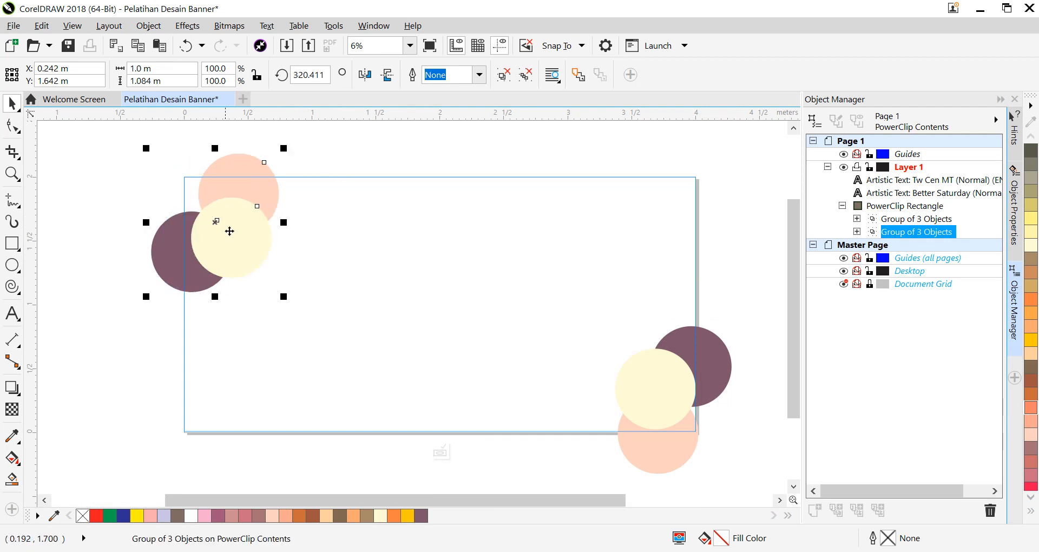
Move the upper-left circle group to about X 0.21 m, Y 1.779 m and finish PowerClip editing
left_click(214, 220)
left_click(217, 226)
left_click(215, 223)
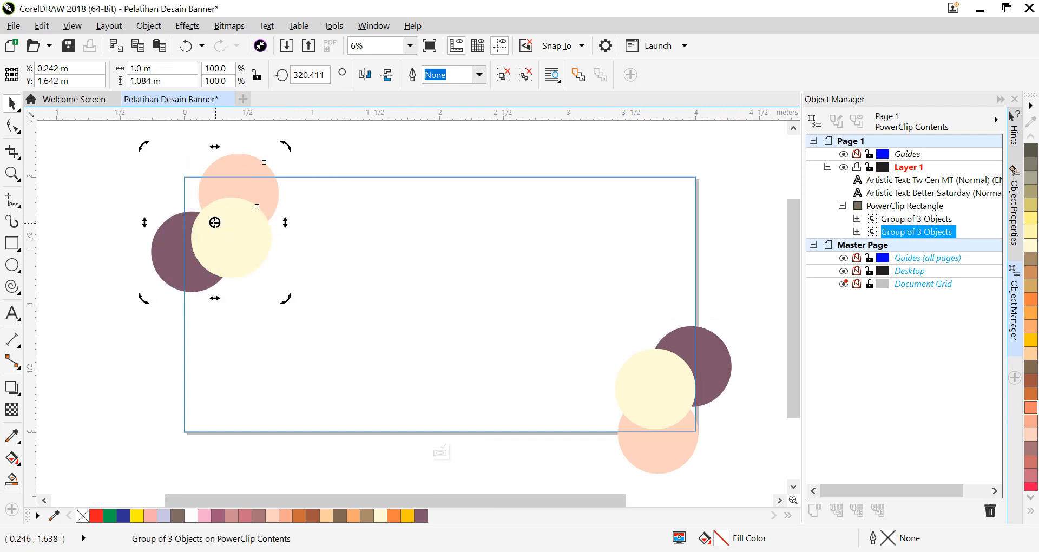
left_click(111, 203)
left_click(209, 229)
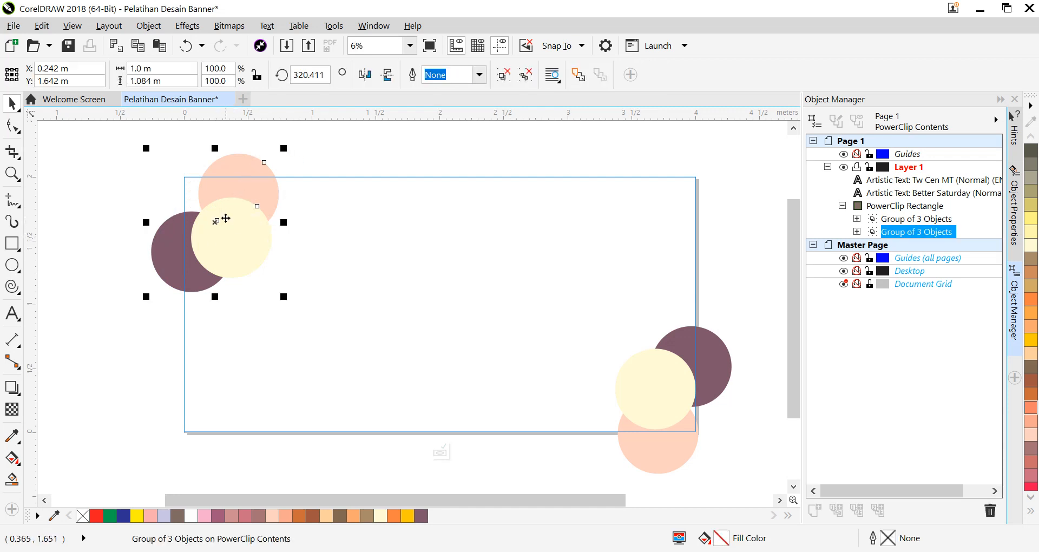
left_click_drag(219, 222, 215, 205)
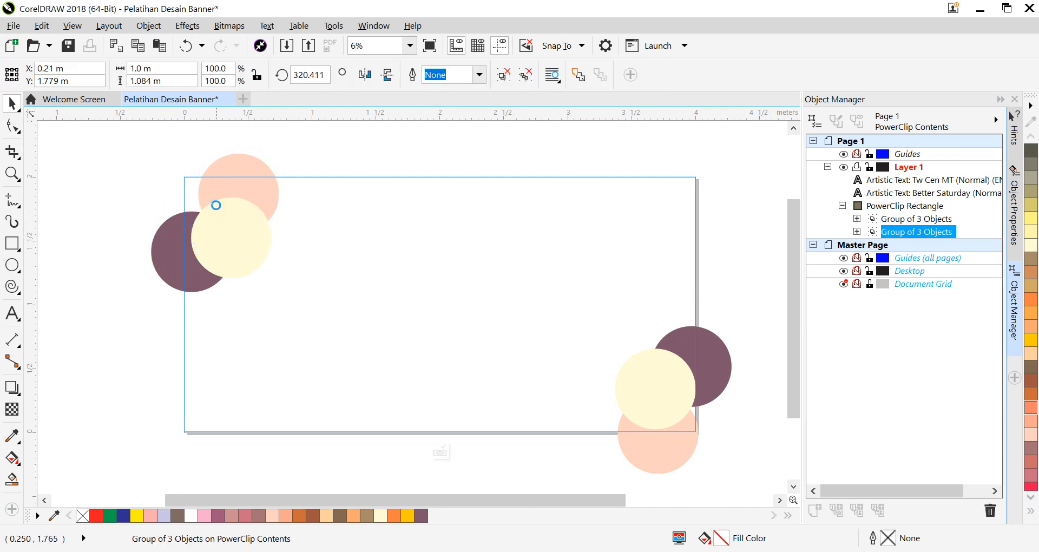
left_click(441, 453)
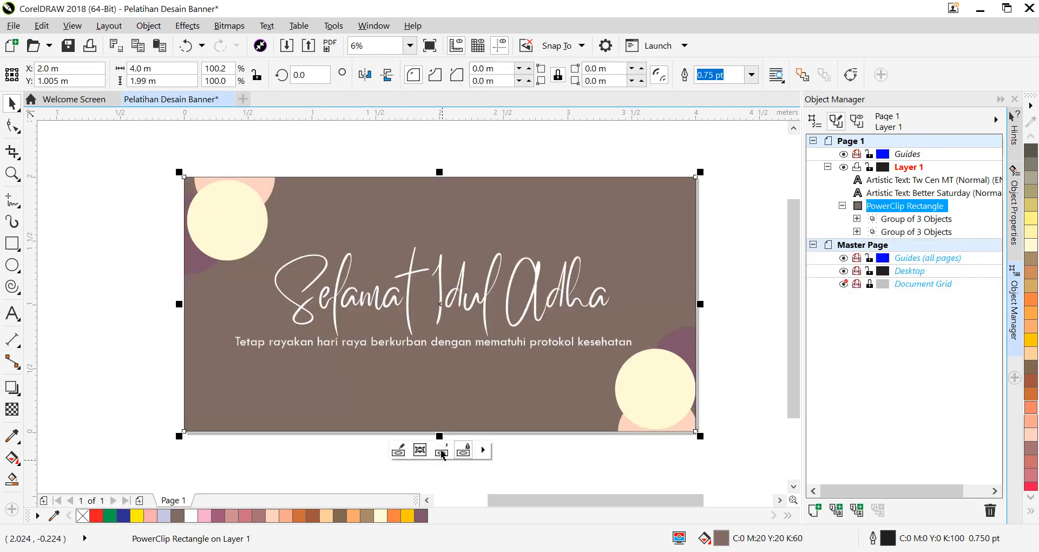
left_click(134, 346)
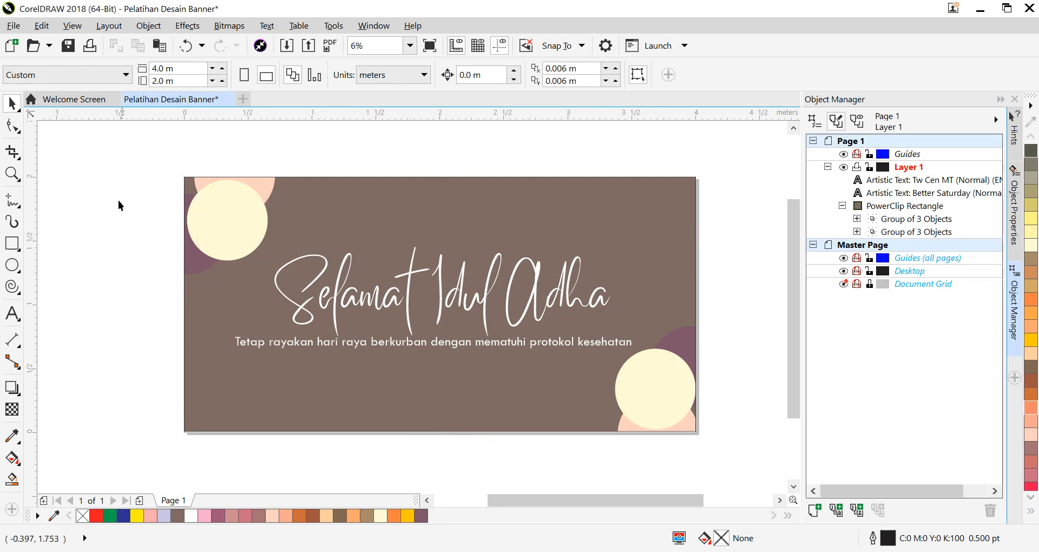
Draw a near-square rectangle about 0.66 m by 0.656 m just outside the banner's left edge
left_click(13, 243)
left_click_drag(84, 301, 169, 386)
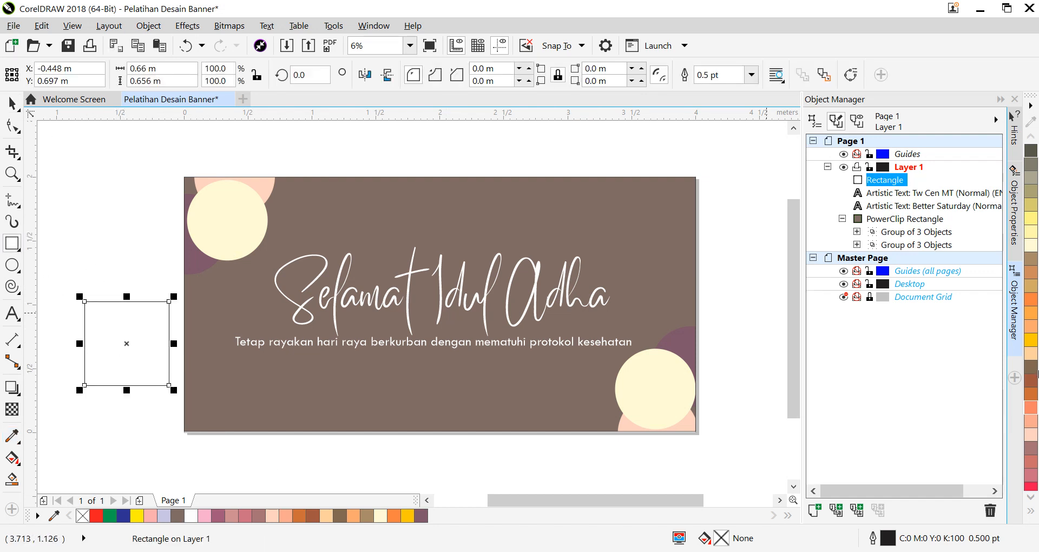
Try brown, orange, peach, yellow, olive-grey and pink palette fills on the new square
left_click(1031, 261)
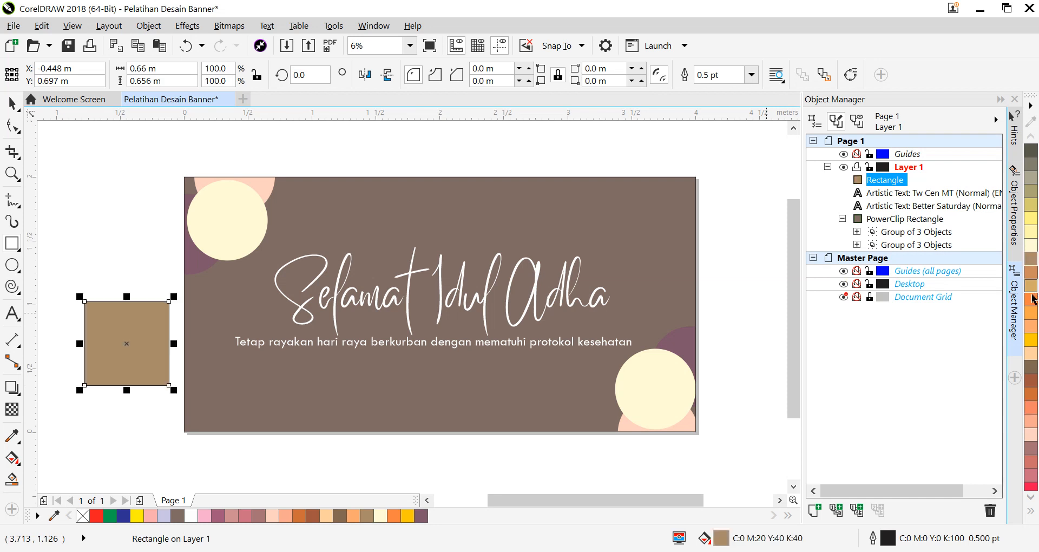
left_click(1031, 352)
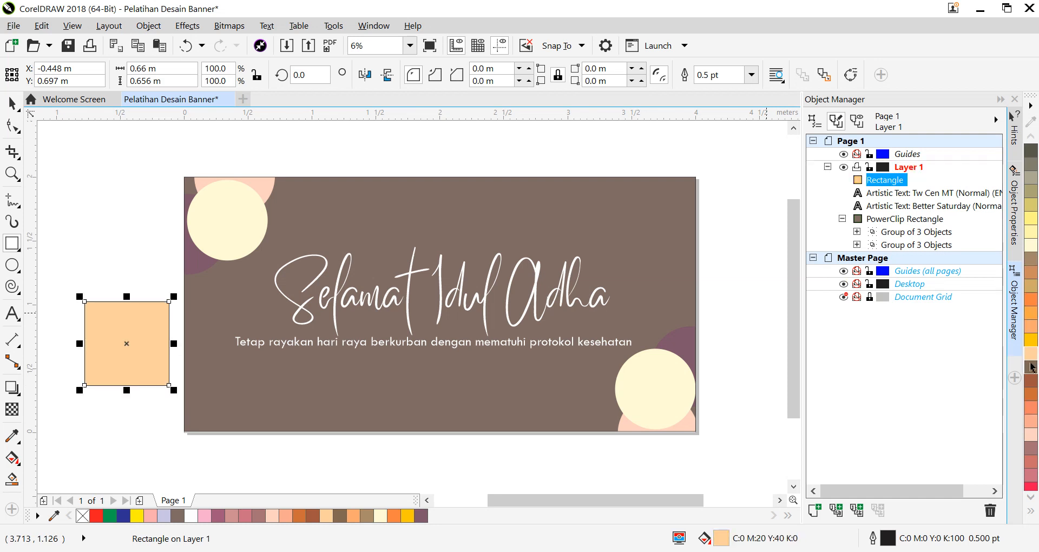
left_click(1030, 380)
left_click(1031, 433)
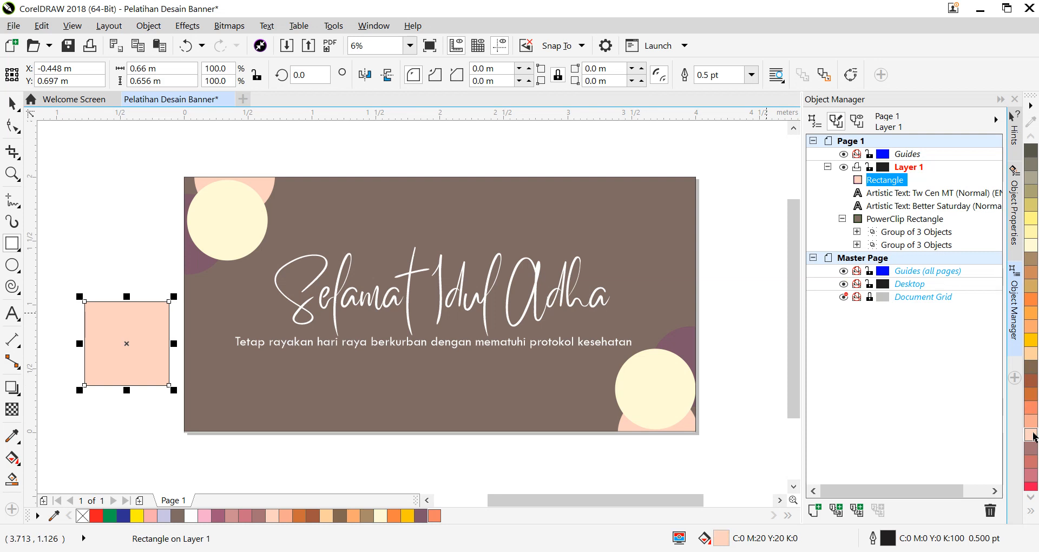
left_click(1031, 407)
left_click(1031, 394)
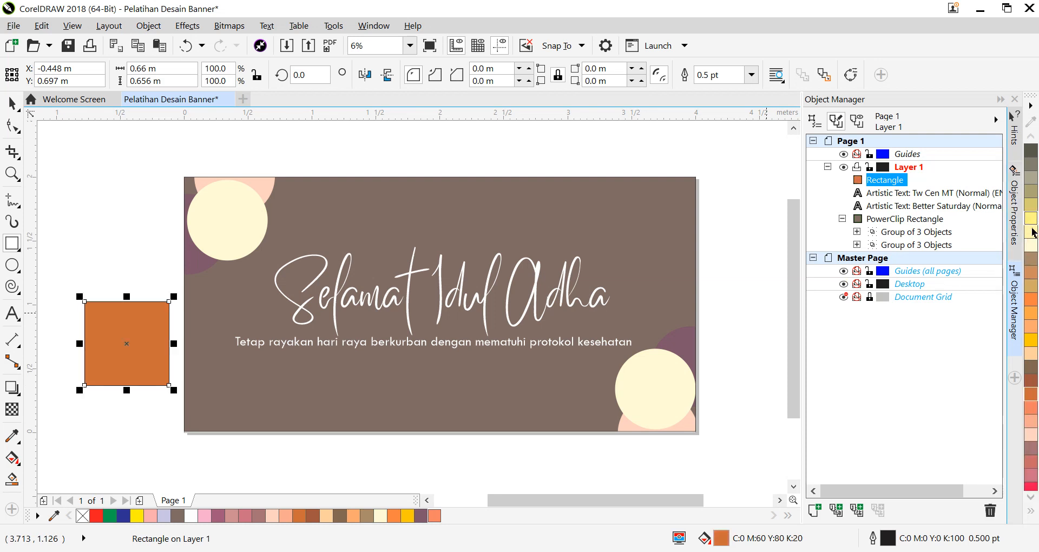
left_click(1034, 245)
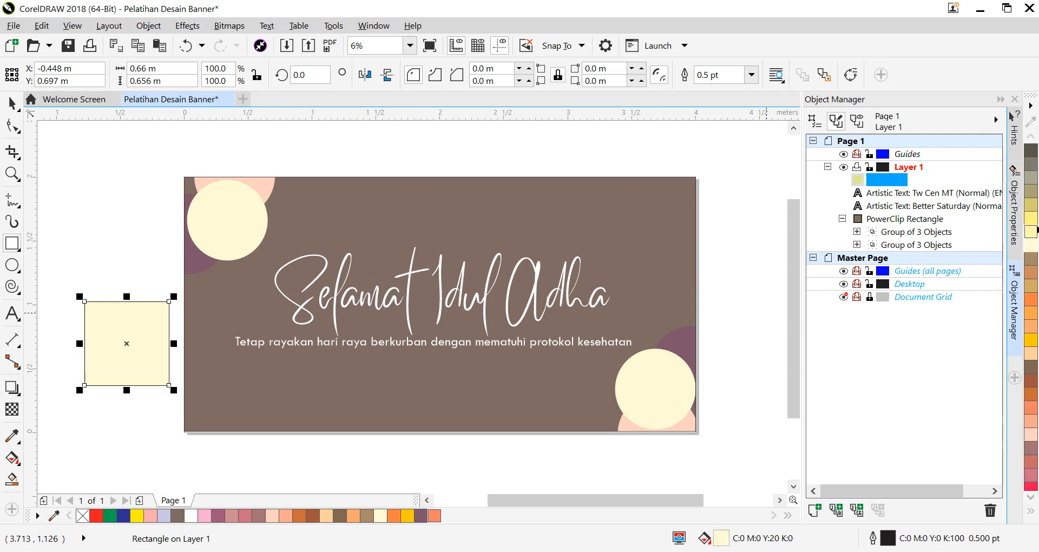
left_click(1035, 233)
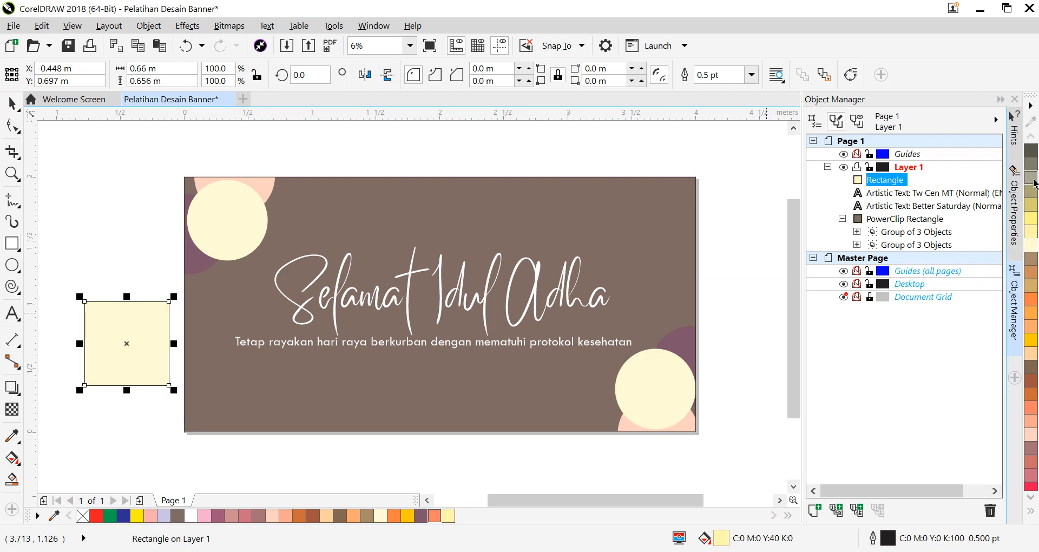
left_click(1031, 179)
left_click(1031, 164)
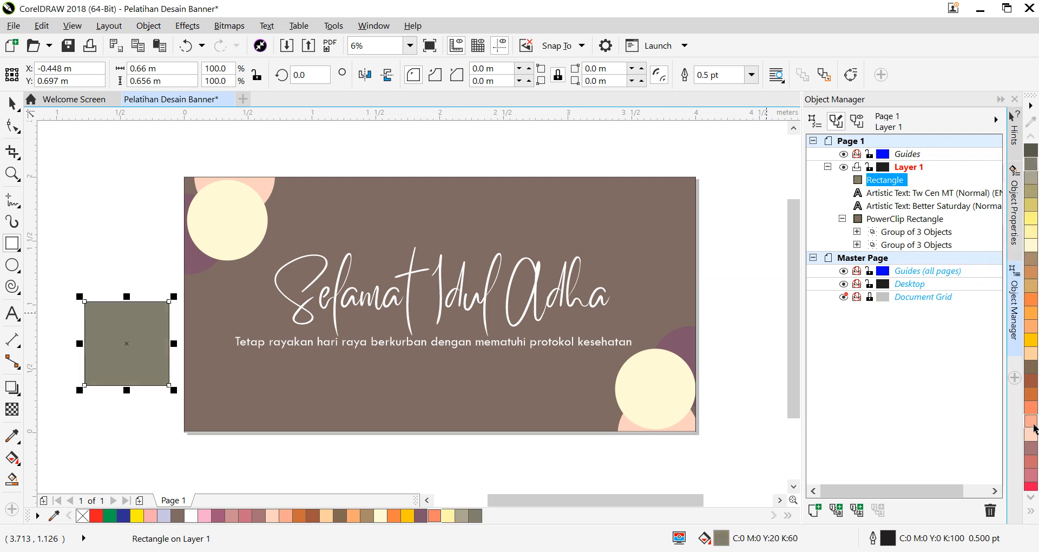
left_click(1034, 400)
left_click(1031, 433)
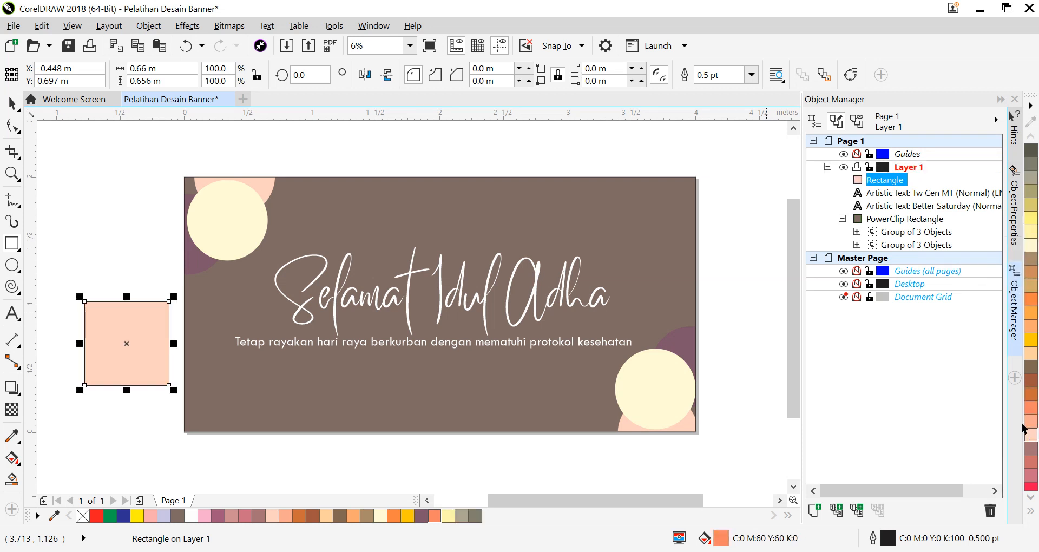
left_click(1032, 475)
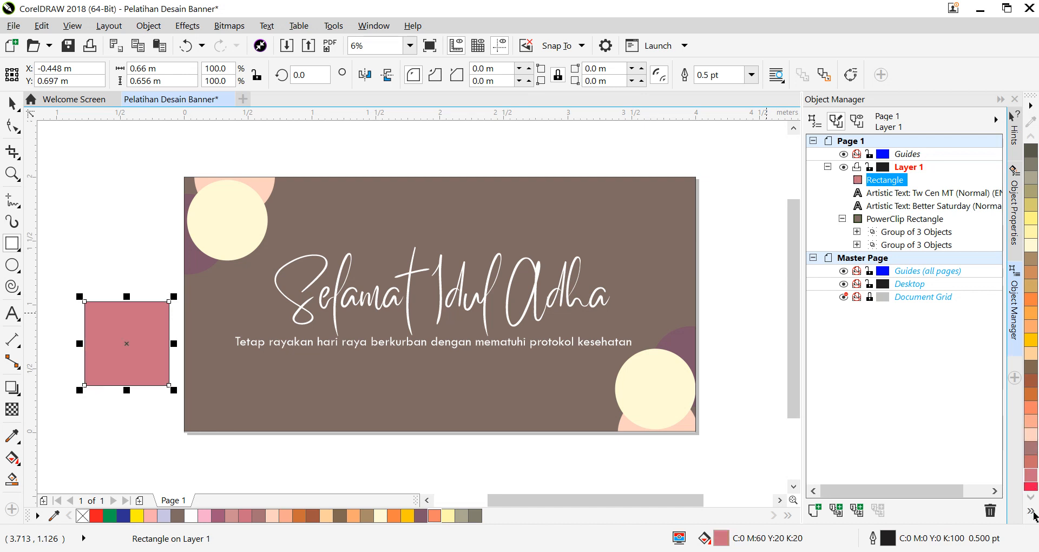
left_click(1031, 510)
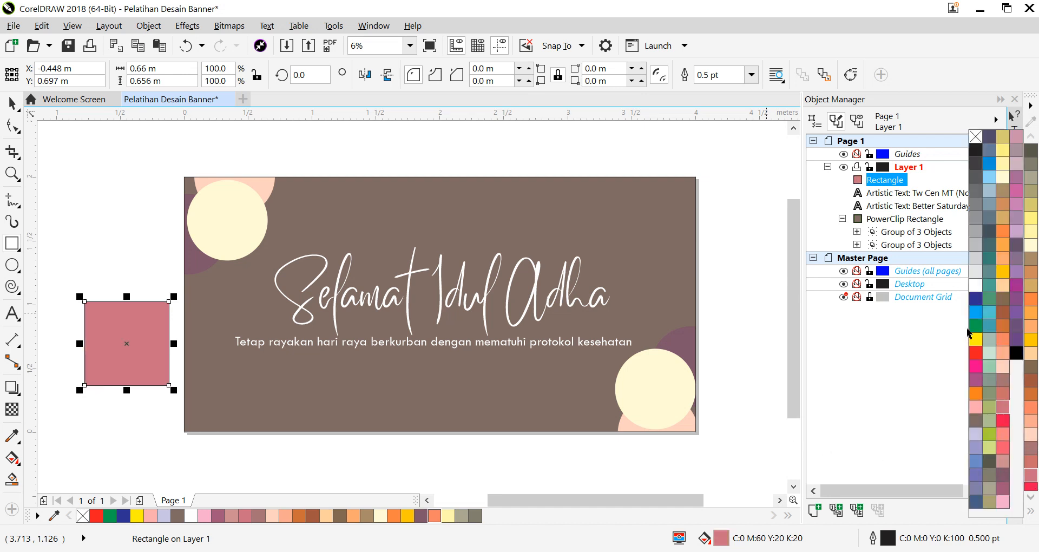
left_click(1001, 325)
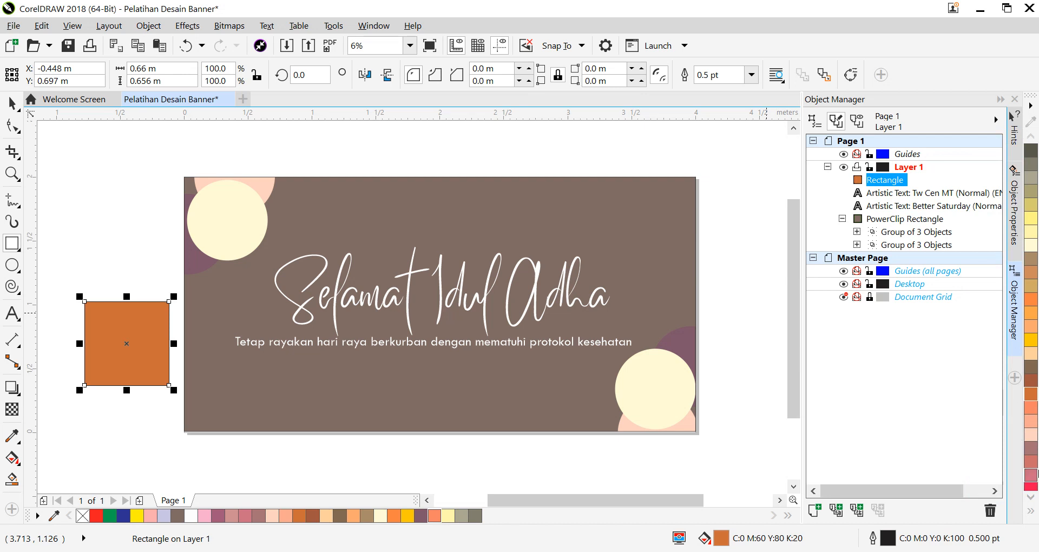
left_click(1031, 512)
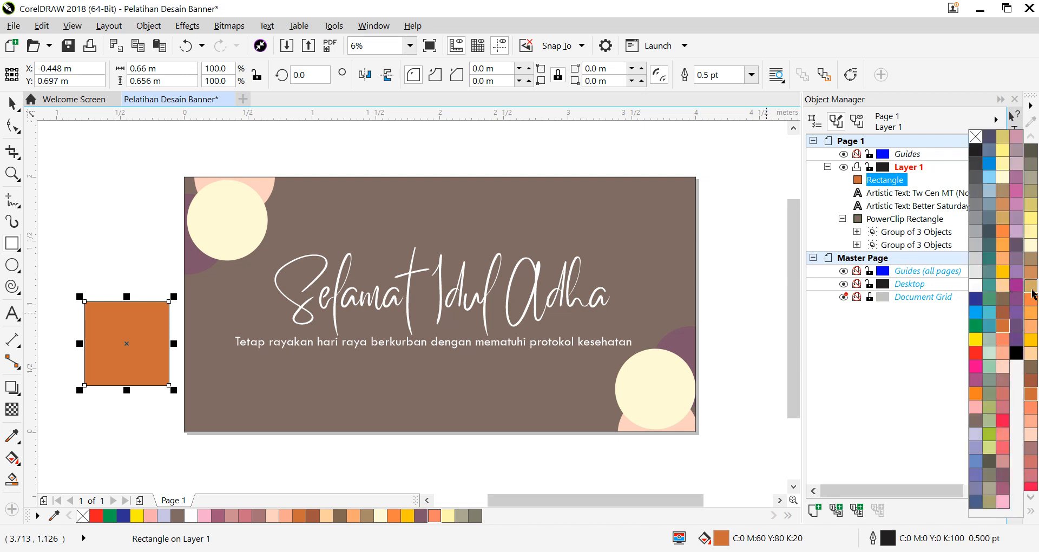
left_click(1034, 265)
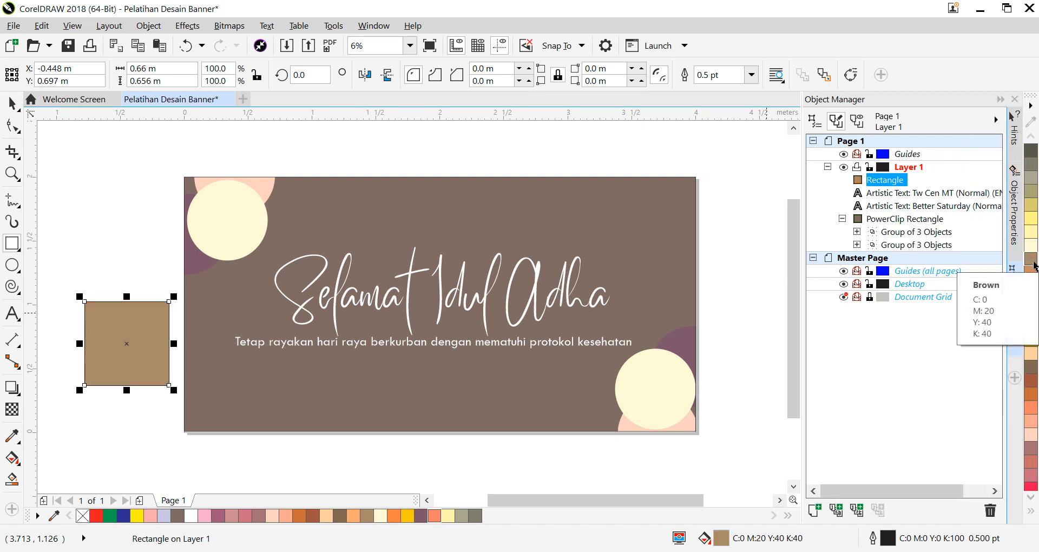
left_click(1034, 254)
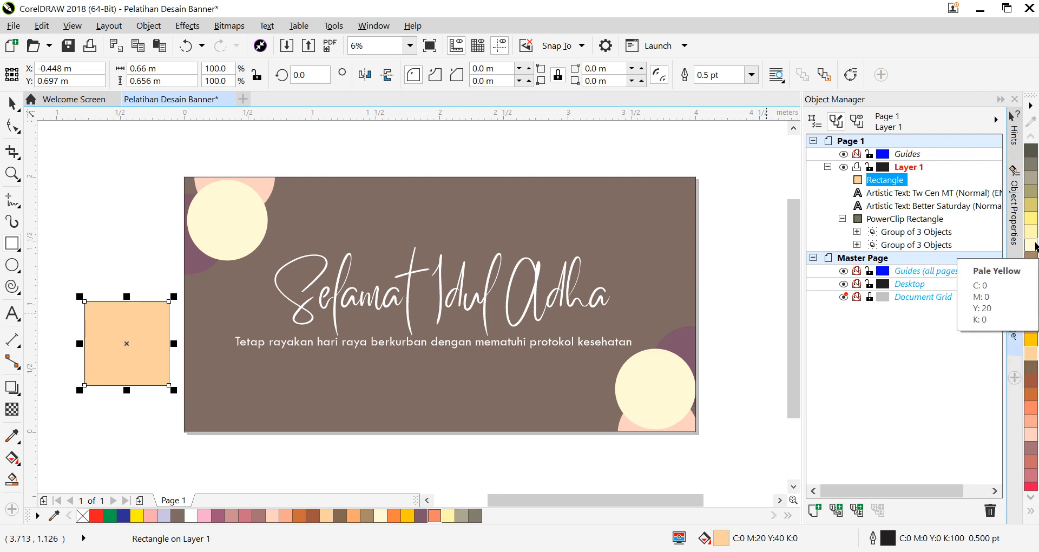
left_click(1035, 233)
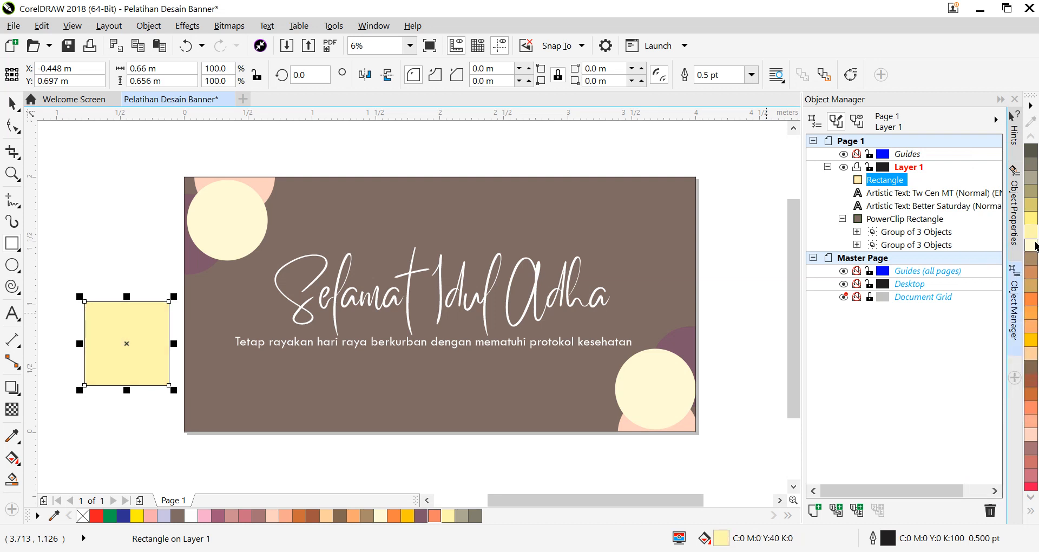
Fill the square with Pale Yellow (C0 M0 Y20 K0) and set its outline width to None
left_click(1035, 246)
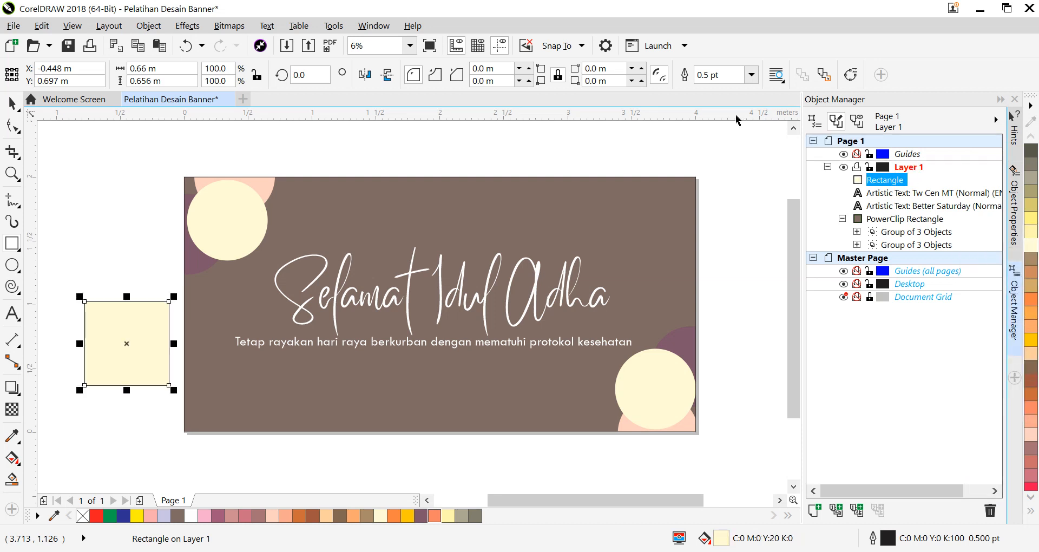
left_click(751, 75)
left_click(709, 85)
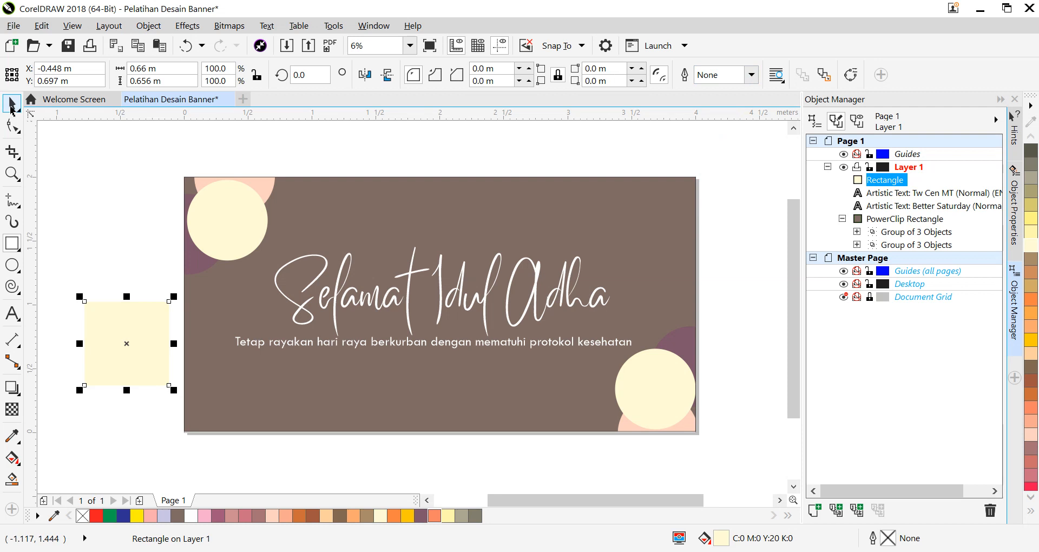
Rotate the square about 44° into a diamond and move it over the banner's lower-left corner at about X 0.183 m, Y 0.098 m
key("space")
left_click(124, 342)
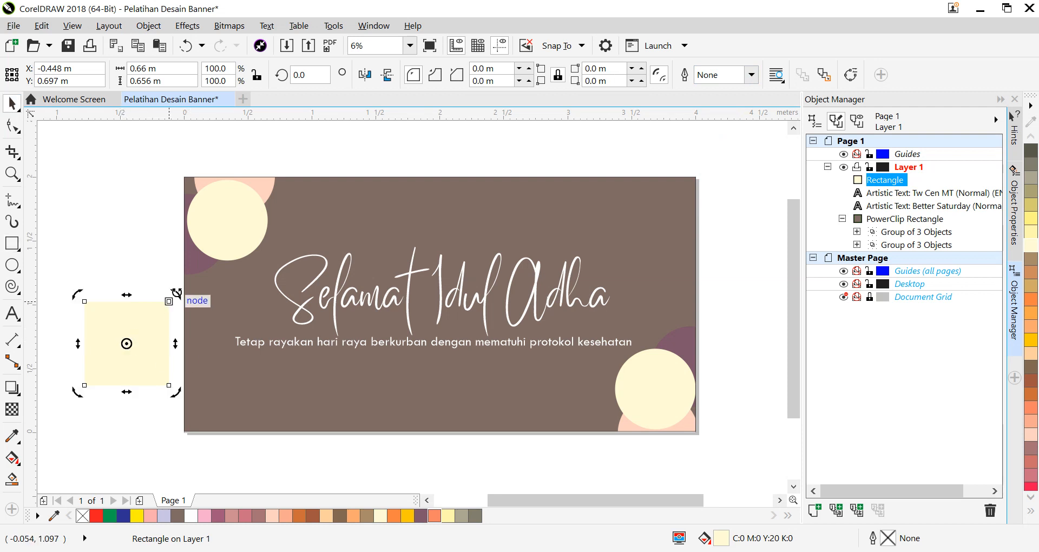
left_click_drag(176, 294, 127, 258)
left_click(135, 361)
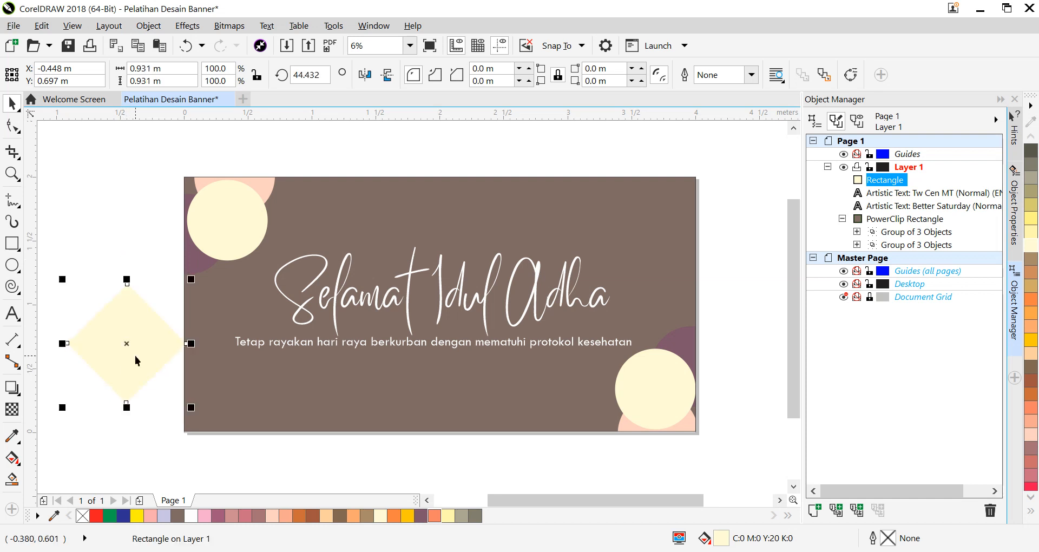
left_click_drag(124, 345, 209, 417)
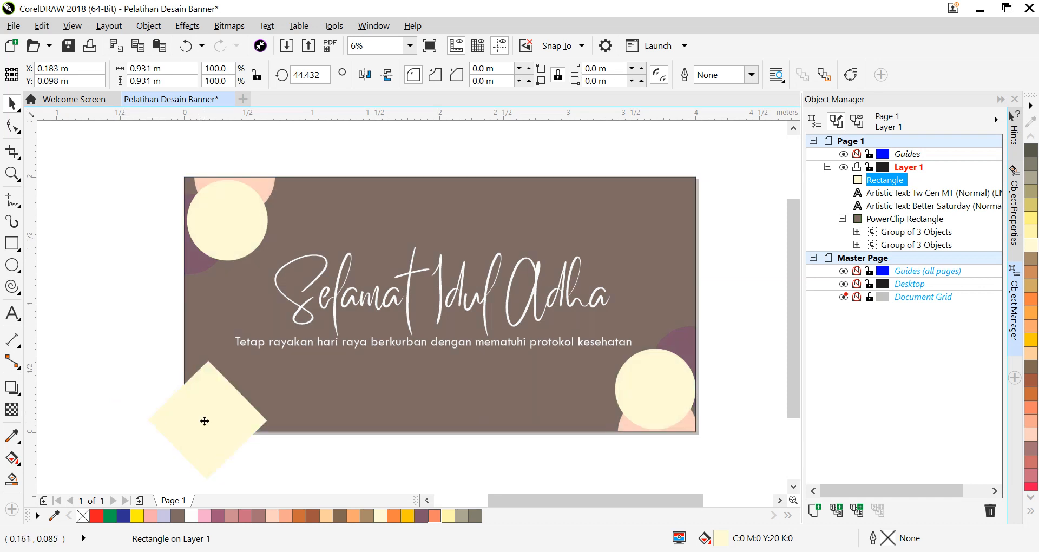
left_click(208, 423)
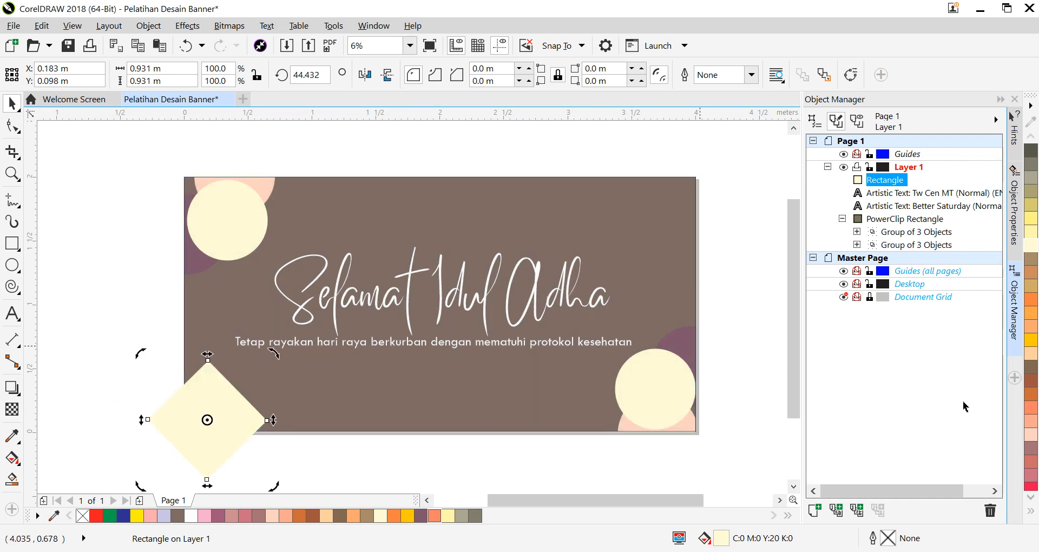
PowerClip the pale yellow diamond into the brown banner rectangle
left_click(145, 29)
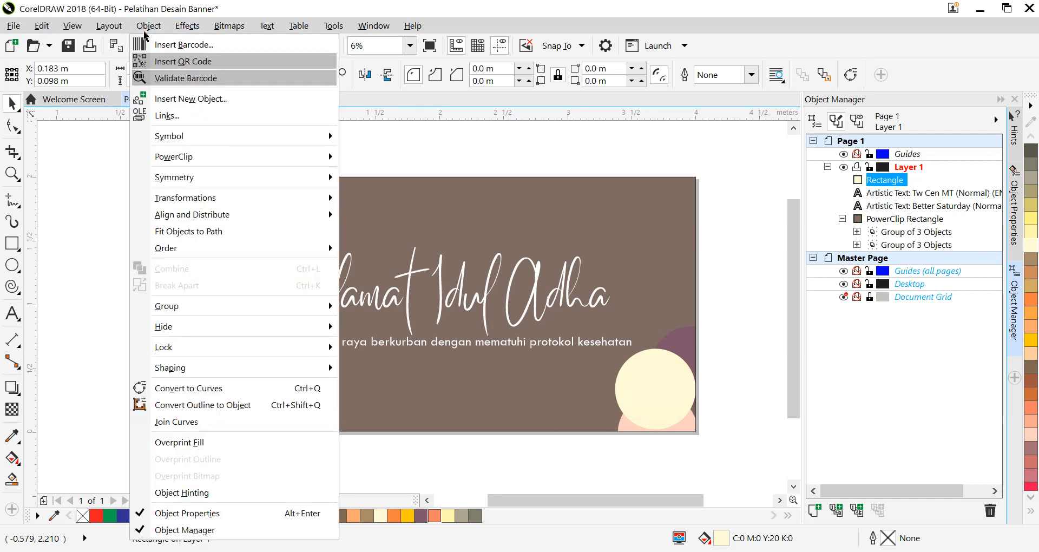
left_click(144, 31)
left_click(148, 26)
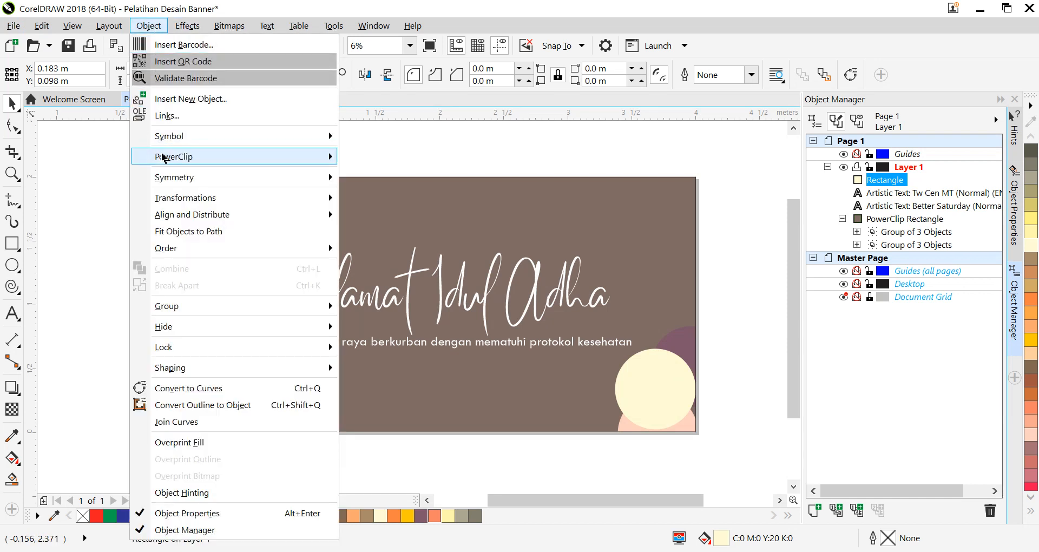
mouse_move(177, 160)
left_click(351, 160)
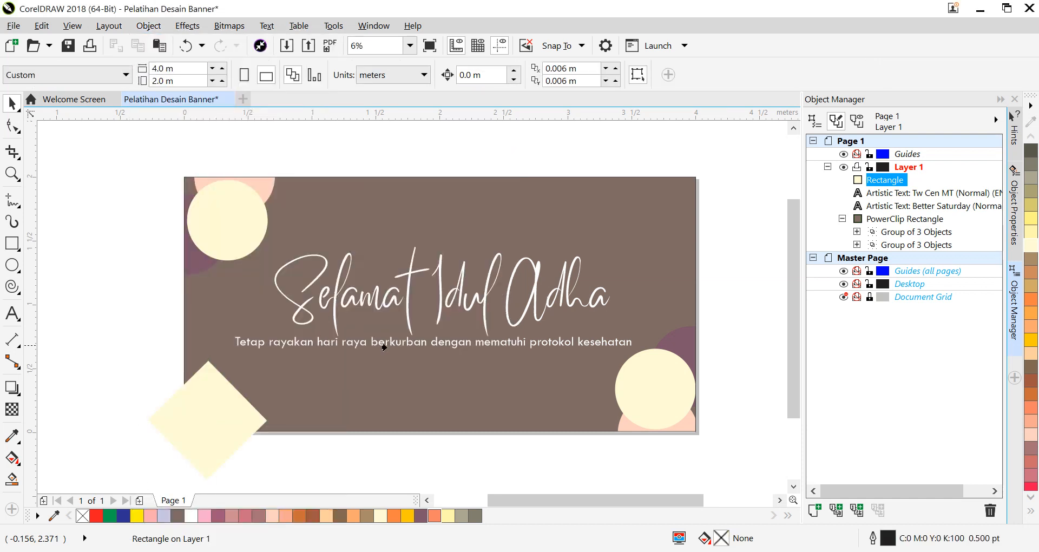
left_click(327, 380)
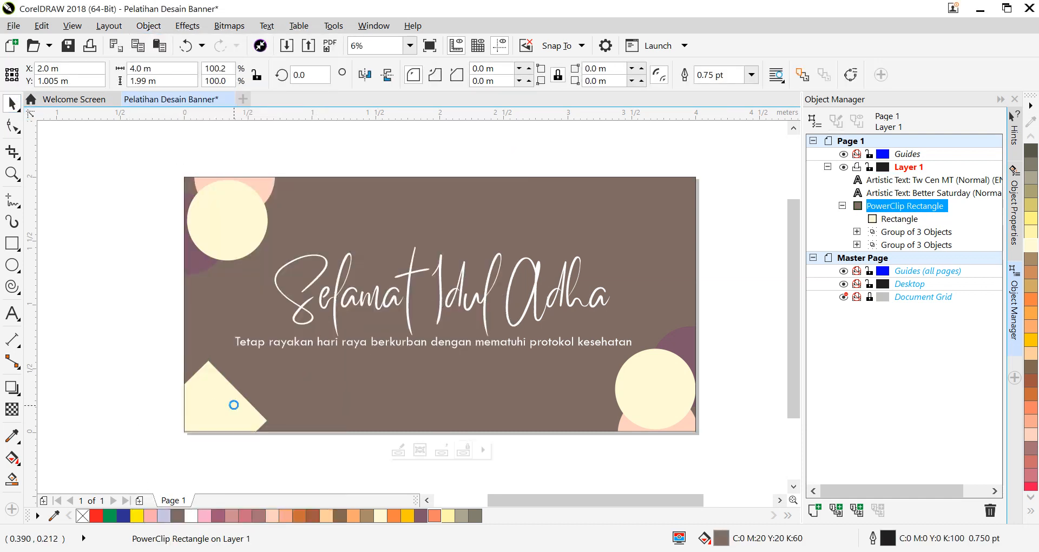
Inside the banner's PowerClip, duplicate the pale yellow diamond to the upper-right corner at about X 3.832 m, Y 1.871 m, and finish editing
double_click(233, 404)
left_click(190, 408)
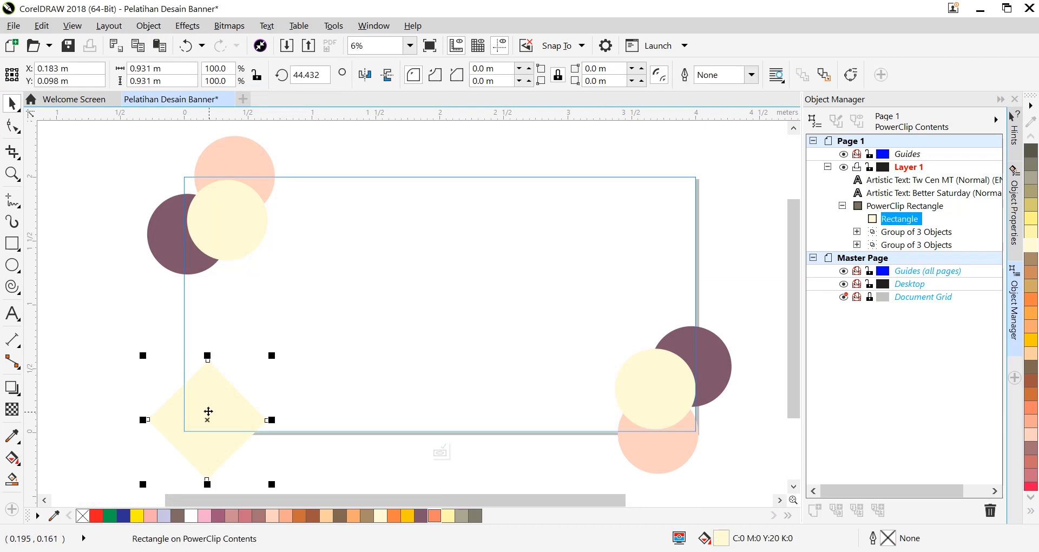
key("ctrl+c")
key("ctrl+v")
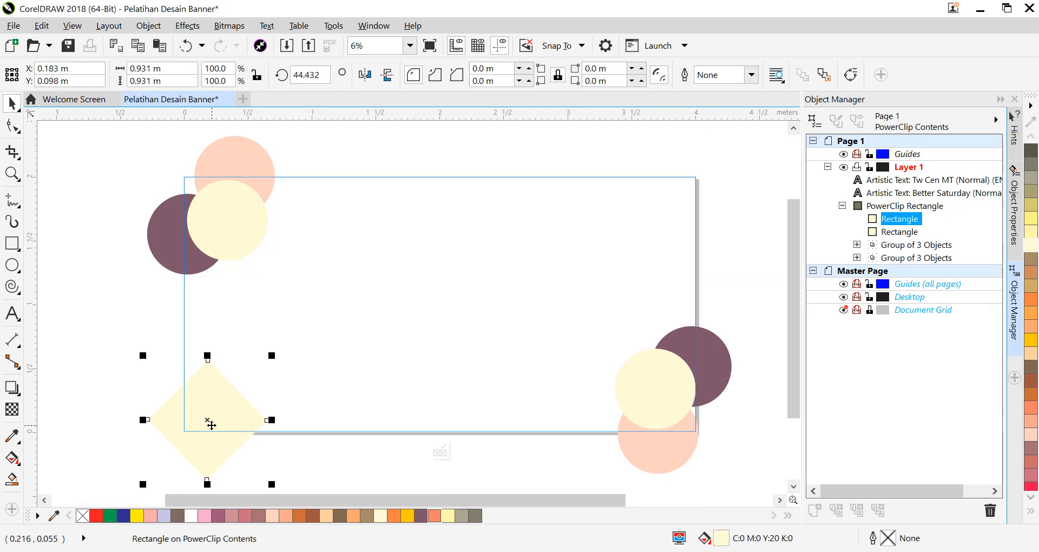
left_click_drag(211, 425, 676, 193)
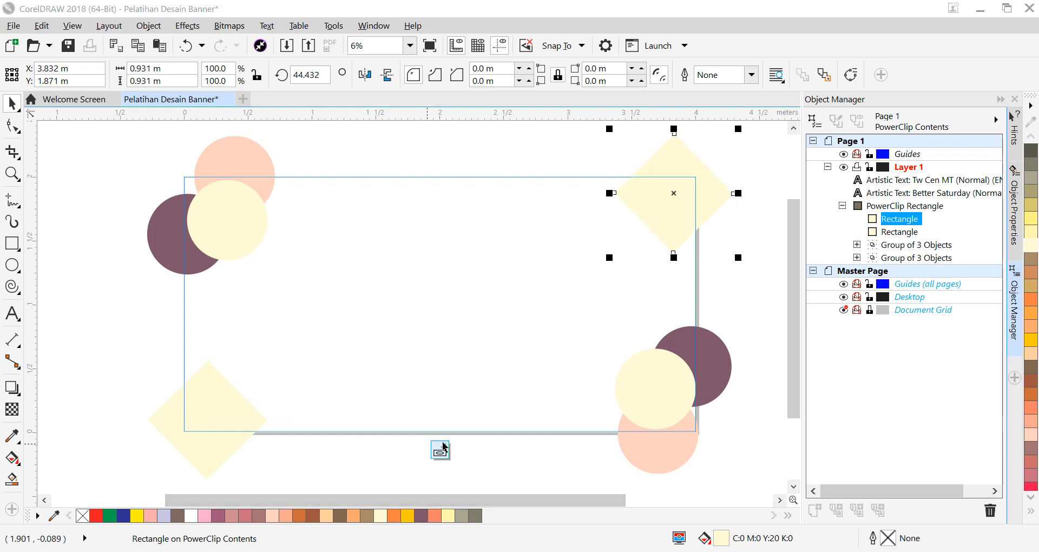
left_click(440, 451)
left_click(6, 243)
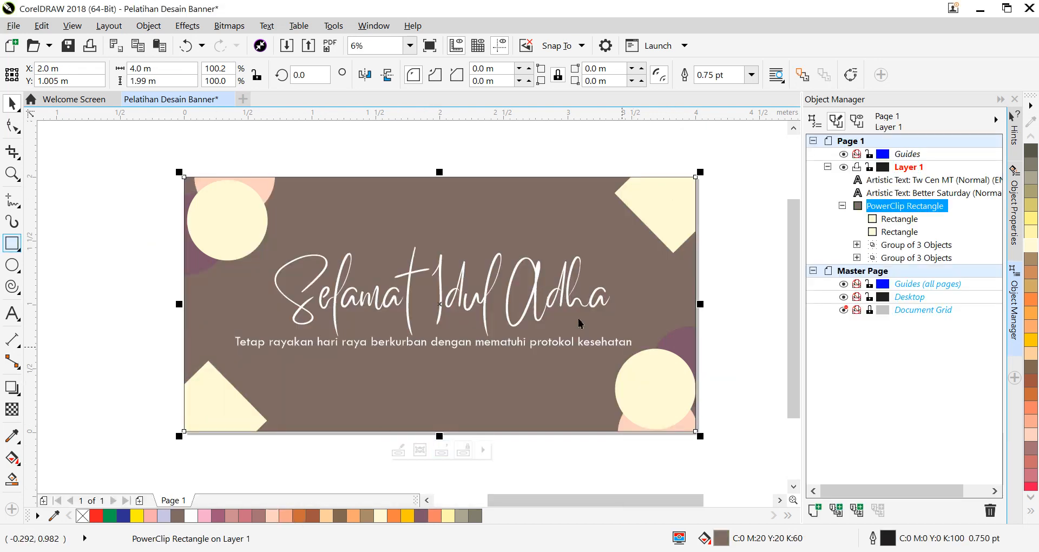
left_click(133, 250)
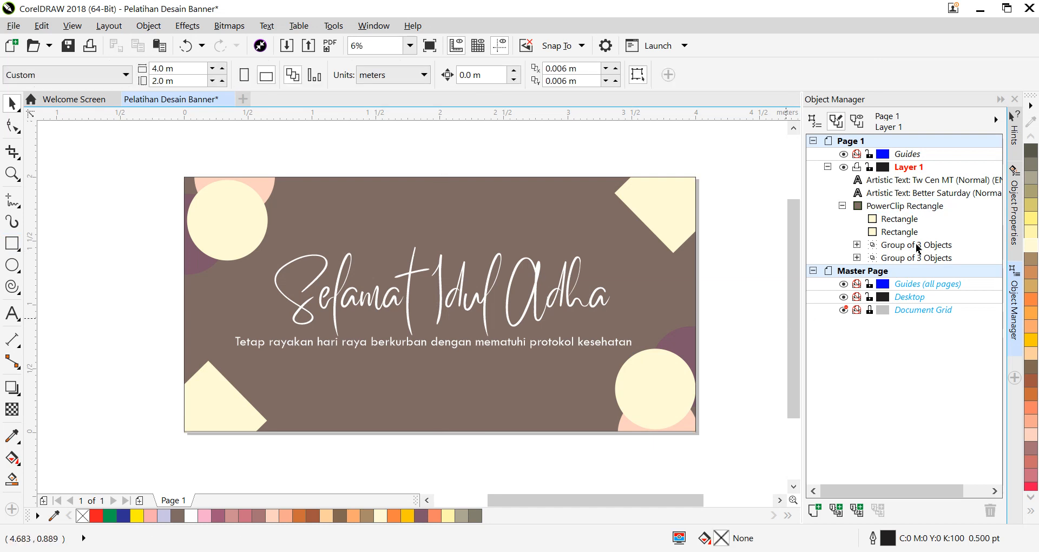
left_click_drag(791, 282, 794, 277)
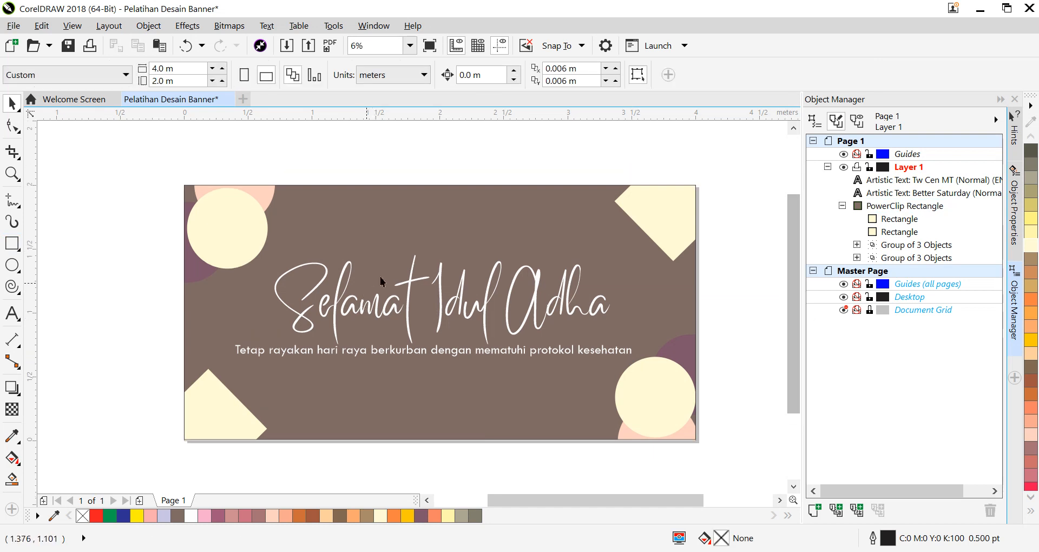
left_click(504, 307)
left_click(506, 306)
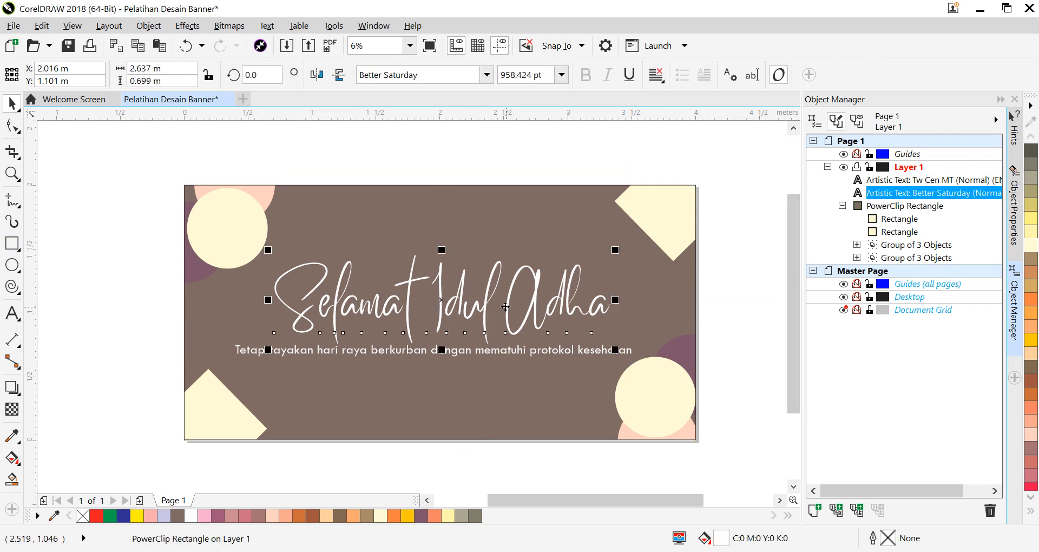
left_click(657, 232)
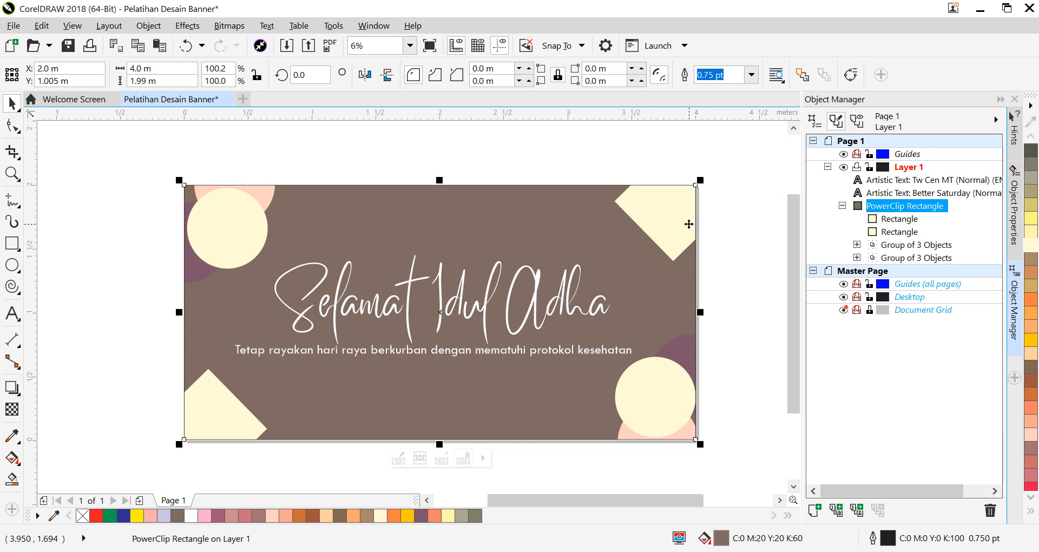
left_click(689, 223)
left_click(300, 152)
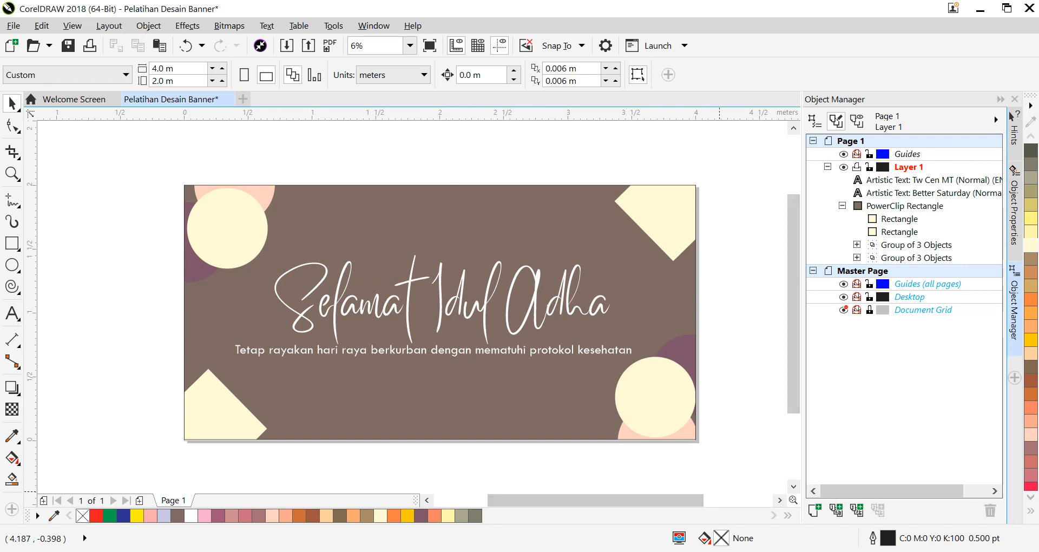
Switch to the Opera browser and close the History page
mouse_move(559, 551)
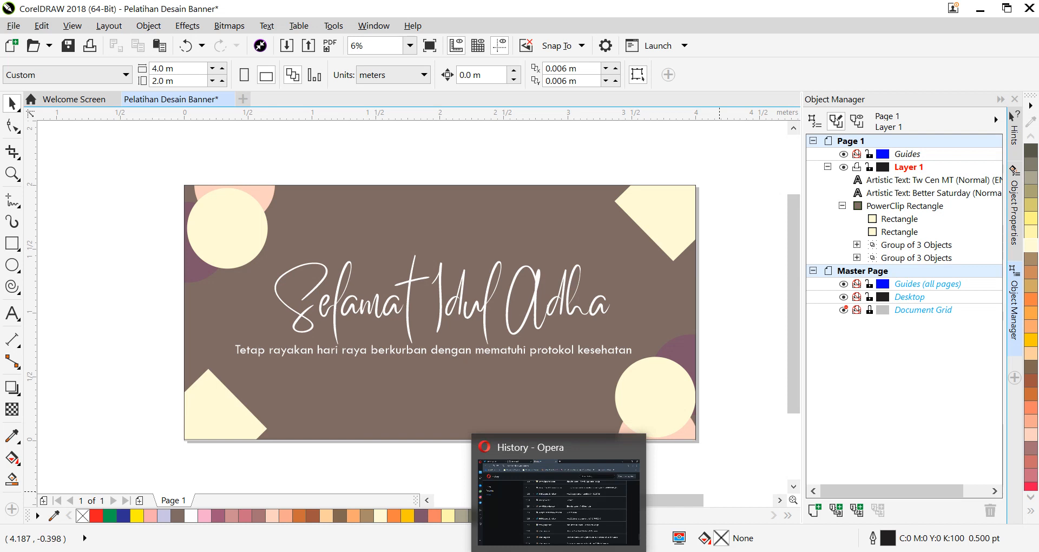
mouse_move(736, 551)
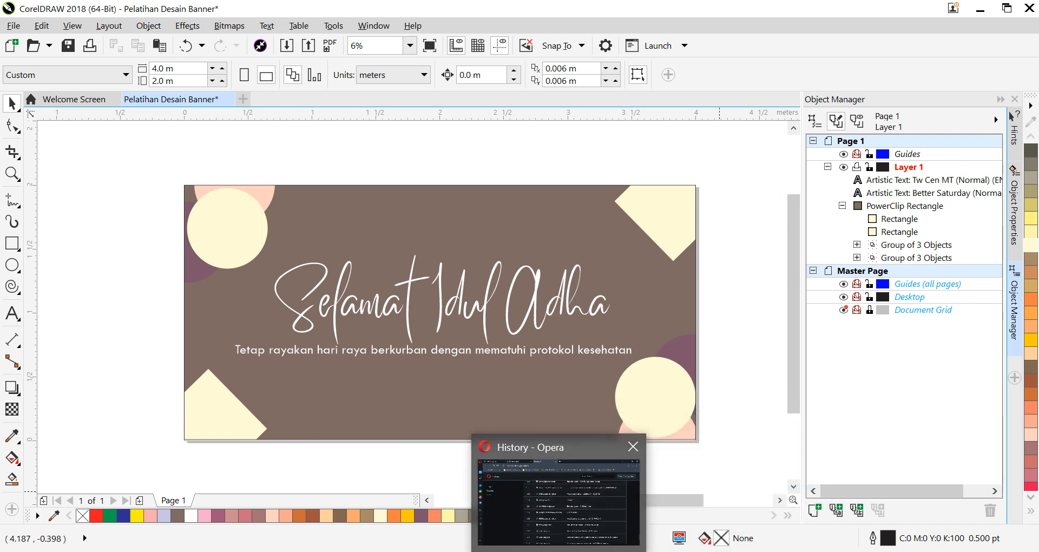
left_click(560, 503)
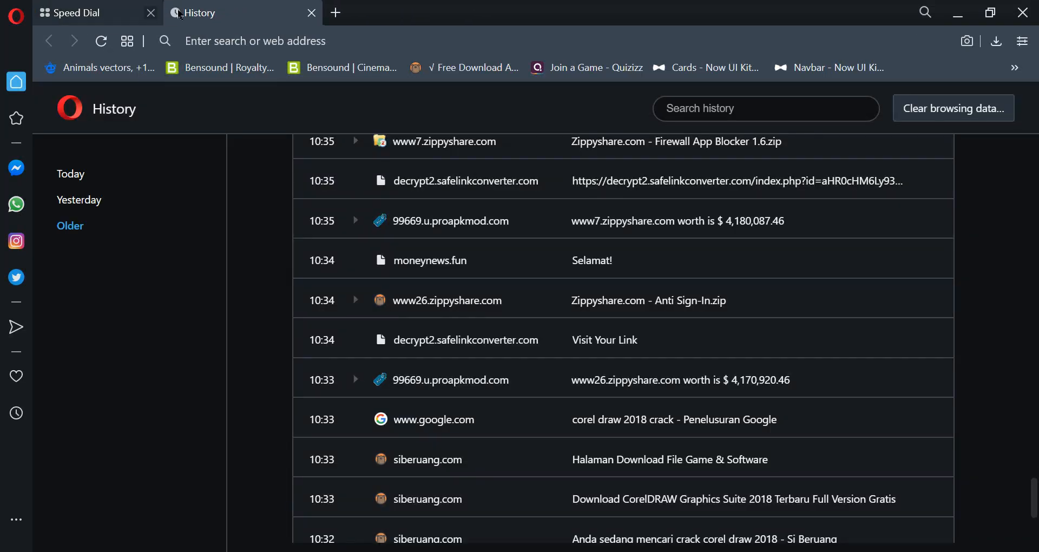
left_click(181, 12)
left_click(205, 13)
left_click(182, 12)
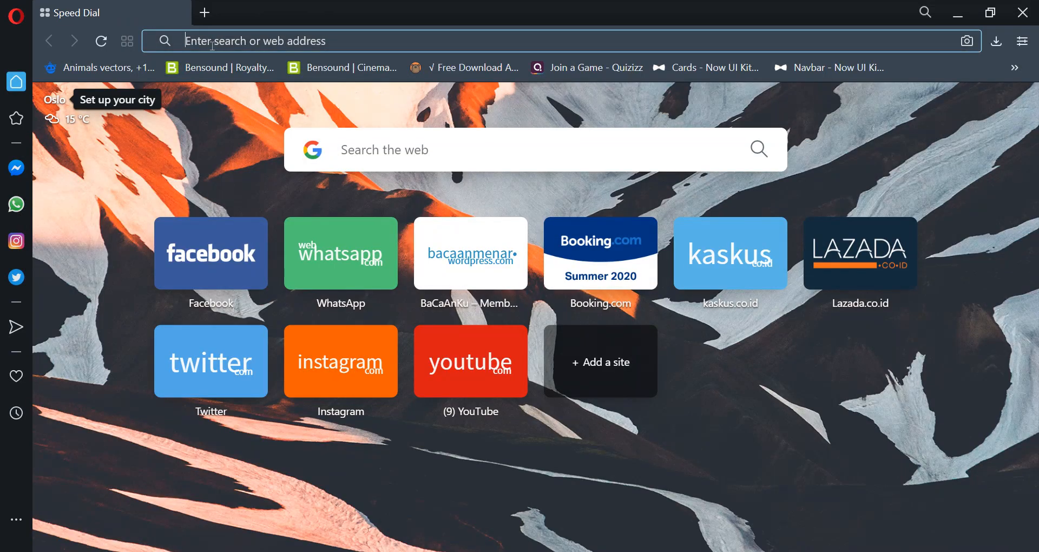
Search the web for "icon free" and open the Flaticon website from the results
left_click(384, 147)
type("icon")
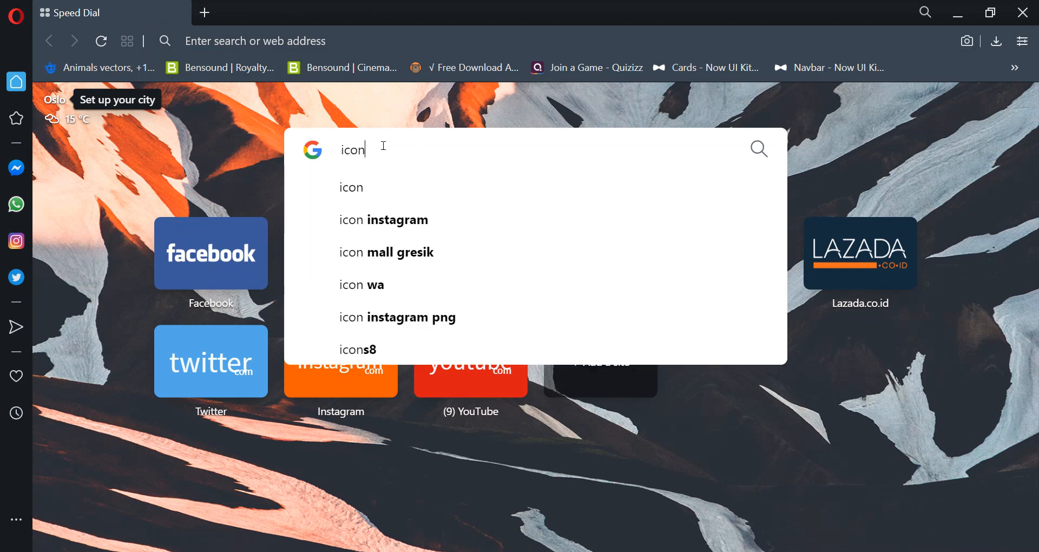
type(" free")
key("Return")
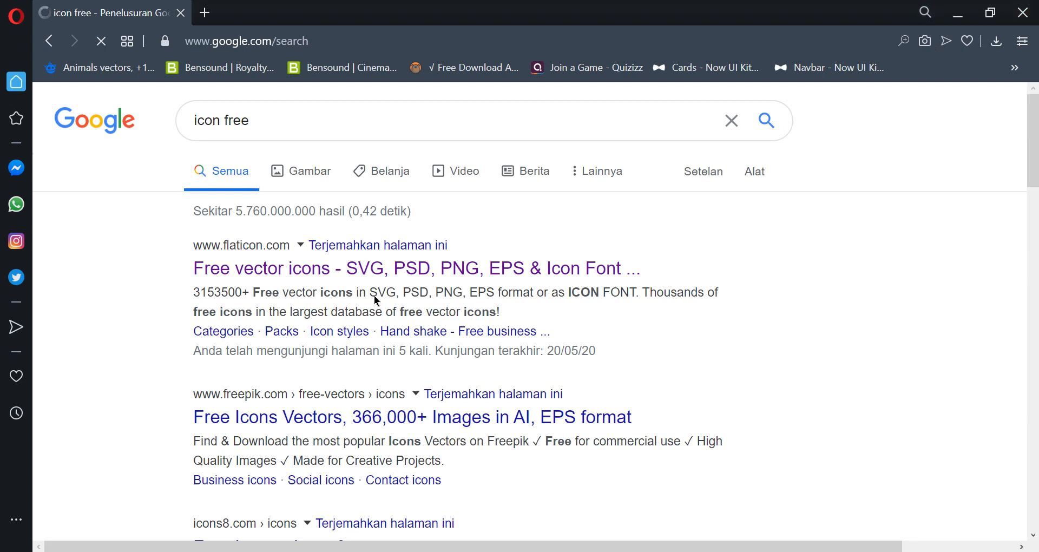
left_click(359, 269)
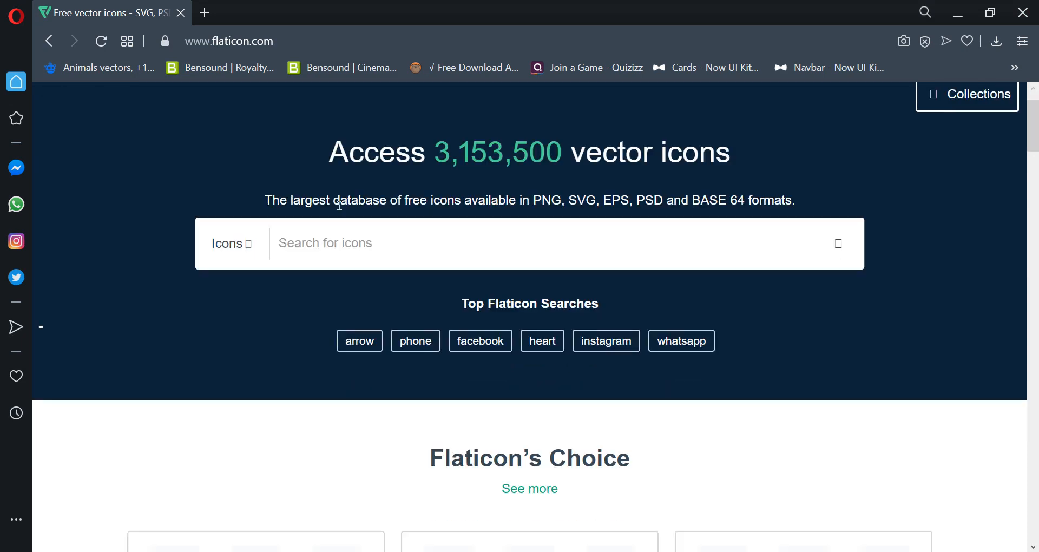
Search Flaticon's icons for "applause"
scroll(339, 209, "down", 10)
scroll(338, 205, "up", 10)
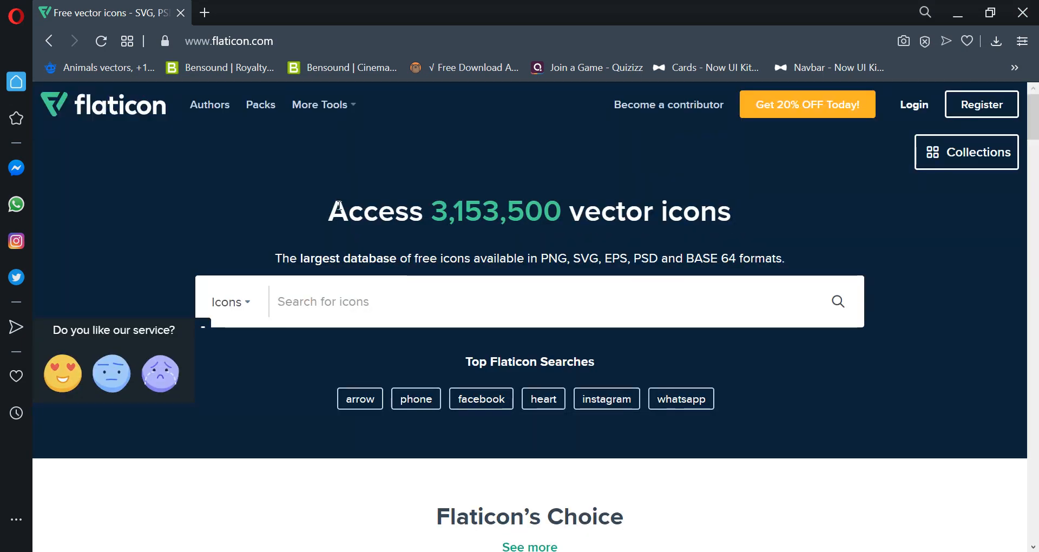
left_click(354, 297)
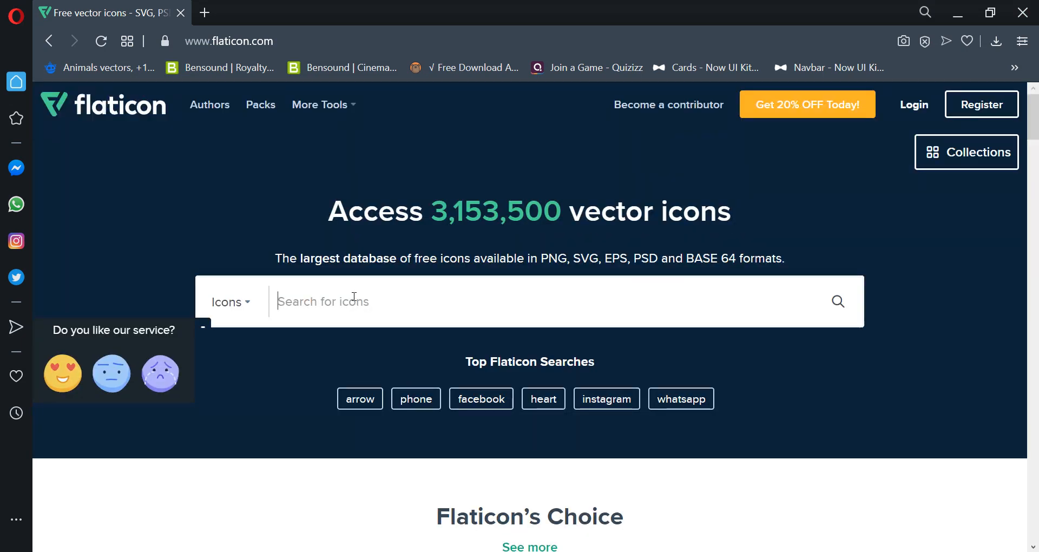
type("applaus")
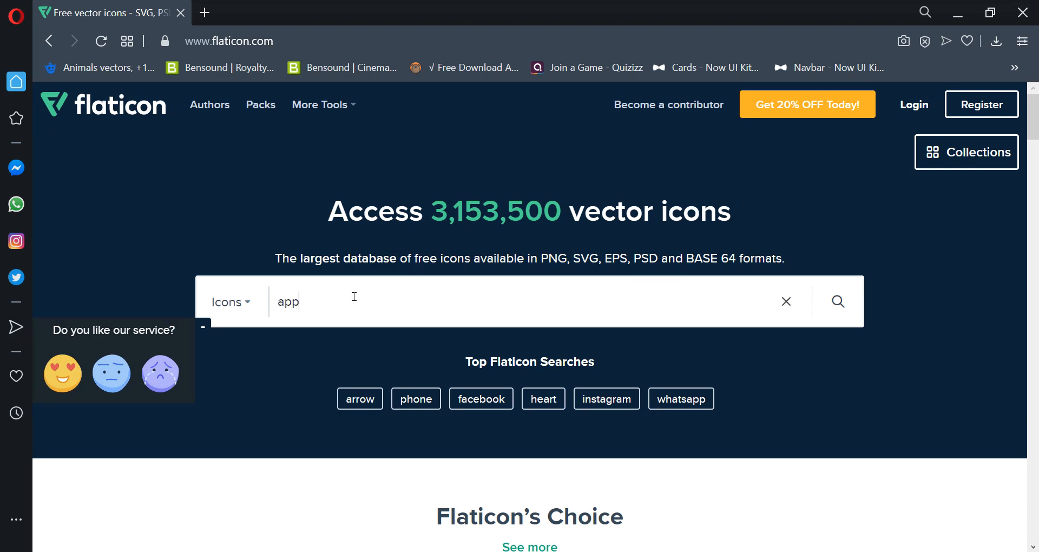
type("e")
key("Return")
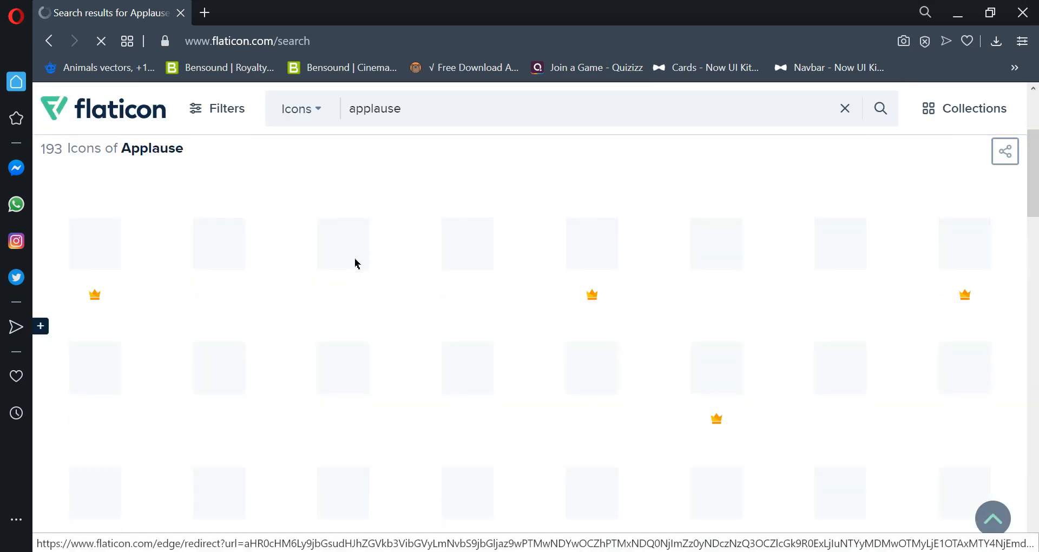
Download the coloured Clap icon with the small face from the applause results as a free 512px PNG
scroll(355, 263, "down", 3)
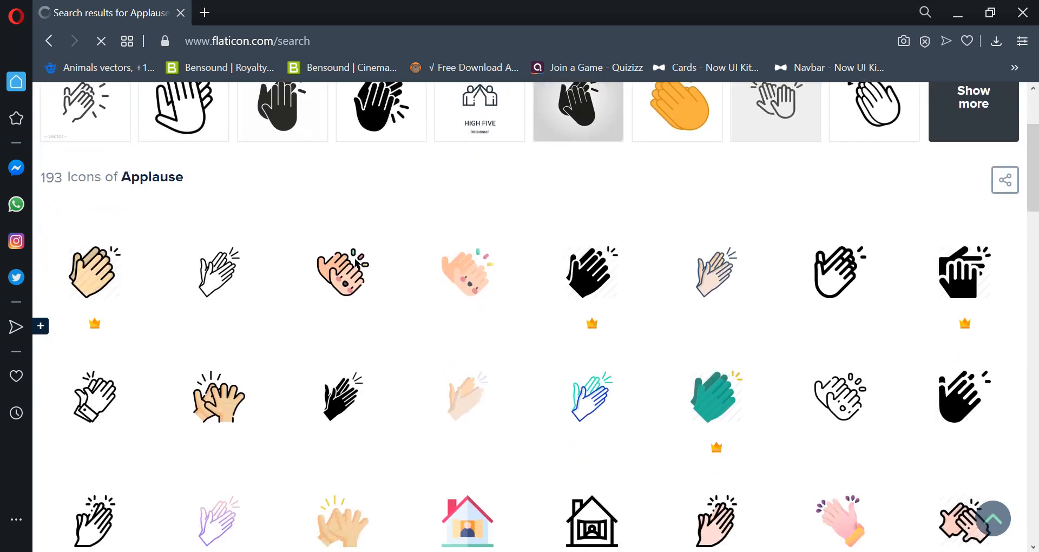
scroll(355, 264, "down", 3)
scroll(351, 324, "up", 3)
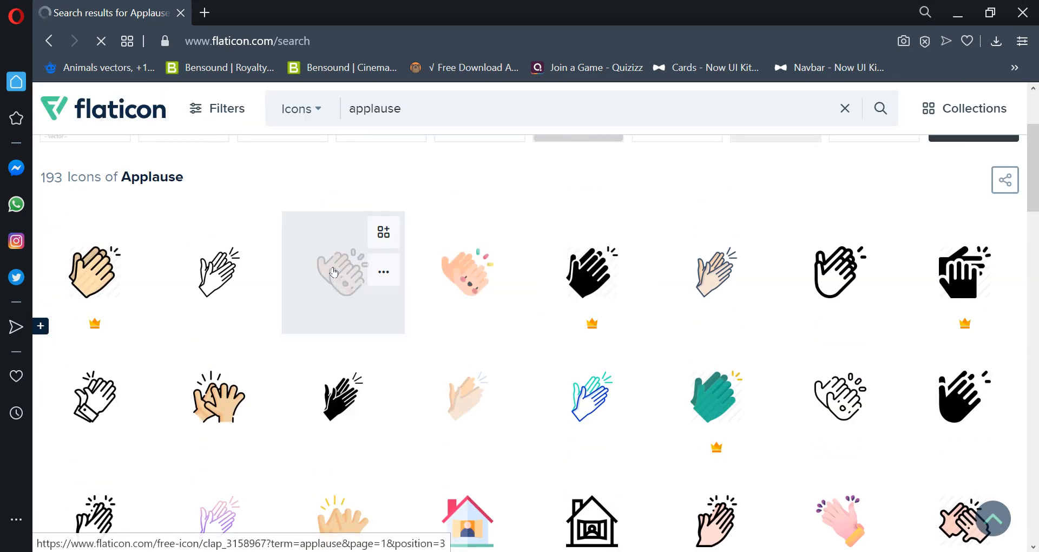
left_click(334, 272)
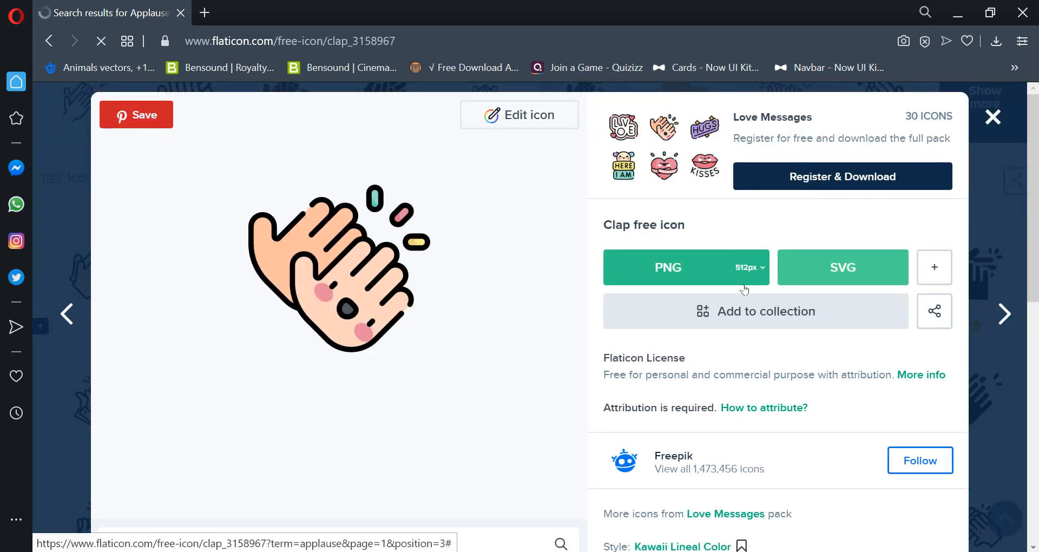
left_click(750, 267)
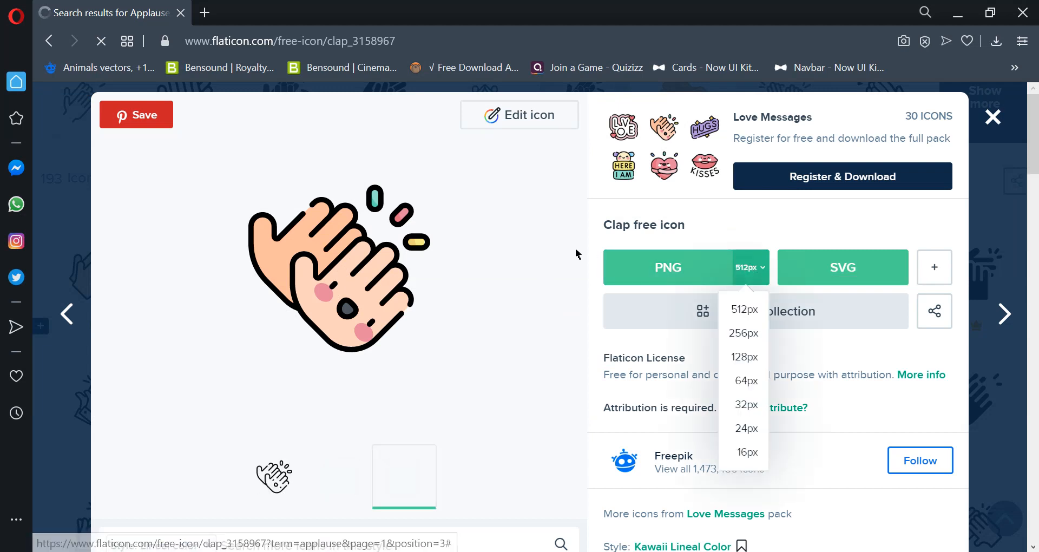
left_click(807, 212)
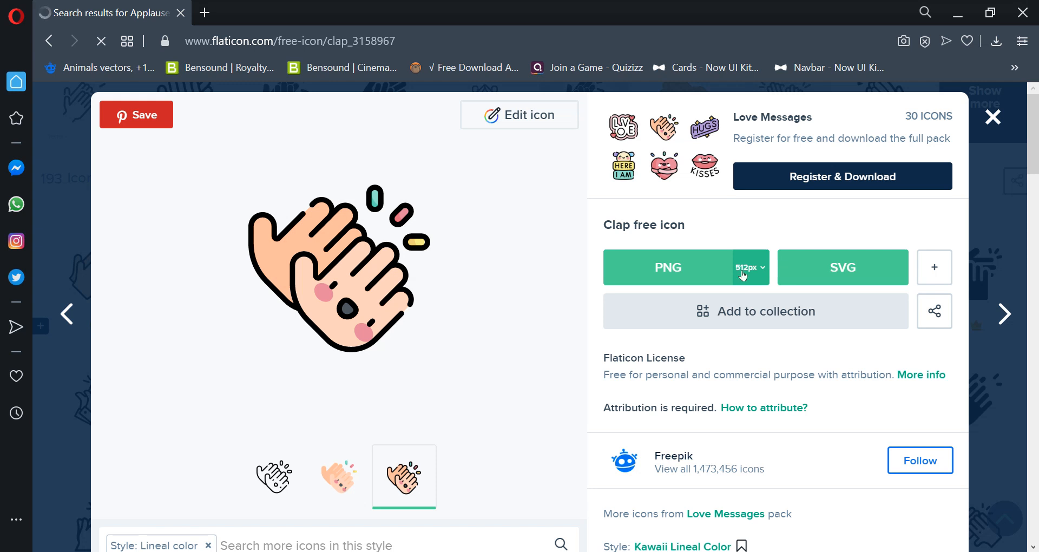
left_click(660, 277)
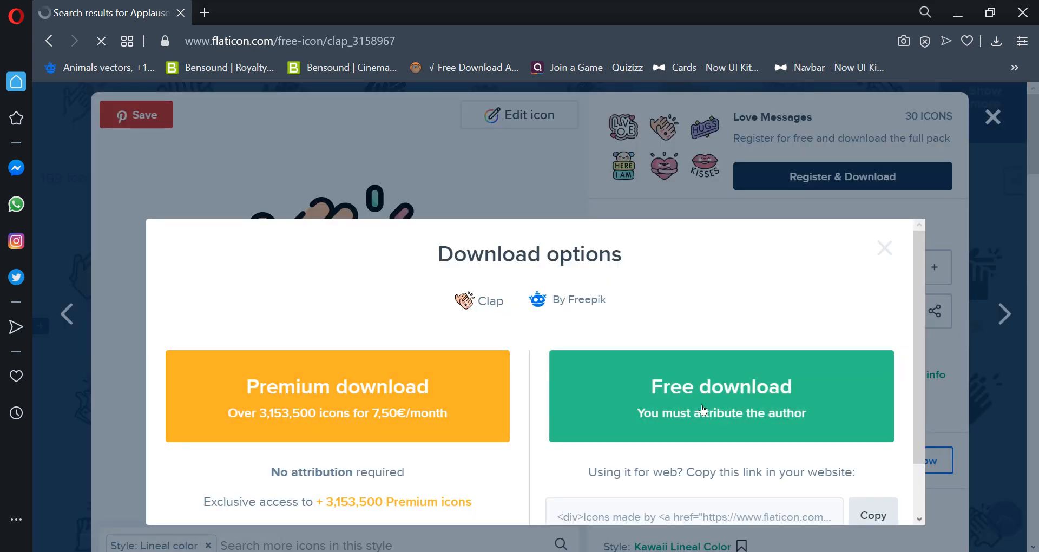
left_click(703, 410)
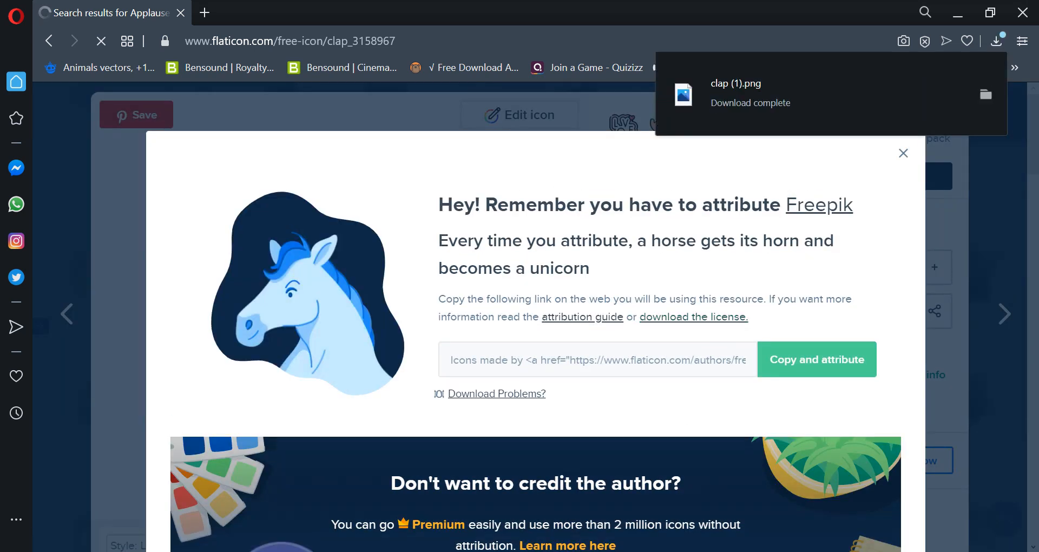
Switch to CorelDRAW, import clap (1).png from Downloads and place it below the slogan at about X 1.939 m, Y 0.394 m
left_click(785, 549)
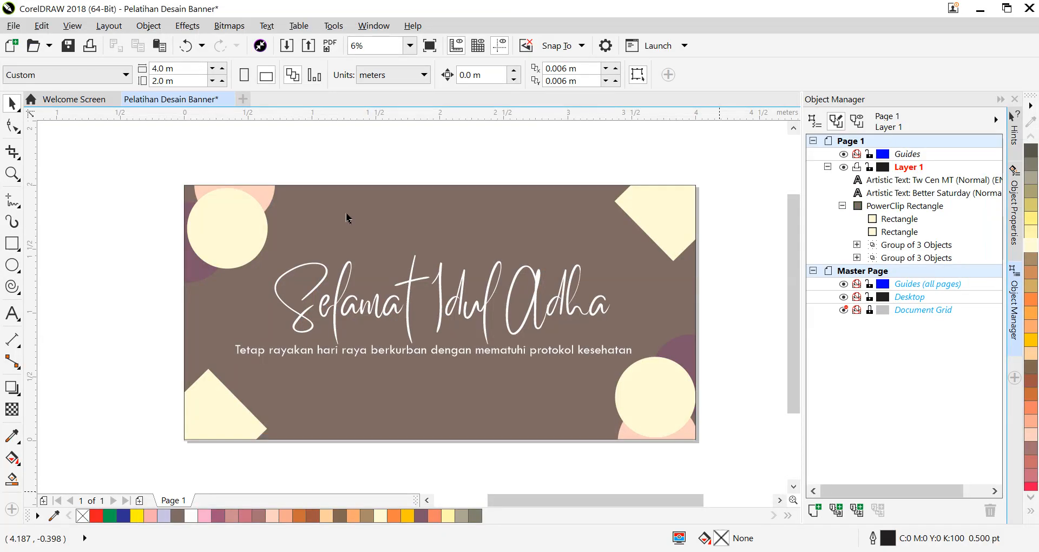
left_click(14, 25)
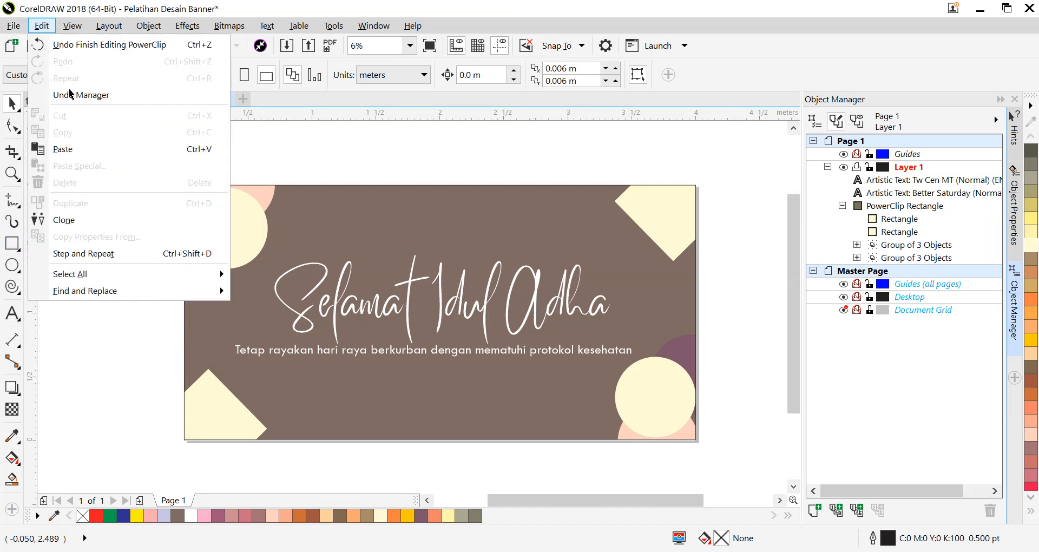
left_click(16, 28)
left_click(17, 28)
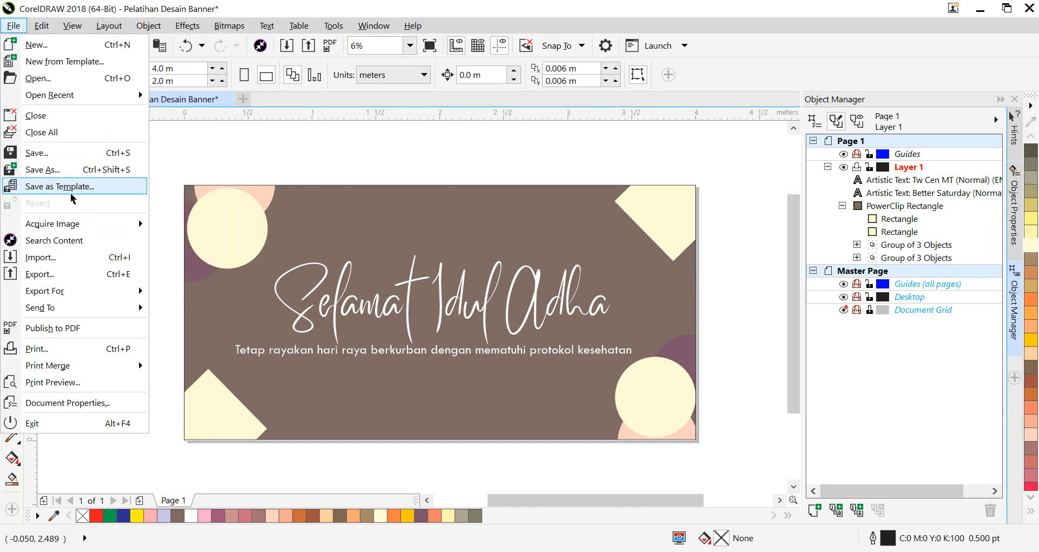
left_click(70, 260)
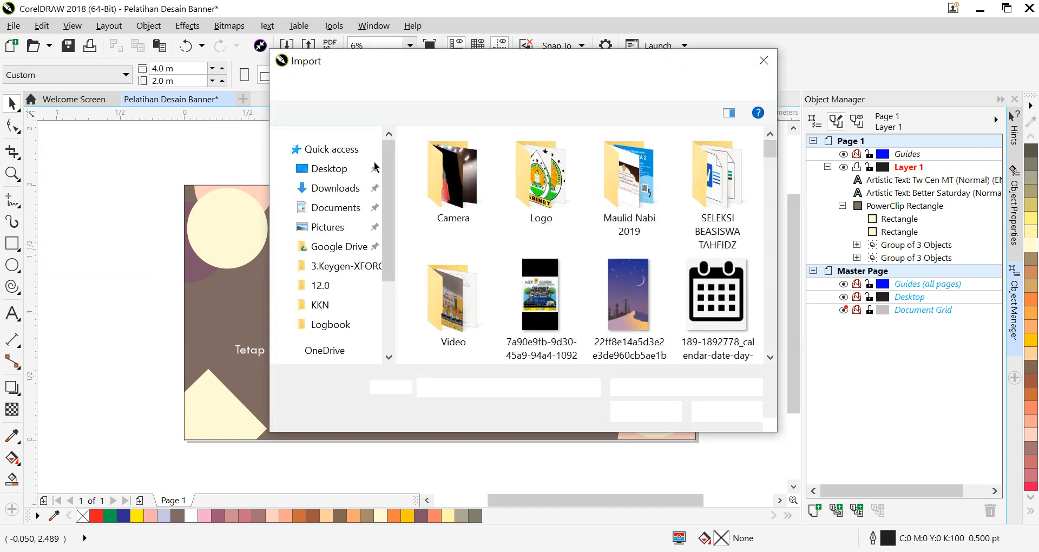
scroll(349, 174, "up", 4)
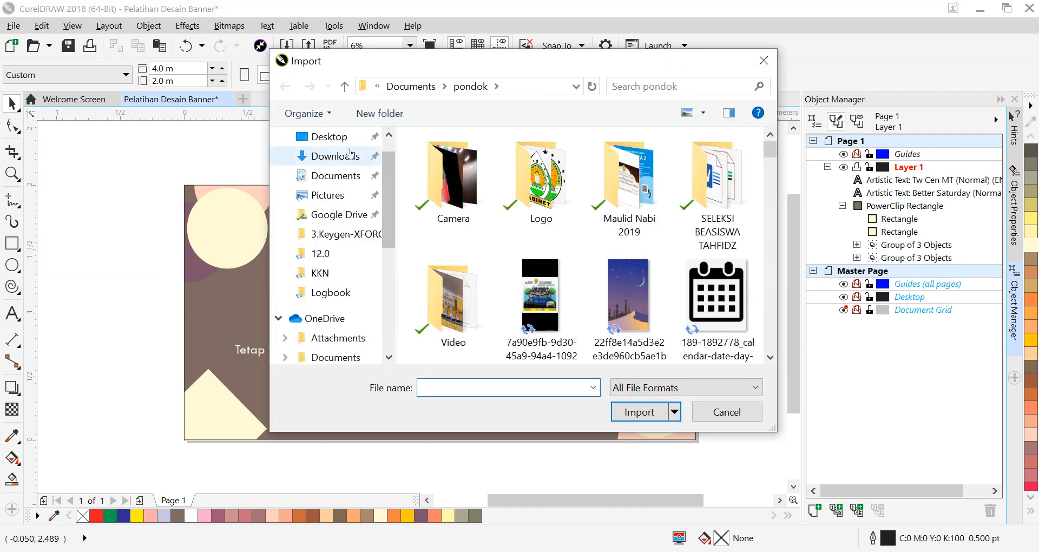
left_click(336, 156)
left_click(453, 192)
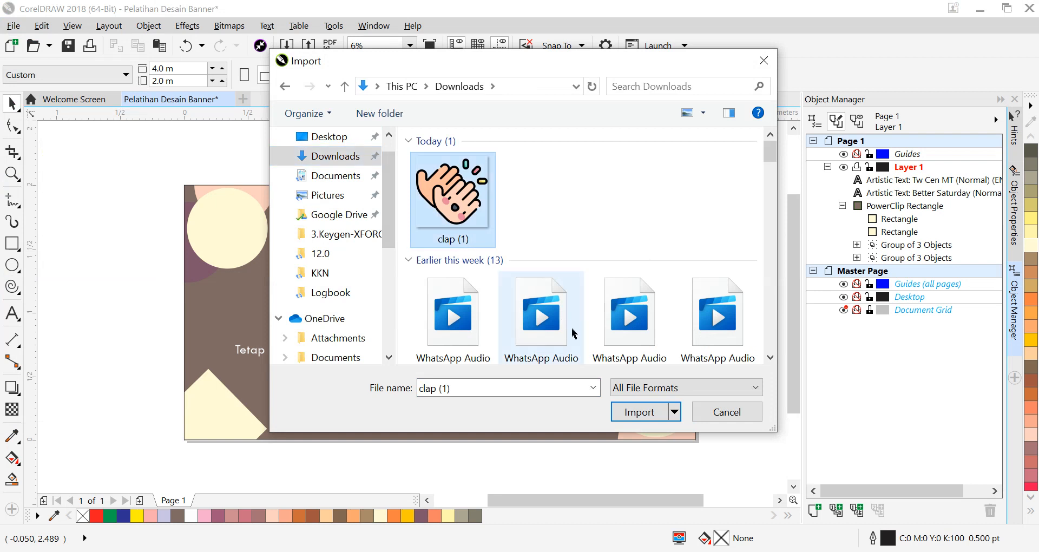
left_click(633, 412)
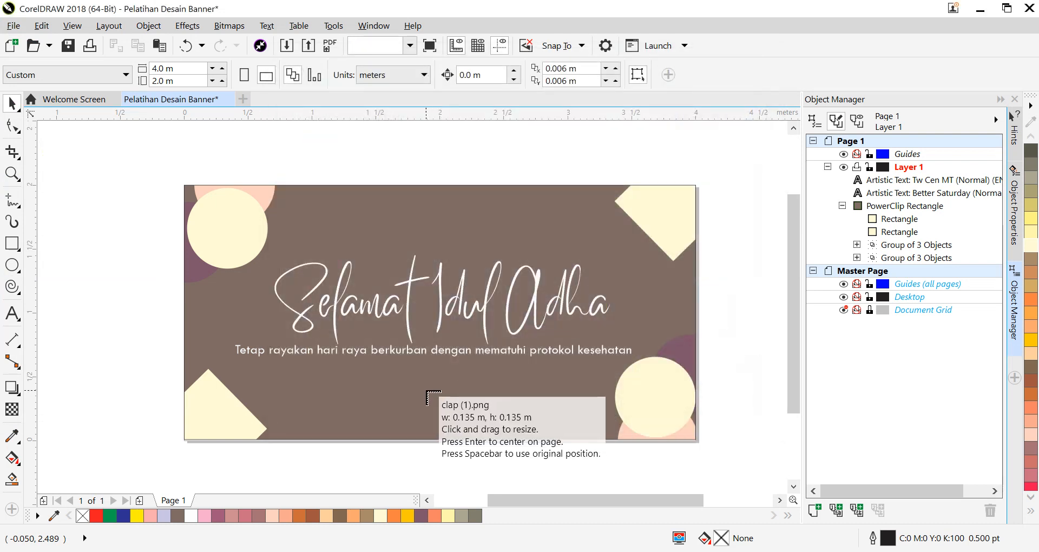
left_click(431, 389)
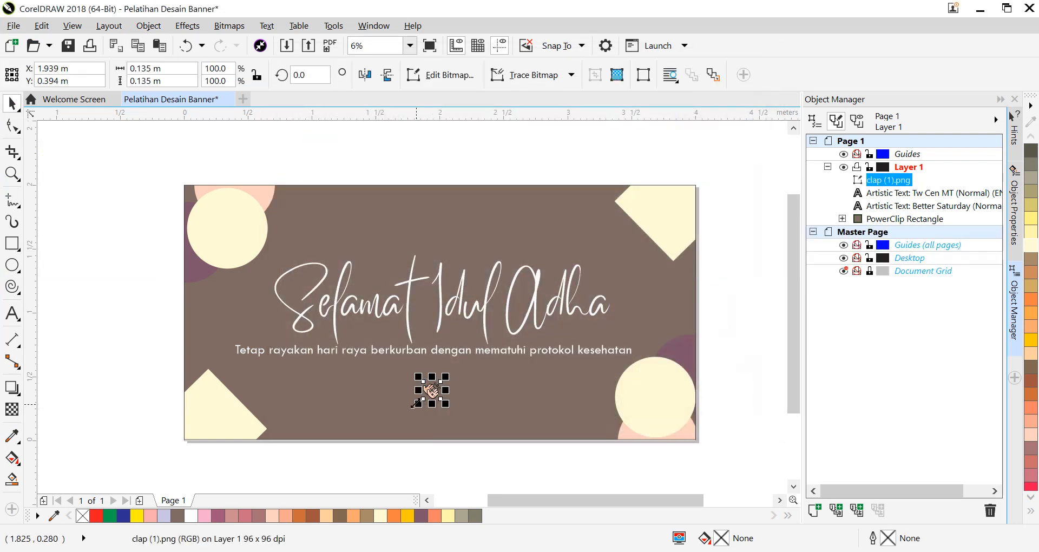
Enlarge the clap icon to about 0.451 m square and centre it below the slogan at about X 1.976 m, Y 0.329 m
left_click_drag(416, 403, 346, 441)
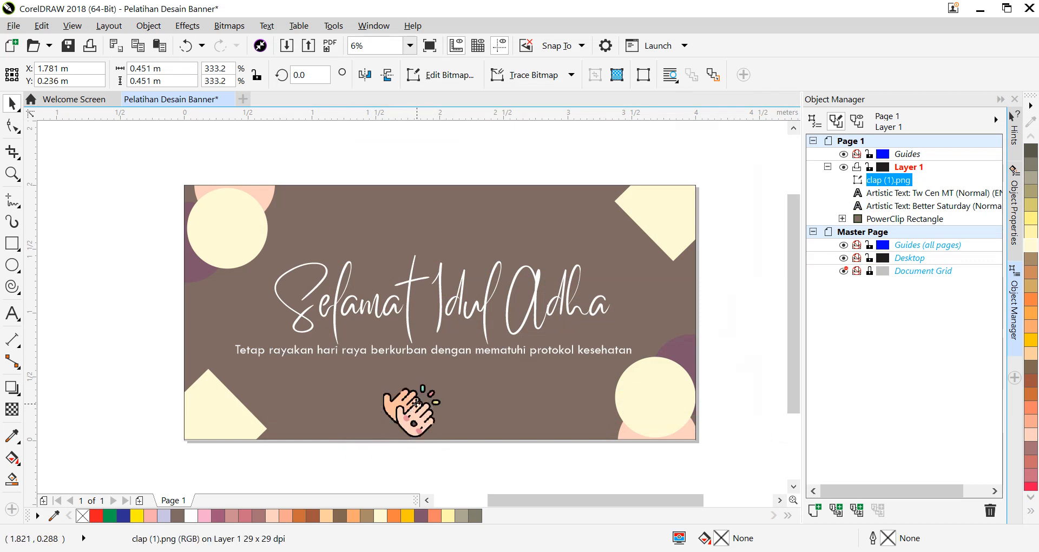
left_click_drag(416, 403, 444, 404)
left_click(443, 404)
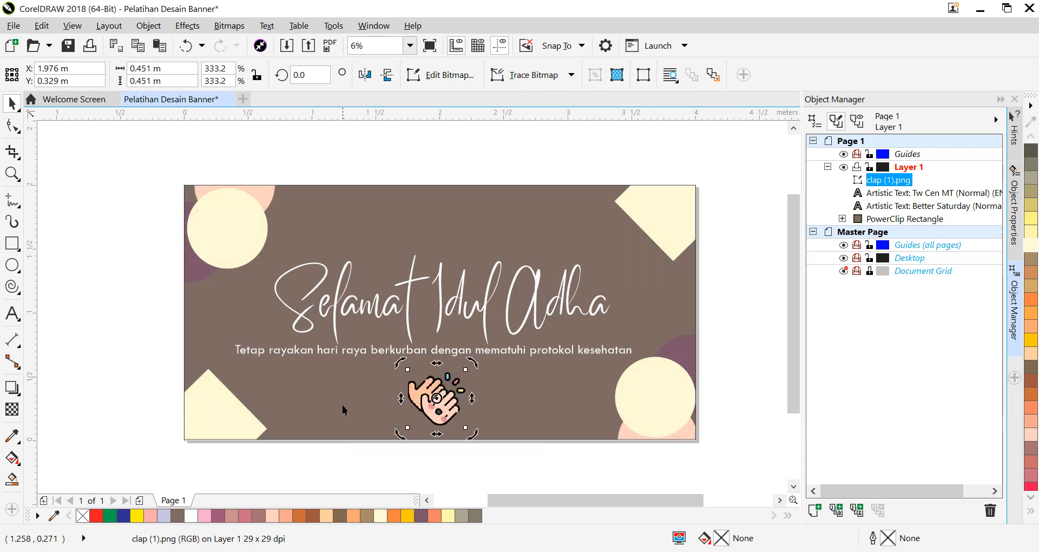
left_click(343, 408)
left_click(540, 473)
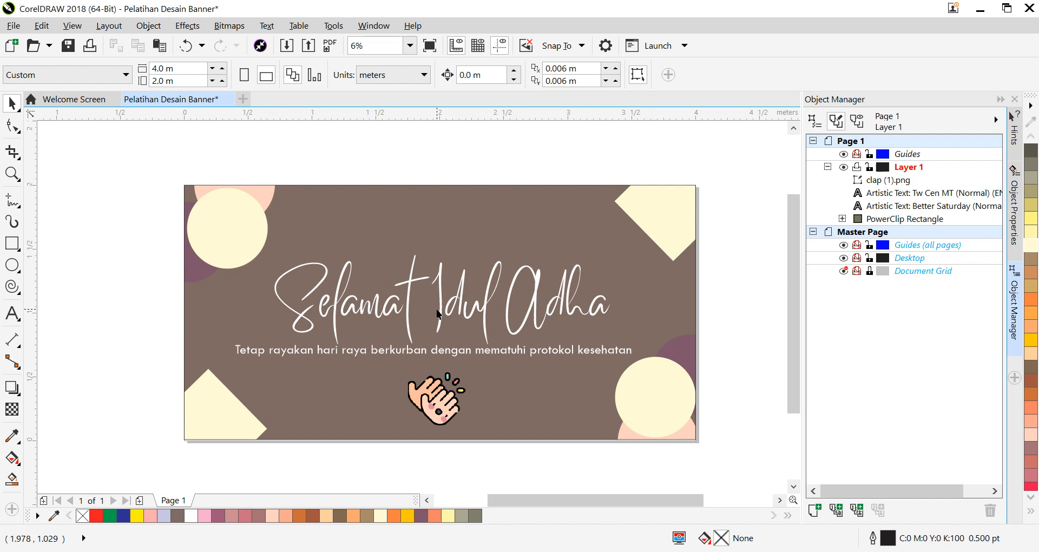
left_click(430, 295)
left_click(428, 302)
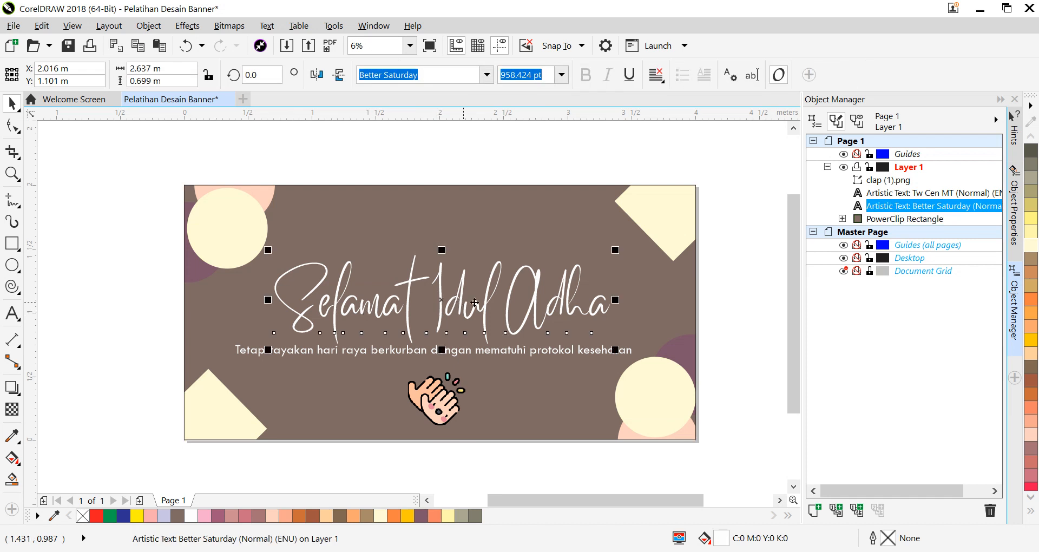
left_click(485, 351)
left_click(405, 318)
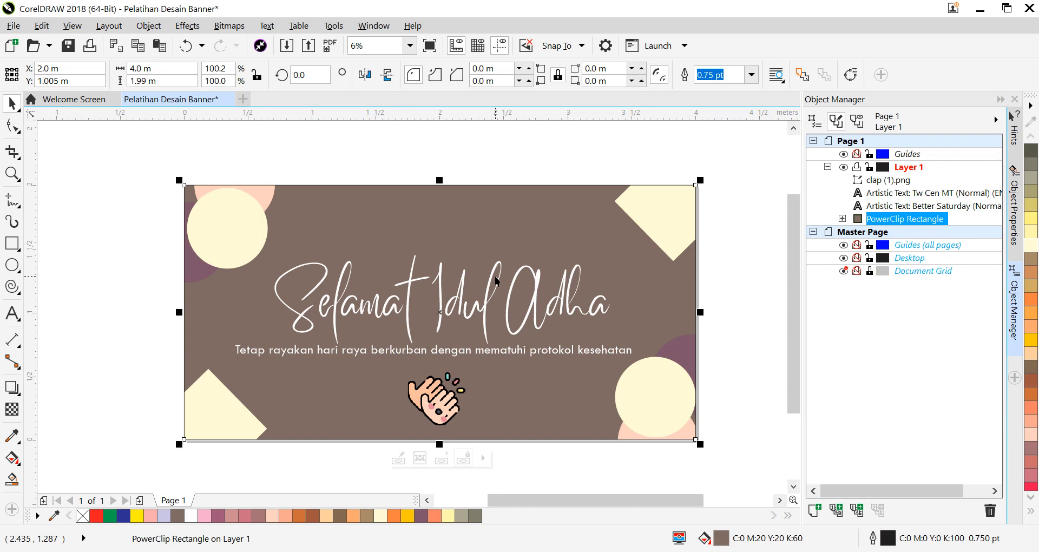
left_click(424, 170)
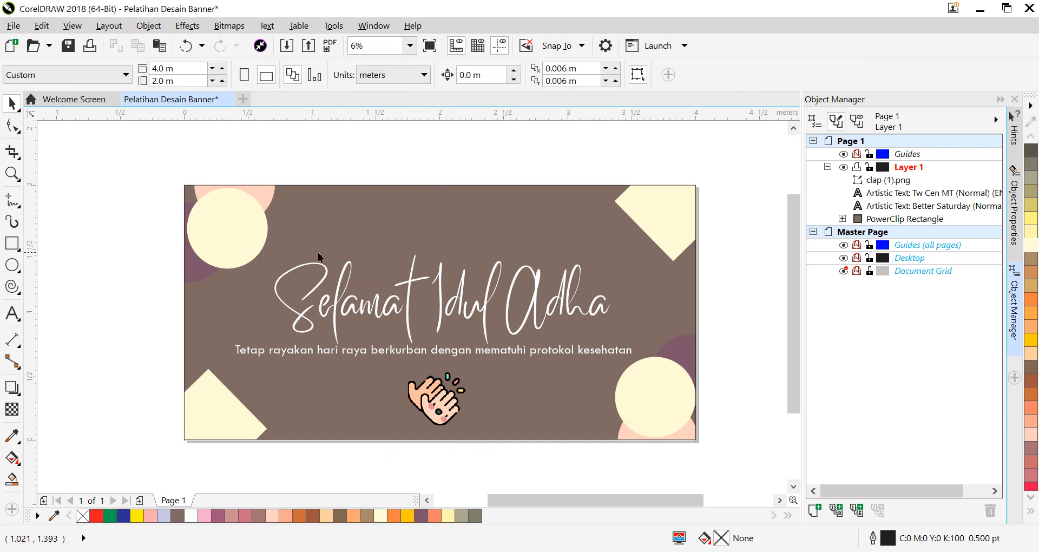
left_click(334, 240)
left_click(399, 148)
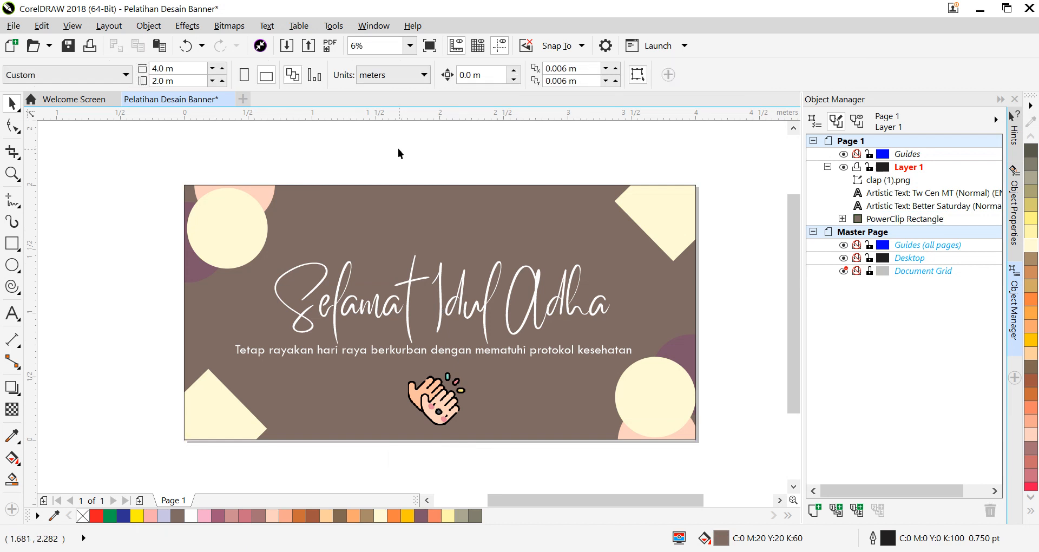
left_click(402, 198)
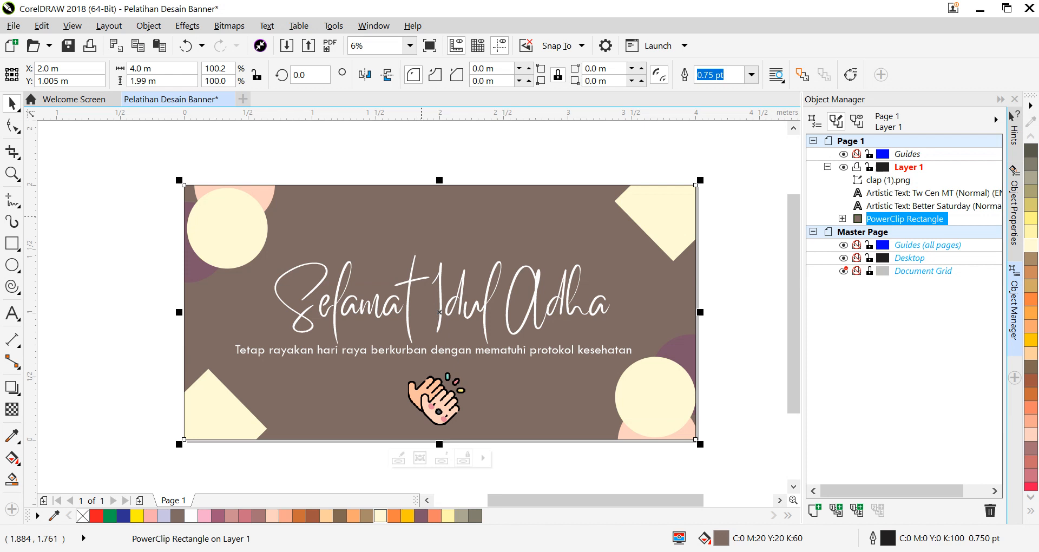
Try moving the banner's PowerClip background rectangle away from the page, and undo the move
left_click_drag(312, 225, 339, 235)
key("ctrl+z")
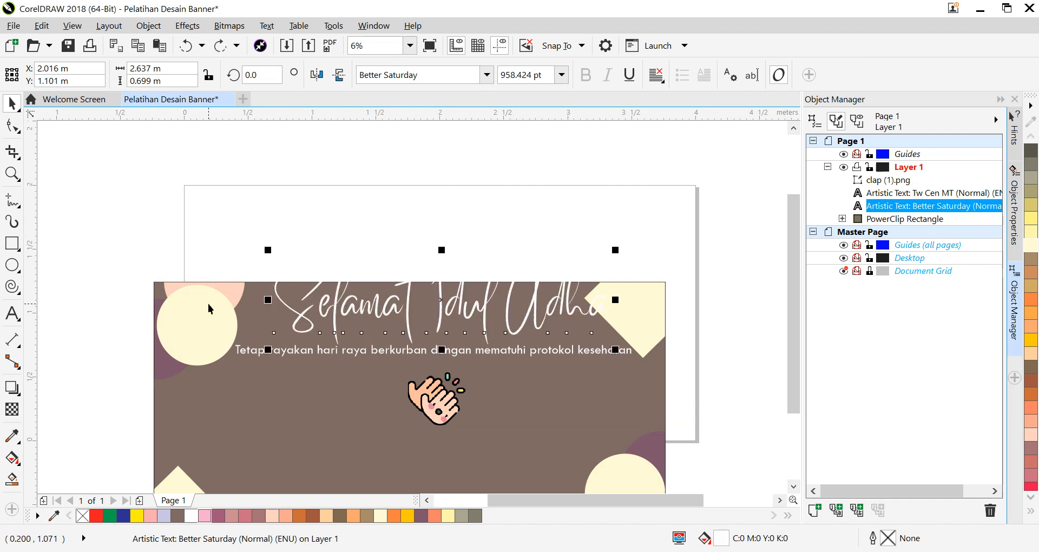
left_click(210, 309)
left_click_drag(228, 310, 229, 237)
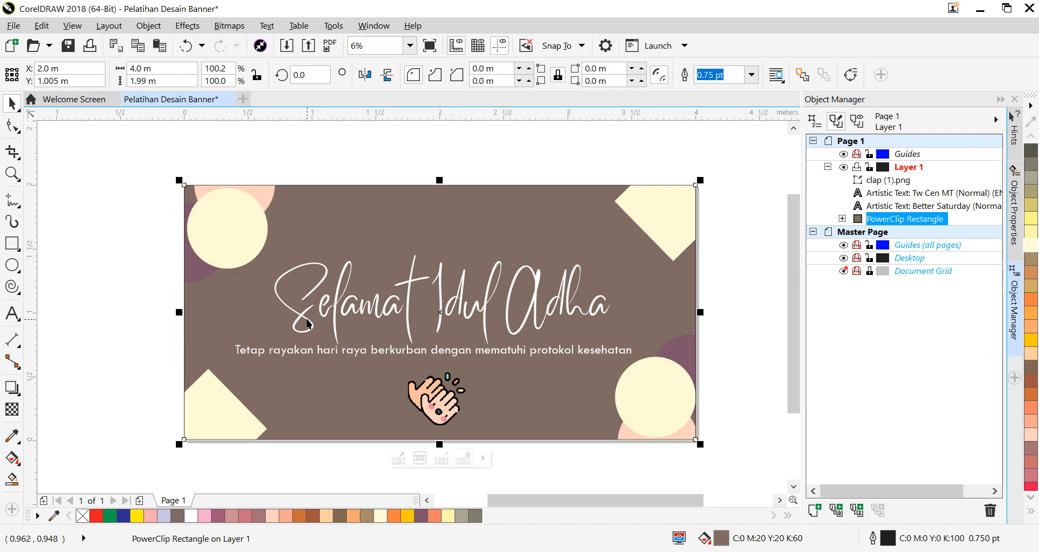
Try adding a blank page after Page 1 and drawing a rectangle from its upper-left corner, and undo both
left_click(142, 502)
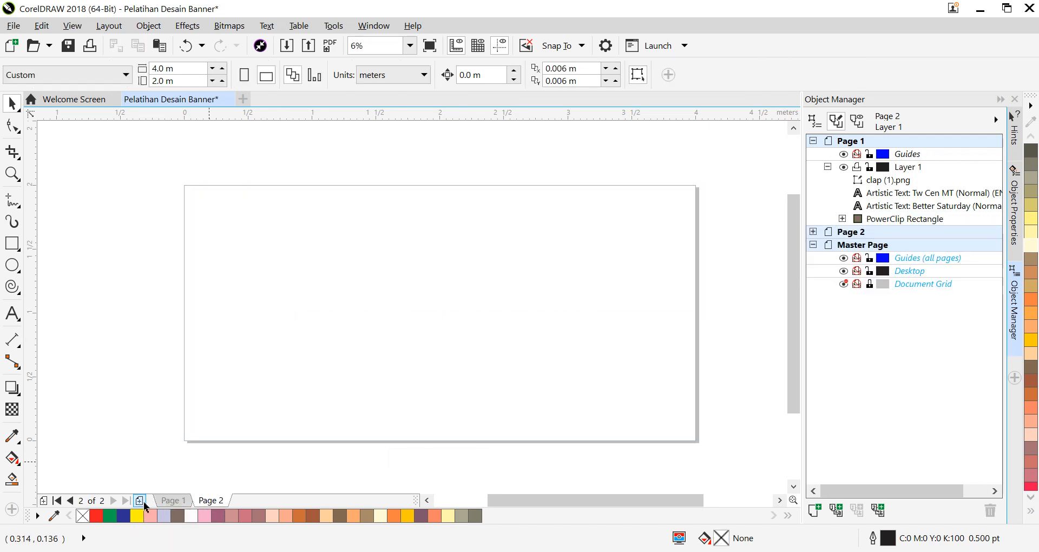
left_click(174, 501)
left_click(207, 500)
left_click(13, 244)
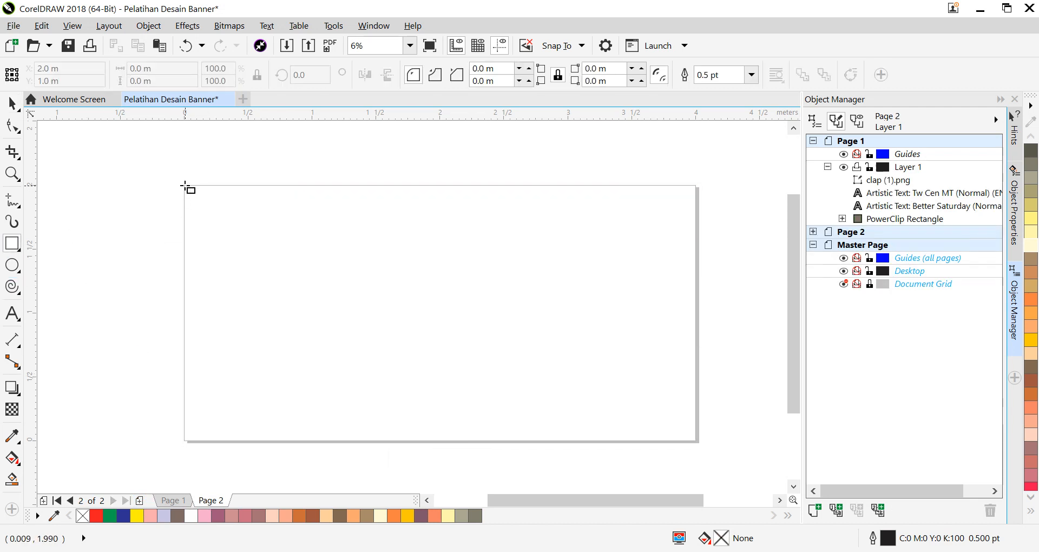
left_click_drag(184, 185, 682, 423)
left_click_drag(610, 392, 187, 192)
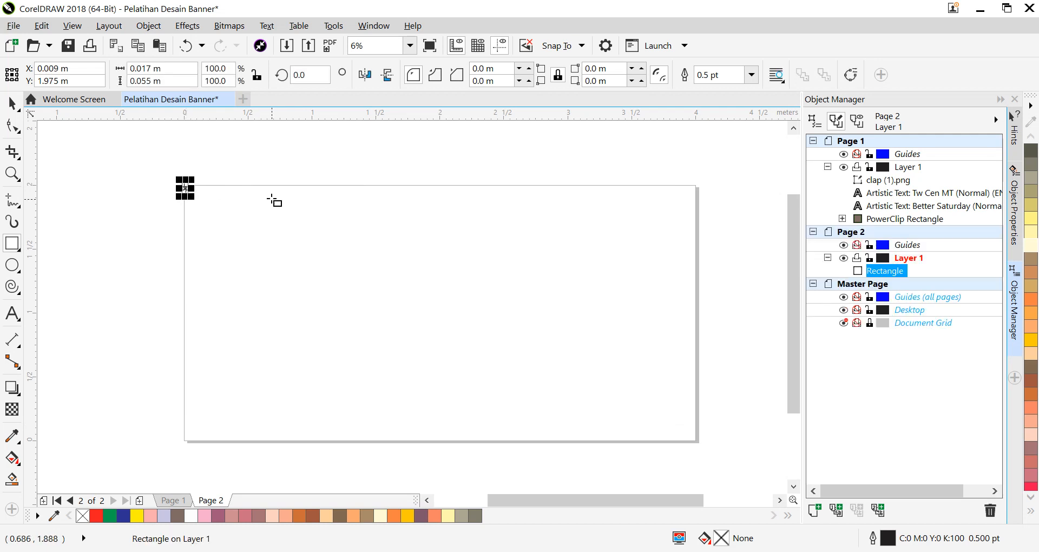
key("ctrl+z")
key("ctrl+z")
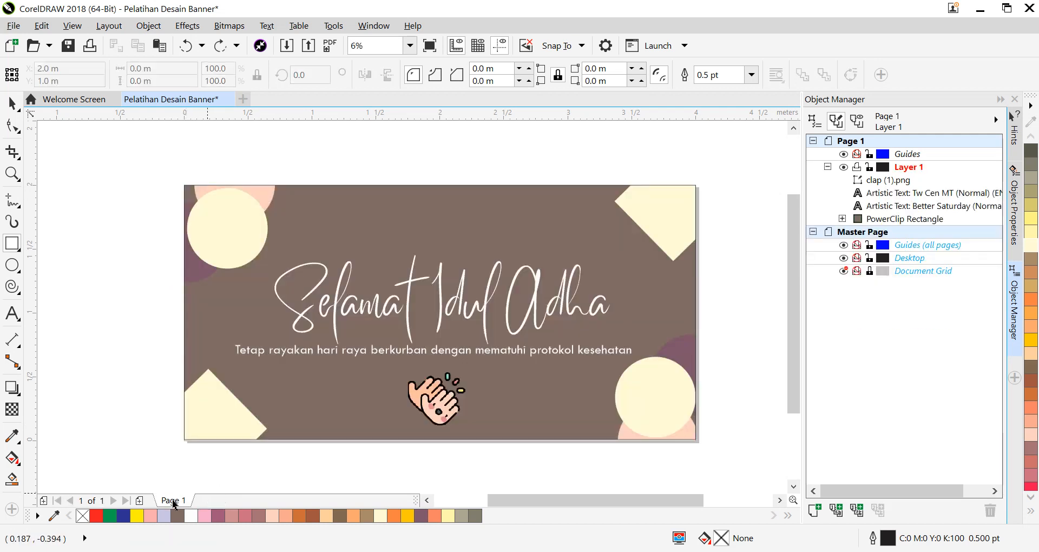
Try duplicating Page 1 after itself with layers only, compare the two pages, and undo the duplication
right_click(175, 502)
left_click(233, 456)
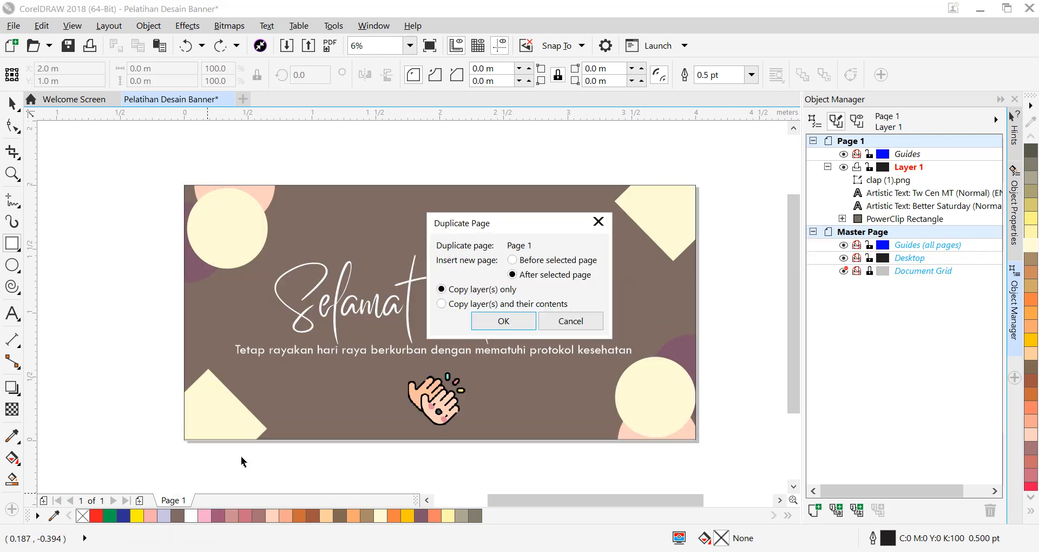
left_click(503, 321)
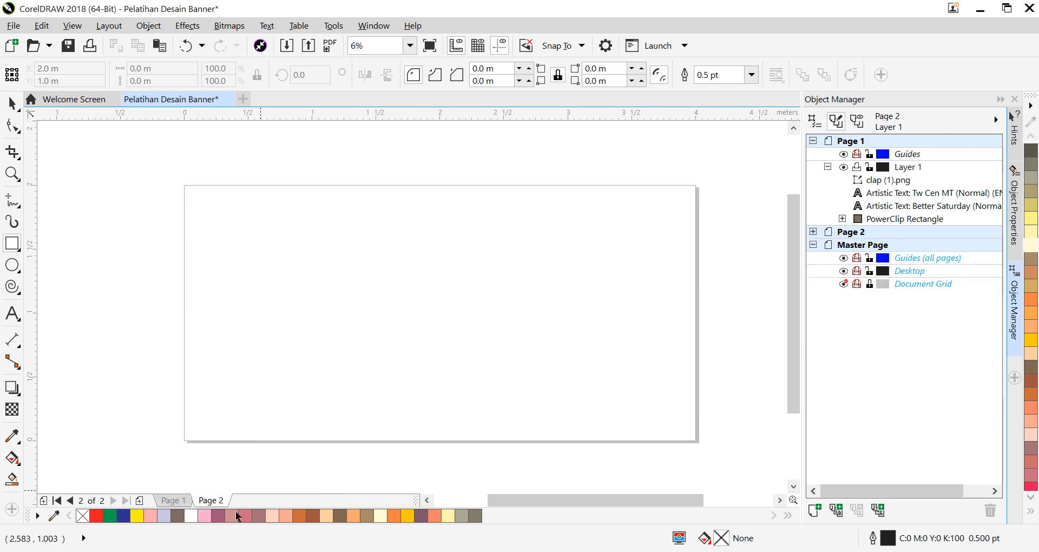
left_click(175, 500)
left_click(211, 500)
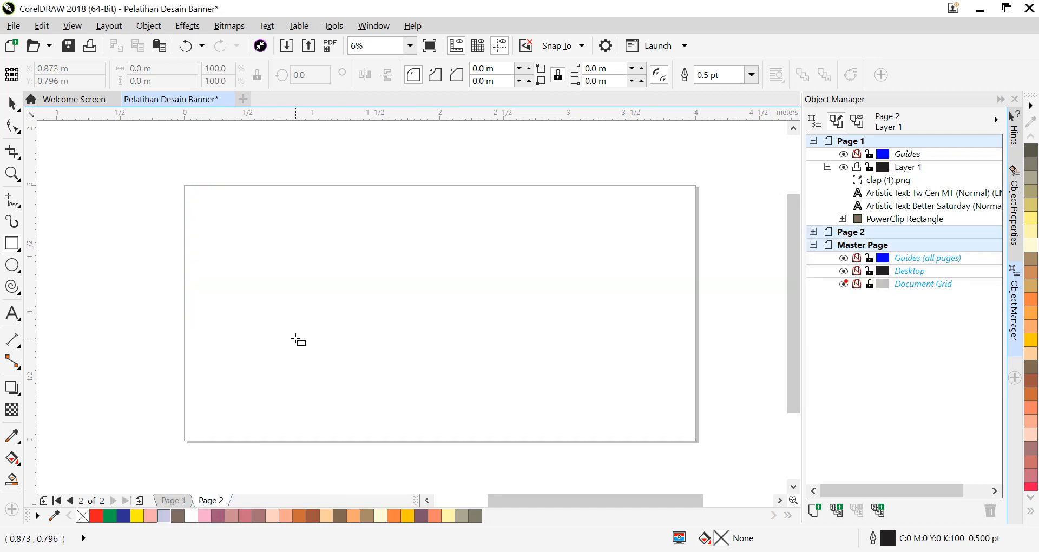
key("ctrl+z")
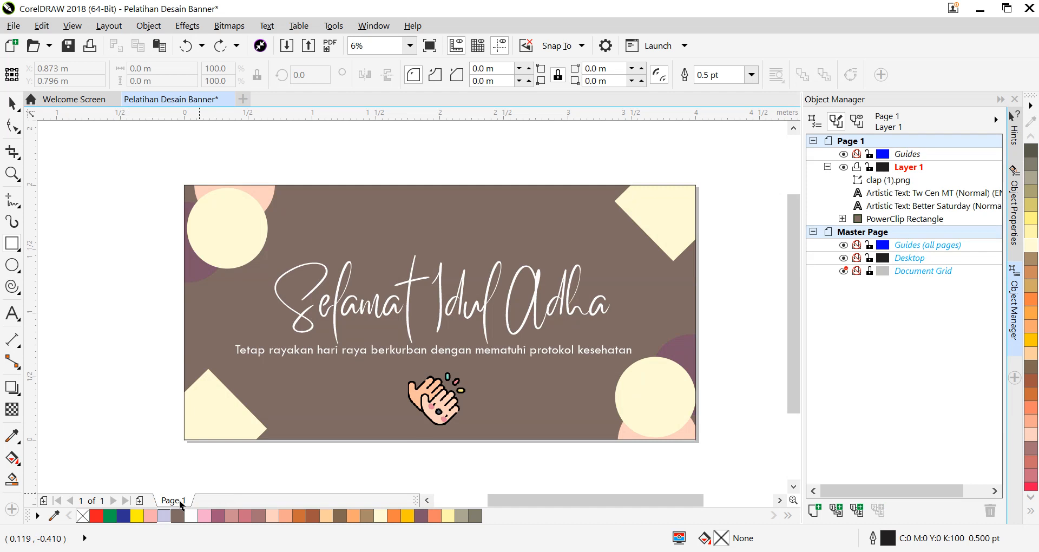
Duplicate Page 1 after itself with its layers and their contents, and select the copy's PowerClip background rectangle
right_click(171, 500)
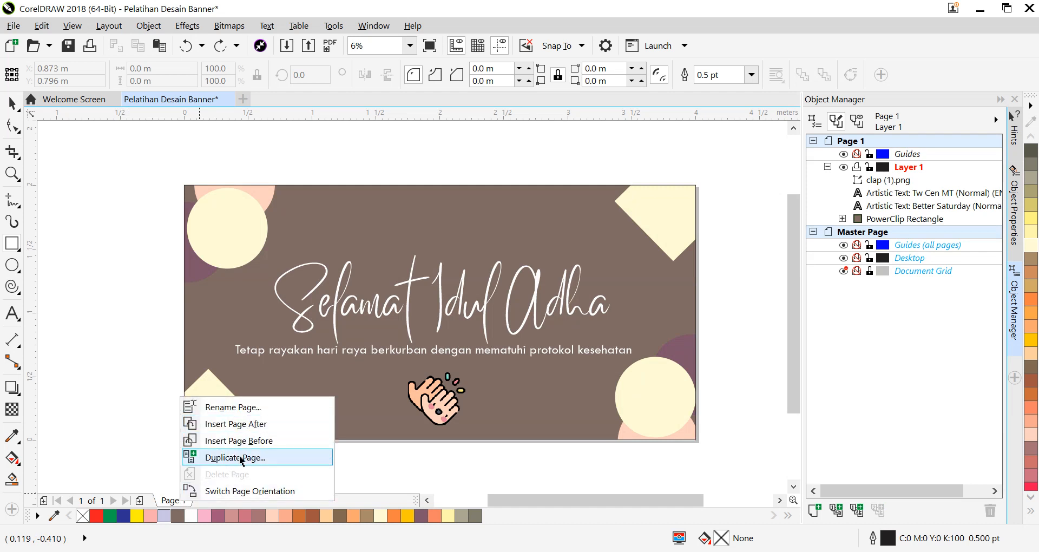
left_click(241, 458)
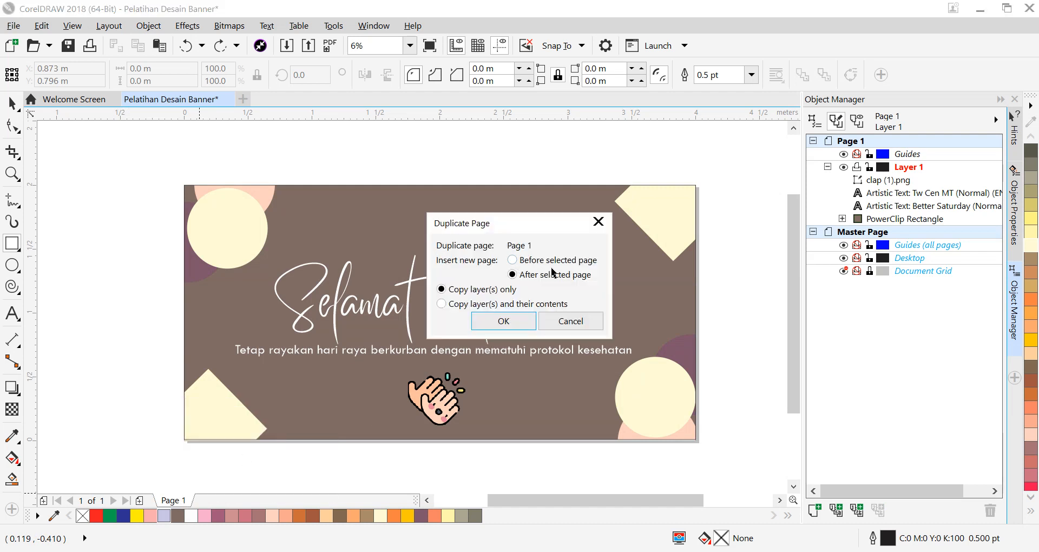
left_click(500, 303)
left_click(503, 322)
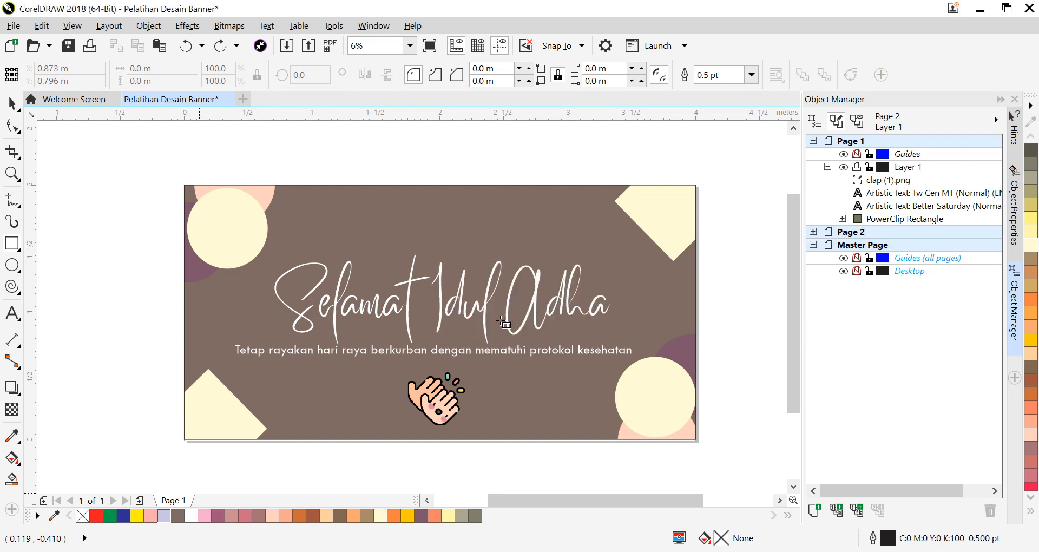
left_click(21, 103)
left_click(317, 252)
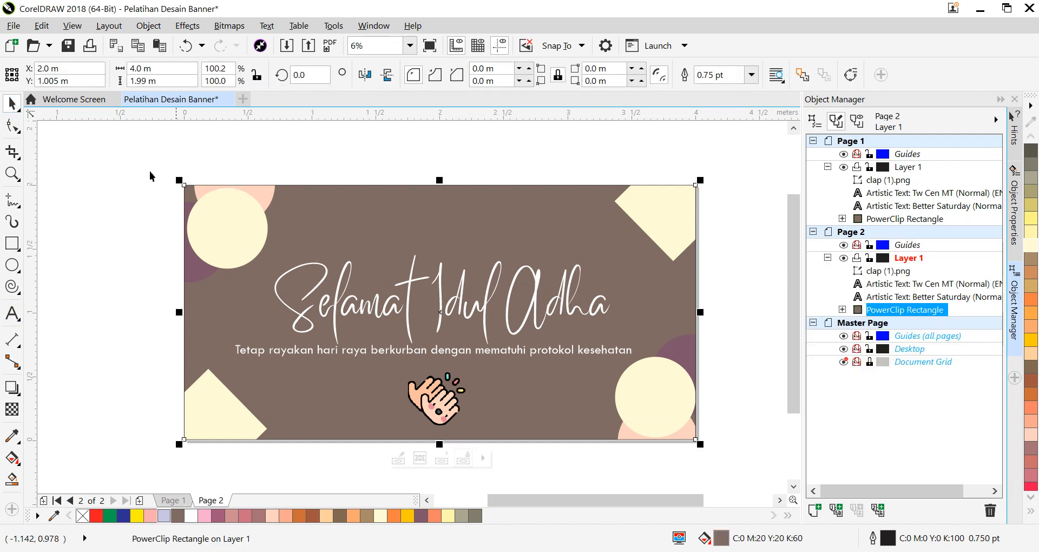
Import background.jpg from the Documents folder and place it beside the Page 2 banner at about X -0.39 m, Y 1.119 m
left_click(15, 26)
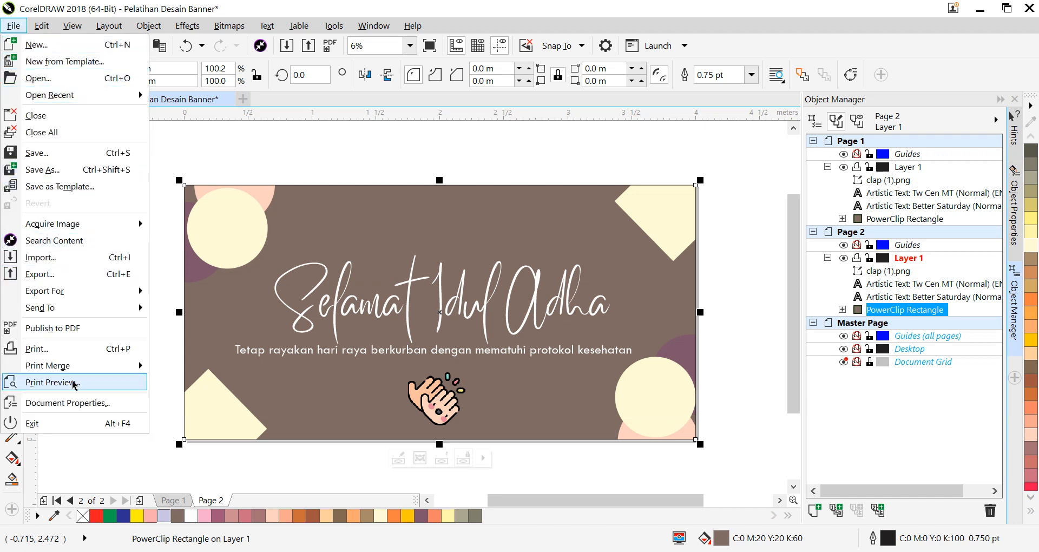
left_click(49, 259)
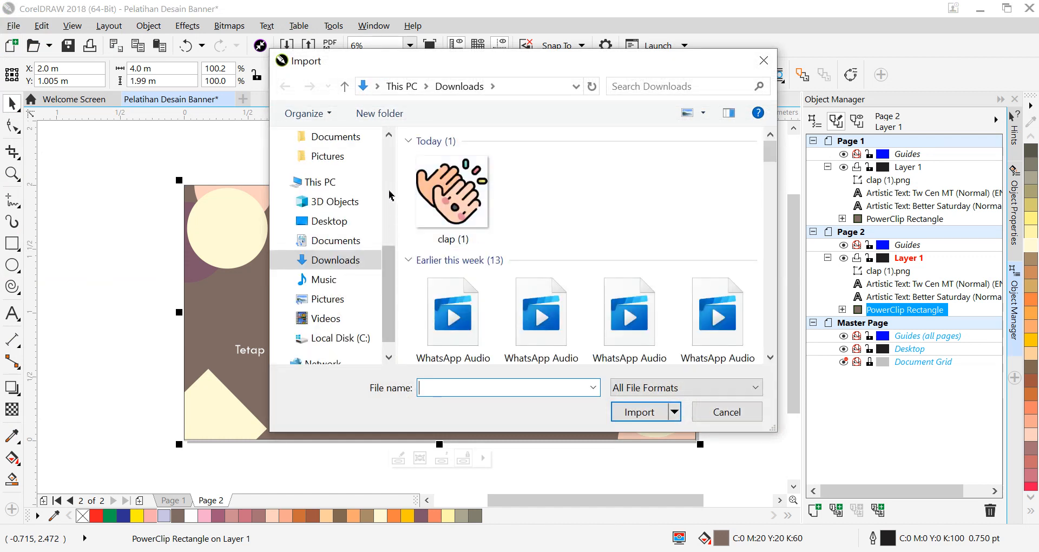
scroll(382, 277, "up", 4)
scroll(383, 277, "down", 3)
scroll(383, 277, "down", 1)
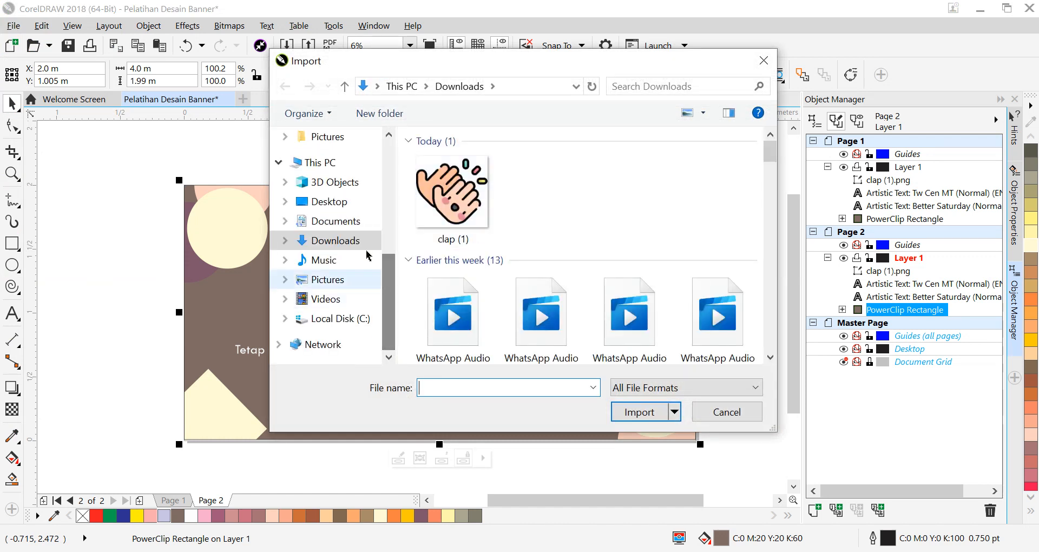
left_click(345, 220)
scroll(649, 239, "down", 10)
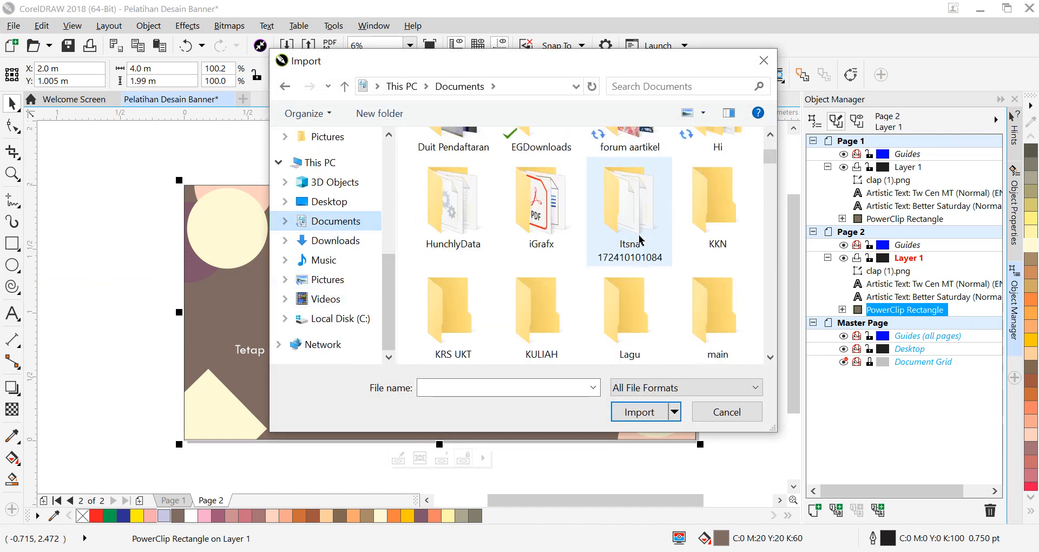
scroll(640, 240, "down", 15)
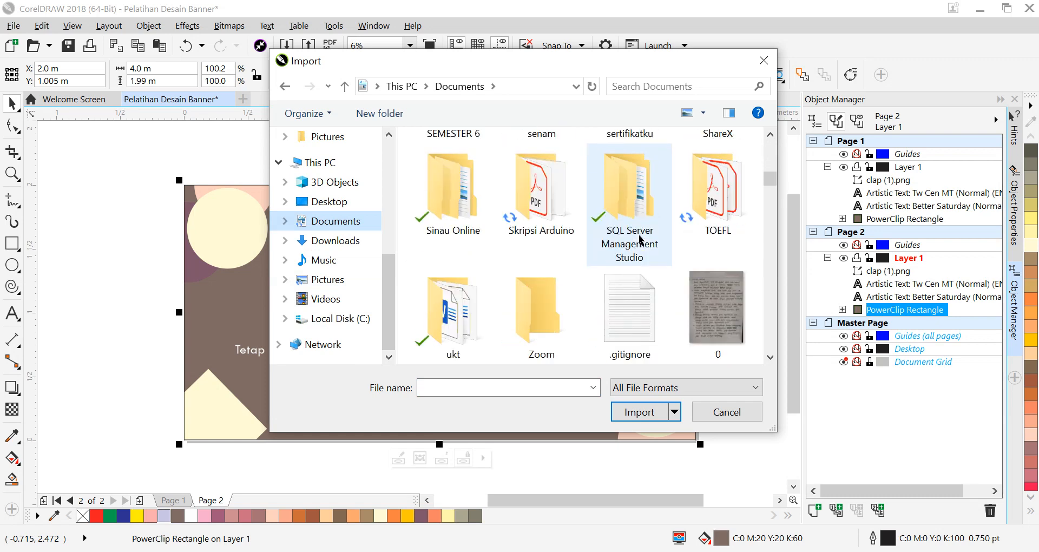
scroll(640, 240, "down", 15)
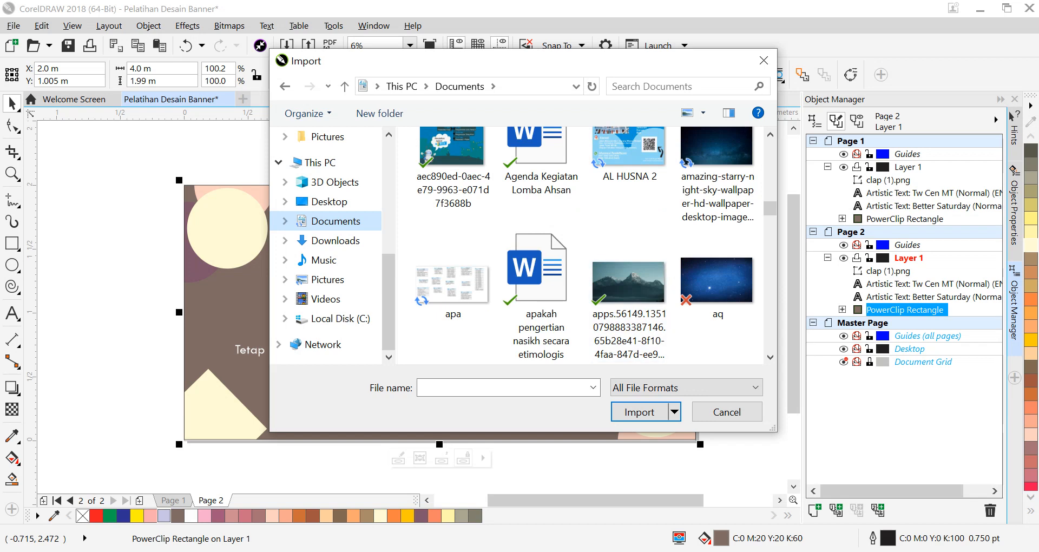
scroll(676, 301, "down", 3)
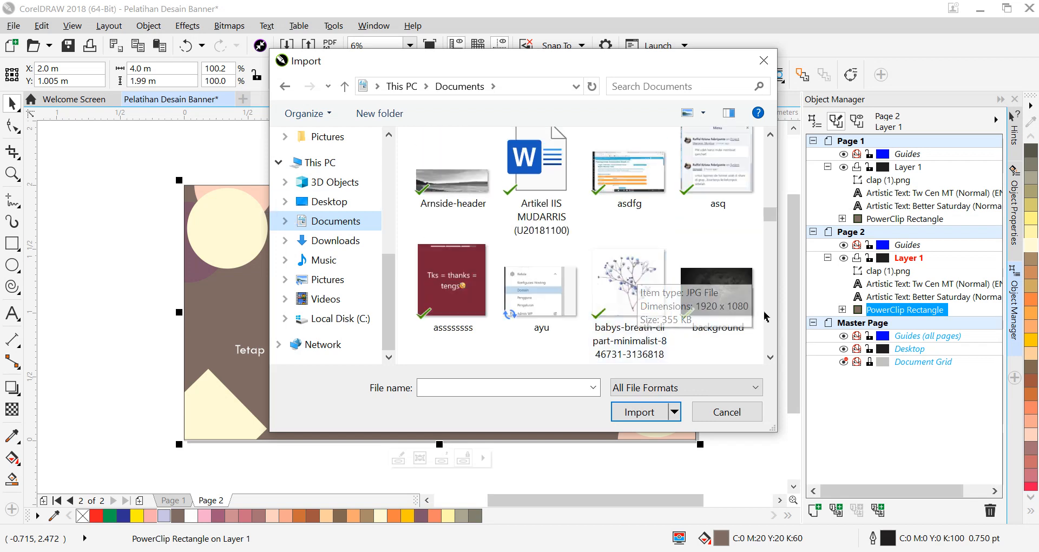
left_click(715, 309)
left_click(641, 413)
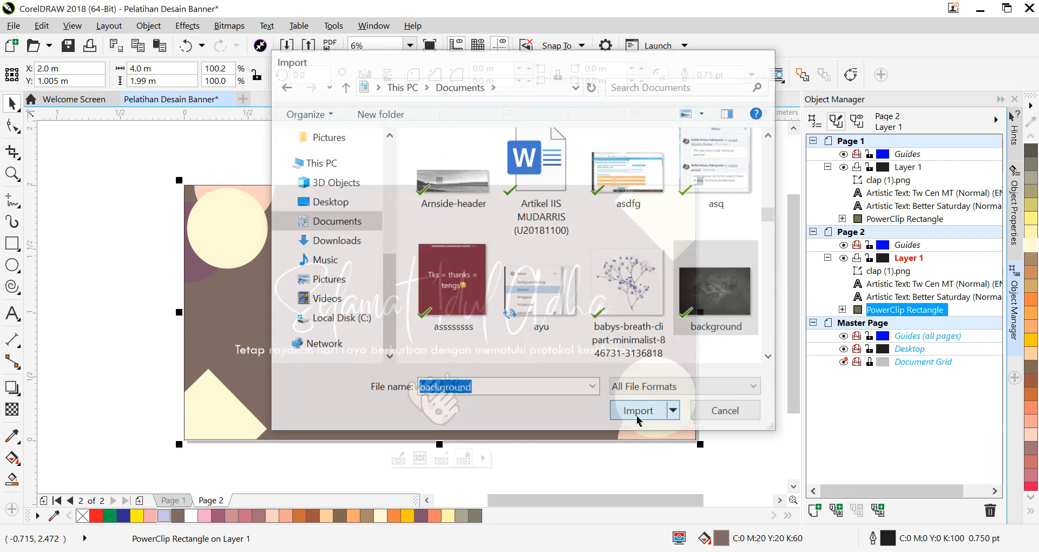
left_click(112, 282)
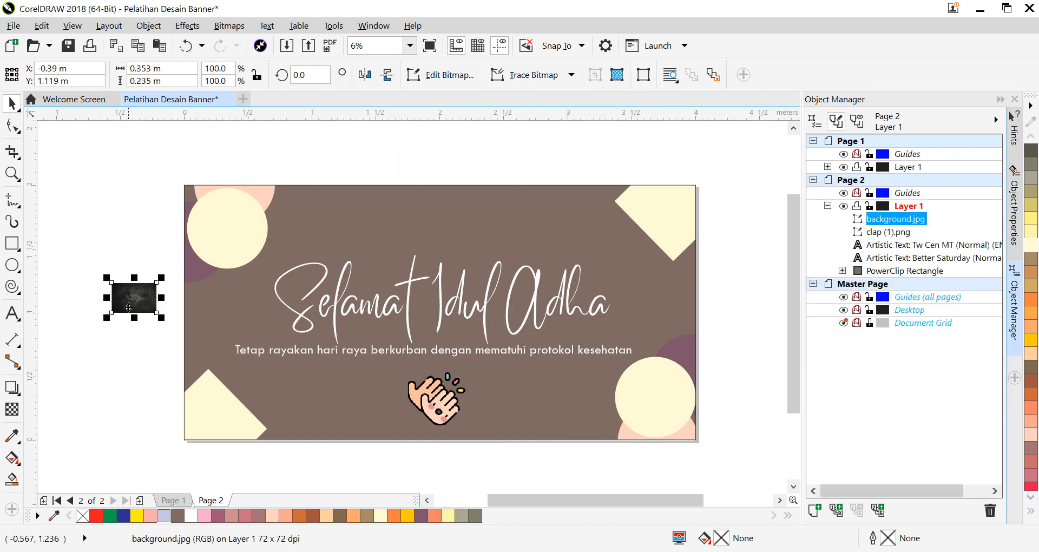
Enlarge background.jpg to about 2.32 m by 1.547 m and move it to about X 0.132 m, Y 0.988 m, overlapping the banner
left_click_drag(120, 295, 84, 294)
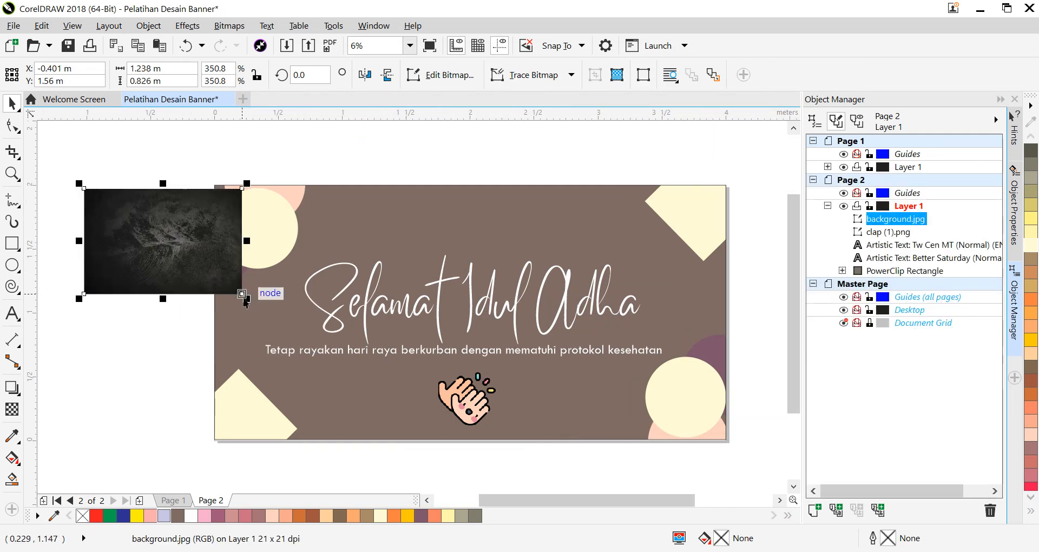
left_click_drag(242, 296, 381, 388)
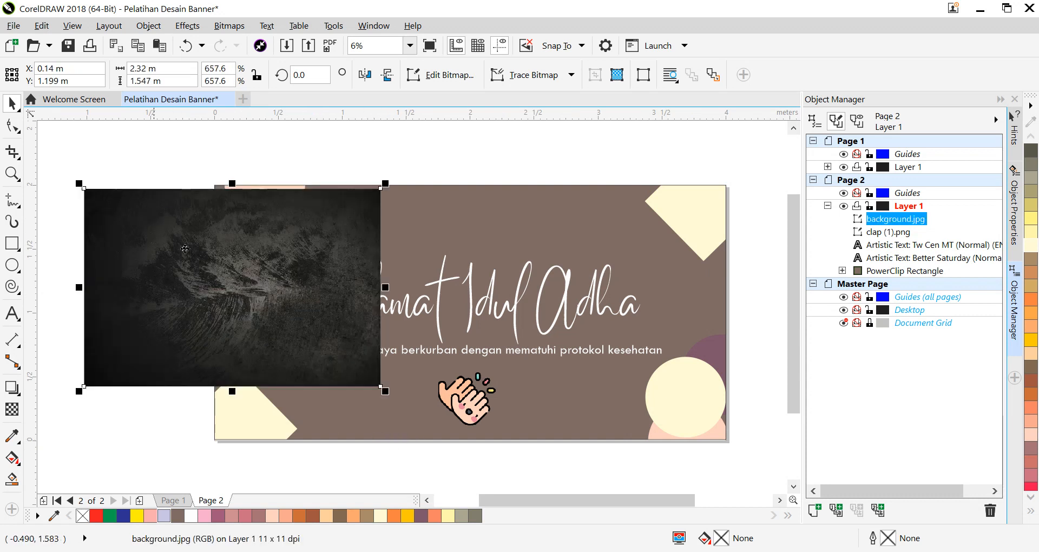
mouse_move(222, 268)
left_mouse_down()
mouse_move(221, 295)
mouse_move(222, 268)
left_mouse_up()
left_click(174, 283)
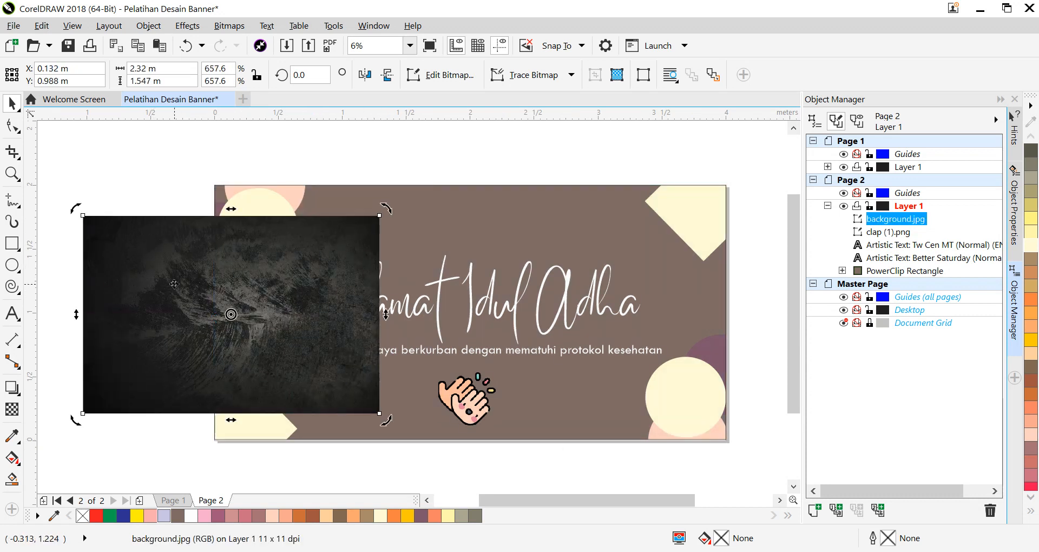
left_click(174, 283)
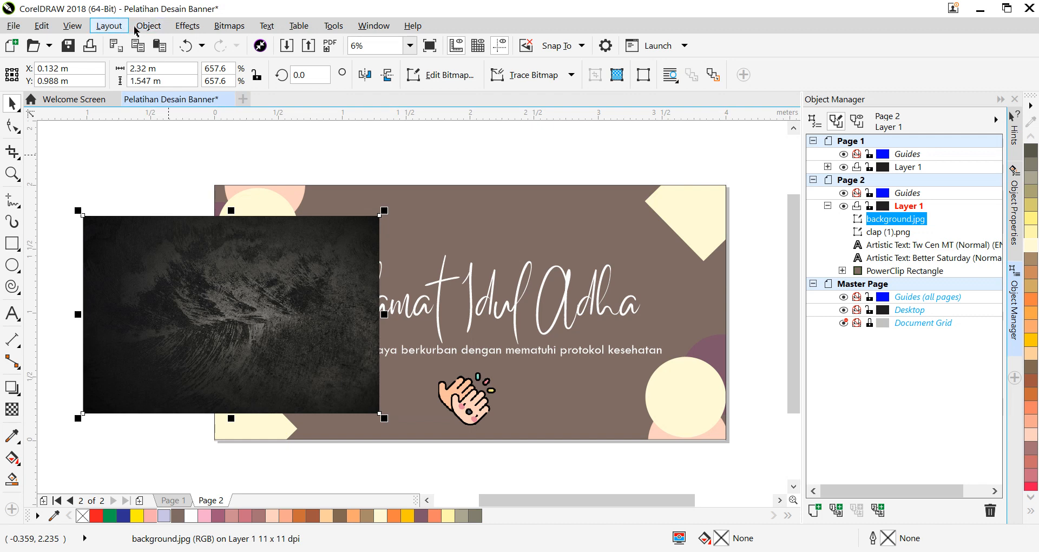
Place background.jpg inside the Page 2 banner's background rectangle as PowerClip content
left_click(154, 27)
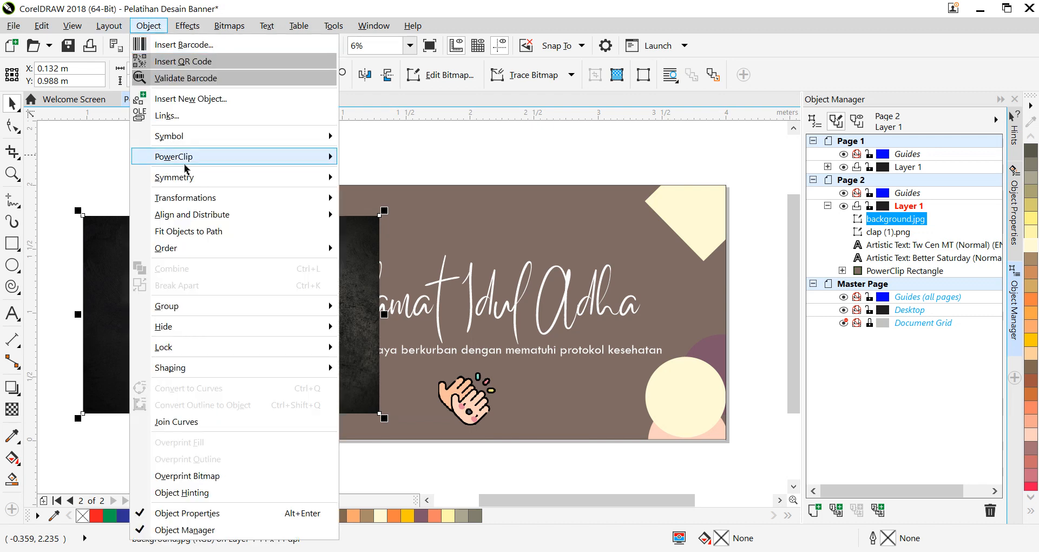
mouse_move(247, 161)
left_click(379, 159)
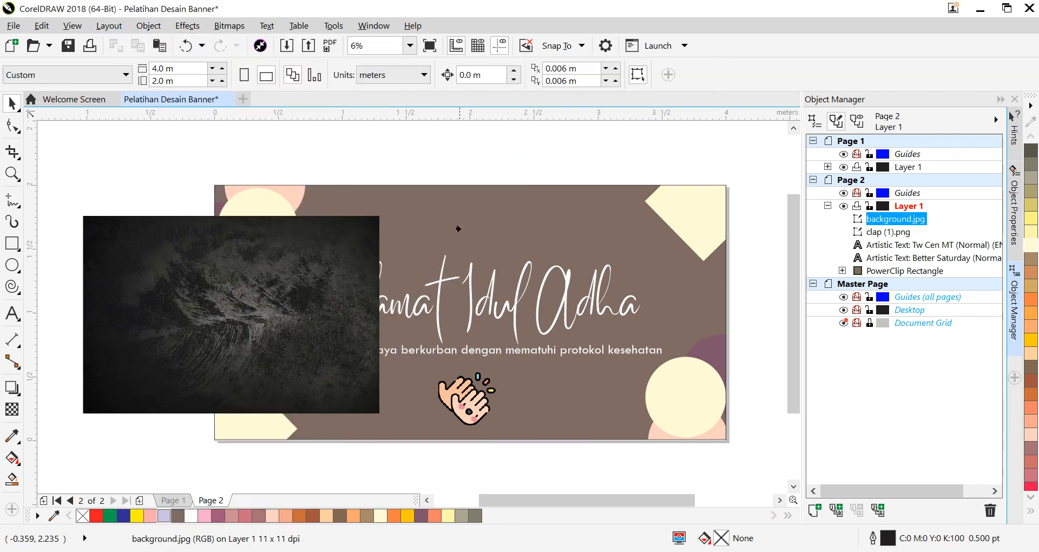
left_click(459, 226)
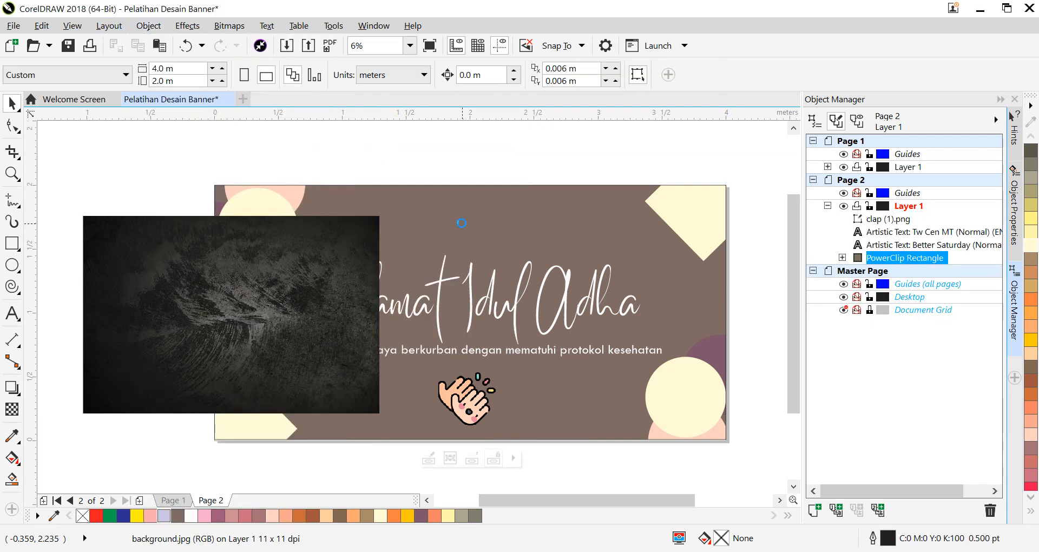
Edit the PowerClip contents, moving and enlarging background.jpg to about 3.999 m by 2.667 m to cover the banner frame, and finish editing
double_click(267, 274)
left_click_drag(250, 288, 382, 259)
left_click(382, 258)
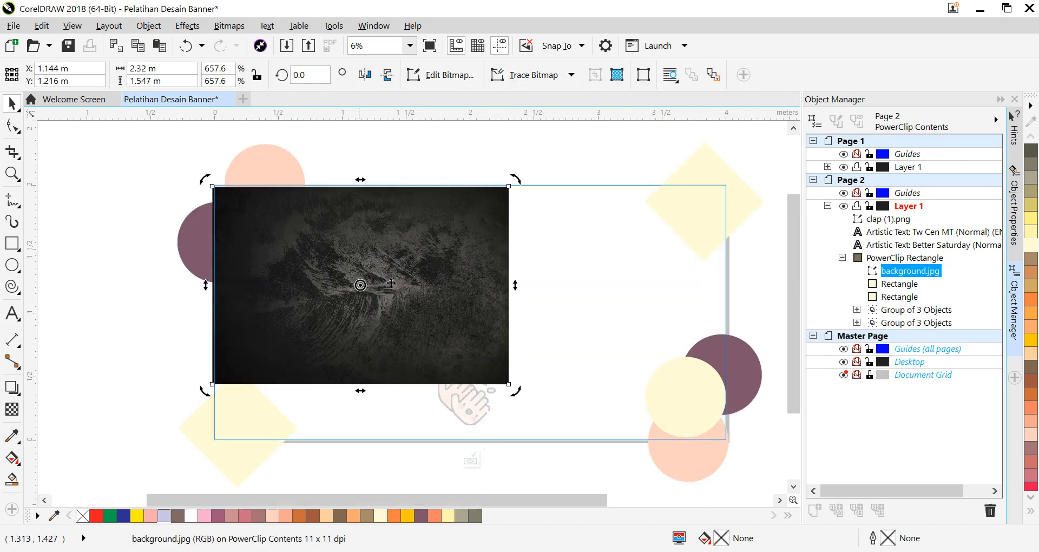
left_click(458, 346)
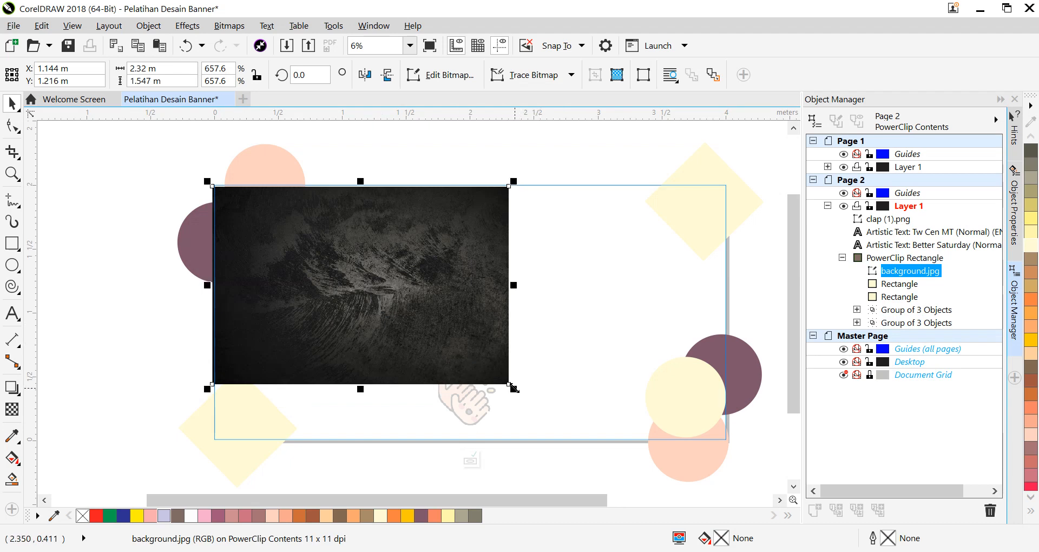
left_click_drag(508, 384, 794, 483)
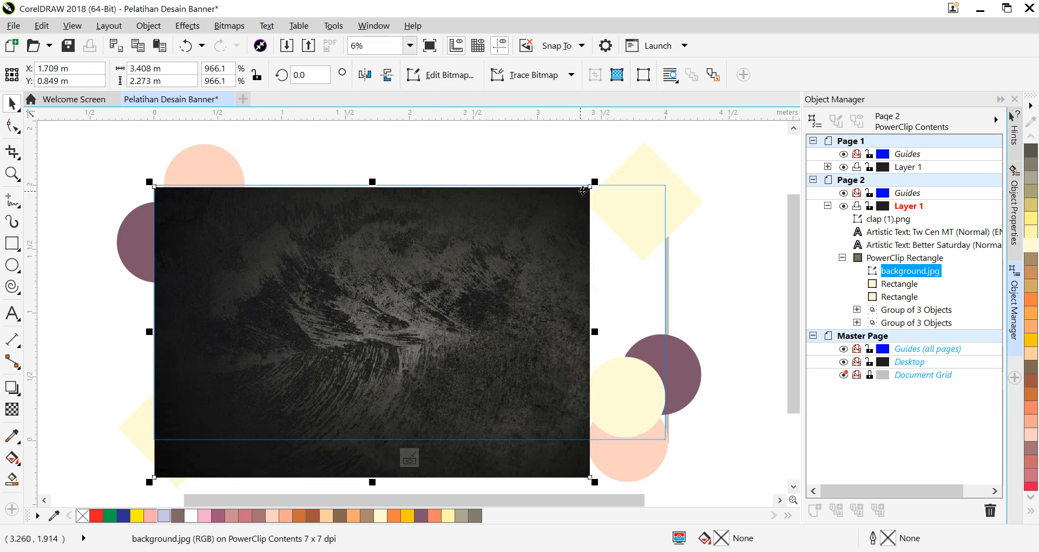
left_click_drag(594, 184, 718, 132)
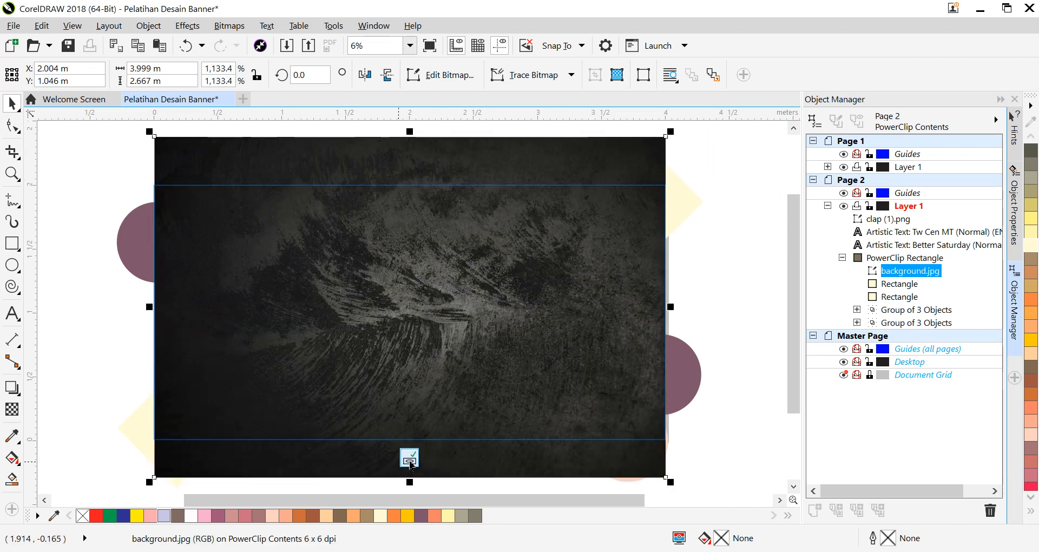
left_click(410, 459)
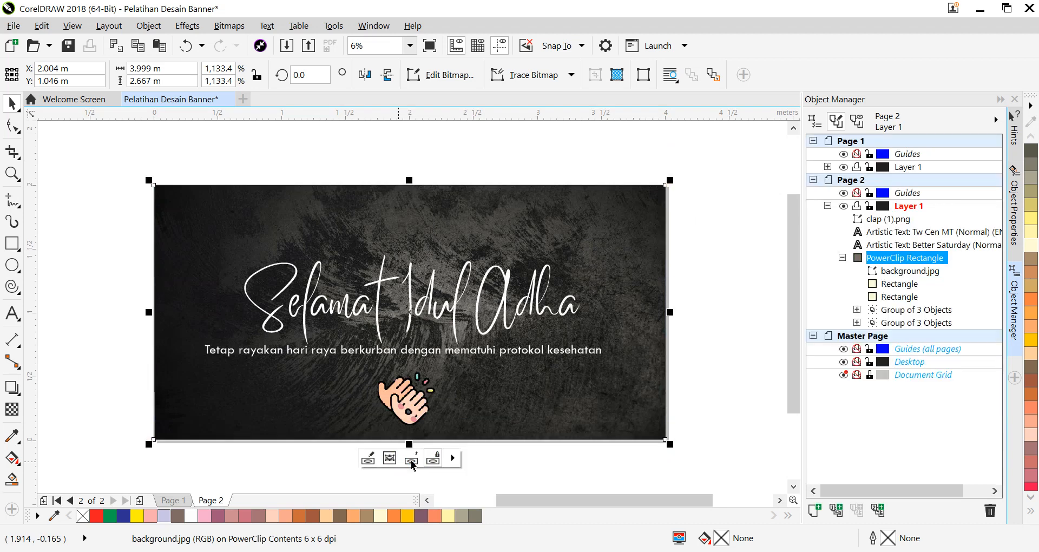
left_click(748, 263)
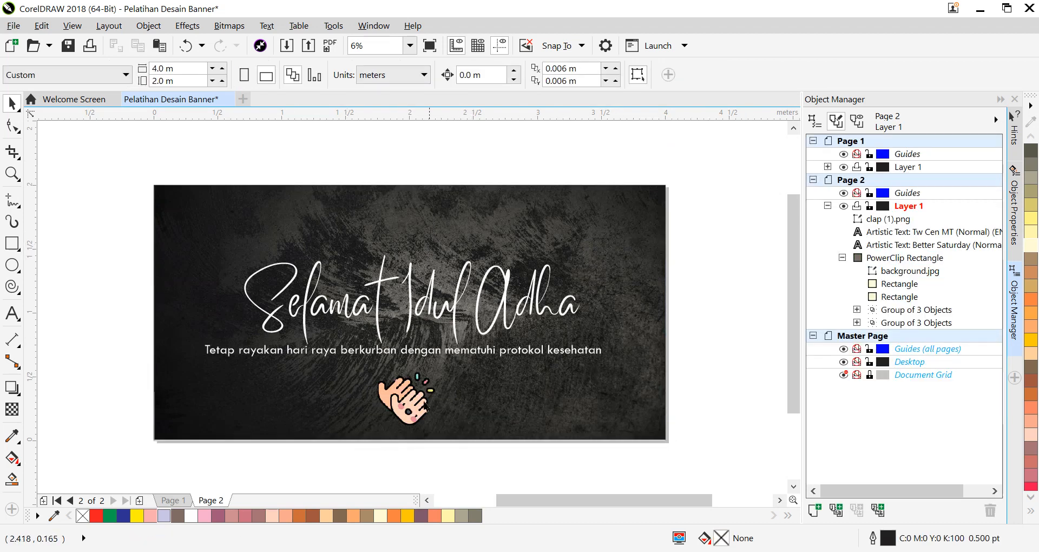
left_click(422, 399)
left_click(695, 321)
left_click(426, 222)
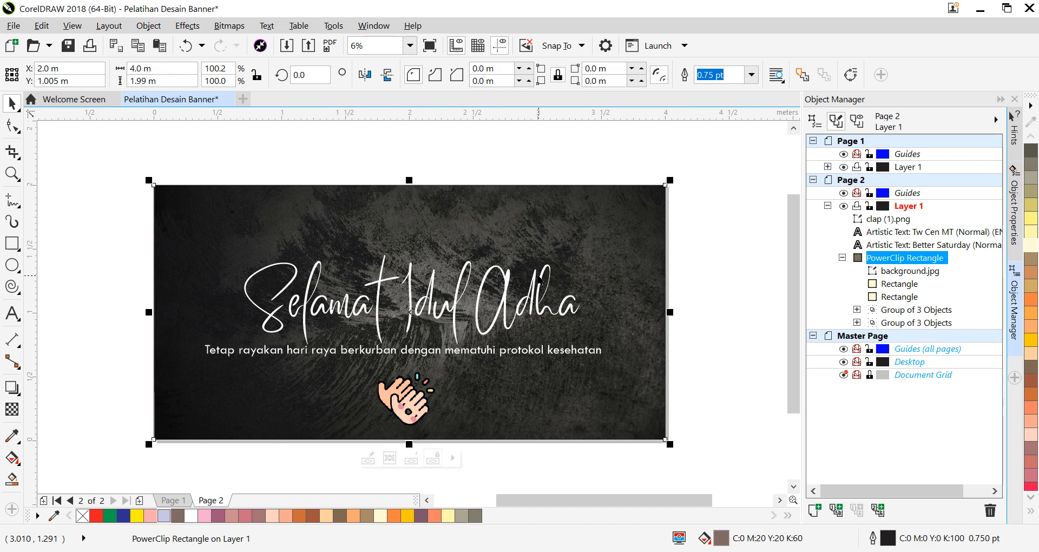
left_click(131, 138)
left_click(507, 291)
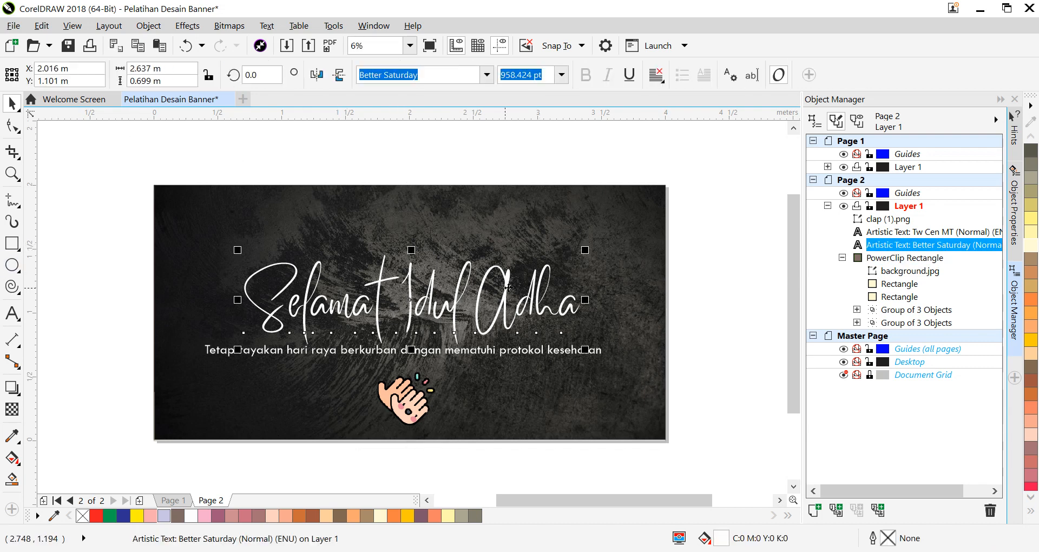
left_click(697, 253)
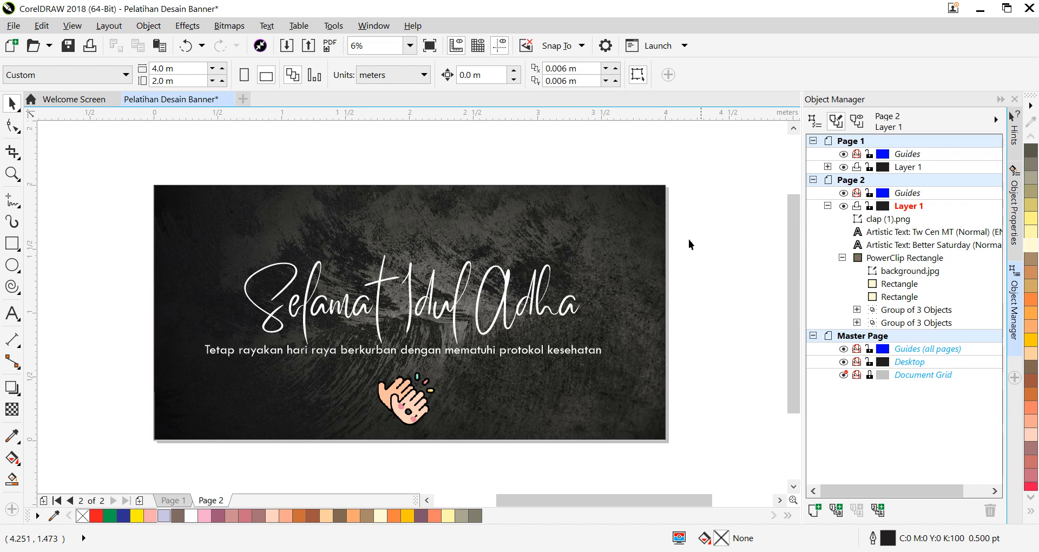
Save the drawing as Pelatihan Desain Banner in the Documents KKN folder, in CDR format, Version 20.0 (2018)
left_click(20, 25)
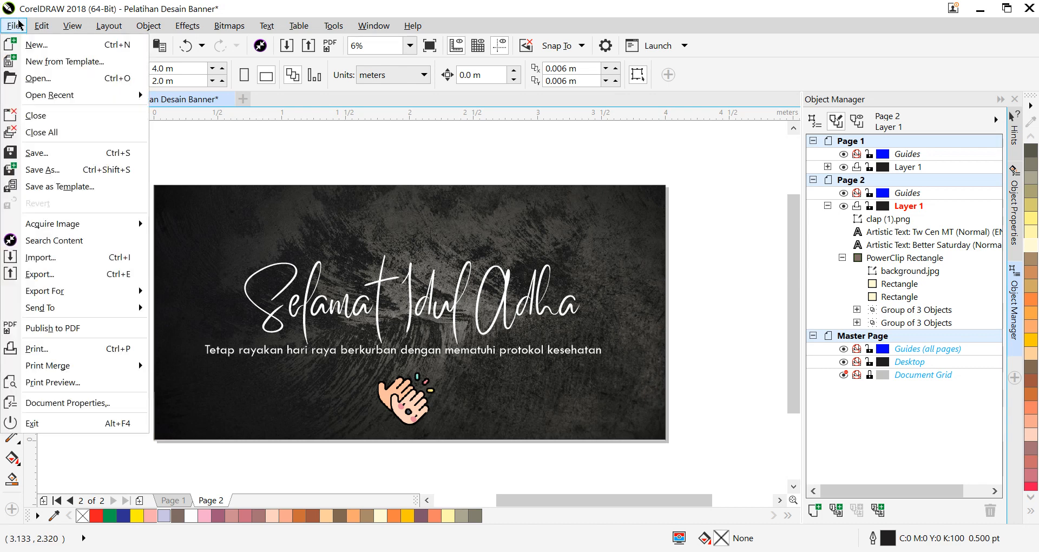
left_click(87, 170)
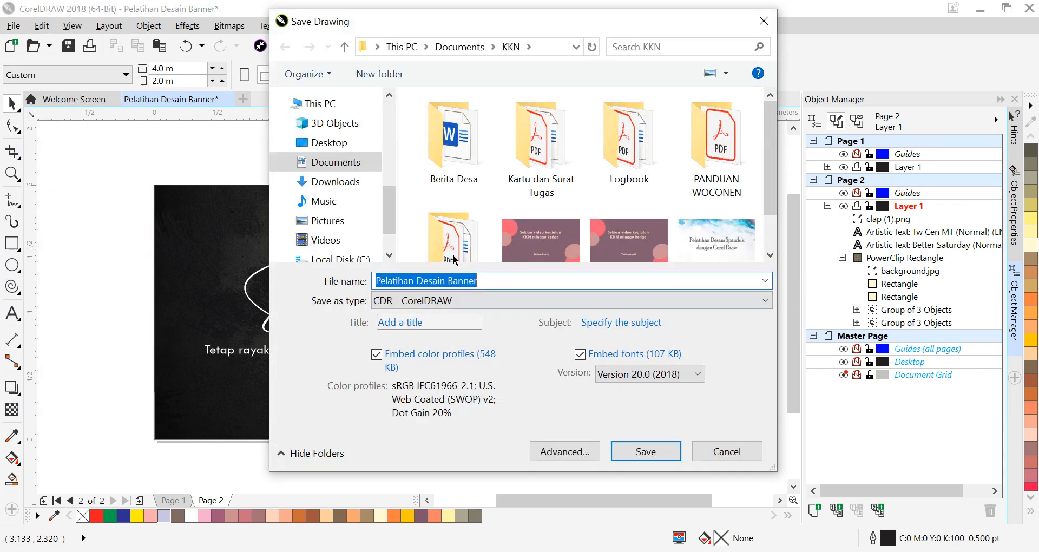
left_click(489, 281)
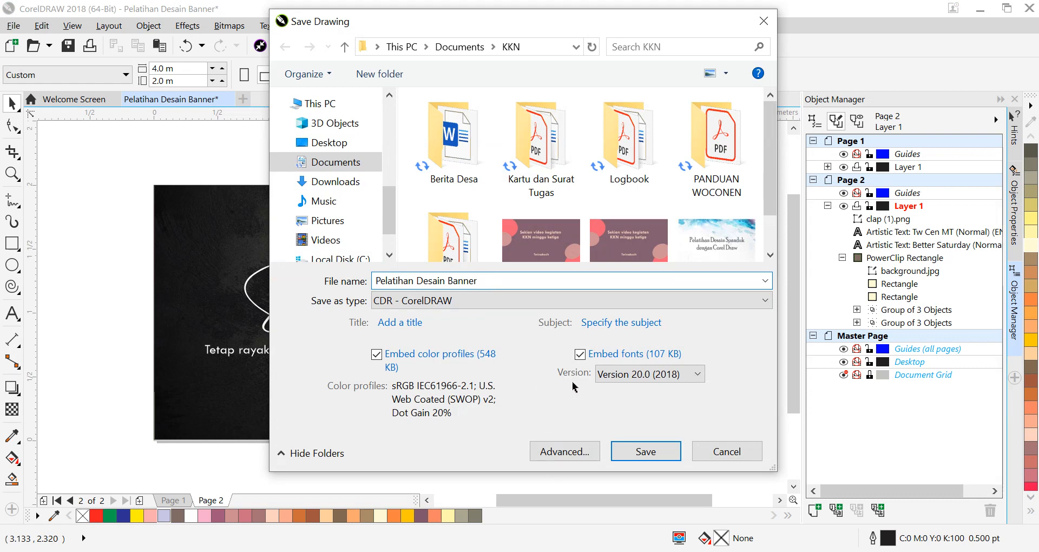
left_click(646, 451)
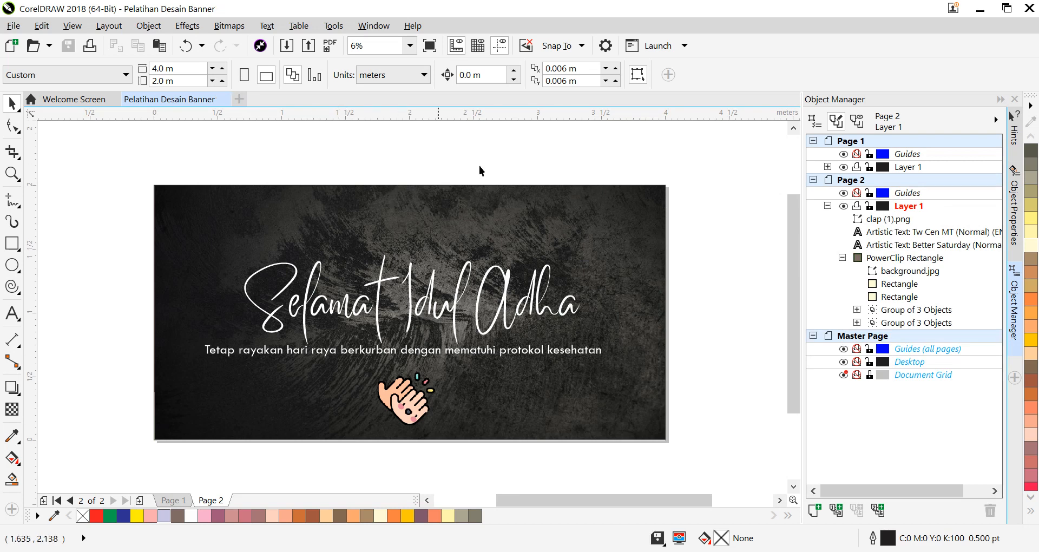
Export the Page 2 banner to Documents as Pelatihan Desain Banner in JPG format, with CMYK Color (32-bit) and 100% quality
left_click(19, 25)
mouse_move(41, 25)
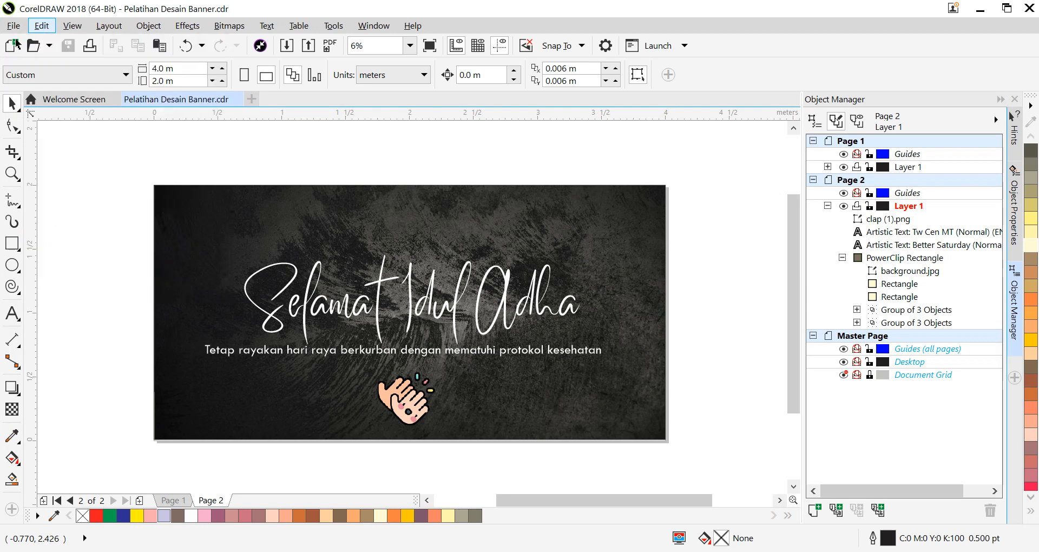
left_click(19, 25)
left_click(19, 24)
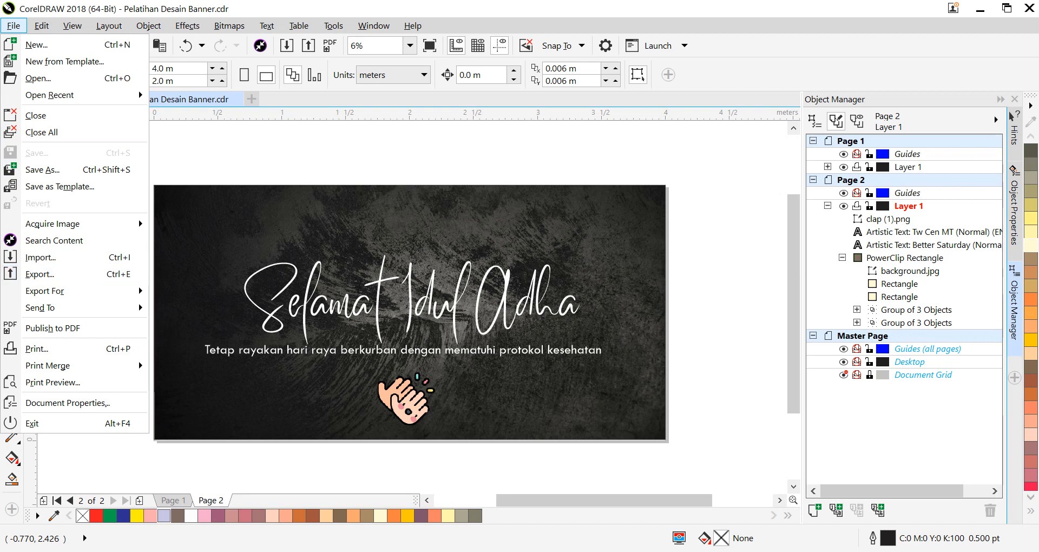
left_click(93, 274)
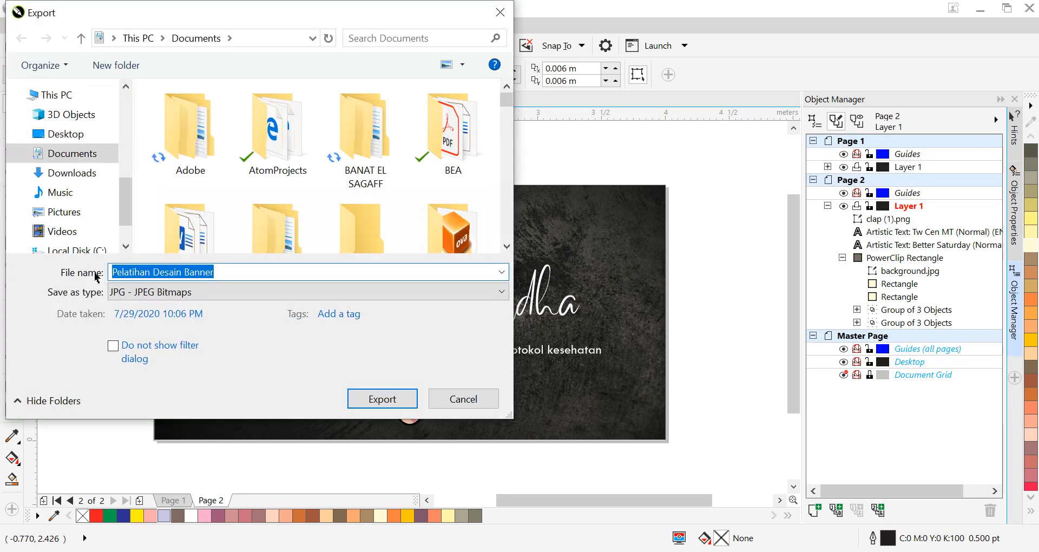
left_click(165, 295)
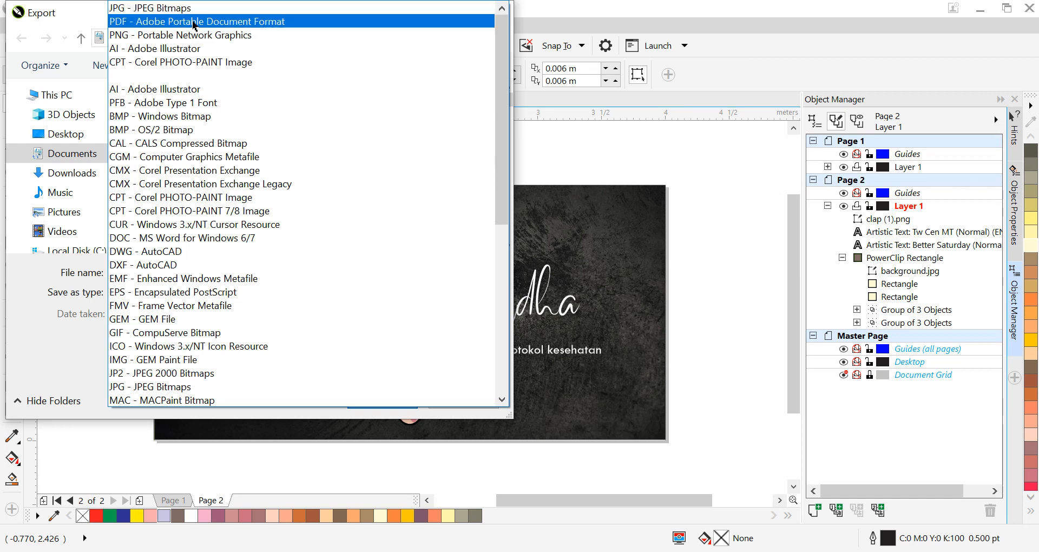
left_click(161, 10)
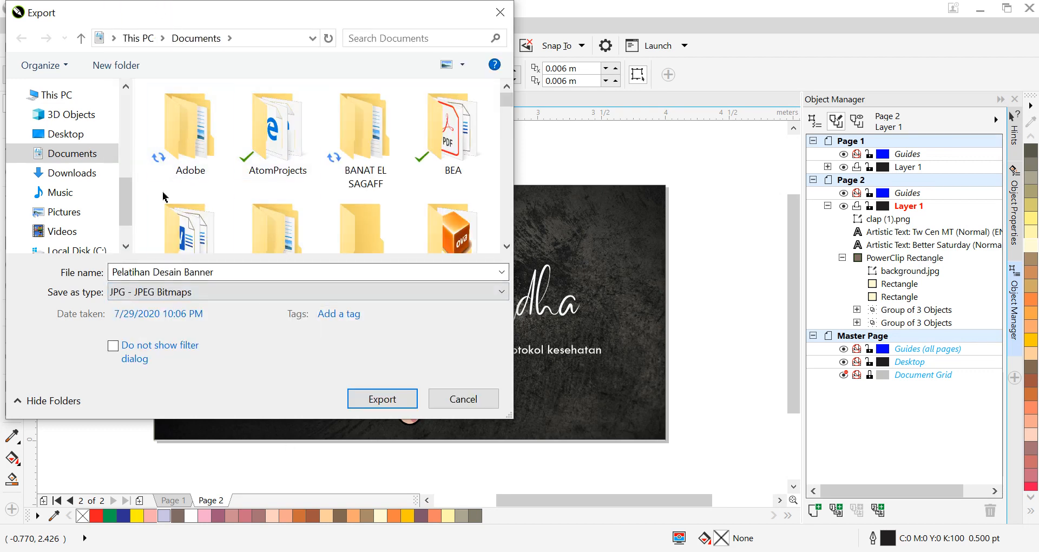
left_click(382, 399)
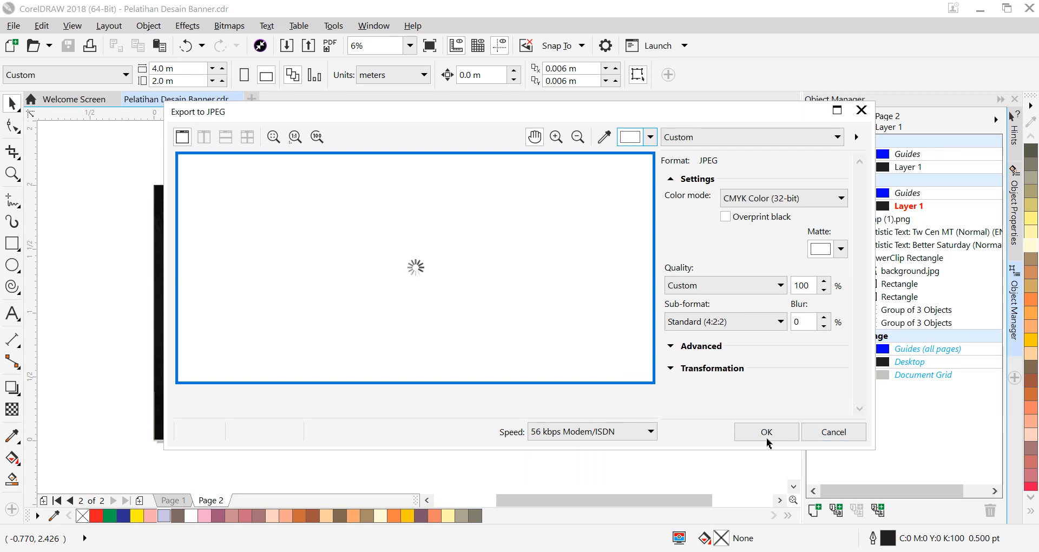
left_click(735, 131)
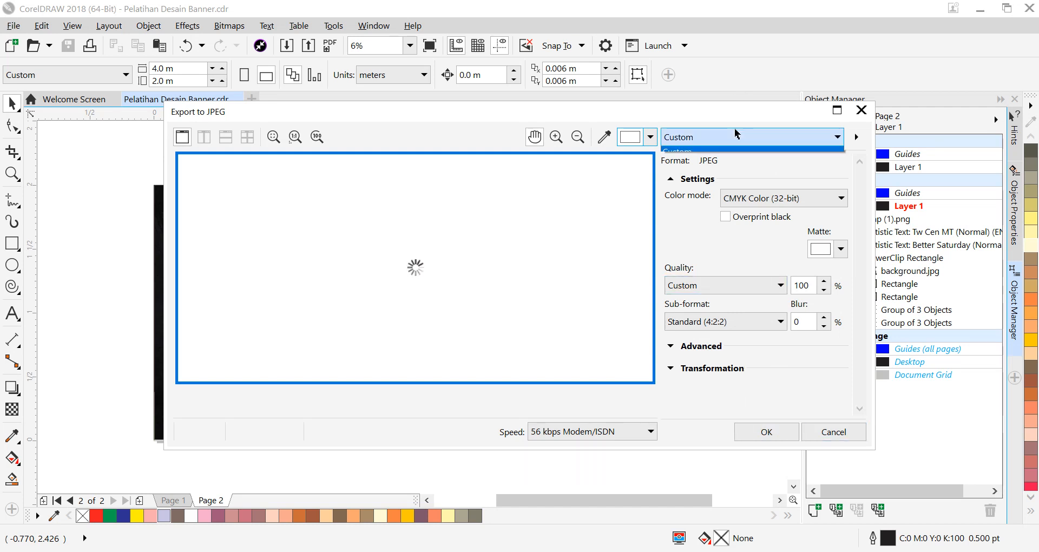
left_click(735, 131)
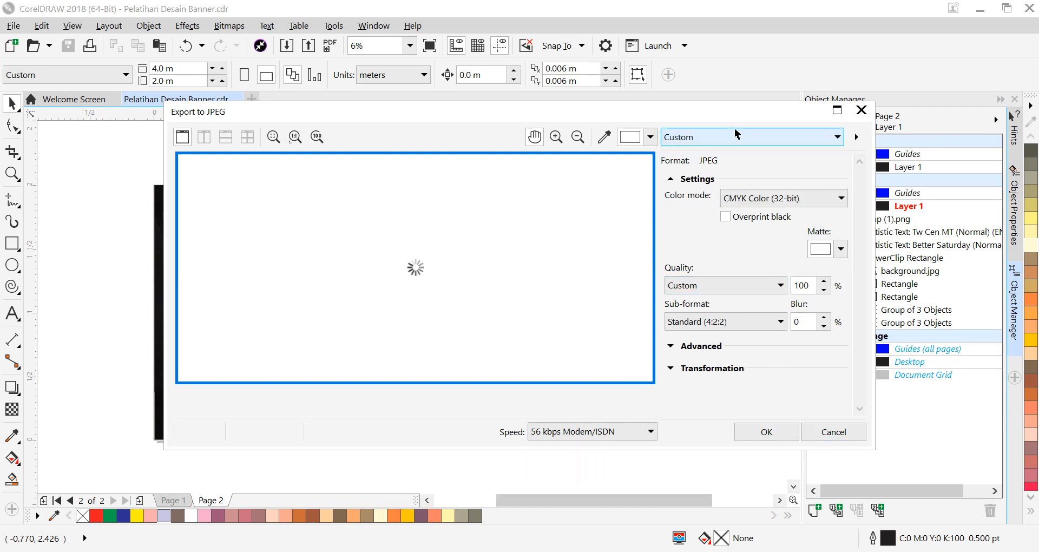
left_click(767, 433)
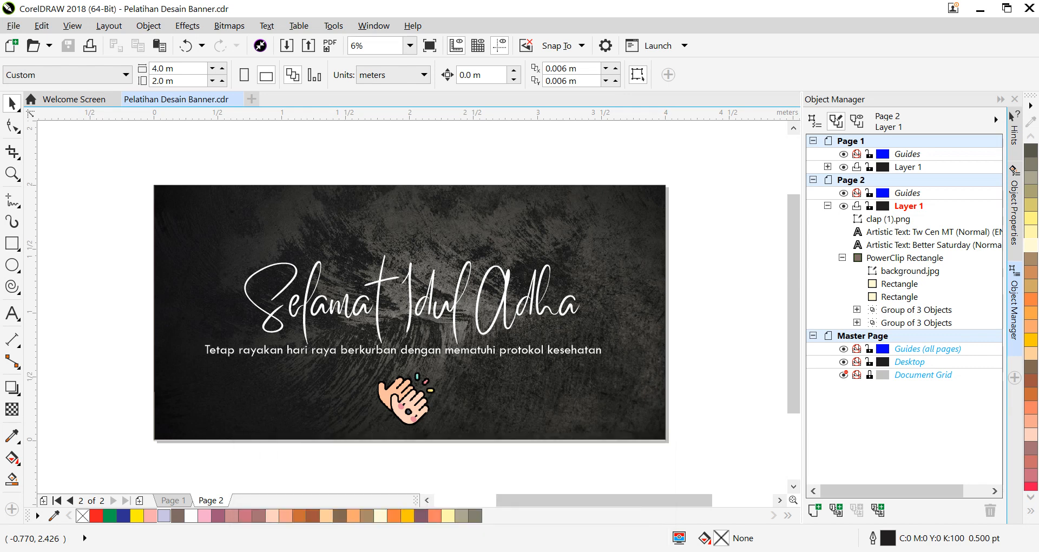
Switch to File Explorer and search the Documents folder for "pelatih"
left_click(314, 487)
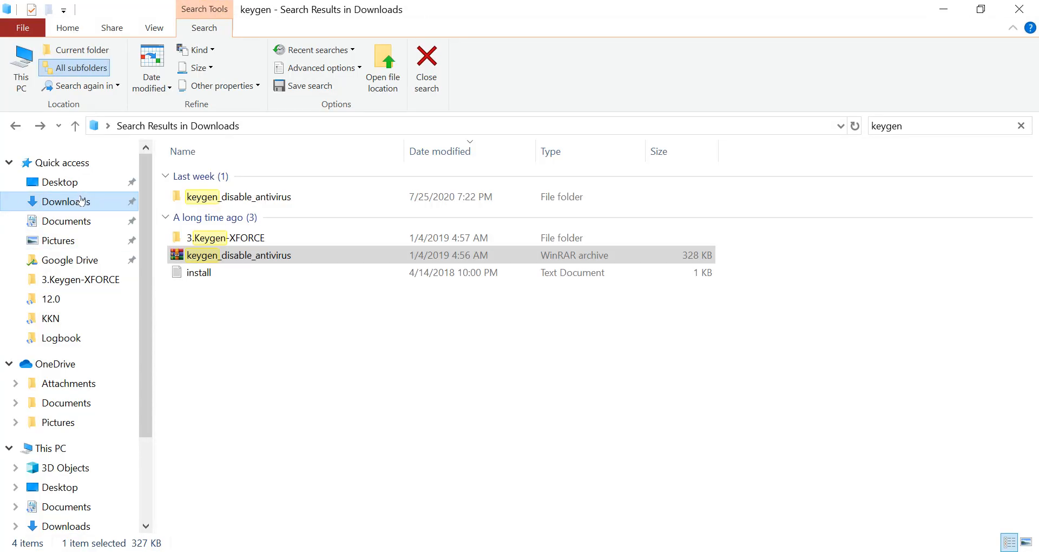
left_click(82, 228)
left_click(900, 126)
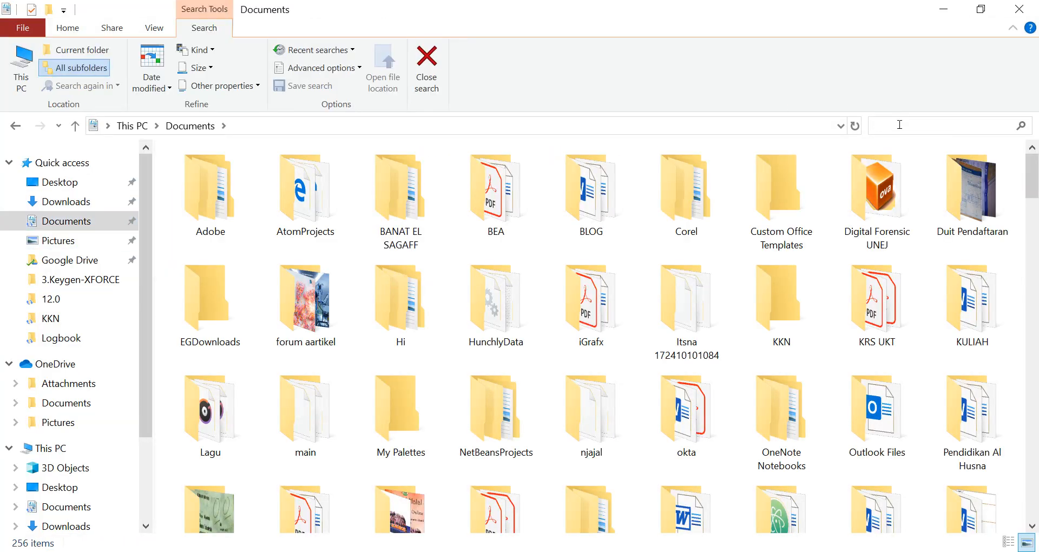
type("pela")
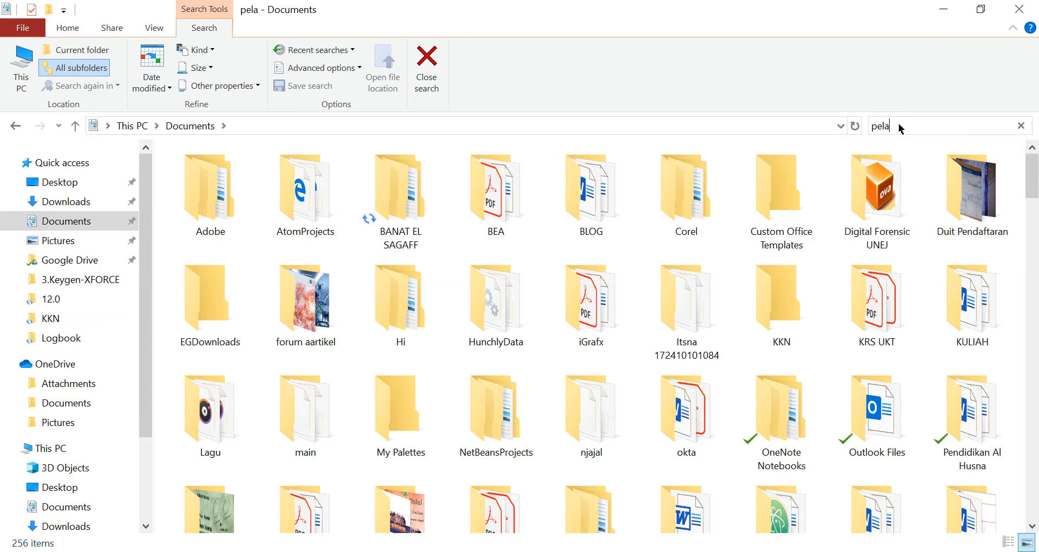
type("tih")
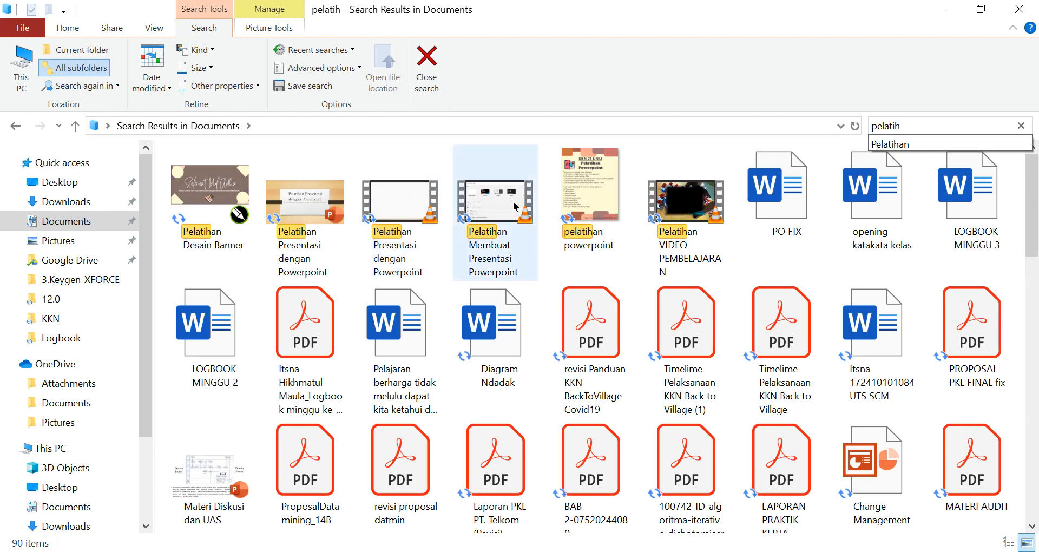
Look through the Documents search results for the exported Pelatihan Desain Banner JPG
scroll(395, 238, "down", 8)
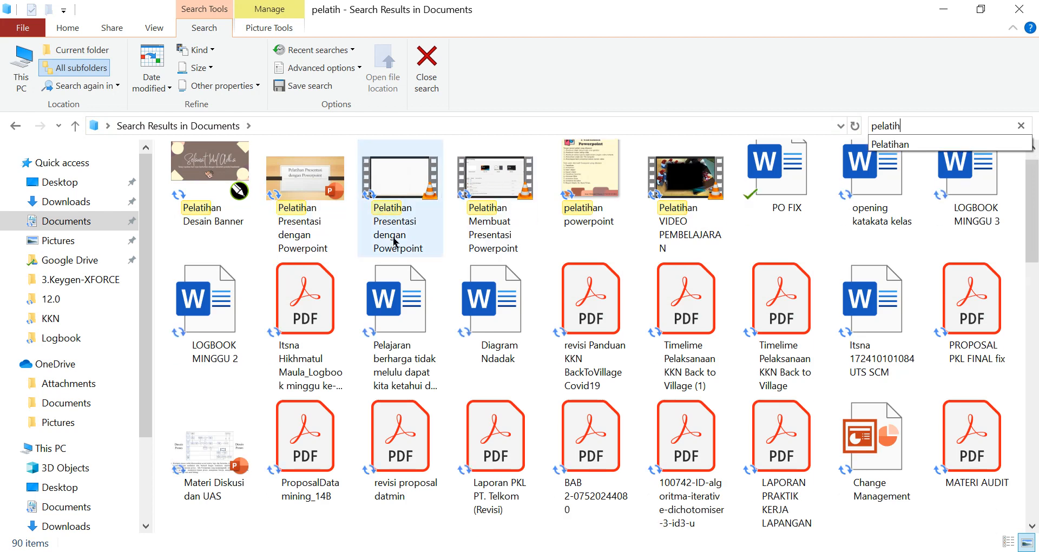
scroll(395, 242, "down", 6)
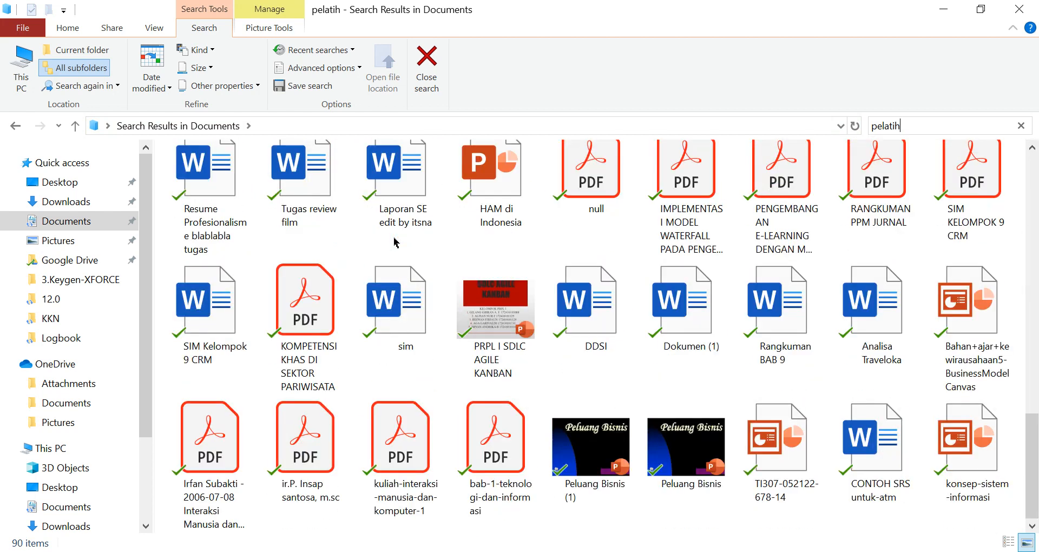
scroll(395, 242, "up", 4)
scroll(396, 242, "up", 5)
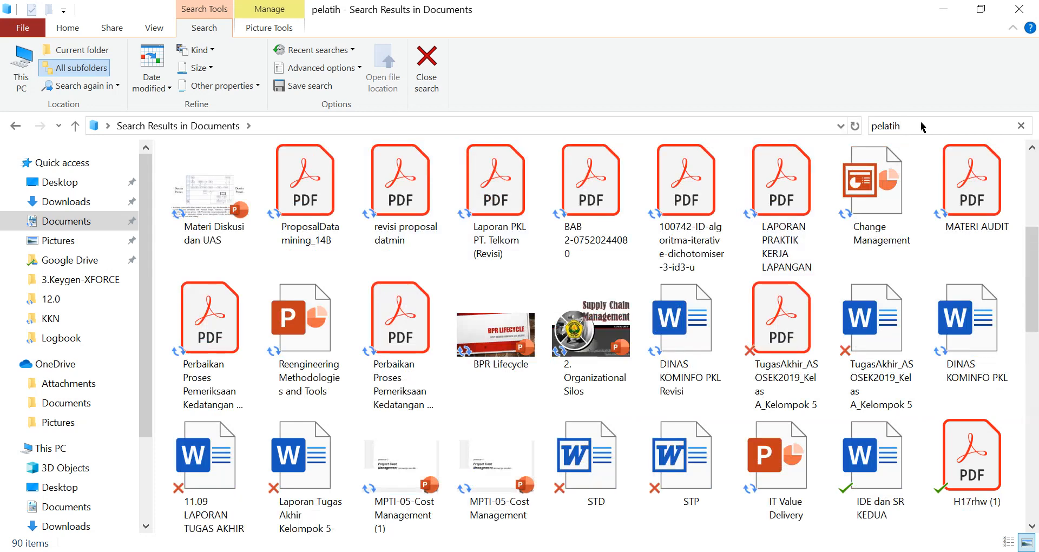
type("a")
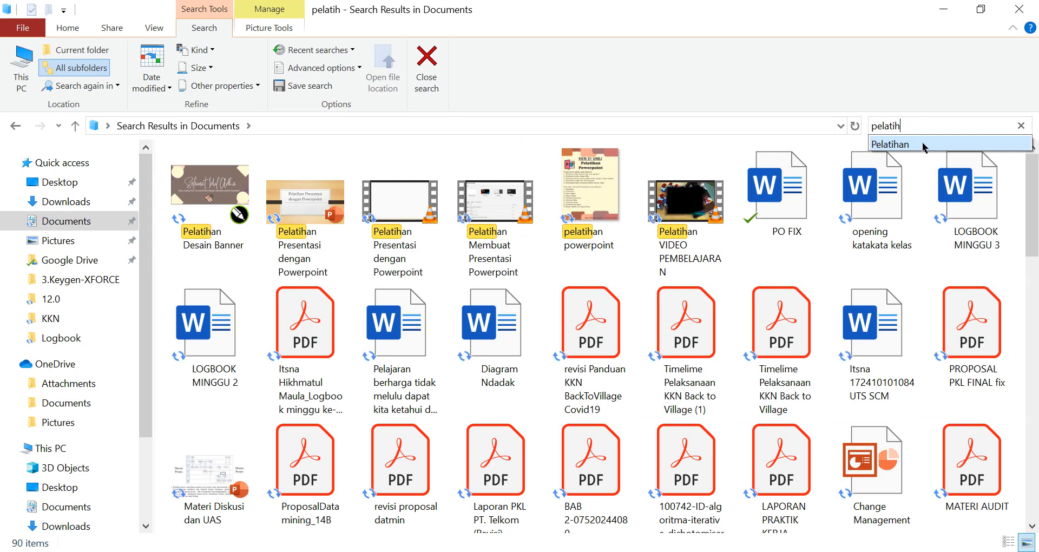
scroll(422, 238, "down", 5)
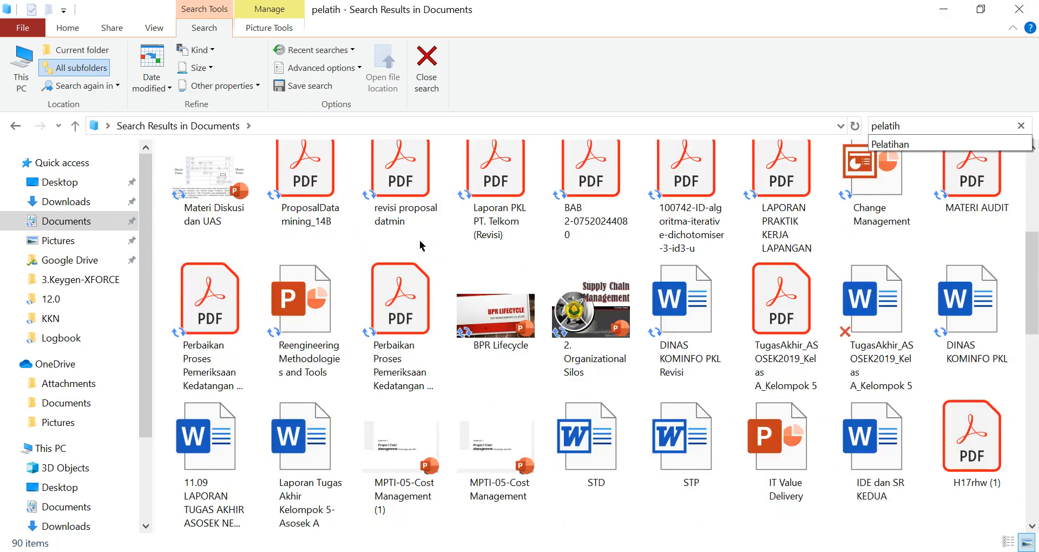
scroll(421, 245, "up", 2)
scroll(422, 244, "up", 3)
scroll(421, 245, "down", 12)
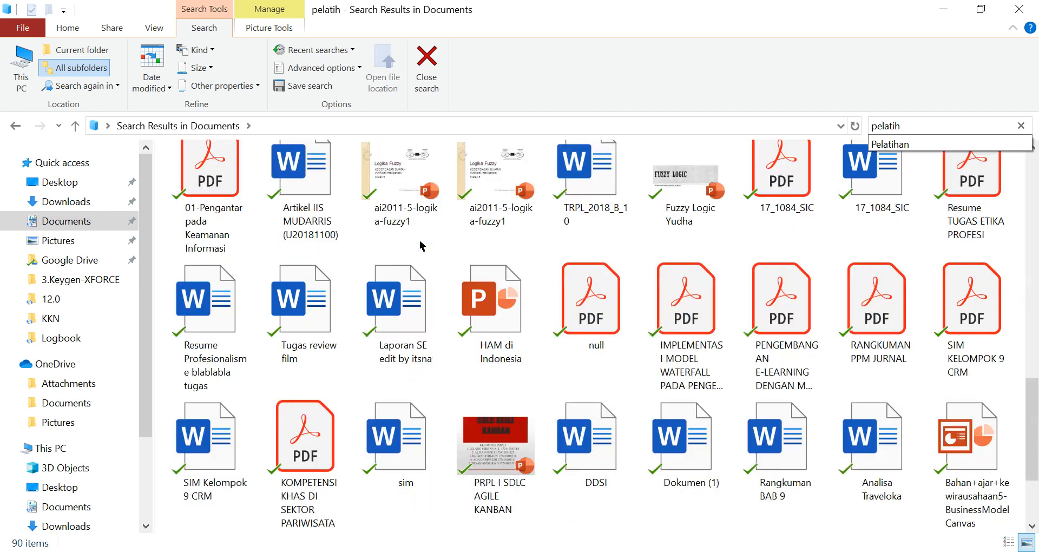
left_click(709, 551)
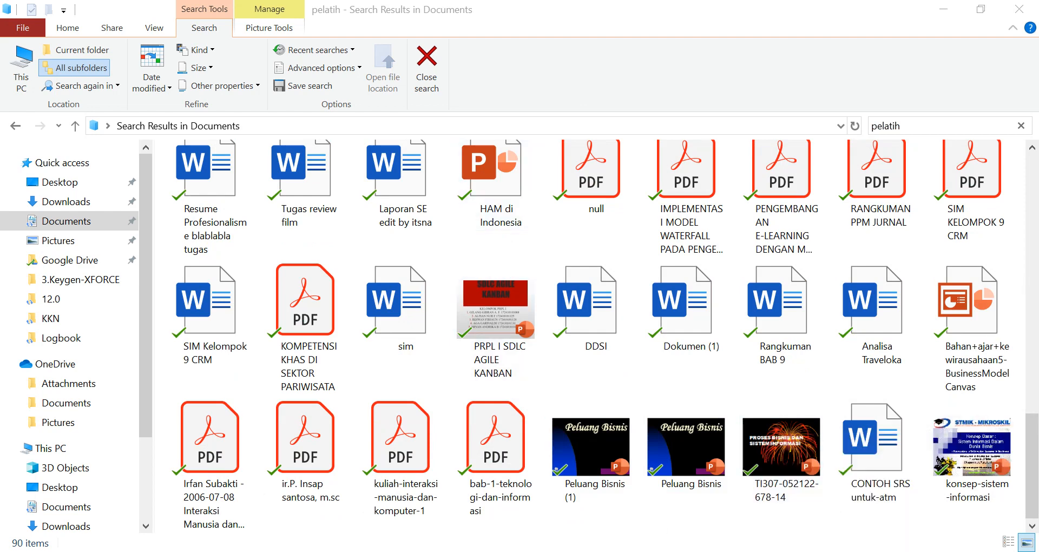
scroll(790, 427, "up", 3)
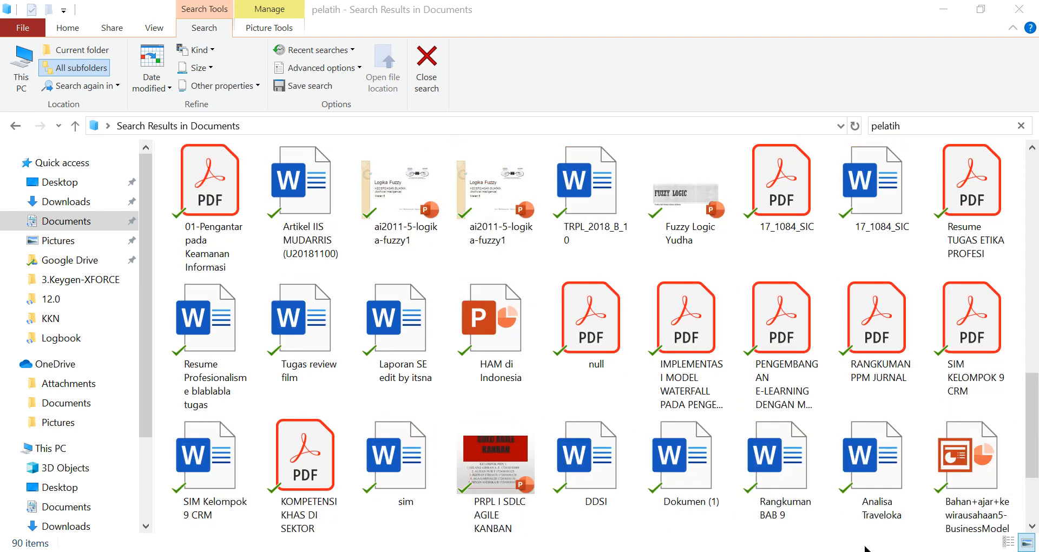
mouse_move(841, 551)
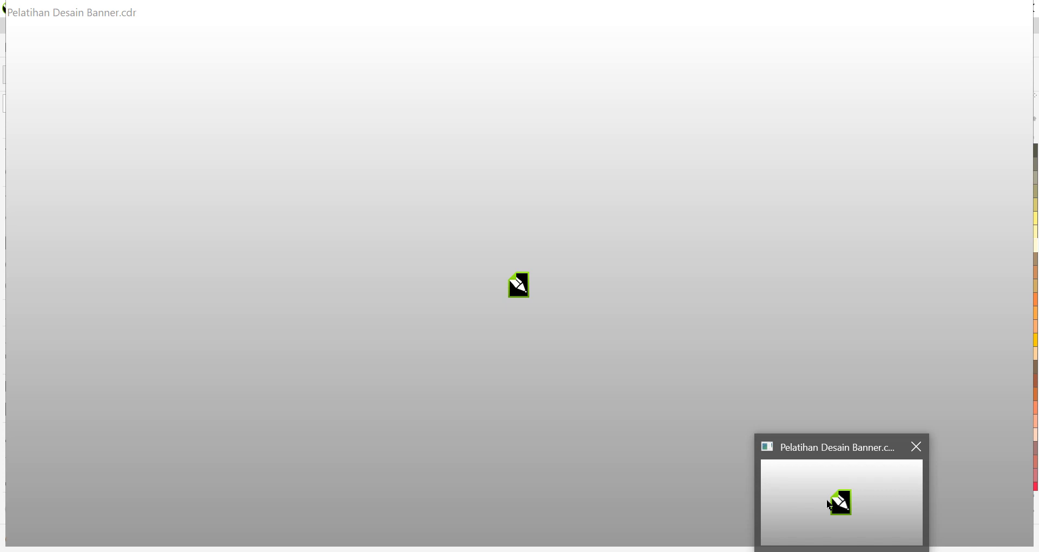
left_click(828, 503)
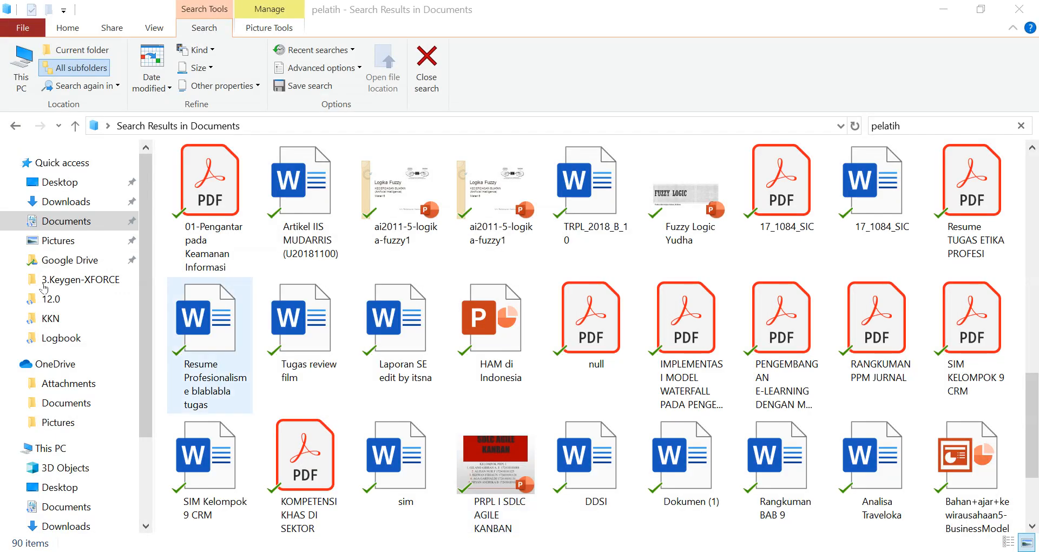
scroll(394, 293, "up", 5)
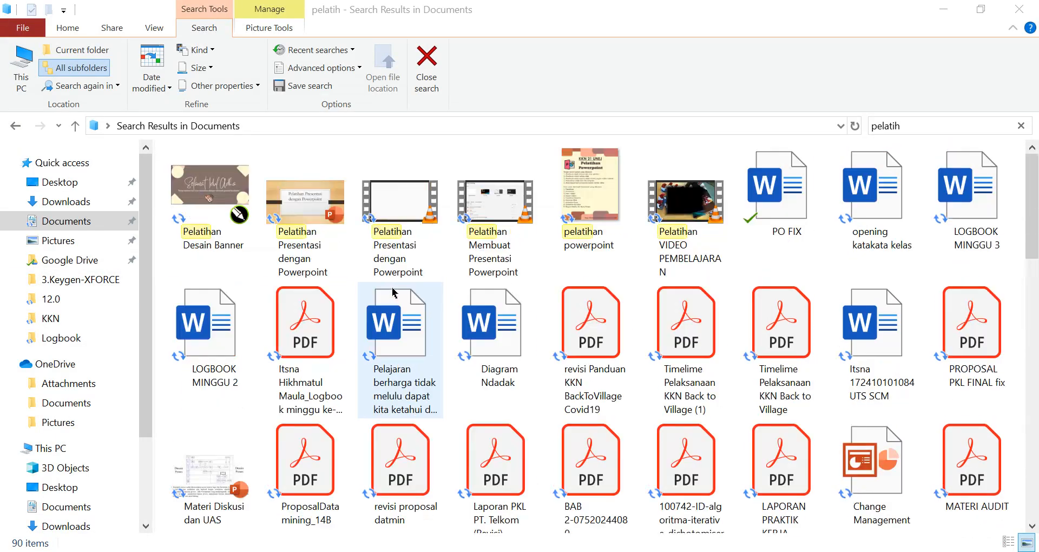
scroll(387, 292, "down", 10)
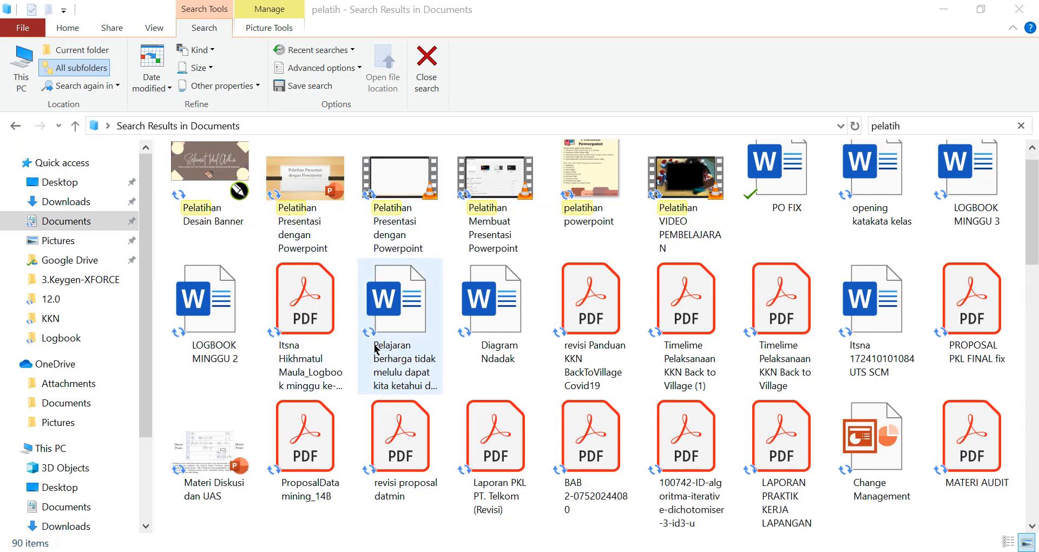
scroll(373, 347, "down", 3)
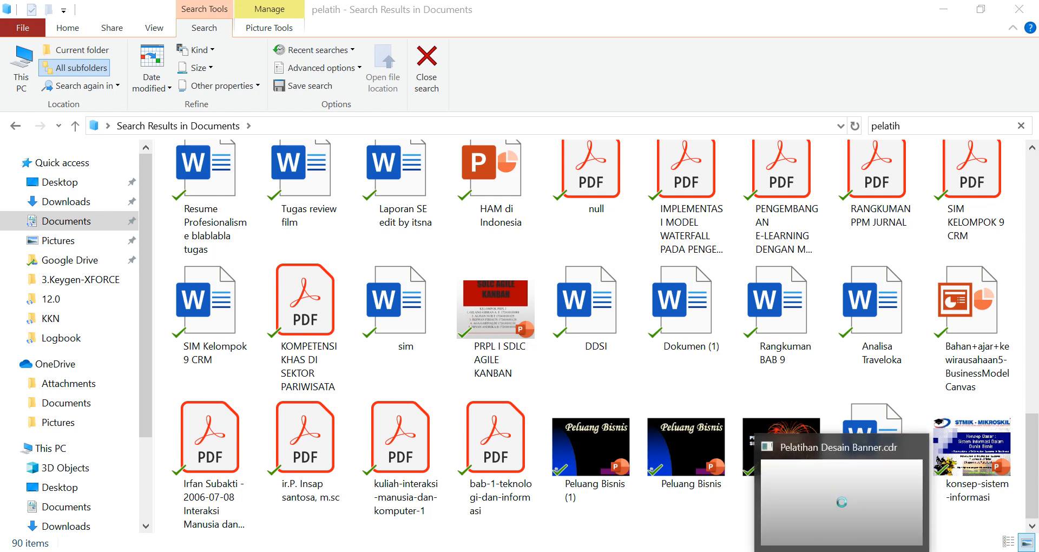
mouse_move(843, 509)
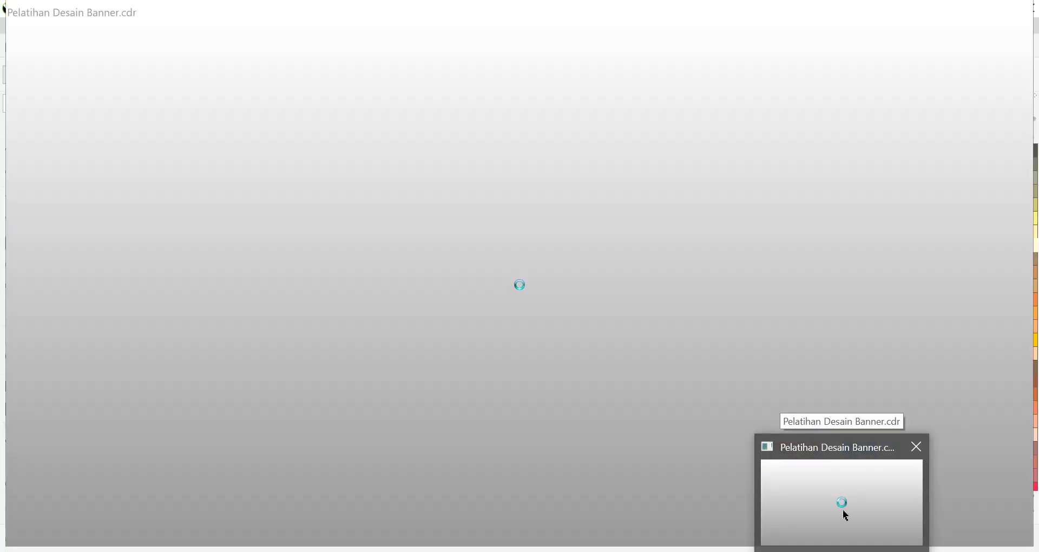
left_click(842, 511)
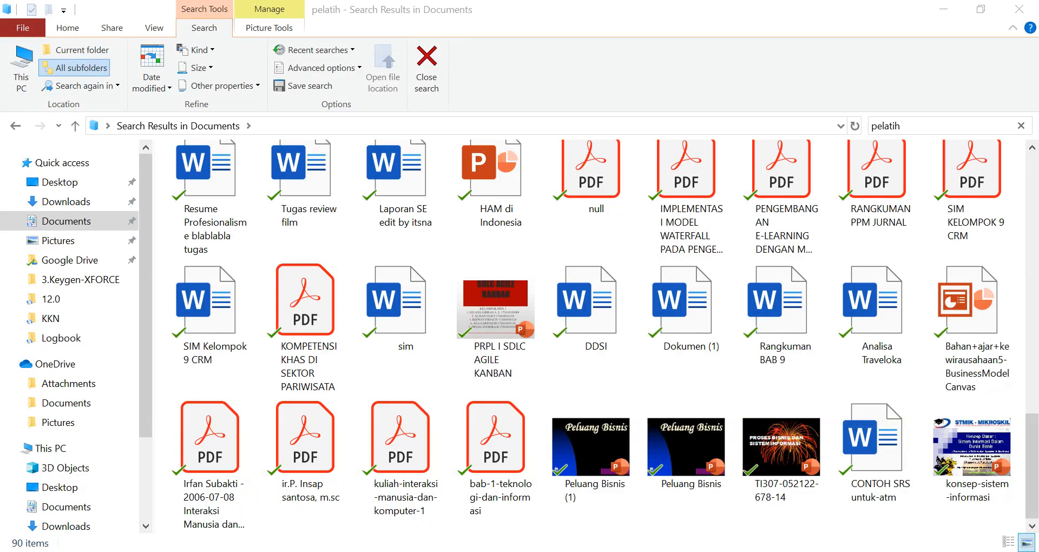
scroll(232, 276, "up", 10)
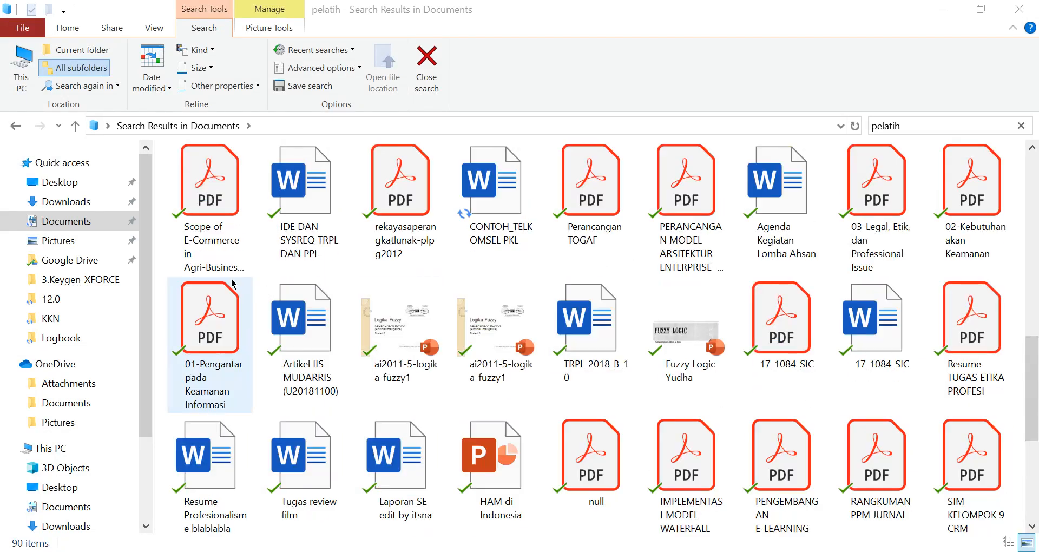
Dismiss the CorelDRAW licensing notices and switch back to the Pelatihan Desain Banner drawing in CorelDRAW
left_click(219, 223)
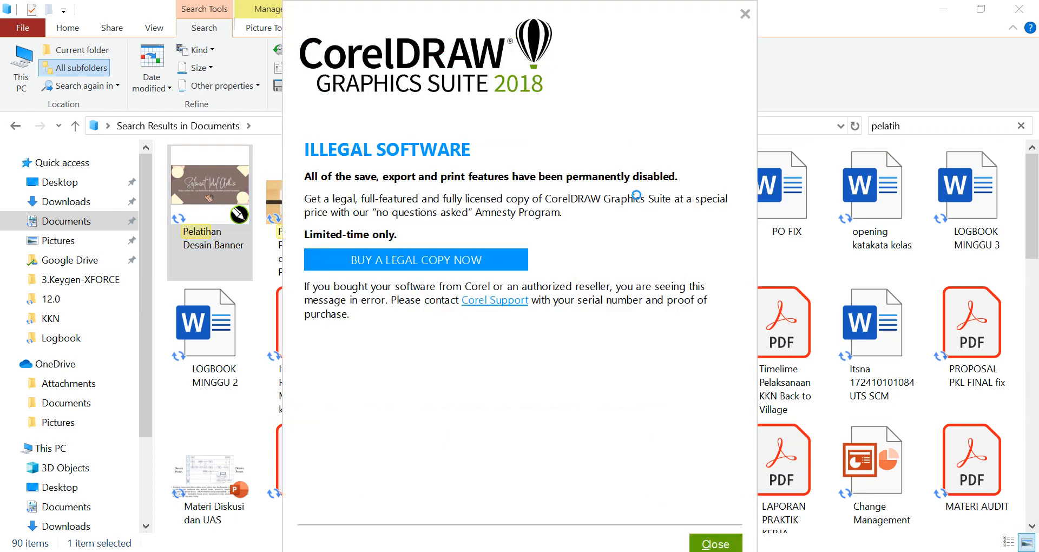
left_click(701, 544)
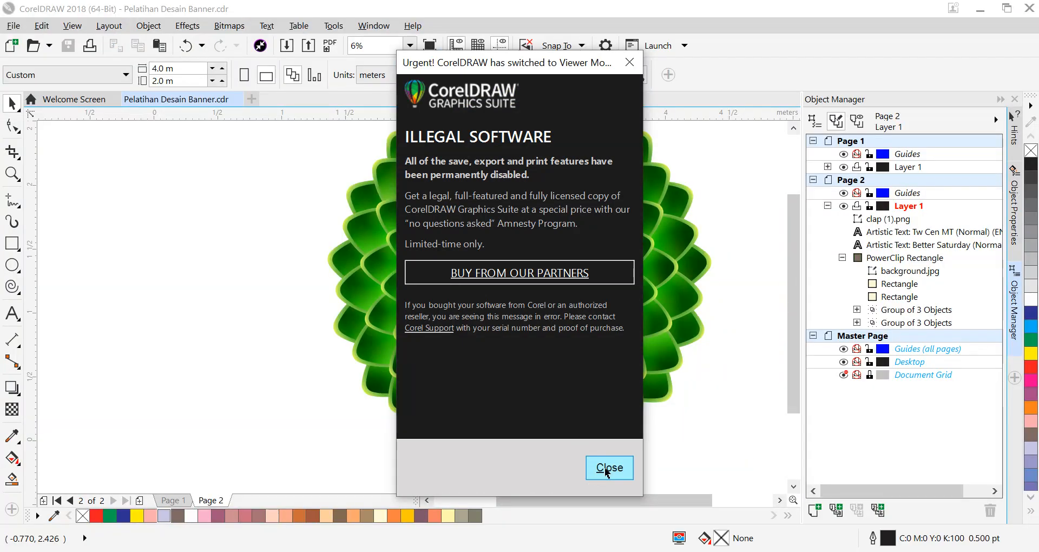
left_click(607, 469)
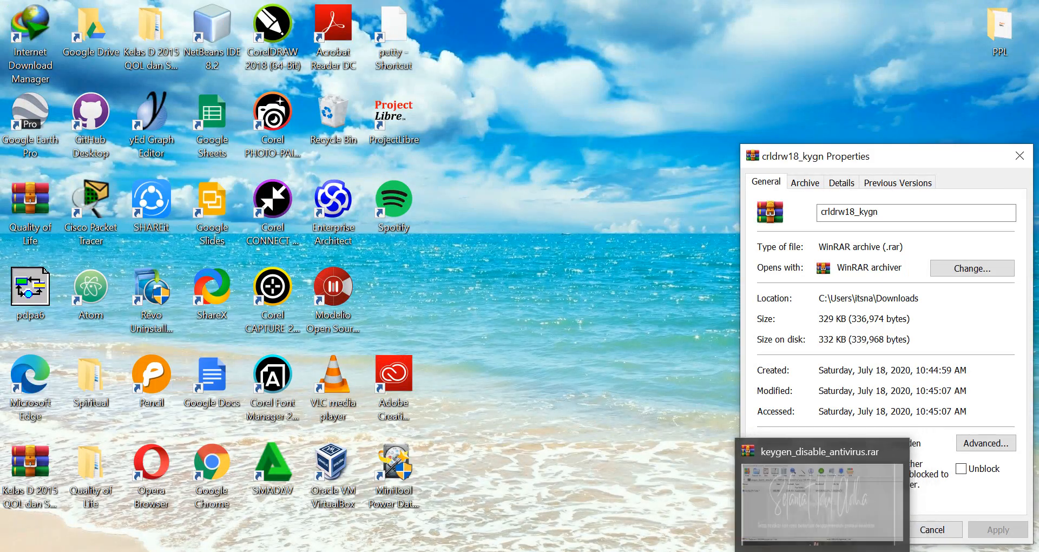
left_click(844, 551)
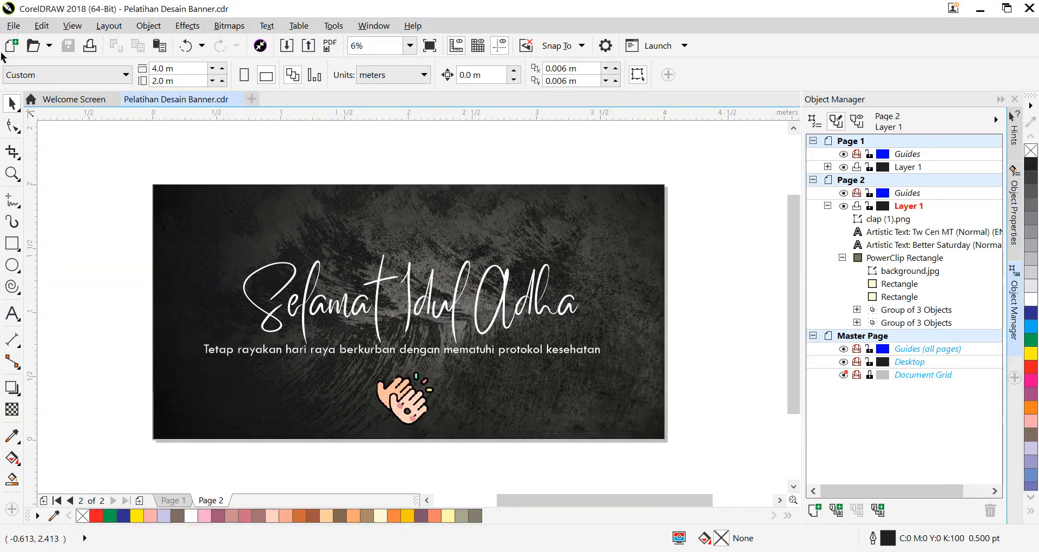
Export the current document to Documents as Pelatihan Desain Banner in PDF format with the Document Distribution preset
left_click(14, 26)
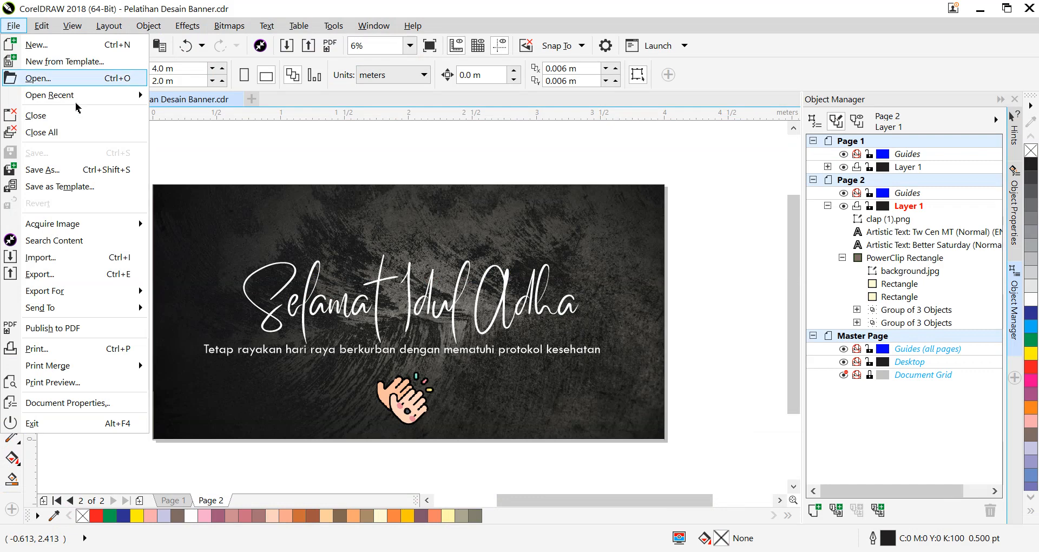
left_click(78, 276)
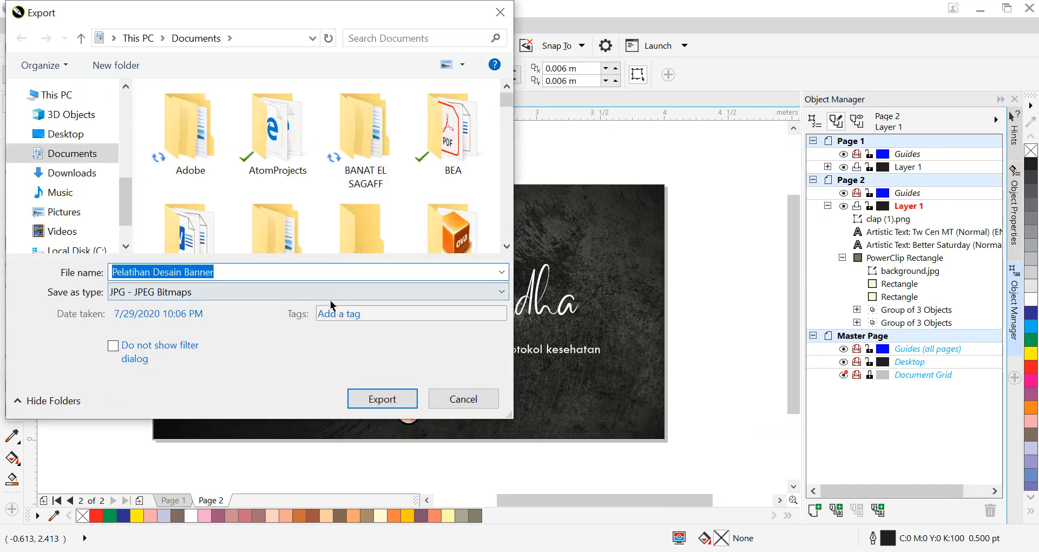
left_click(303, 292)
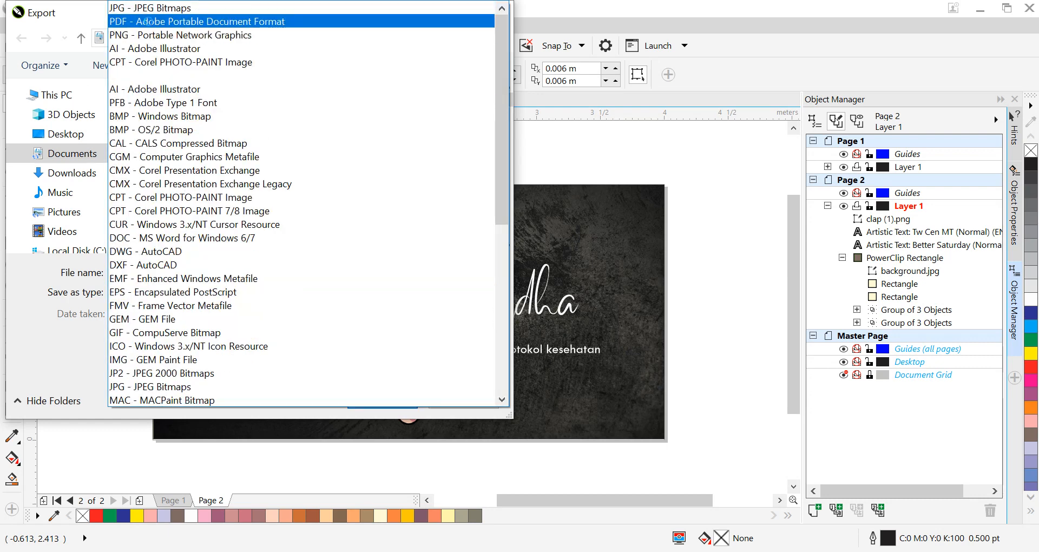
left_click(147, 21)
left_click(376, 399)
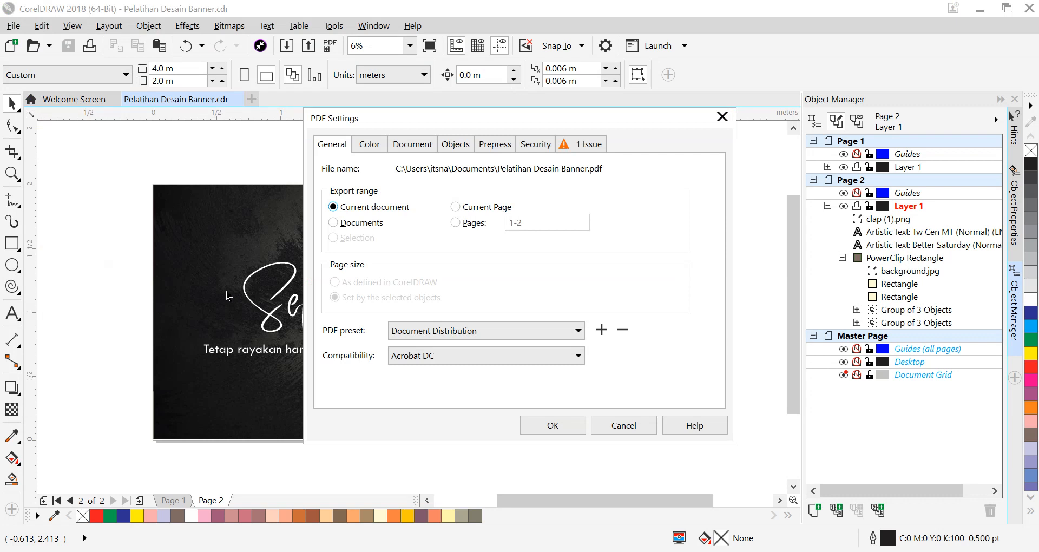
left_click(560, 425)
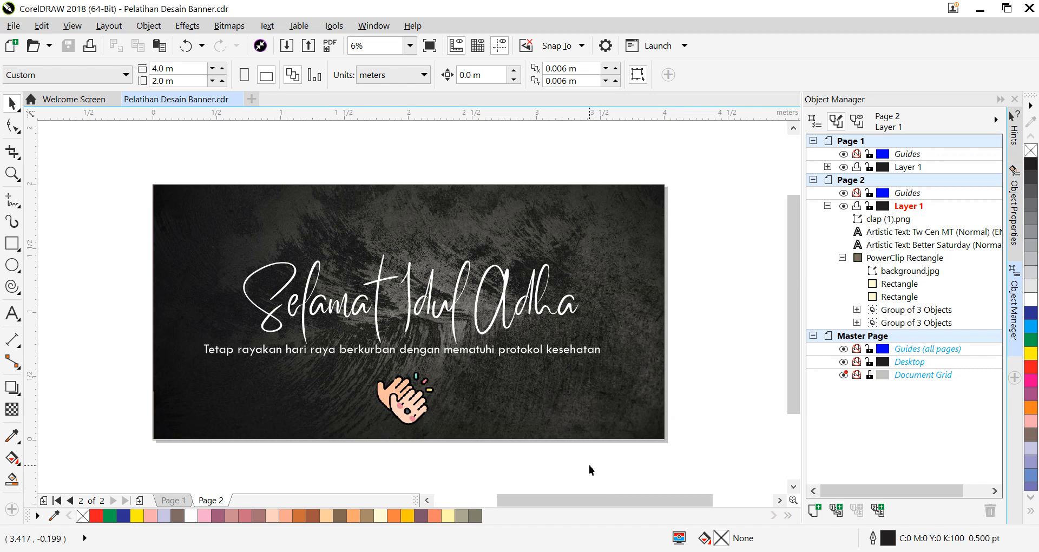
Switch to the "pelatih" search results in File Explorer, closing the 2020-07 window, and open the Pelatihan Desain Banner PDF
left_click(452, 551)
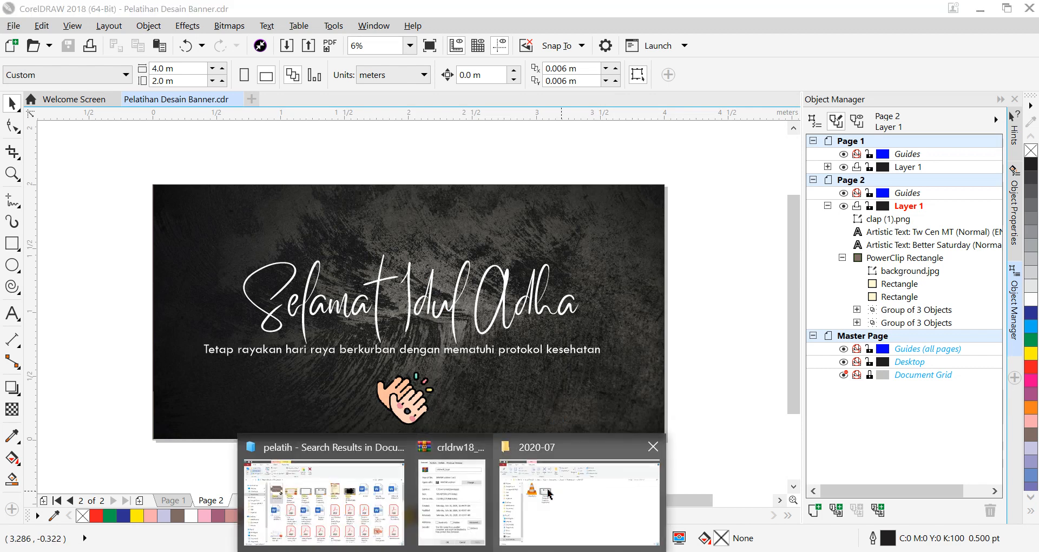
left_click(550, 494)
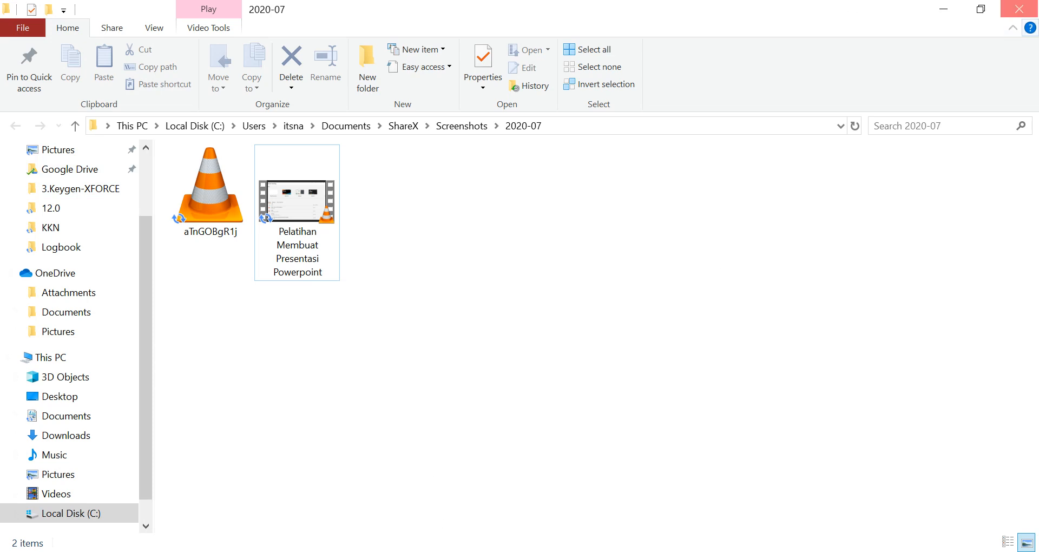
left_click(1019, 9)
mouse_move(452, 551)
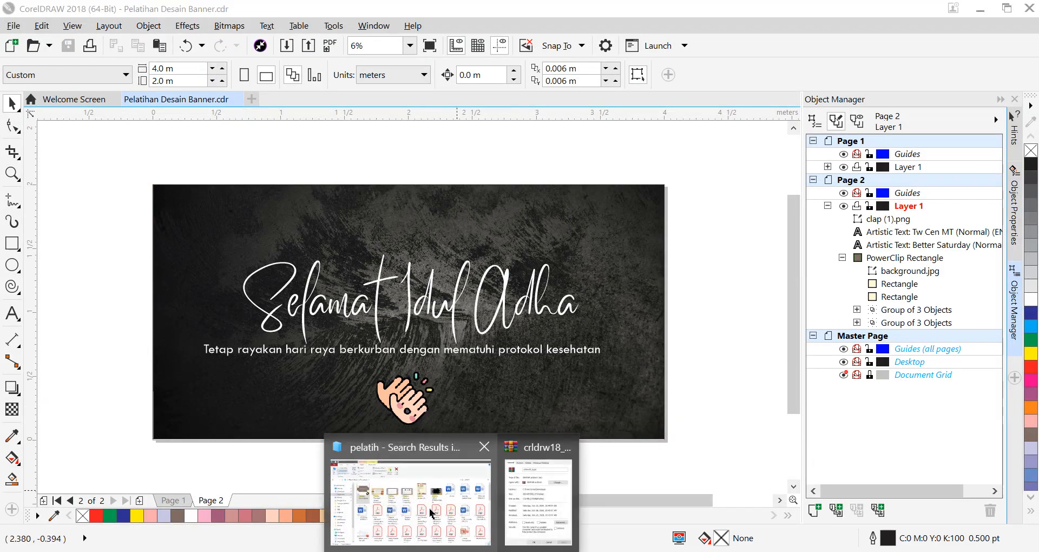
left_click(431, 513)
left_click(206, 235)
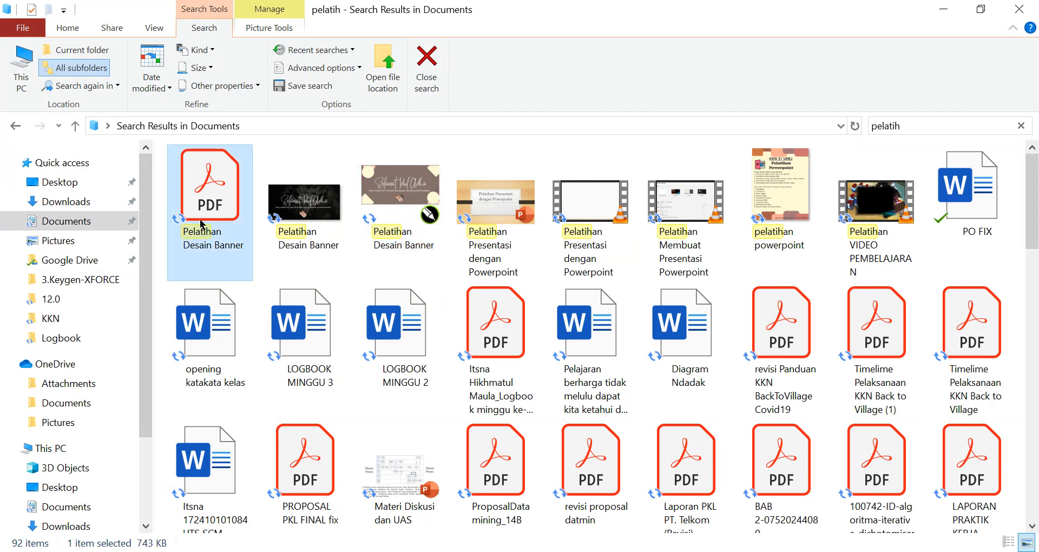
double_click(201, 223)
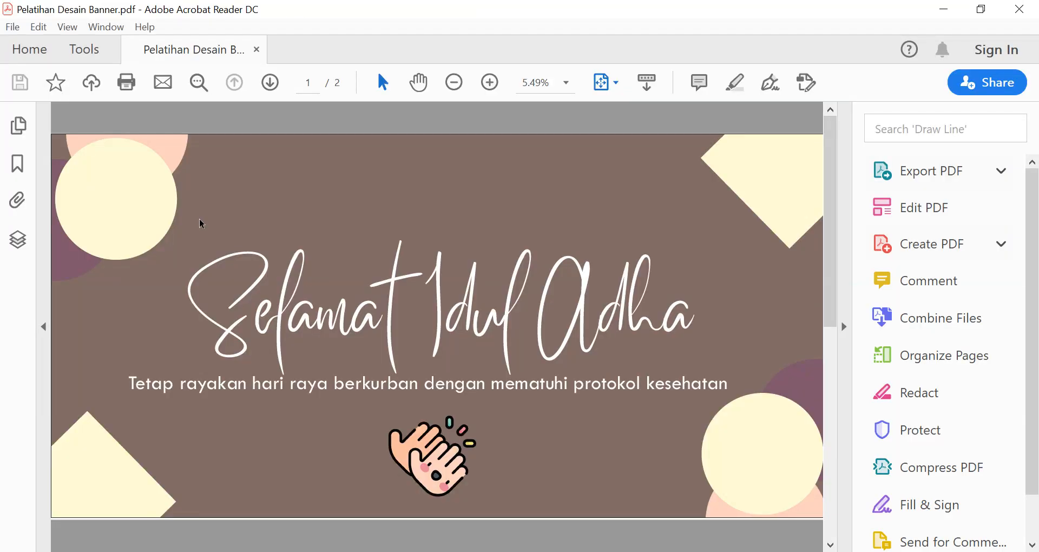
View both banner pages in the PDF and test selecting the text on page 2
scroll(513, 269, "down", 1)
scroll(513, 269, "up", 1)
scroll(583, 293, "down", 1)
scroll(584, 293, "up", 1)
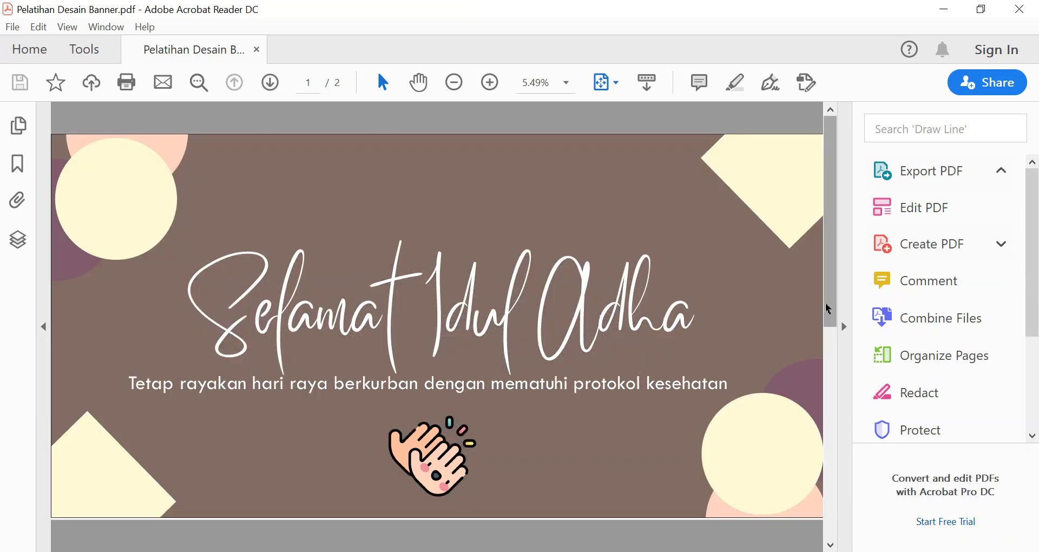
left_click_drag(830, 312, 845, 531)
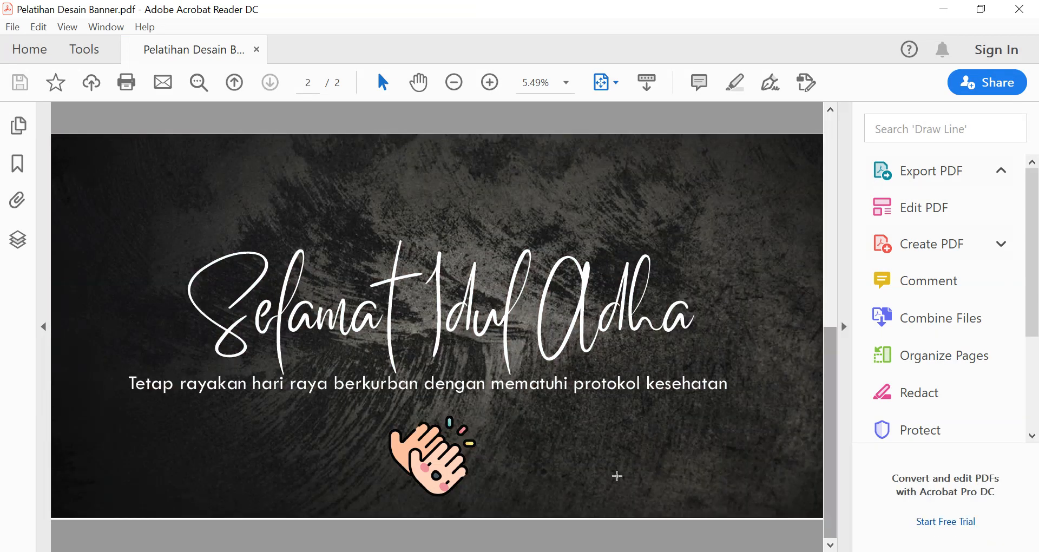
left_click_drag(287, 366, 475, 403)
left_click(557, 392)
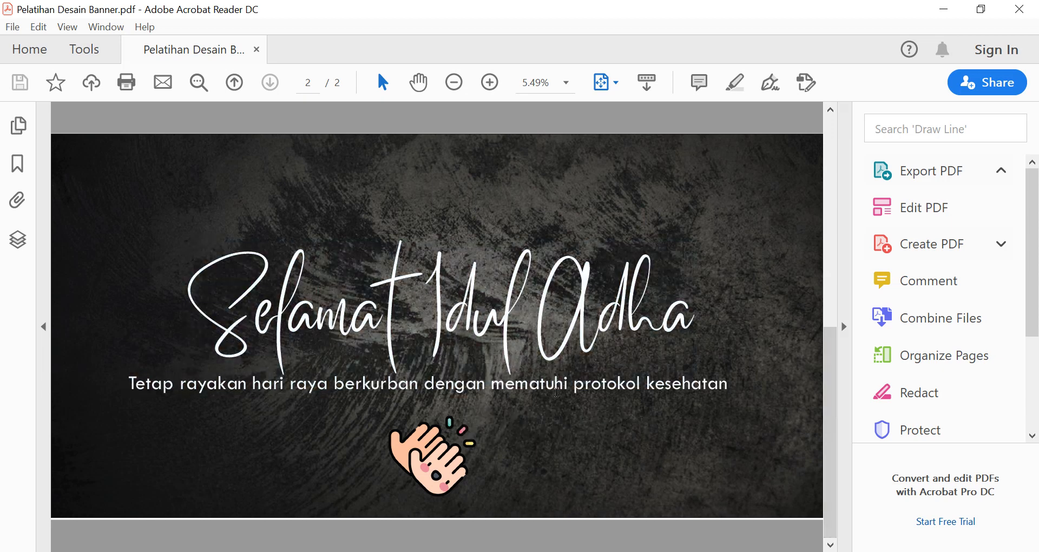
left_click_drag(505, 350, 689, 336)
left_click(725, 427)
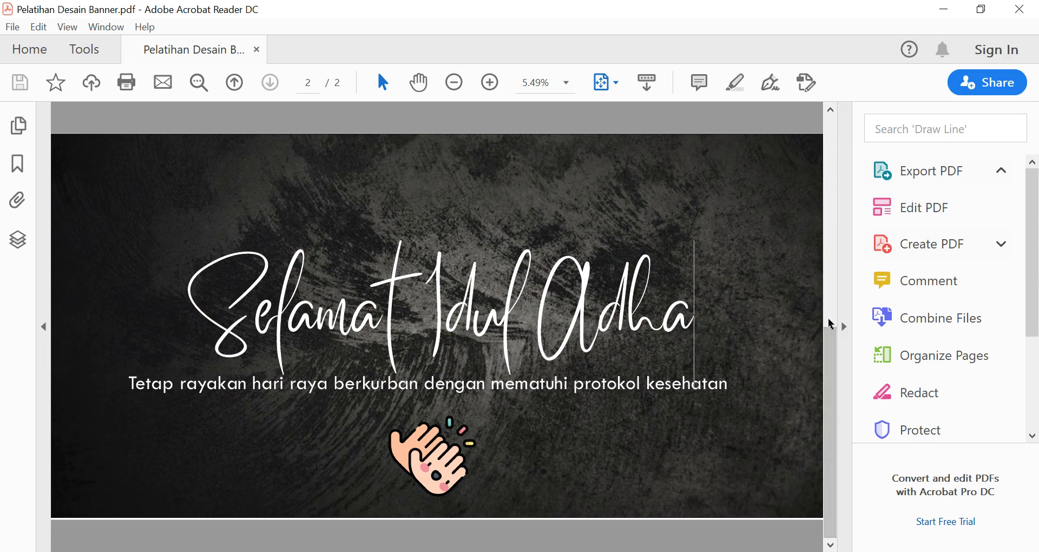
Test selecting the Selamat Idul Adha title on page 1, and close the PDF to return to CorelDRAW
left_click(831, 301)
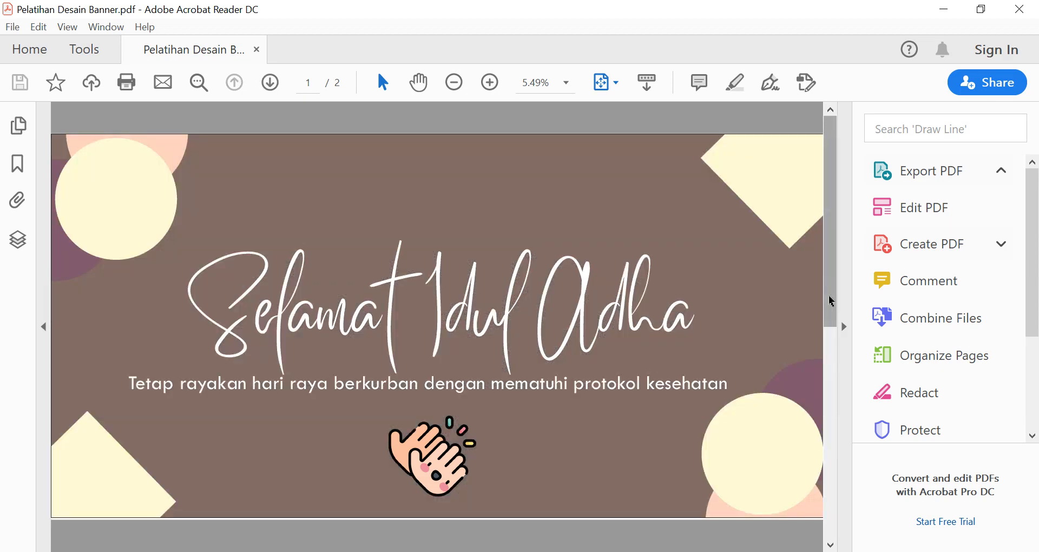
left_click_drag(433, 303, 714, 322)
left_click(749, 315)
left_click_drag(536, 317, 714, 326)
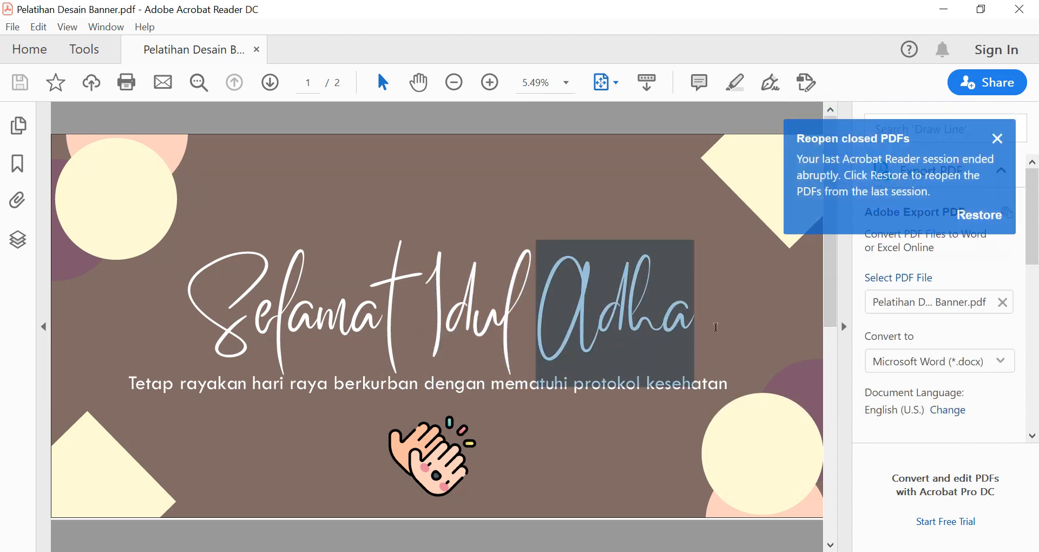
left_click(749, 327)
left_click(998, 146)
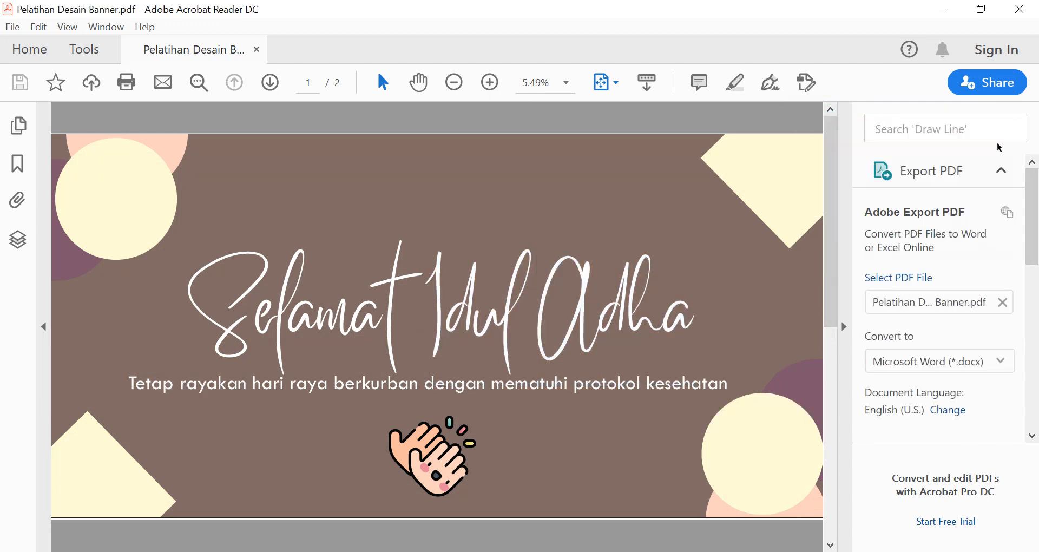
left_click_drag(272, 334, 795, 335)
left_click(703, 380)
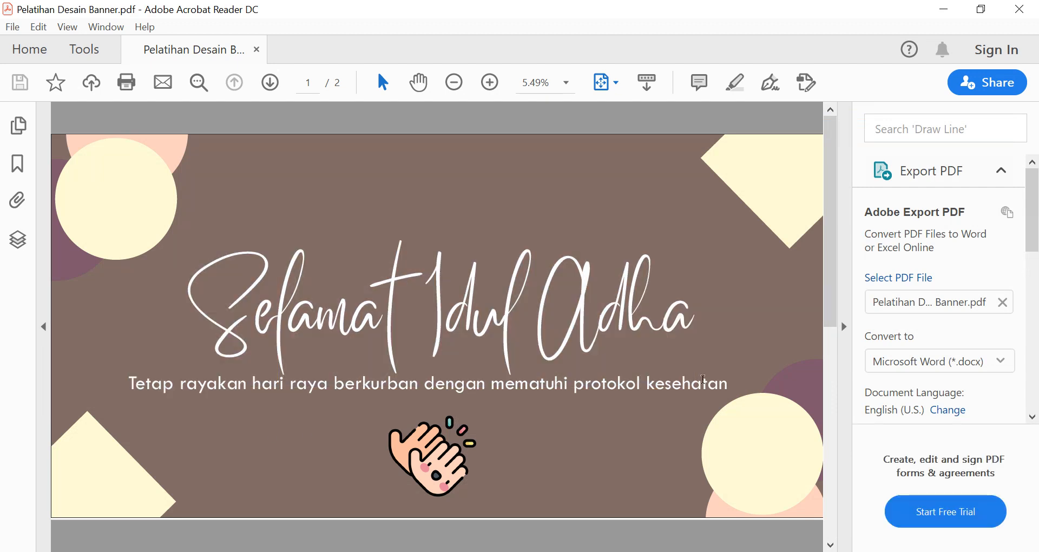
left_click(1020, 8)
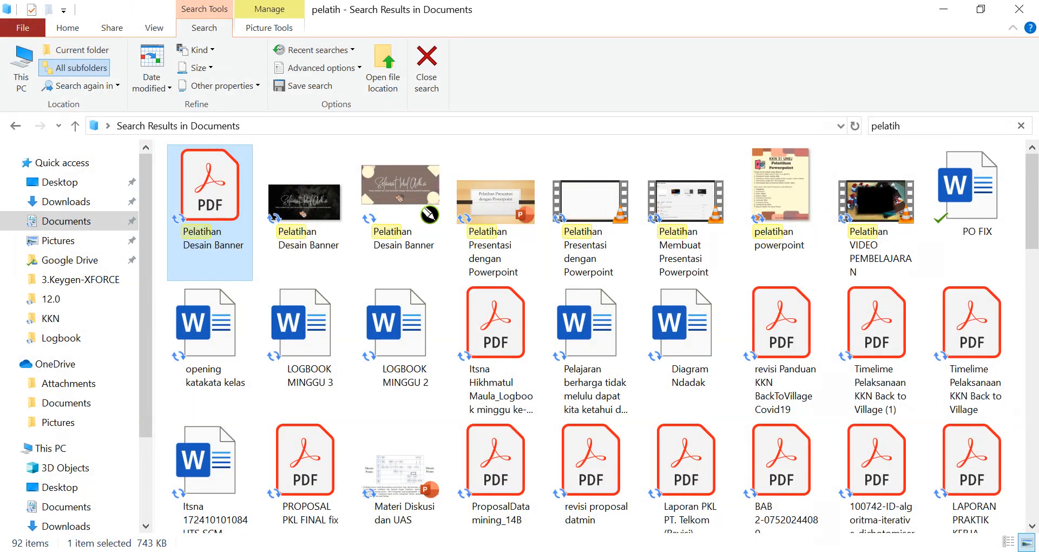
left_click(427, 551)
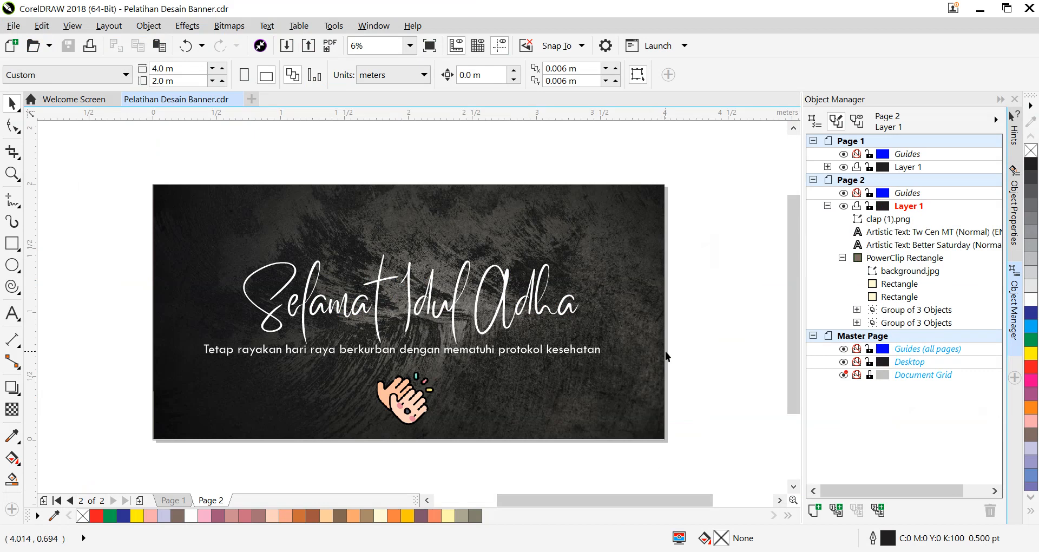